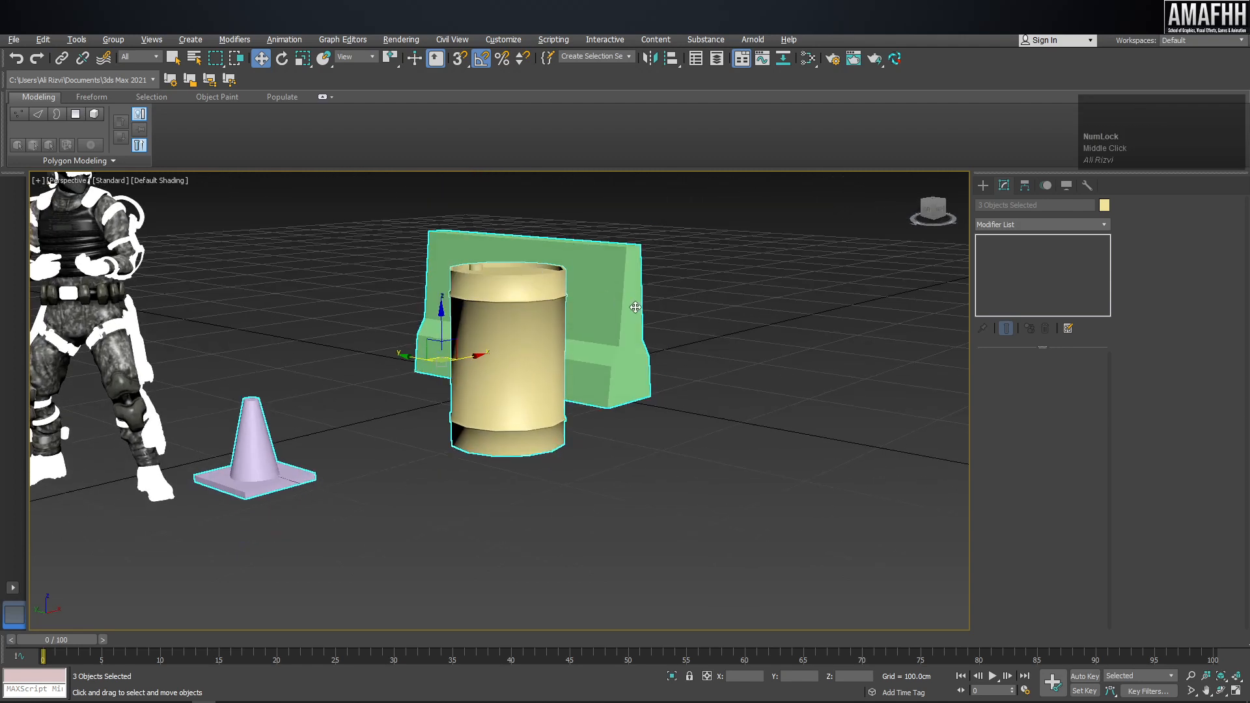
# Examine the pink railing, soldier figure, cone, barrel and barrier in the perspective view.
pyautogui.moveTo(380, 382); pyautogui.dragTo(613, 323, button='middle')
pyautogui.scroll(-3, 613, 323)
pyautogui.moveTo(347, 425); pyautogui.dragTo(190, 265)
pyautogui.keyDown('alt'); pyautogui.moveTo(263, 323); pyautogui.dragTo(314, 314, button='middle'); pyautogui.keyUp('alt')
pyautogui.scroll(4, 255, 315)
pyautogui.moveTo(609, 300); pyautogui.dragTo(575, 281, button='middle')
pyautogui.keyDown('alt'); pyautogui.moveTo(454, 291); pyautogui.dragTo(459, 270, button='middle'); pyautogui.keyUp('alt')
pyautogui.moveTo(779, 282); pyautogui.dragTo(616, 287, button='middle')
pyautogui.scroll(-2, 619, 306)
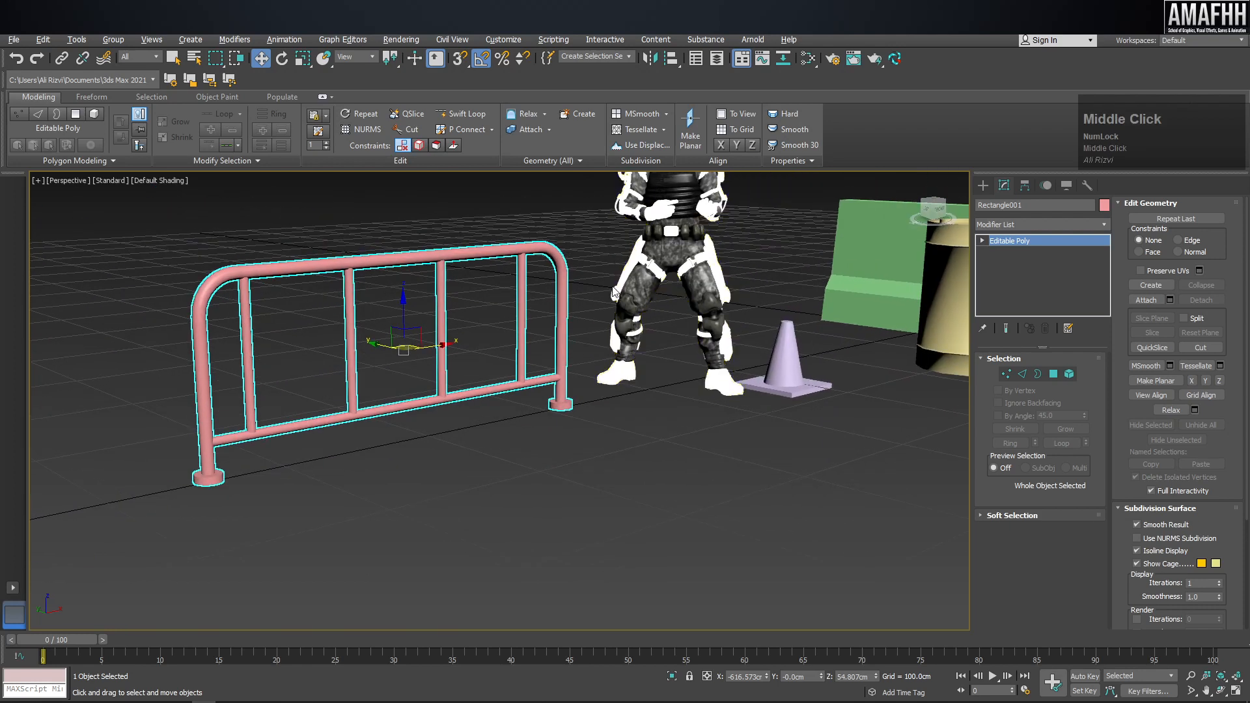
pyautogui.moveTo(922, 339); pyautogui.dragTo(736, 400, button='middle')
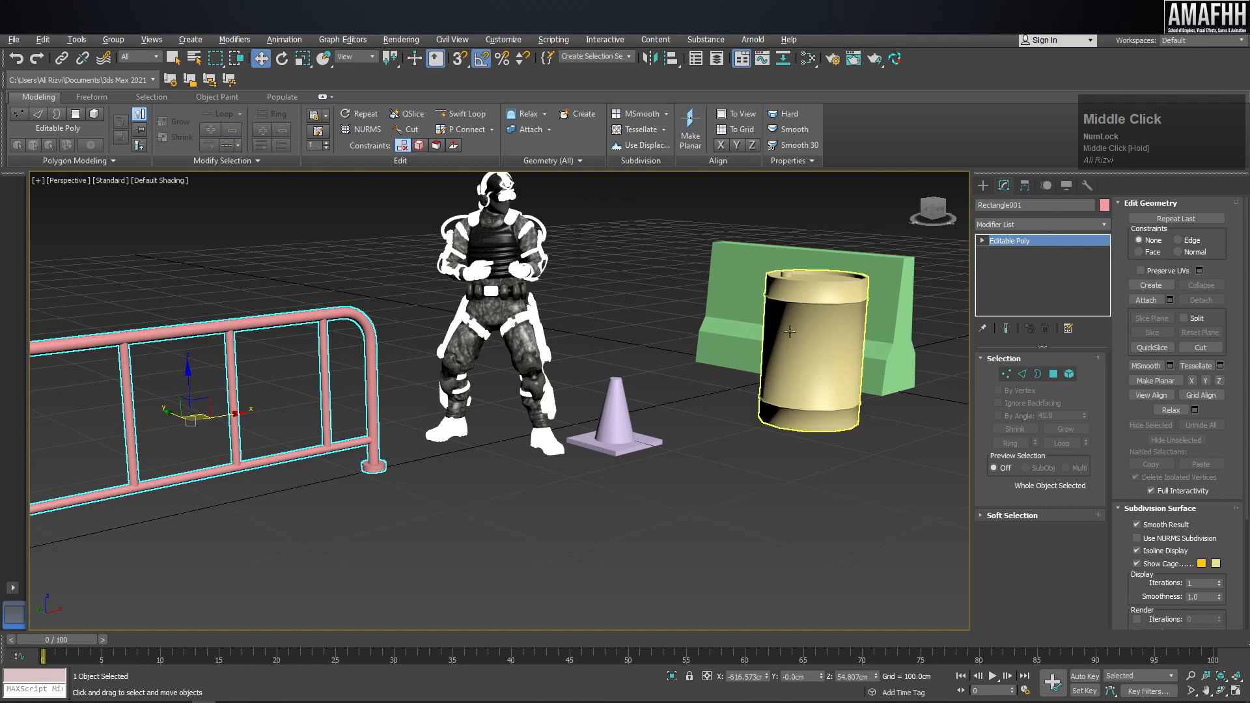
# Select the pink railing and rename it Grill.
pyautogui.click(375, 268)
pyautogui.moveTo(366, 271); pyautogui.dragTo(287, 355)
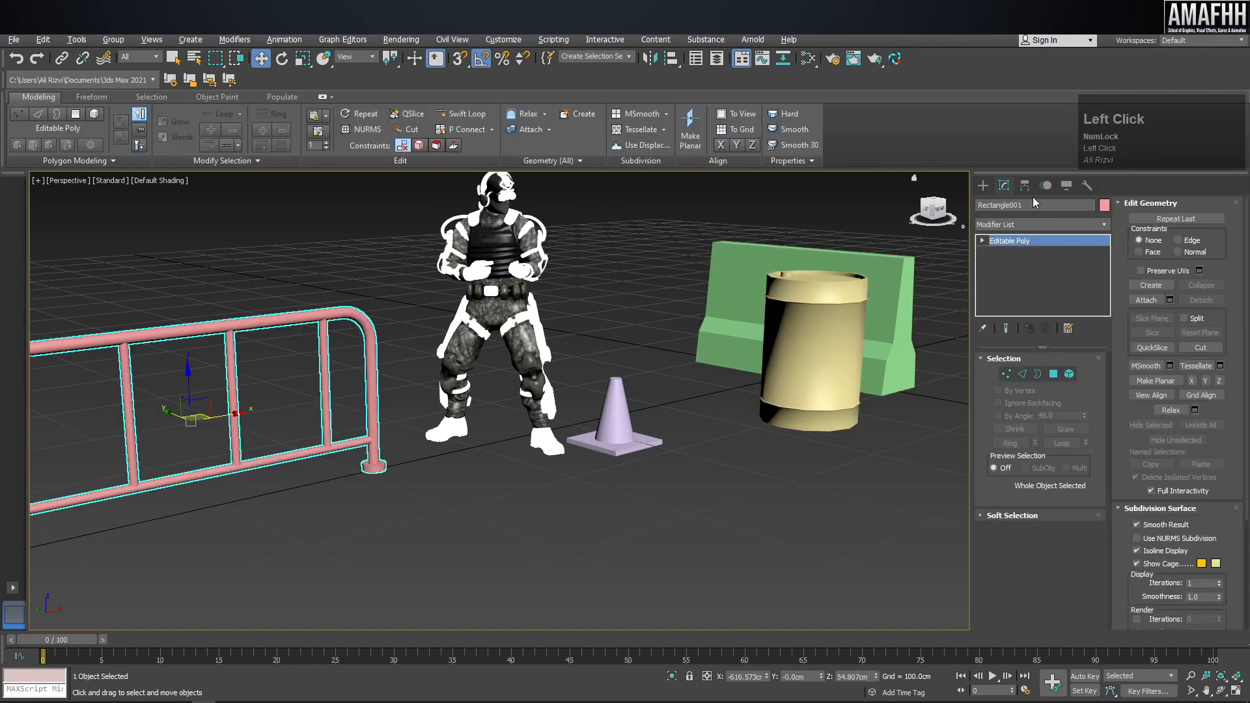
pyautogui.click(1037, 205)
pyautogui.write('Grill')
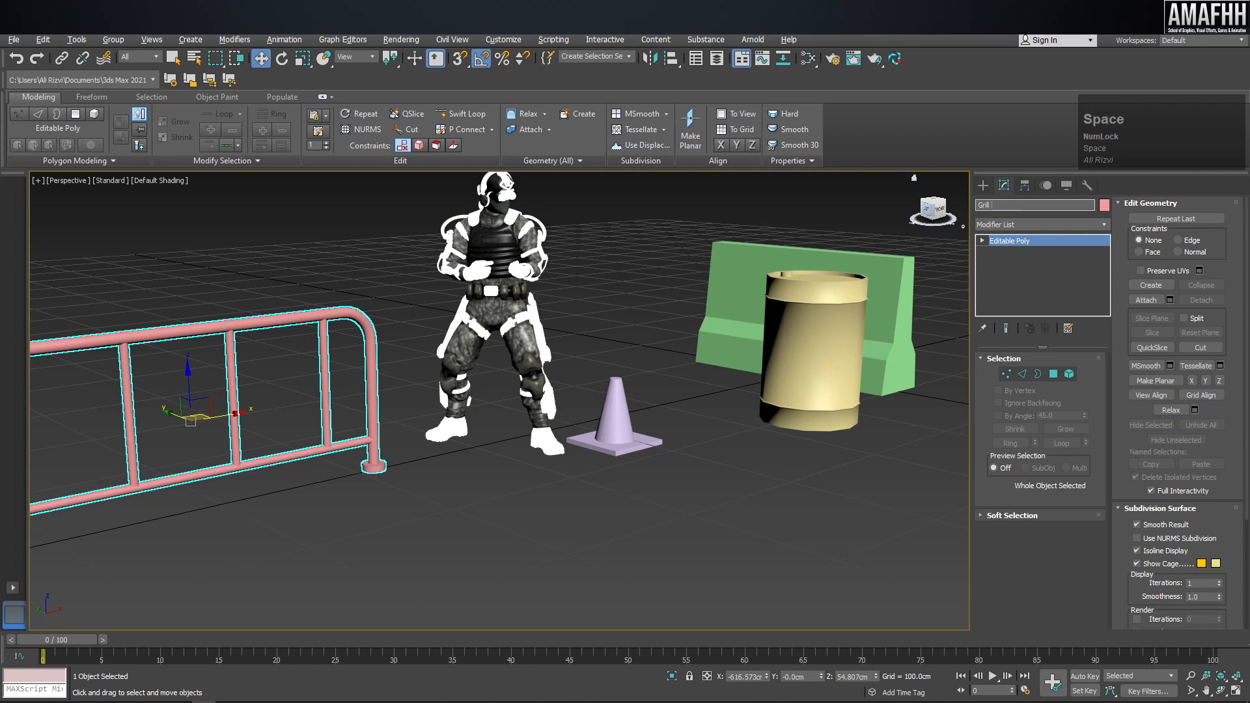
pyautogui.press('Return')
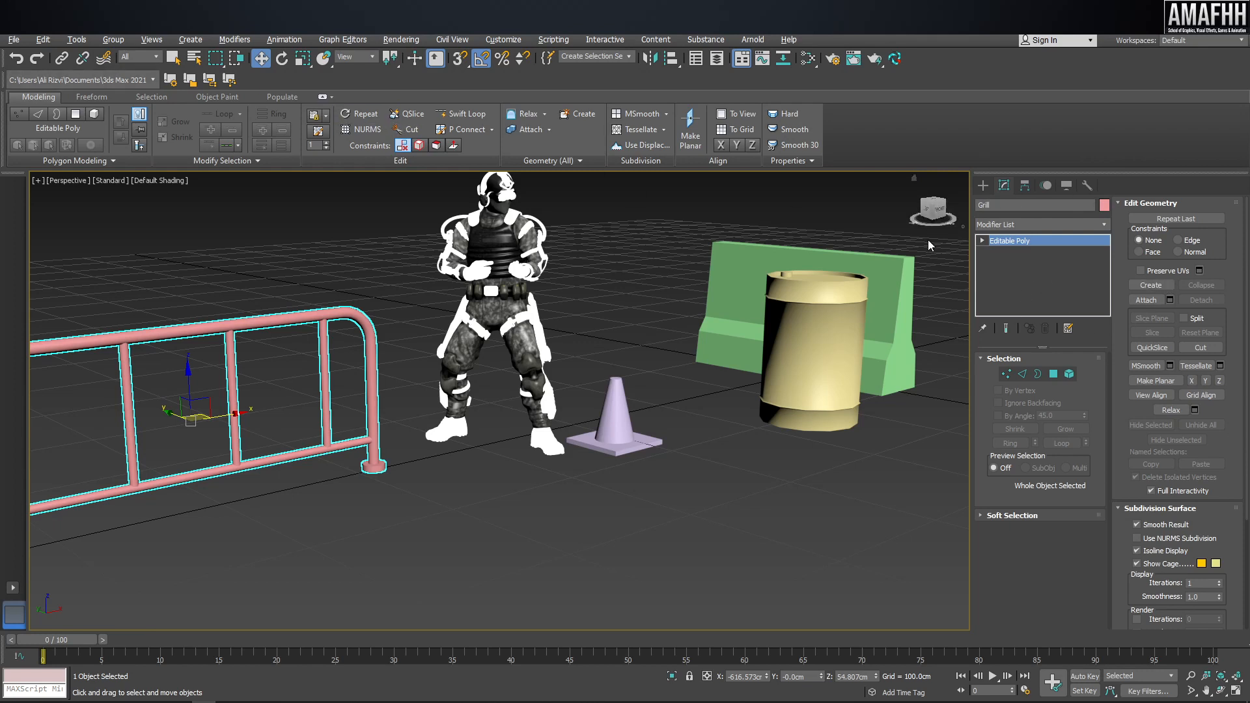
# Deselect all objects and display the current modifier set as buttons above the modifier stack.
pyautogui.click(894, 260)
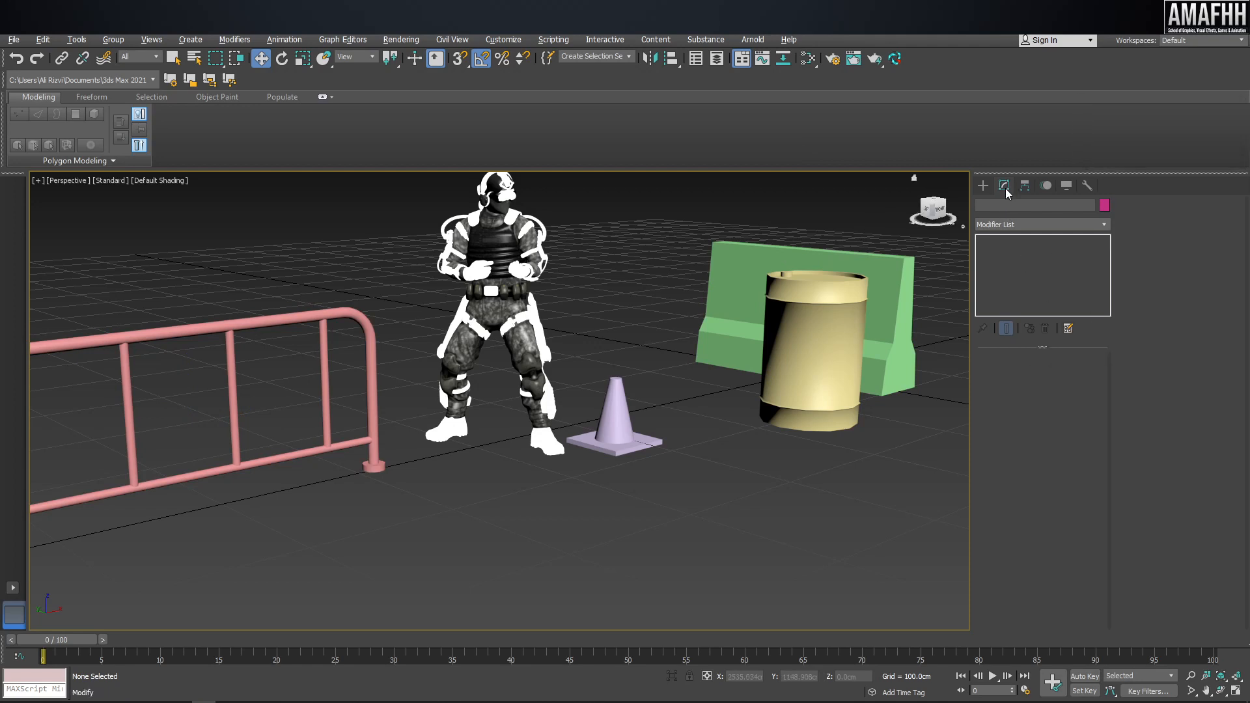
pyautogui.click(1067, 329)
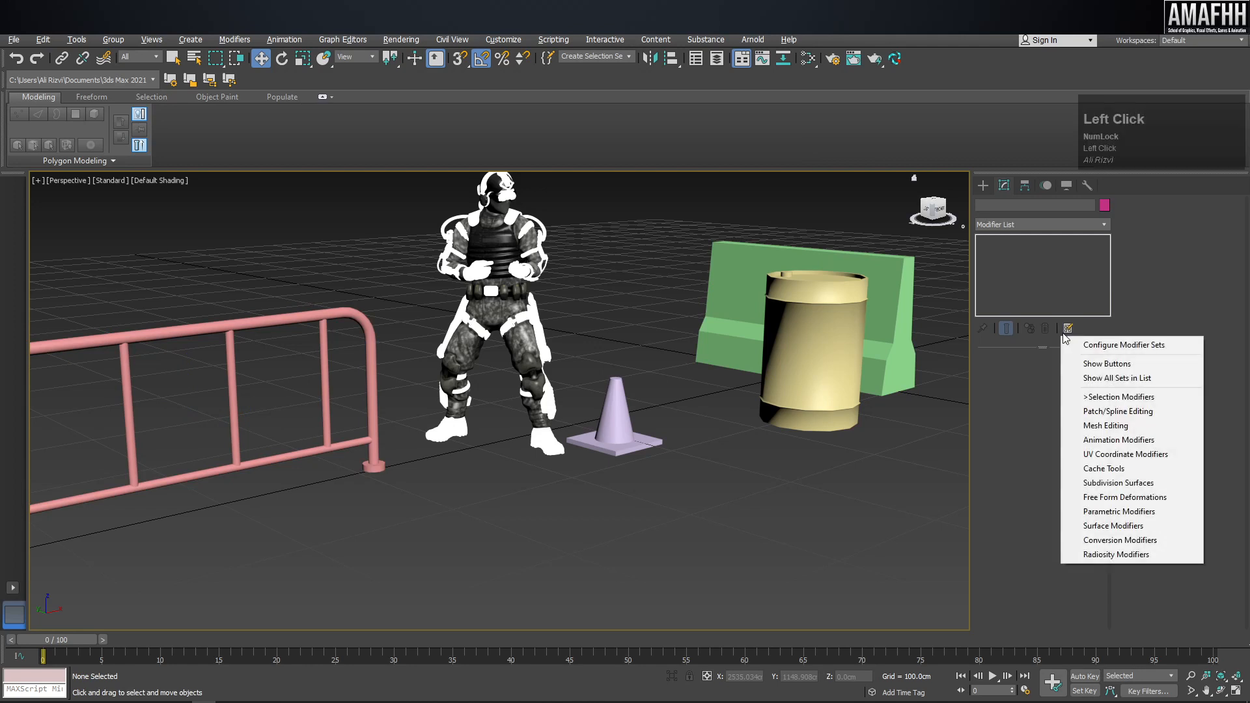
pyautogui.click(1085, 369)
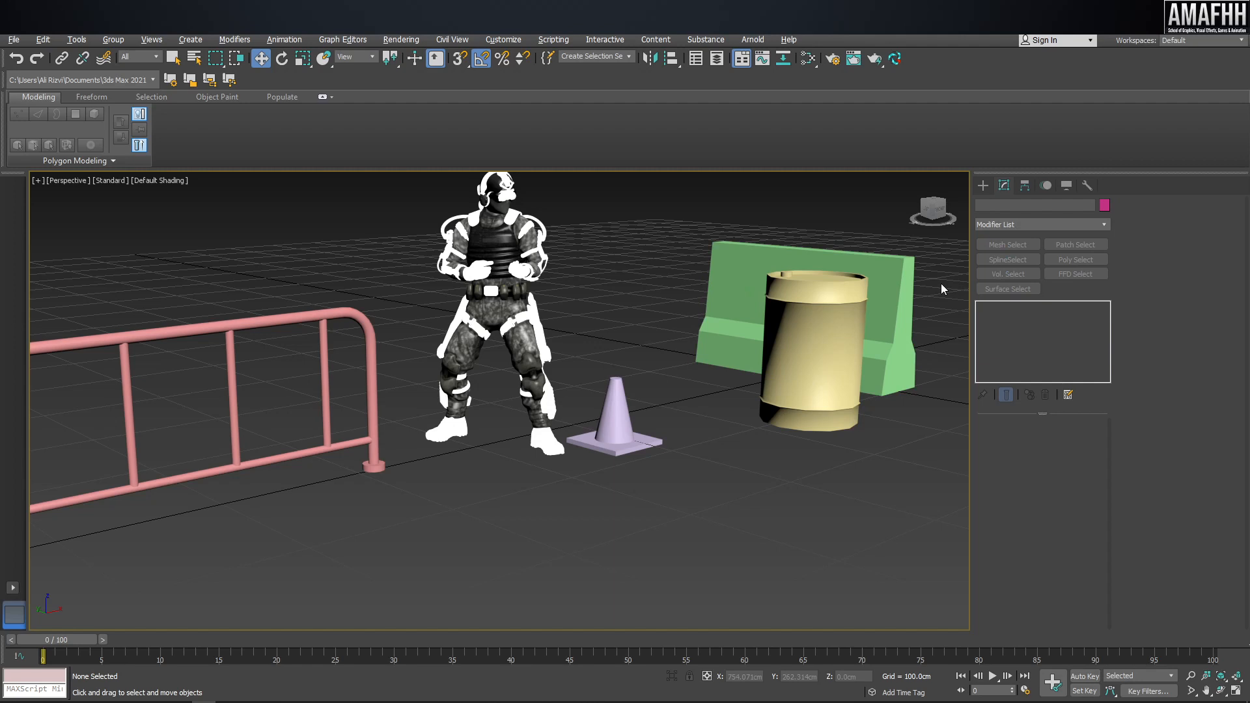
# Open the modifier set configuration and set the total number of buttons to 20.
pyautogui.click(1069, 395)
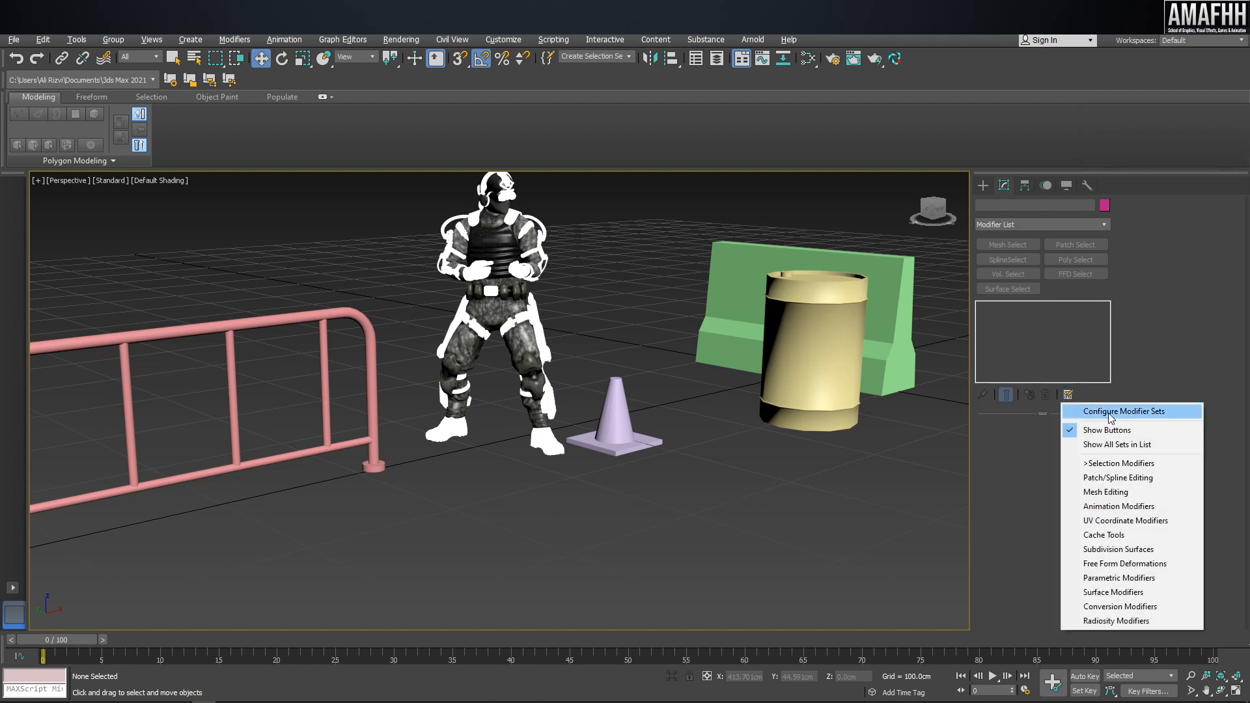
pyautogui.click(1151, 413)
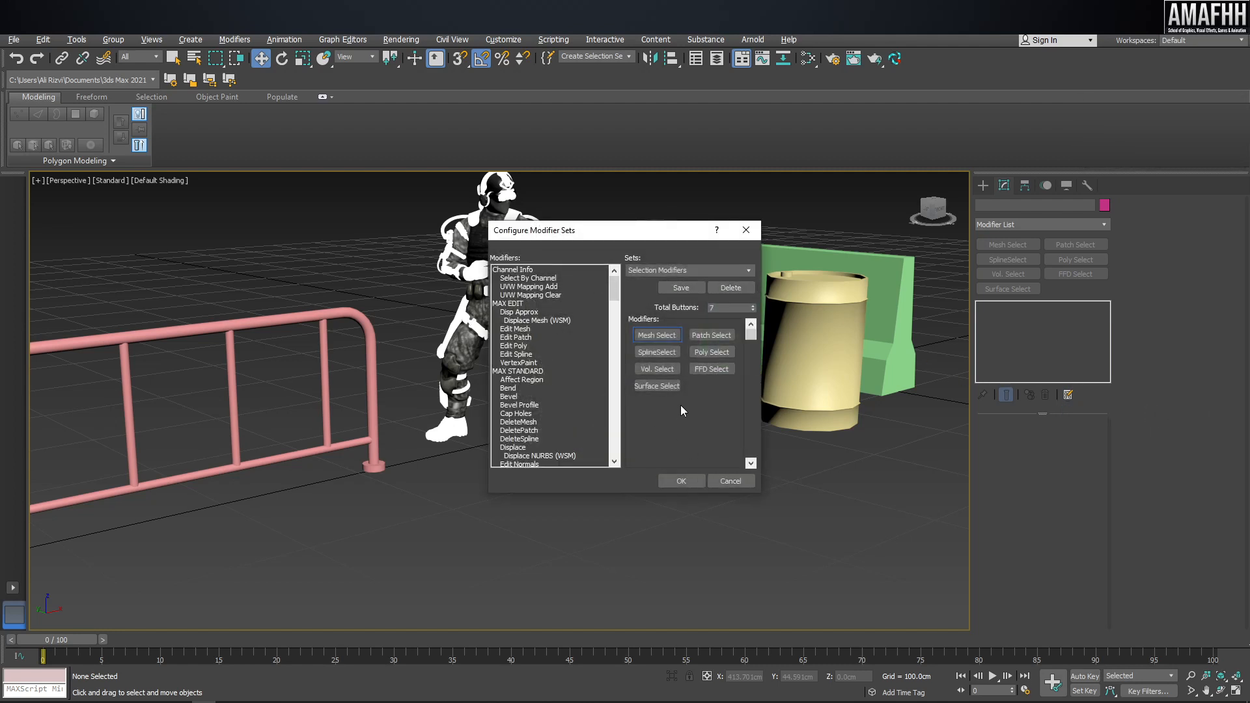
pyautogui.click(741, 307)
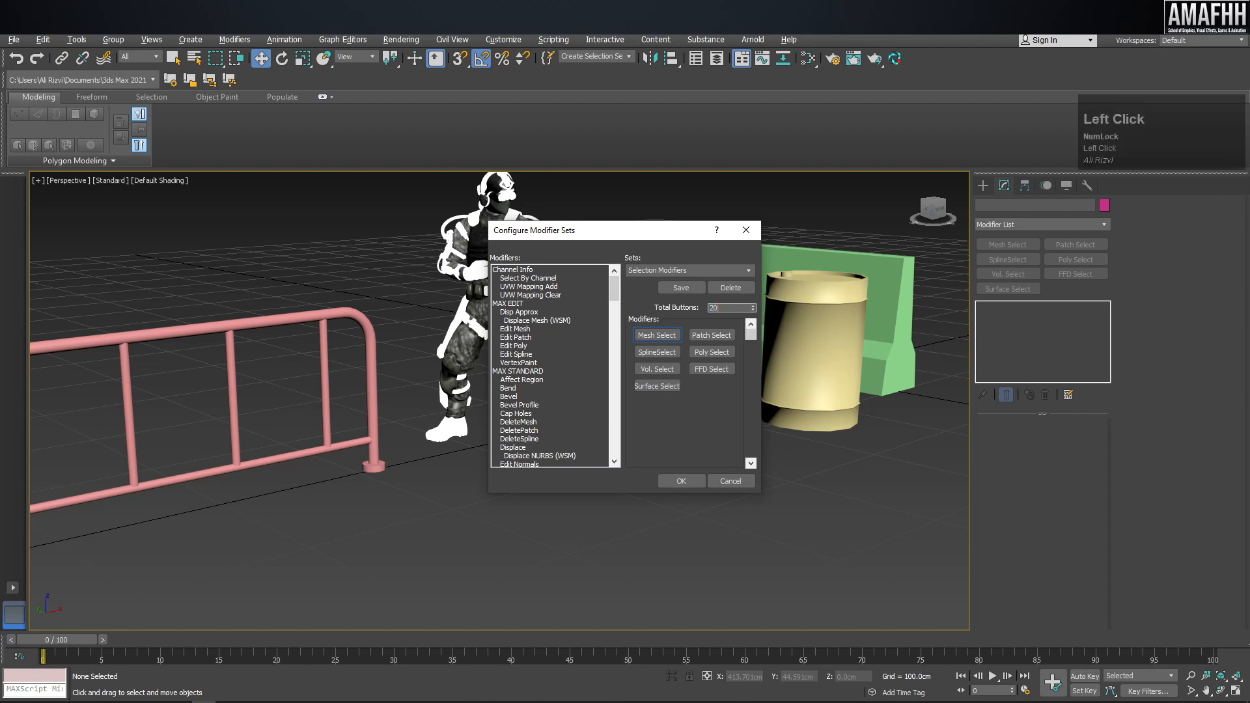
pyautogui.write('20')
pyautogui.press('Return')
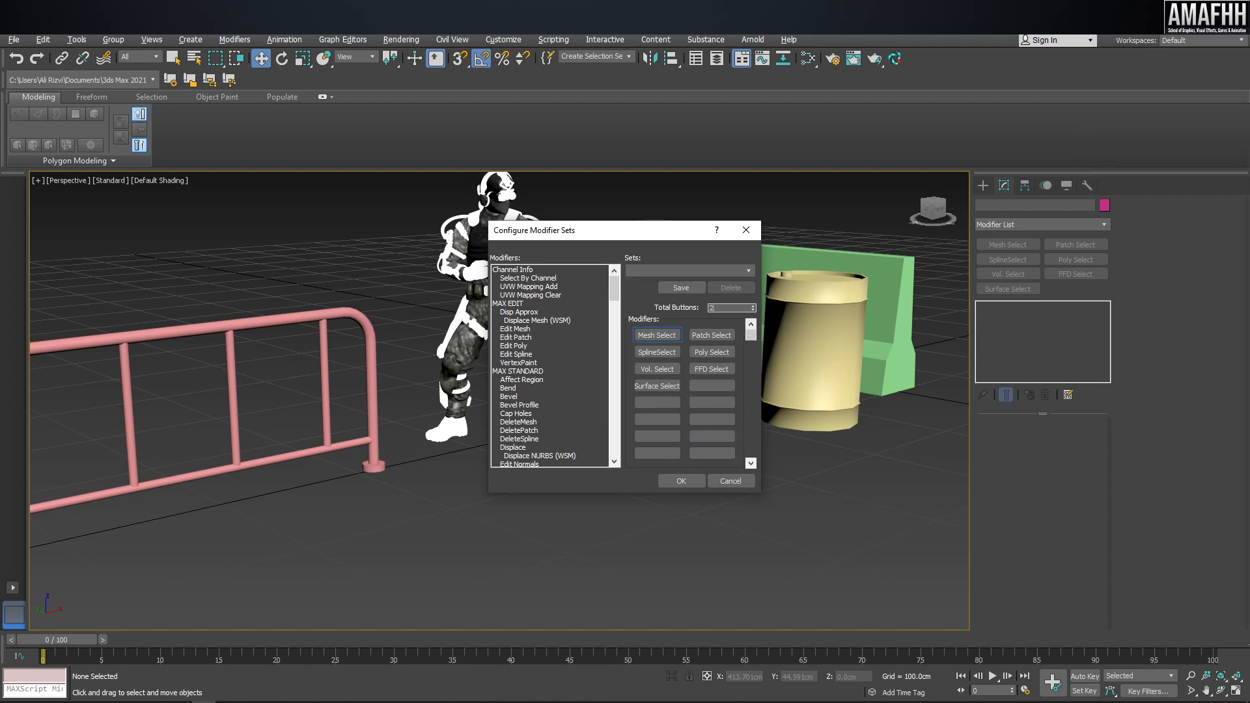
pyautogui.moveTo(749, 334)
pyautogui.mouseDown()
pyautogui.moveTo(749, 394)
pyautogui.moveTo(769, 365)
pyautogui.moveTo(755, 326)
pyautogui.mouseUp()
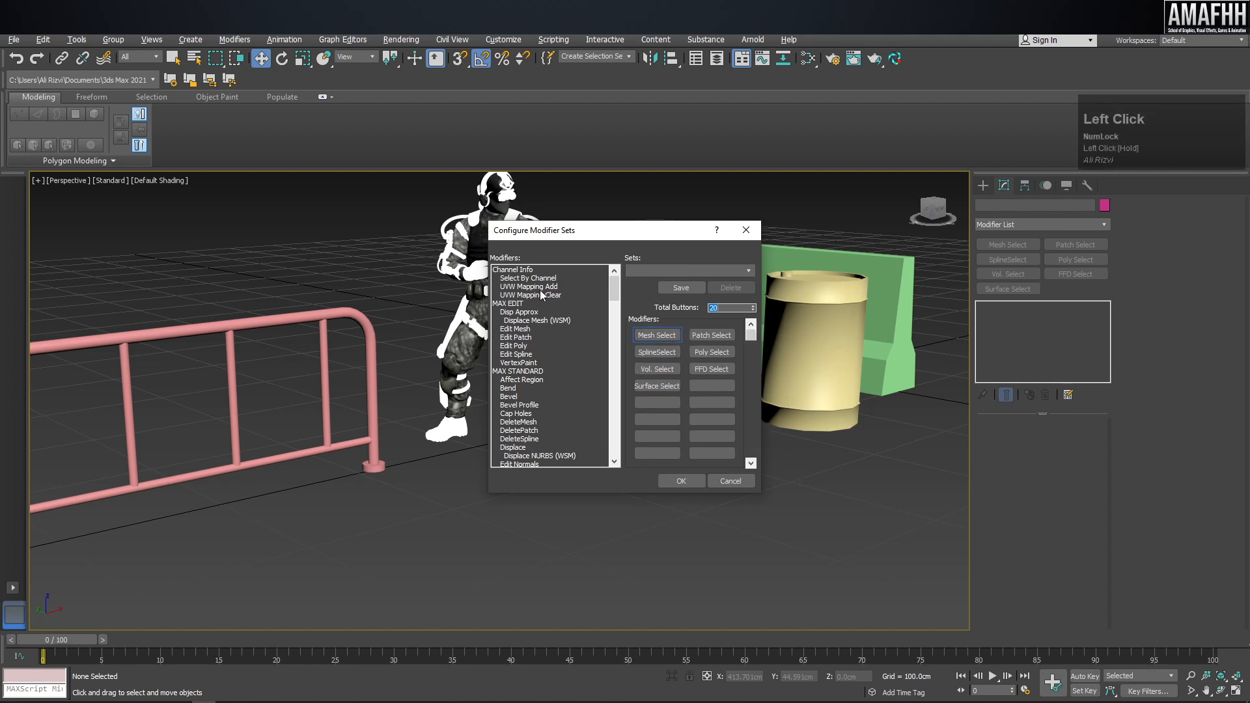
# Replace Mesh Select with Edit Poly, SplineSelect with Edit Spline, Patch Select with Bend, and Poly Select with Bevel Profile.
pyautogui.moveTo(528, 346); pyautogui.dragTo(658, 335)
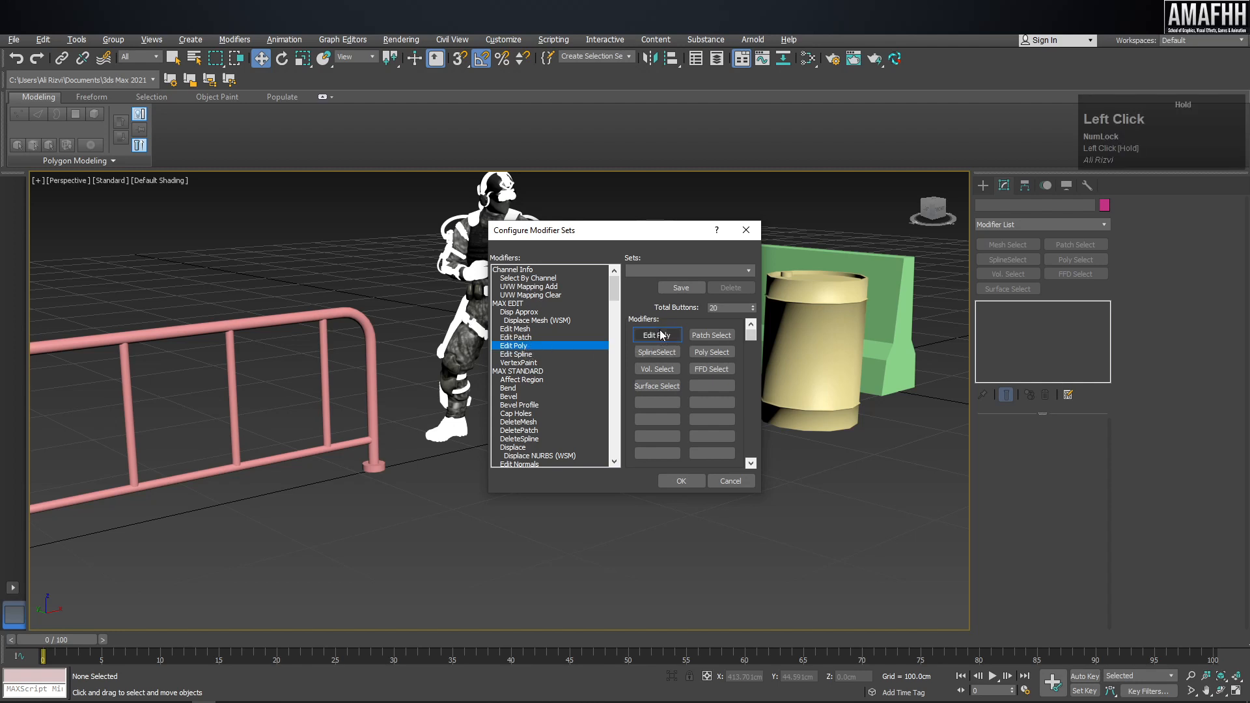
pyautogui.moveTo(516, 354); pyautogui.dragTo(657, 353)
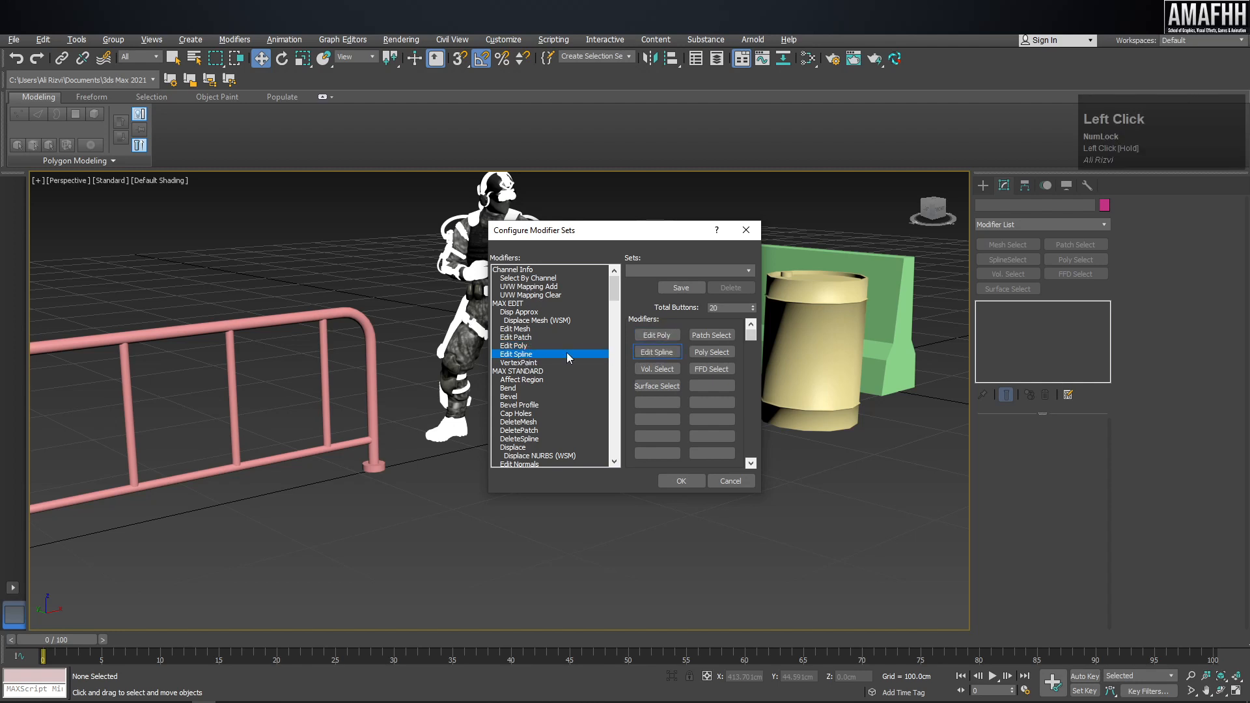
pyautogui.moveTo(514, 391); pyautogui.dragTo(714, 335)
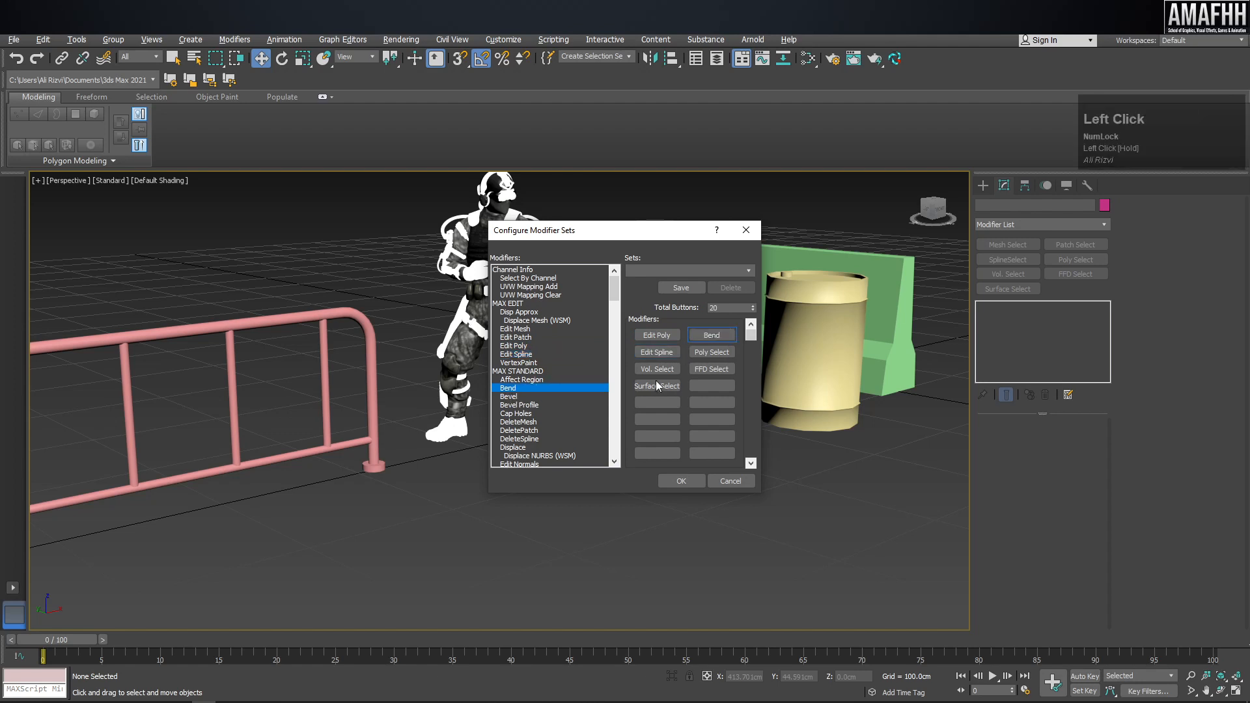
pyautogui.click(520, 397)
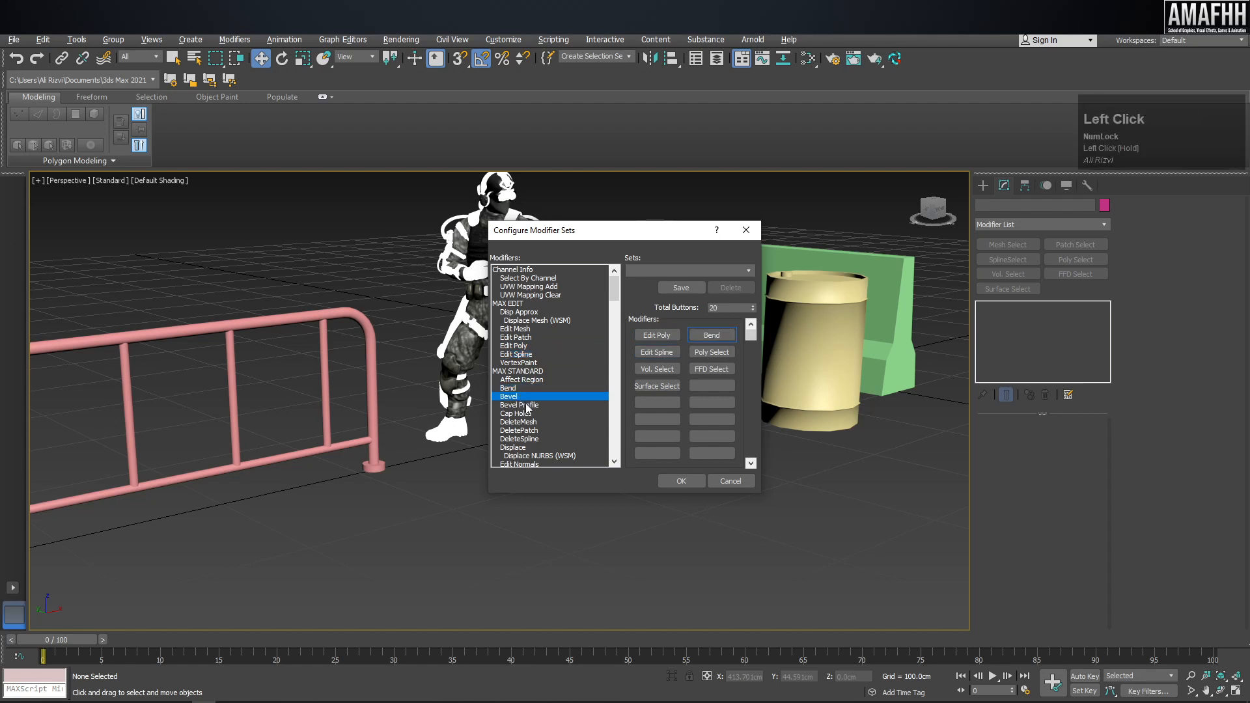
pyautogui.moveTo(528, 409); pyautogui.dragTo(711, 351)
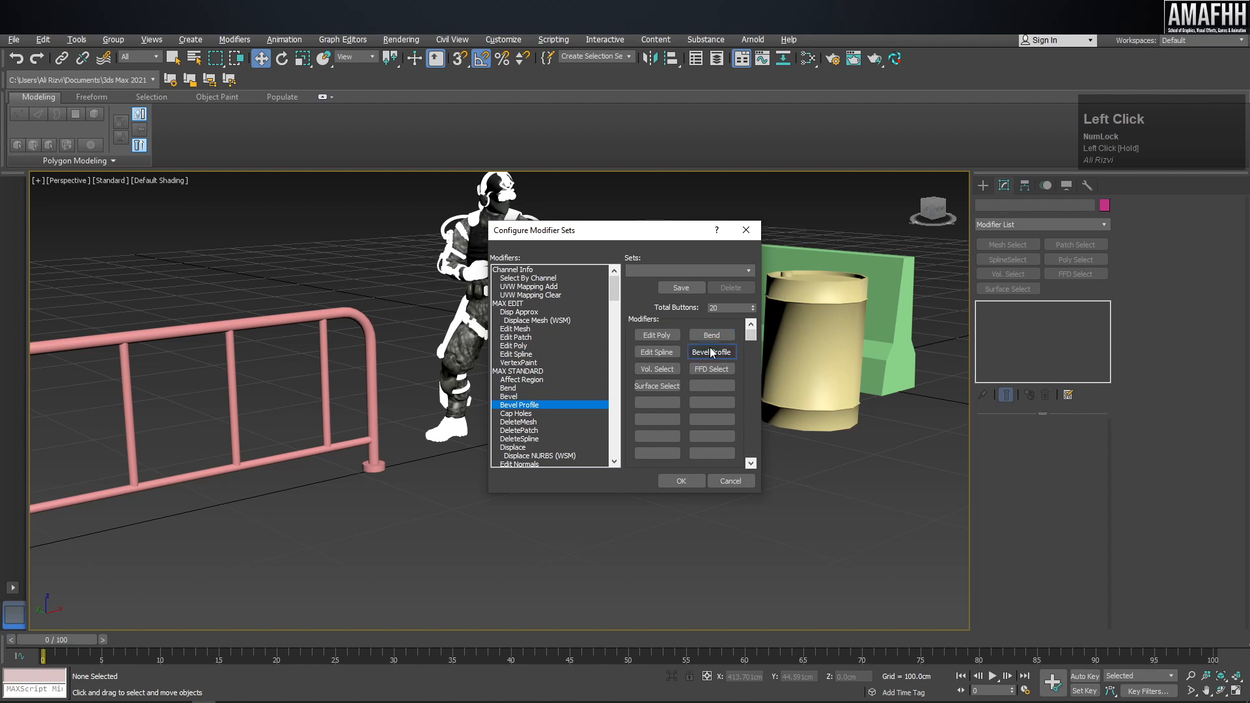
# Replace FFD Select with Sweep and Vol. Select with Symmetry in the modifier set.
pyautogui.click(532, 414)
pyautogui.write('sw')
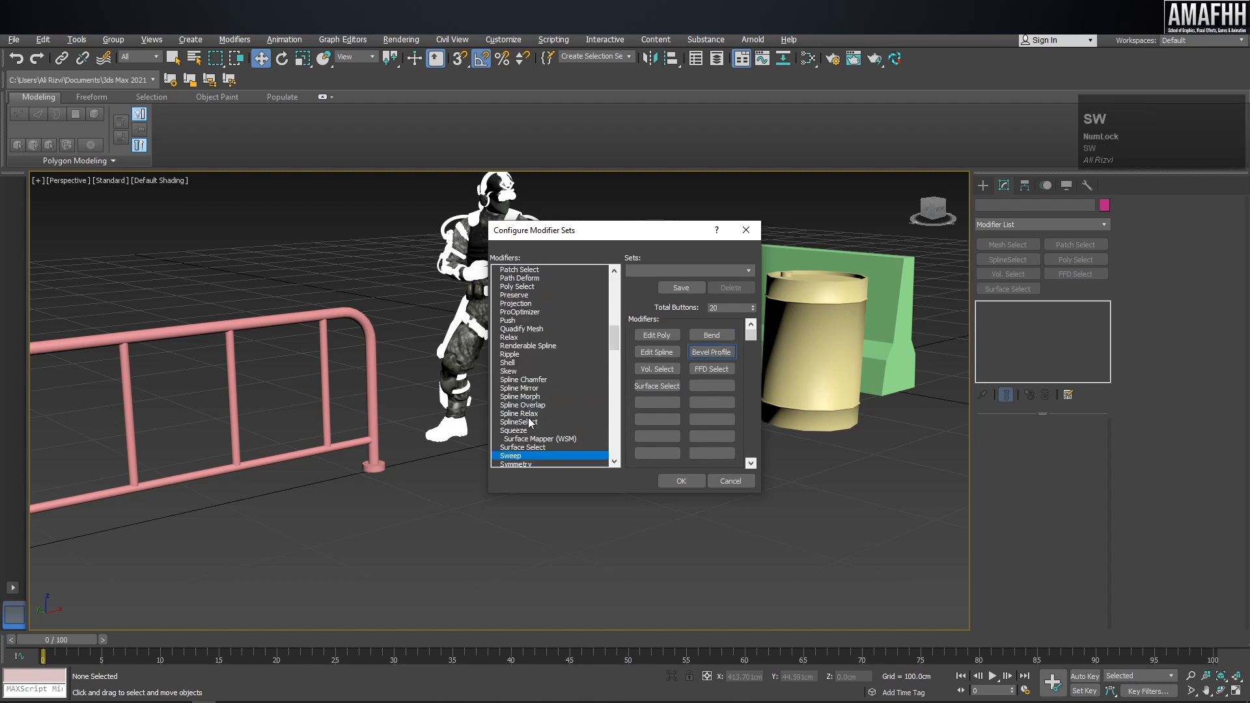
pyautogui.moveTo(526, 463); pyautogui.dragTo(716, 372)
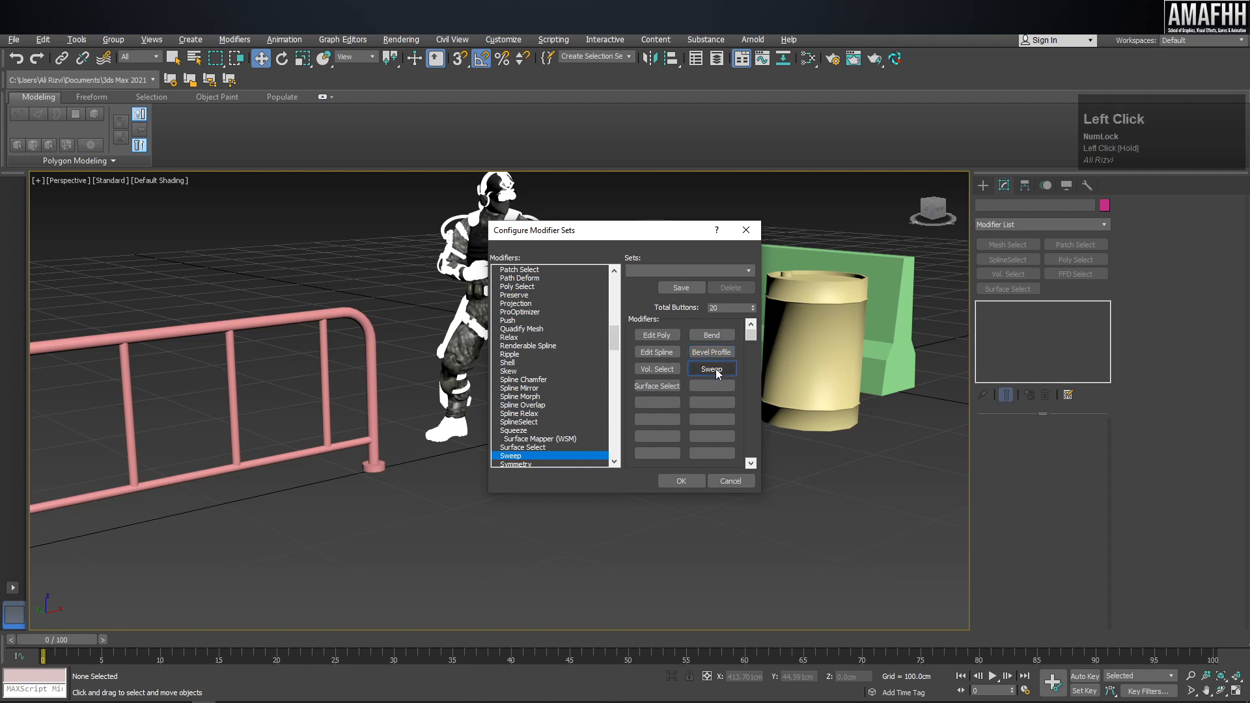
pyautogui.moveTo(521, 468); pyautogui.dragTo(657, 370)
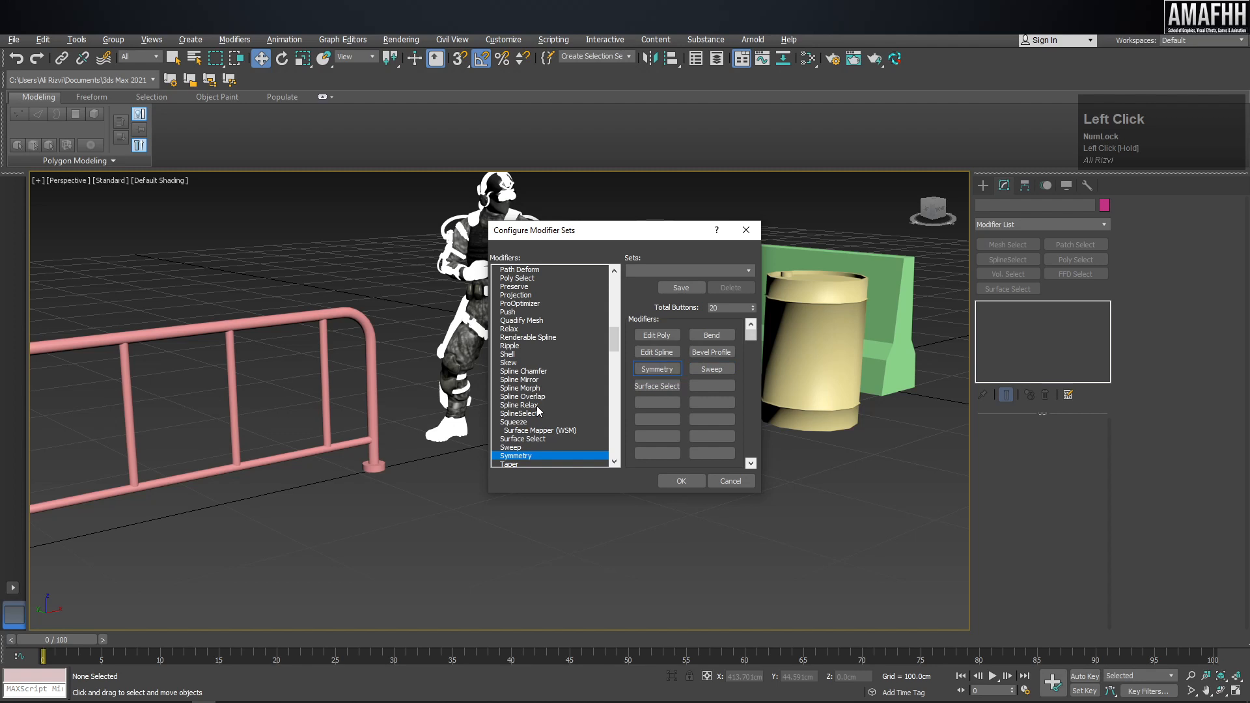
# Replace Surface Select with TurboSmooth in the modifier set.
pyautogui.press('t')
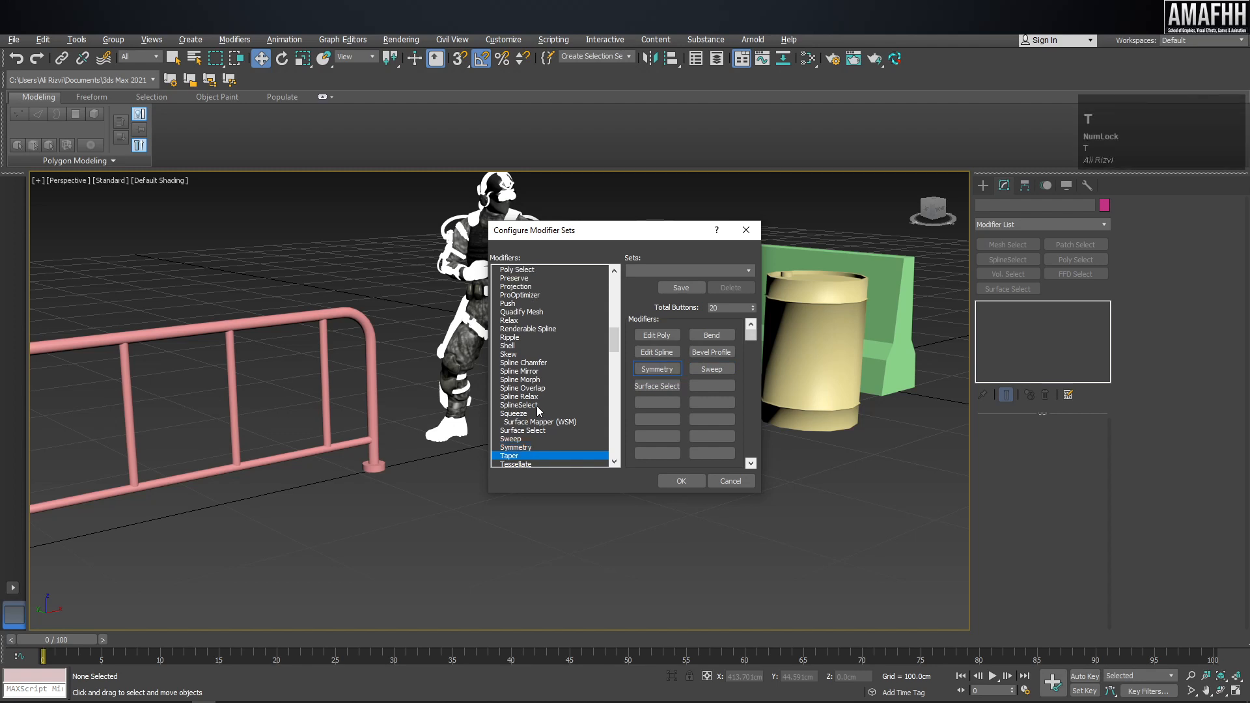
pyautogui.press('t')
pyautogui.press('t')
pyautogui.moveTo(523, 461); pyautogui.dragTo(648, 387)
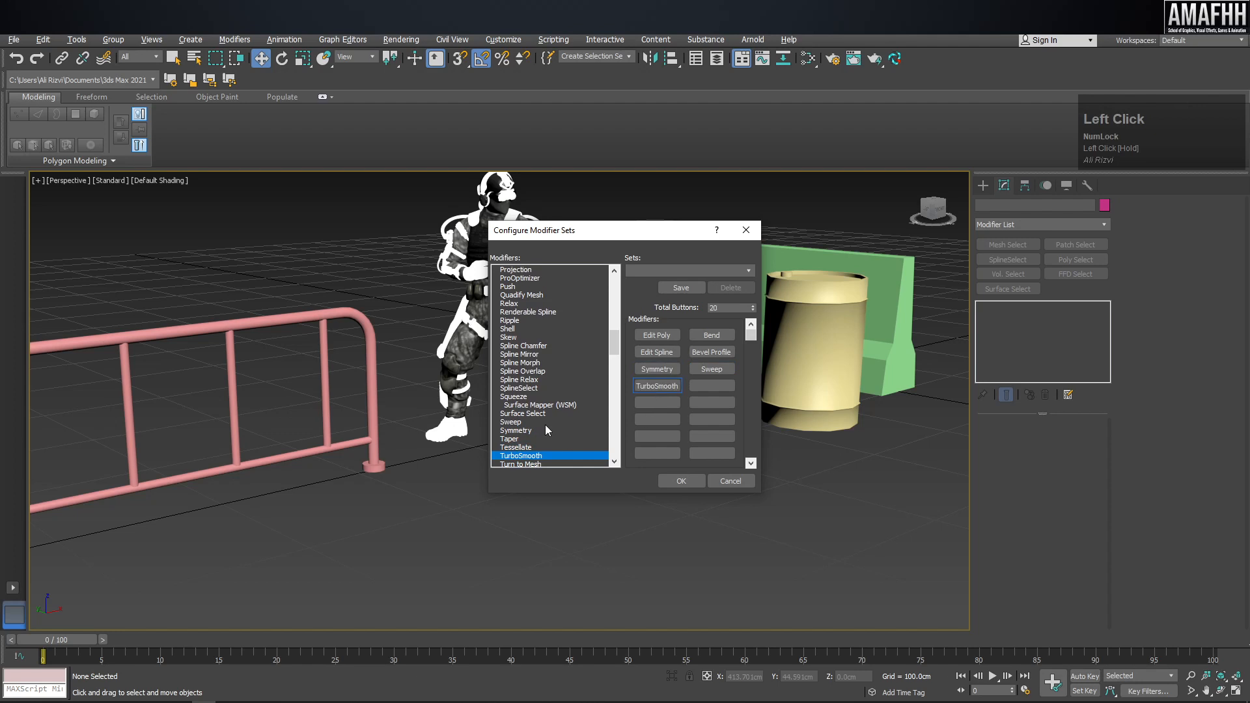
# Assign the Shell modifier to the empty slot beside TurboSmooth.
pyautogui.scroll(-2, 542, 431)
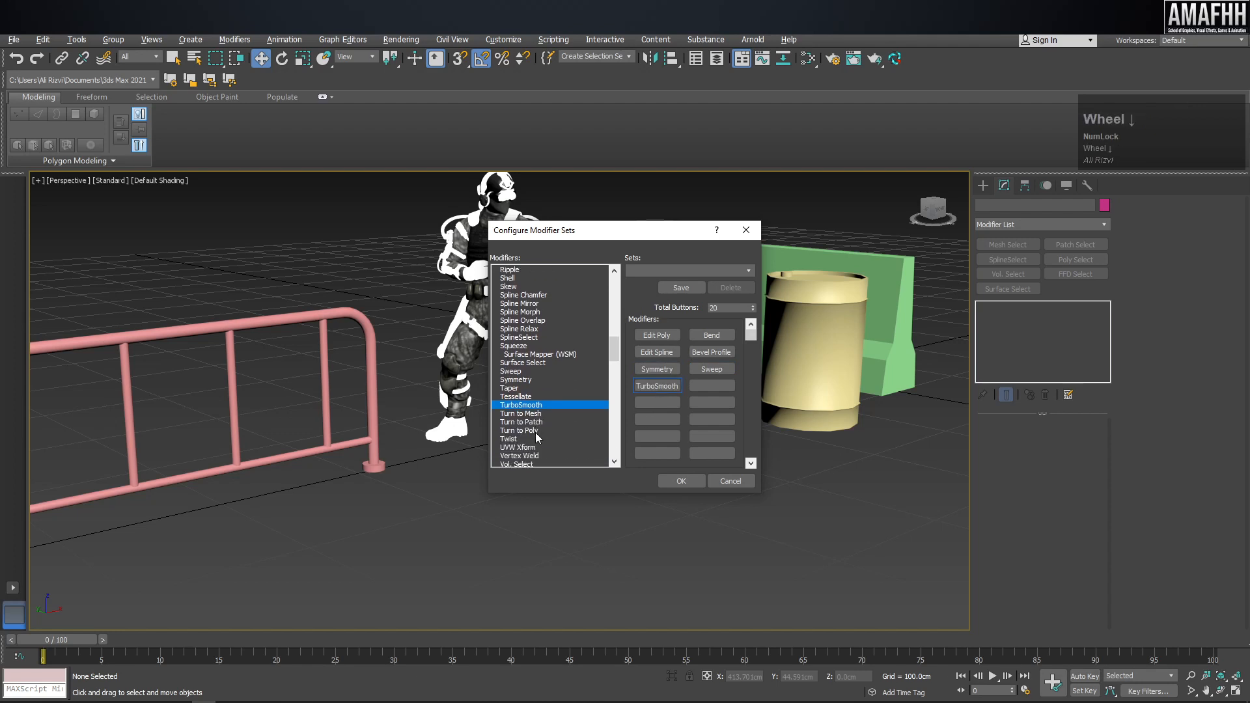
pyautogui.scroll(-3, 537, 434)
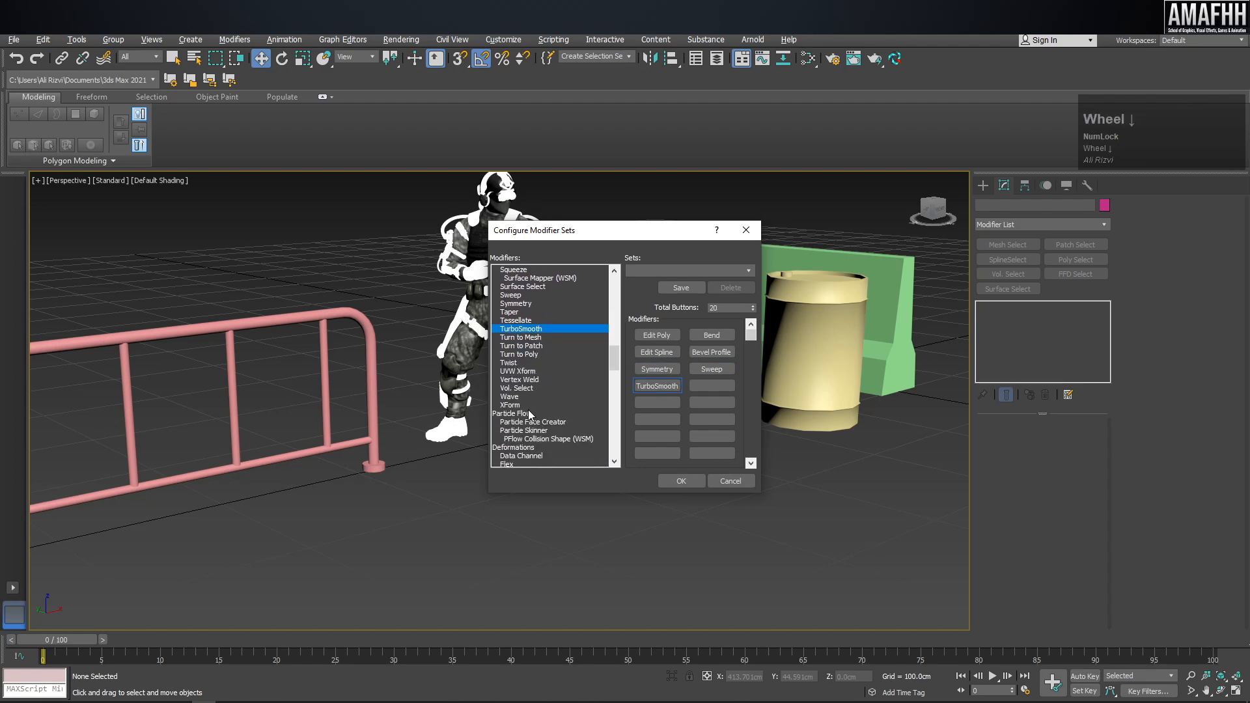
pyautogui.scroll(13, 577, 333)
pyautogui.scroll(10, 542, 302)
pyautogui.write('sh')
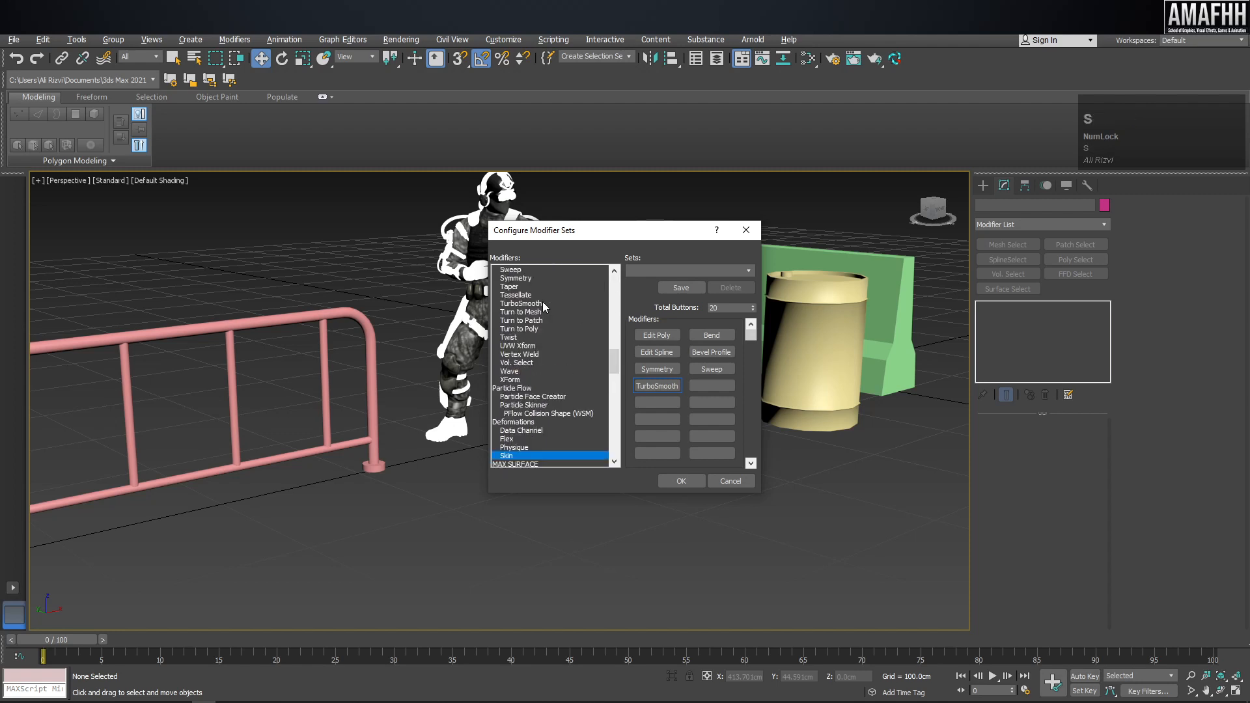
pyautogui.moveTo(521, 270); pyautogui.dragTo(716, 386)
# Find the Morpher modifier and assign it to the empty slot below Shell.
pyautogui.click(571, 367)
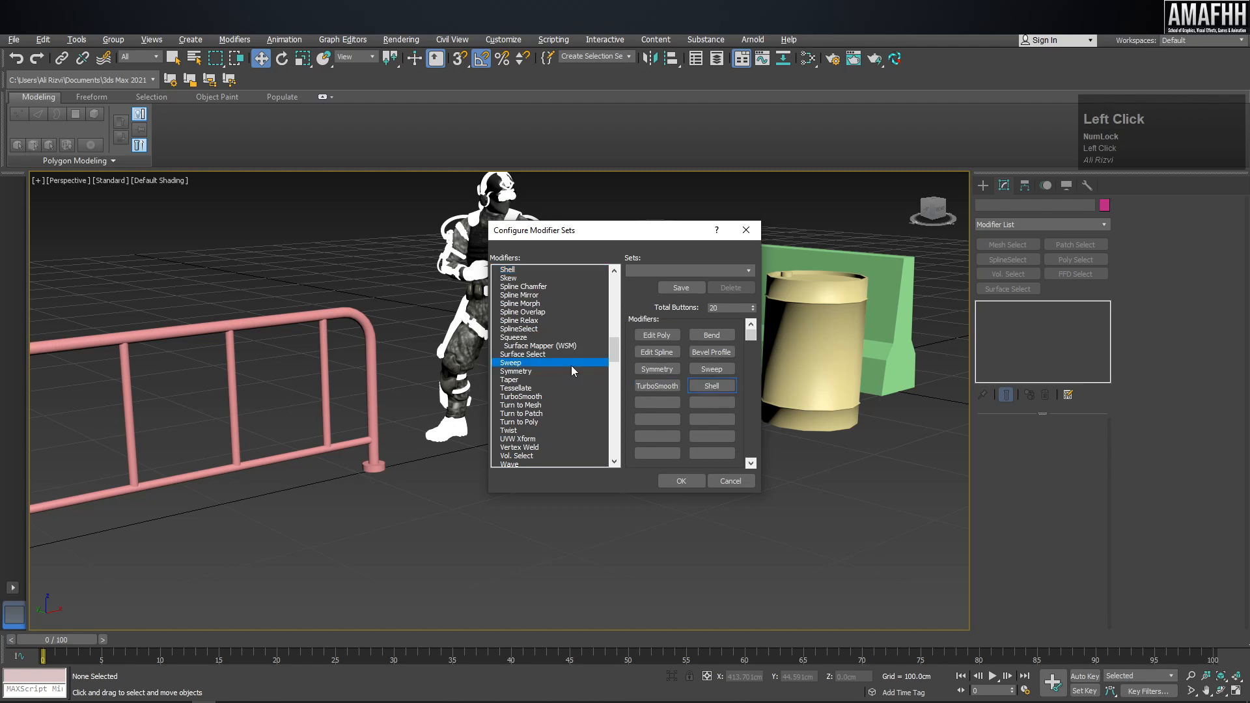
pyautogui.press('m')
pyautogui.press('m')
pyautogui.press('m')
pyautogui.press('m')
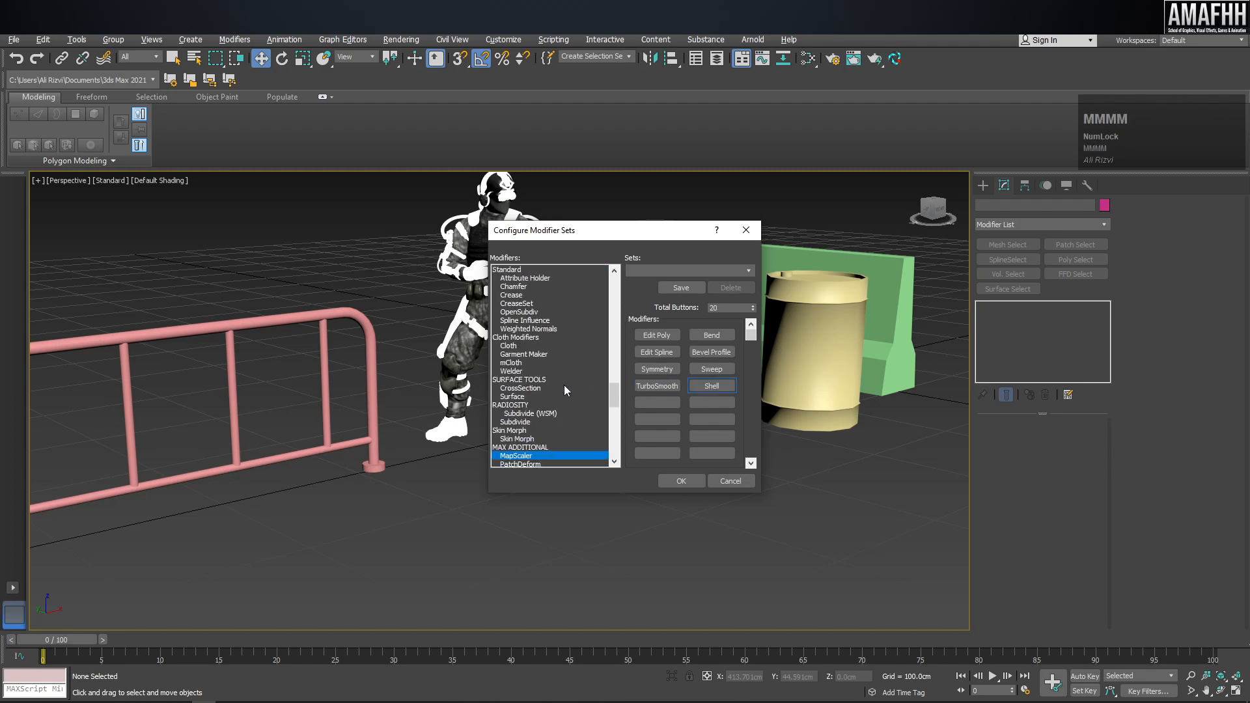
pyautogui.write('mor')
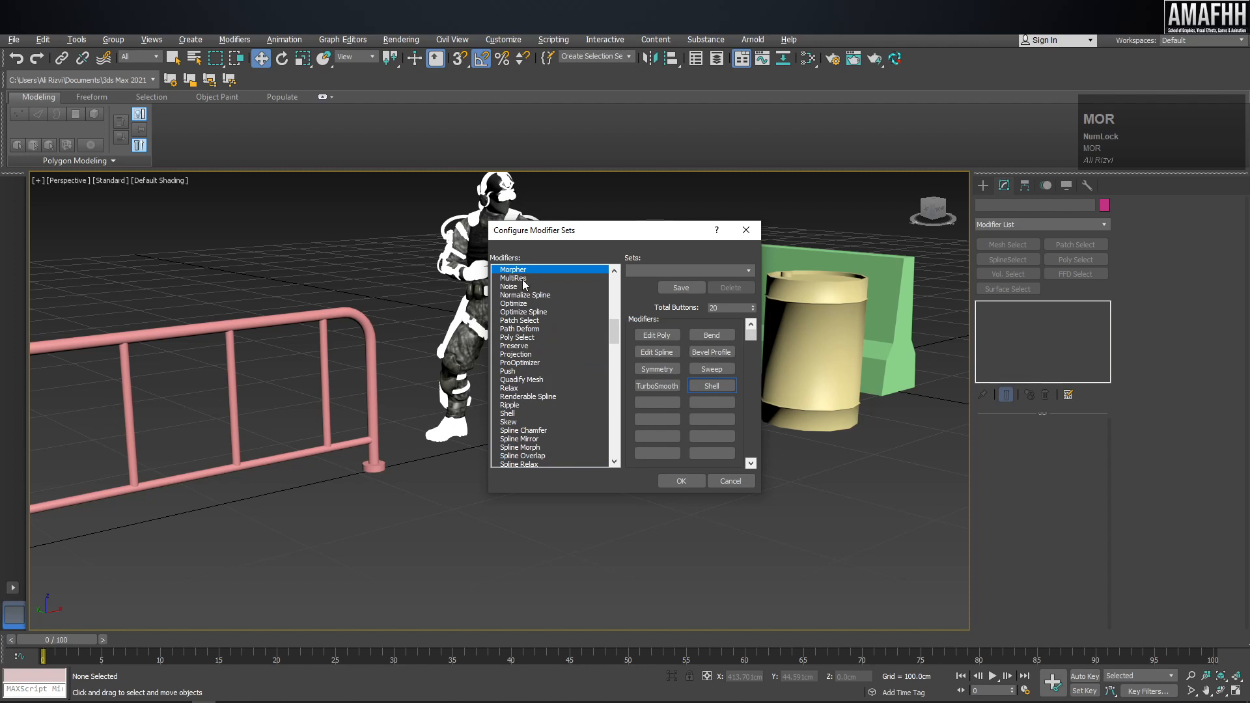
pyautogui.moveTo(521, 270); pyautogui.dragTo(712, 403)
# Find the ProOptimizer modifier and assign it to the empty slot below Morpher.
pyautogui.click(553, 337)
pyautogui.write('pro')
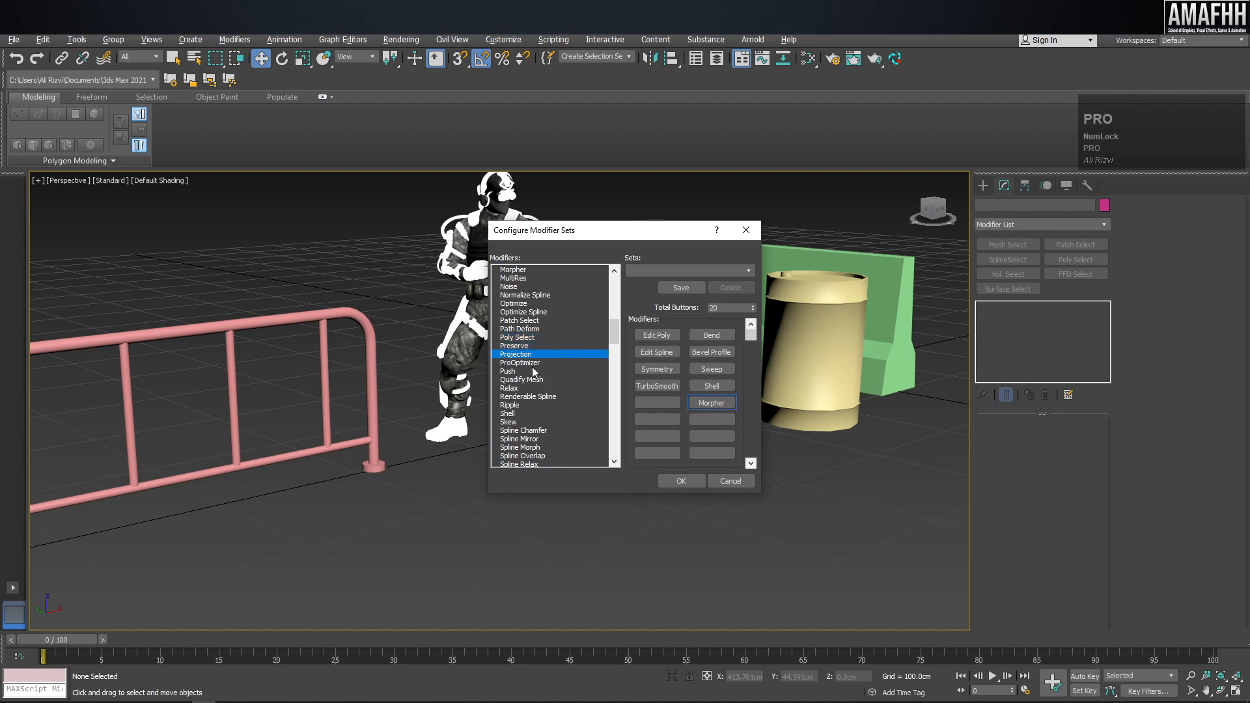
pyautogui.moveTo(520, 363); pyautogui.dragTo(700, 422)
# Assign FFD 2x2x2, FFD 3x3x3 and FFD 4x4x4, in descending order down the column, to its last three empty slots.
pyautogui.scroll(-1, 746, 426)
pyautogui.doubleClick(751, 463)
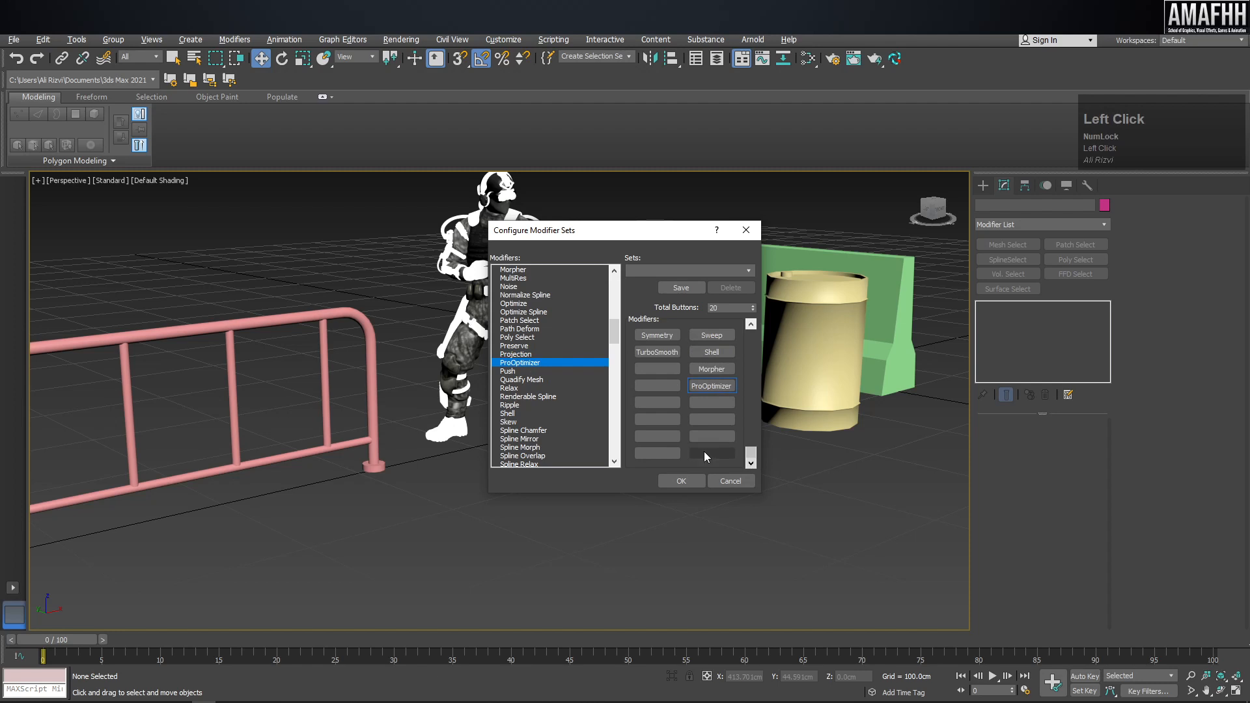
pyautogui.click(554, 422)
pyautogui.press('f')
pyautogui.press('f')
pyautogui.press('f')
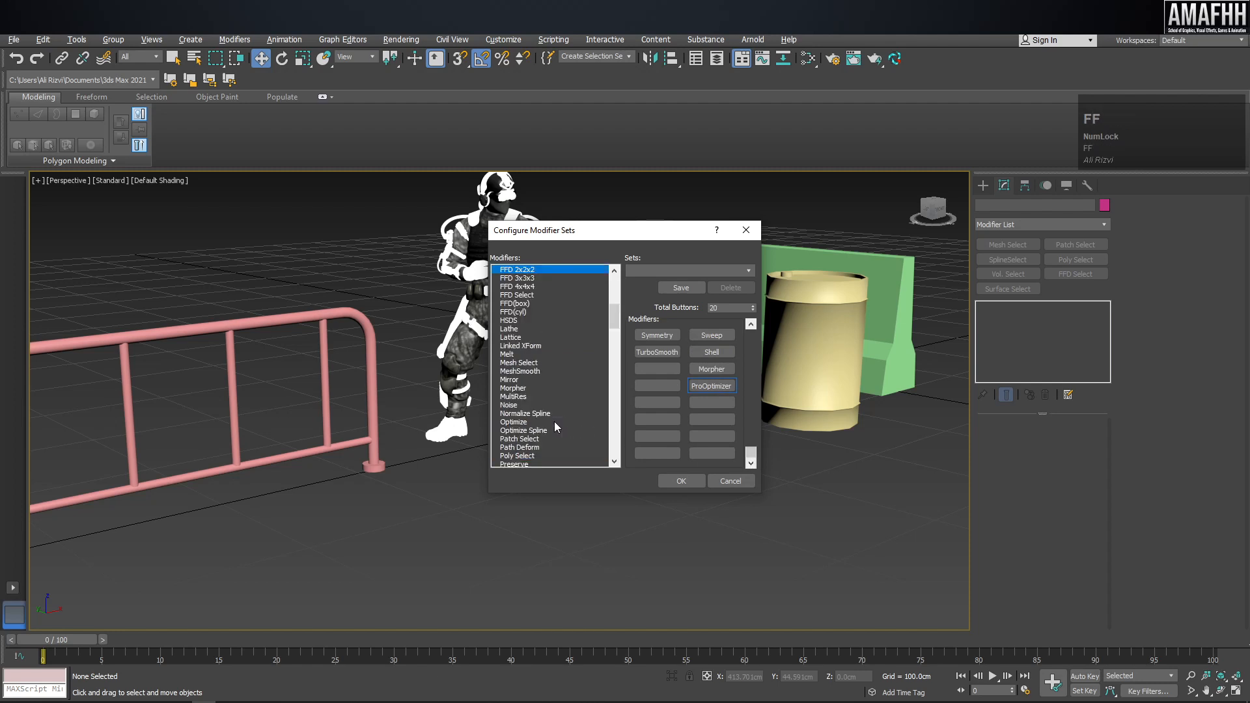
pyautogui.moveTo(543, 287); pyautogui.dragTo(718, 442)
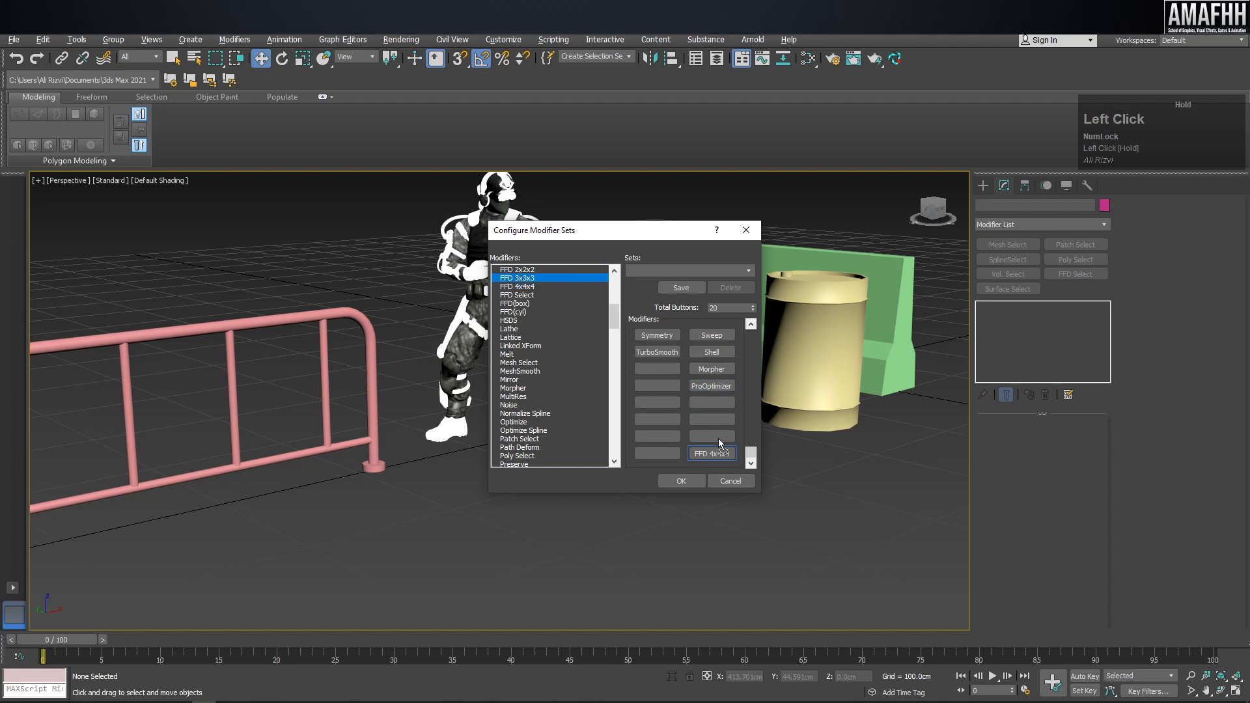
pyautogui.moveTo(521, 269); pyautogui.dragTo(726, 422)
# Find the UVW Map modifier and assign it to the empty slot beside FFD 3x3x3.
pyautogui.click(566, 347)
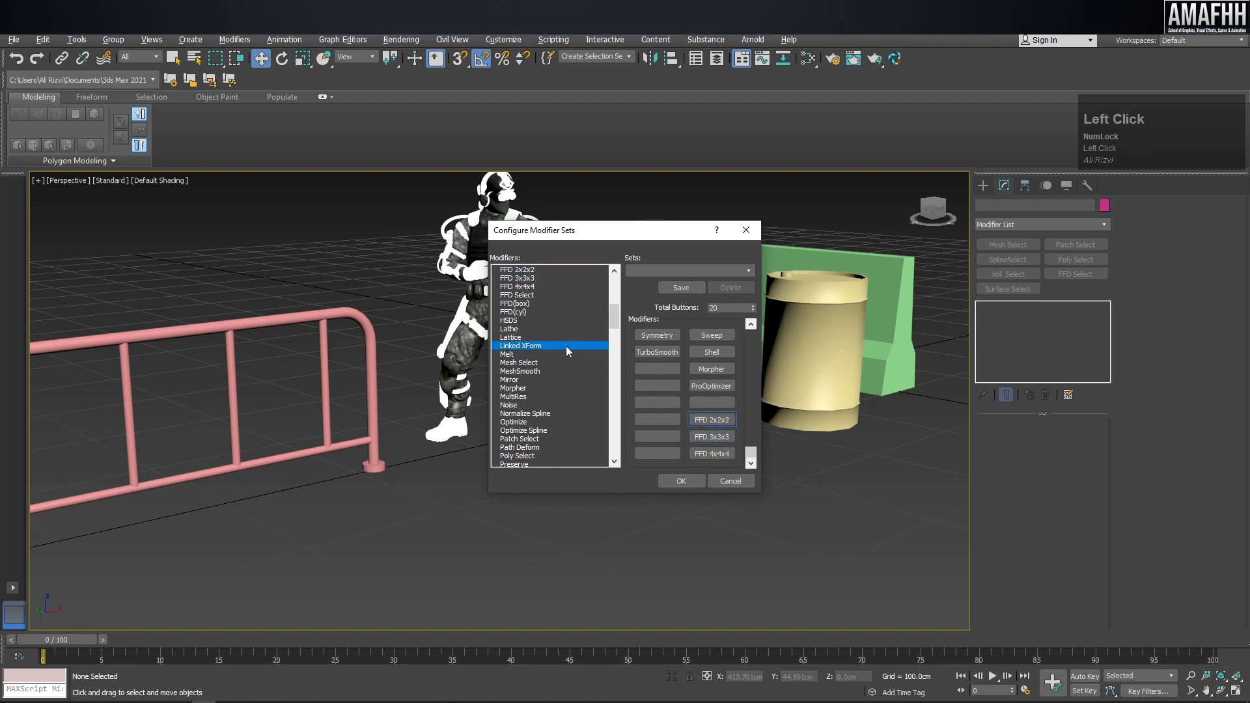
pyautogui.press('u')
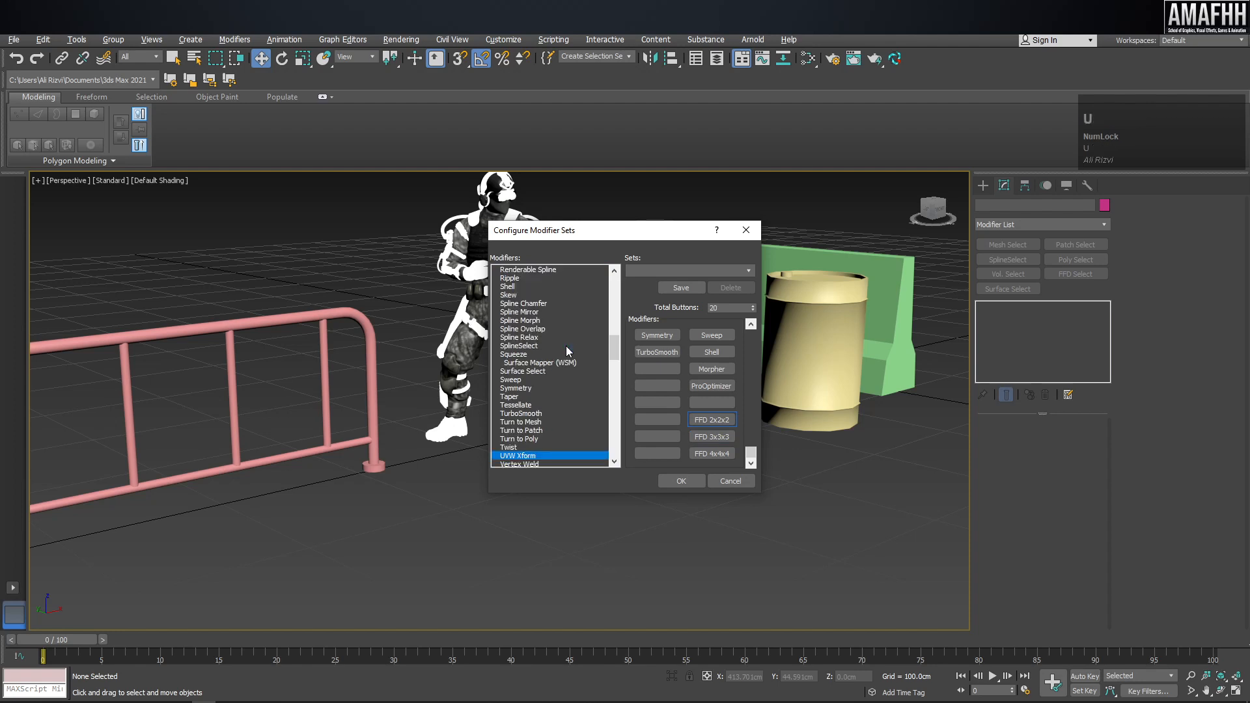
pyautogui.scroll(-2, 535, 460)
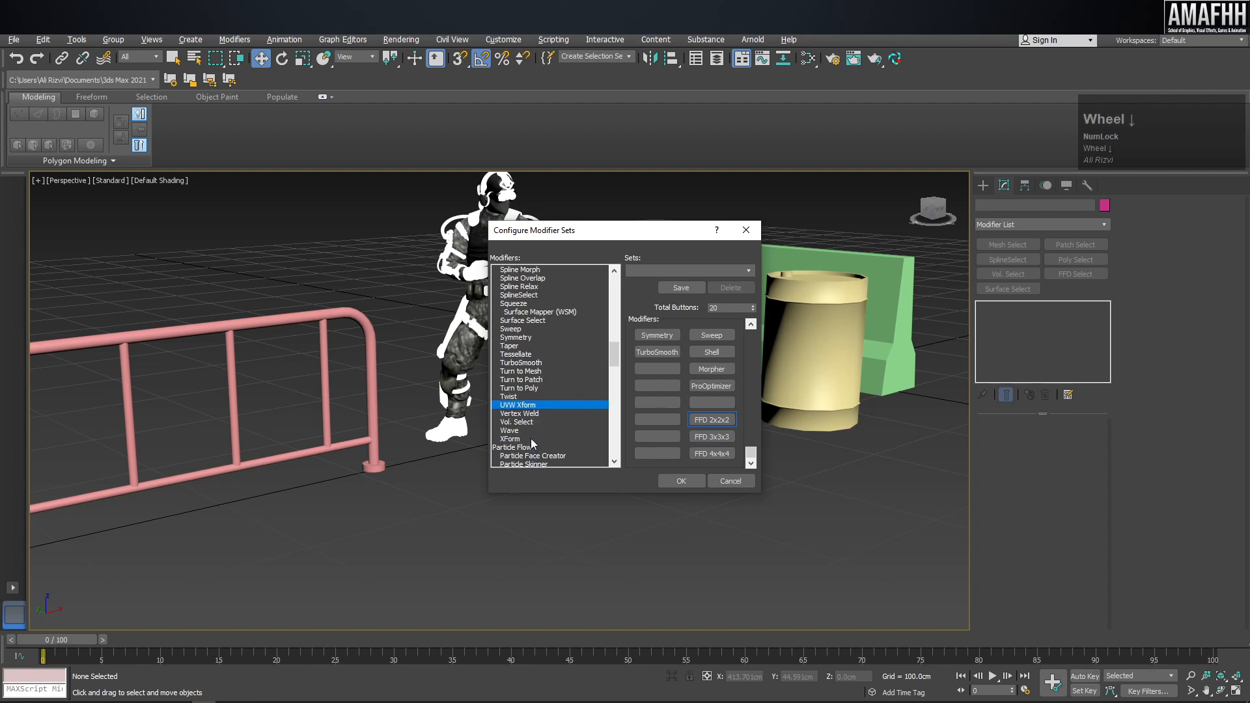
pyautogui.press('u')
pyautogui.moveTo(539, 456); pyautogui.dragTo(659, 437)
# Find the Unwrap UVW modifier and assign it to the empty slot beside FFD 4x4x4.
pyautogui.click(523, 414)
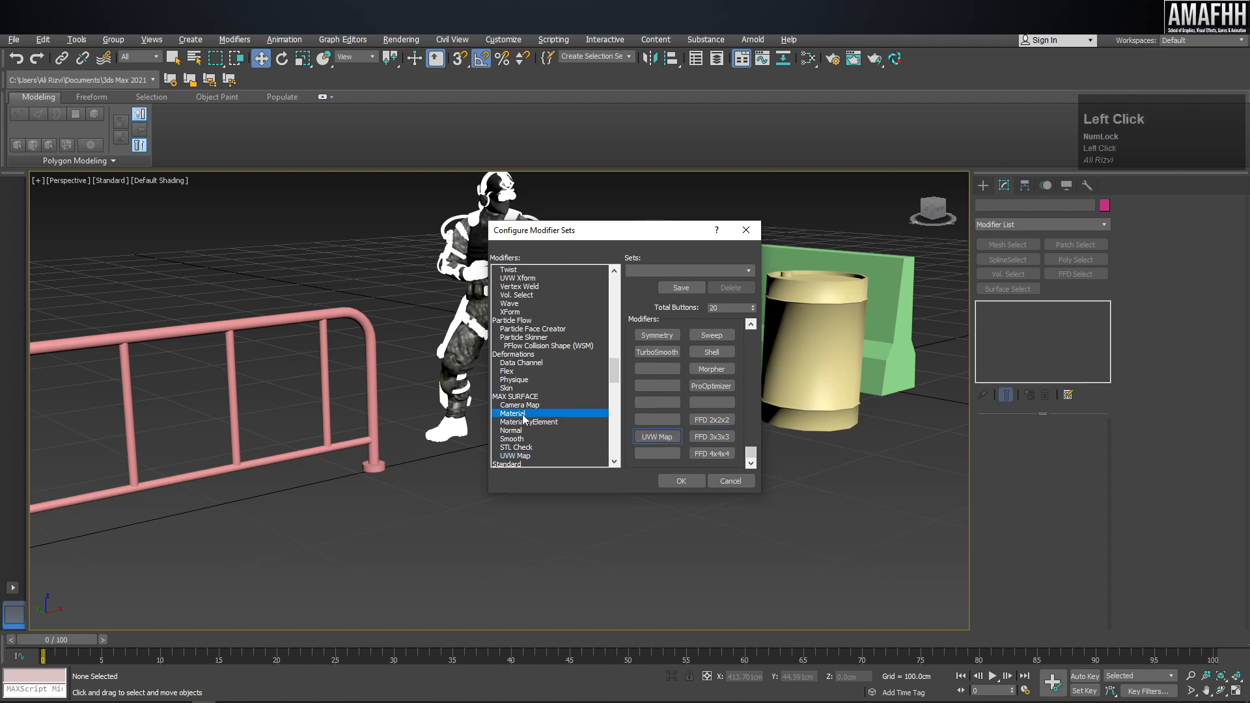
pyautogui.press('u')
pyautogui.press('n')
pyautogui.moveTo(528, 458); pyautogui.dragTo(657, 454)
pyautogui.click(751, 464)
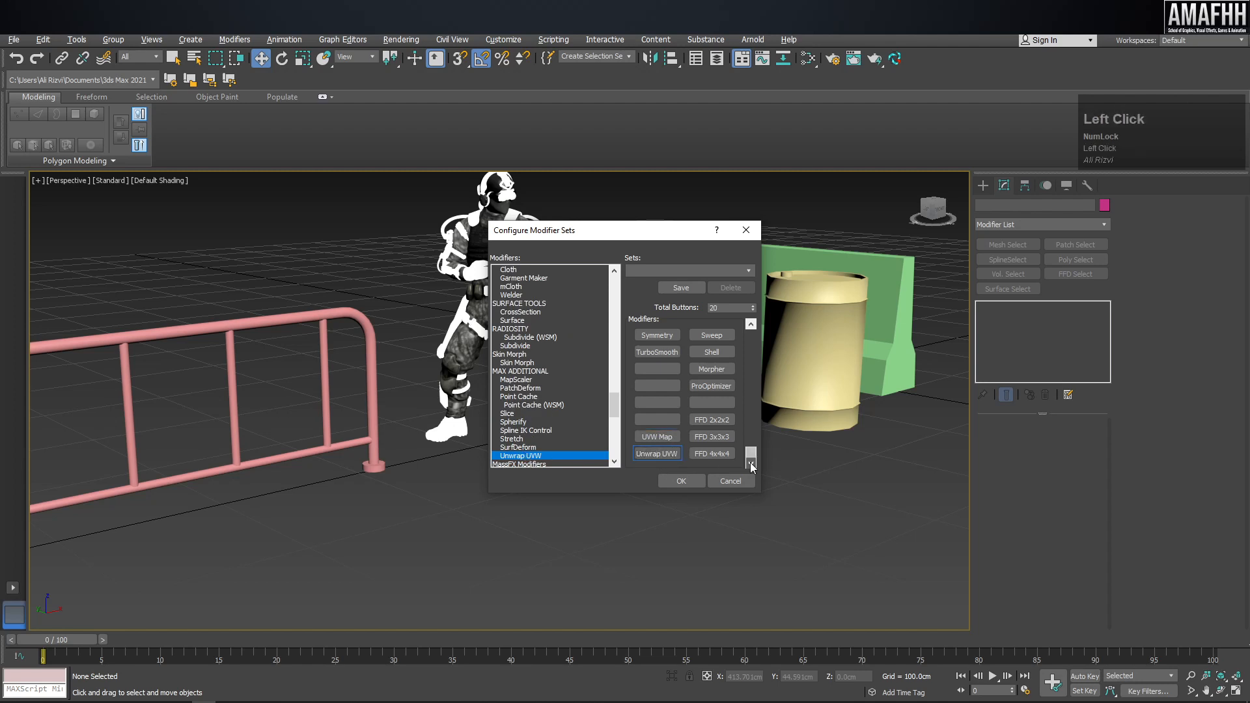
# Find the UVW Mapping Clear modifier and assign it to the empty slot beside FFD 2x2x2.
pyautogui.press('u')
pyautogui.press('u')
pyautogui.press('u')
pyautogui.press('u')
pyautogui.press('u')
pyautogui.press('u')
pyautogui.press('u')
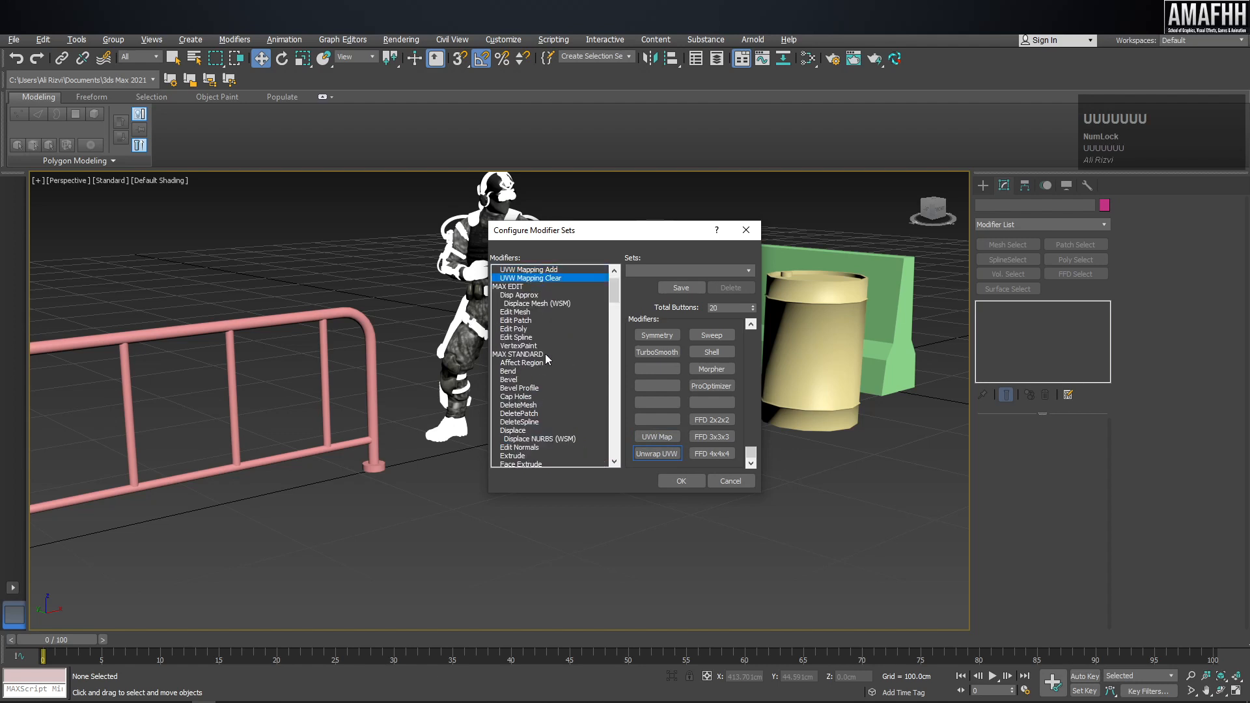
pyautogui.moveTo(547, 279); pyautogui.dragTo(651, 419)
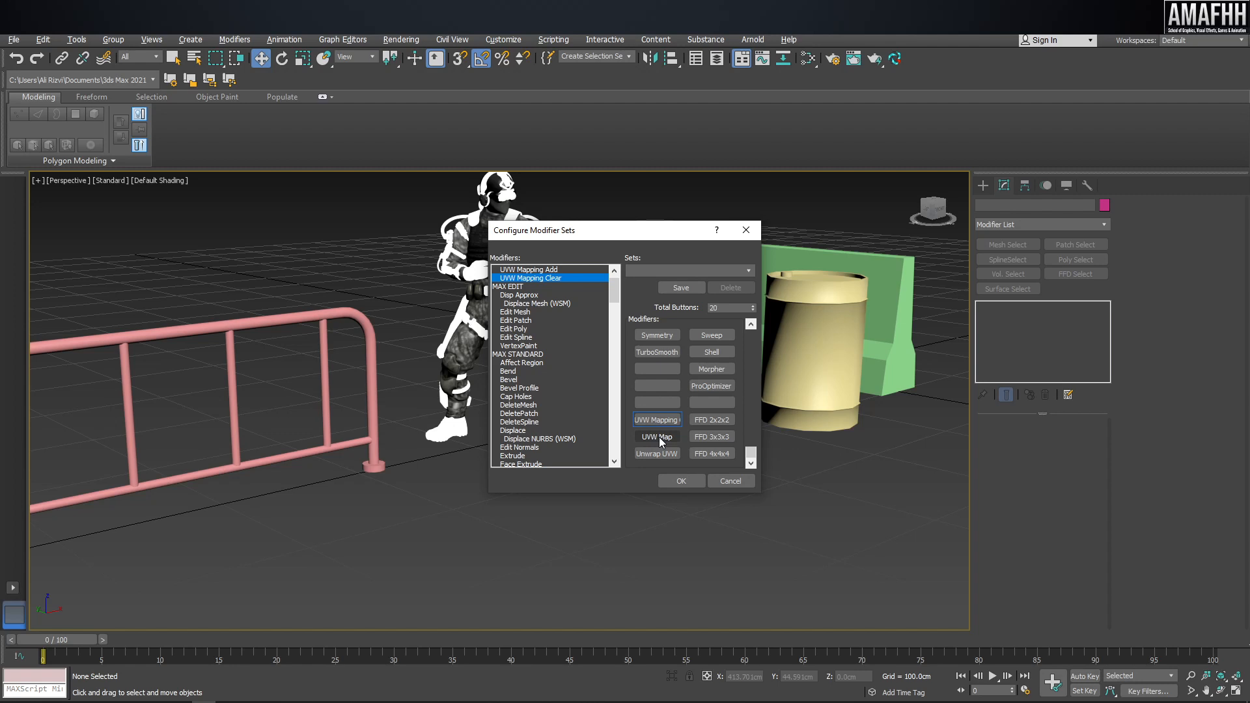
# Find the Lathe and Lattice modifiers and assign them, in that order, to the two empty slots below TurboSmooth.
pyautogui.scroll(1, 553, 386)
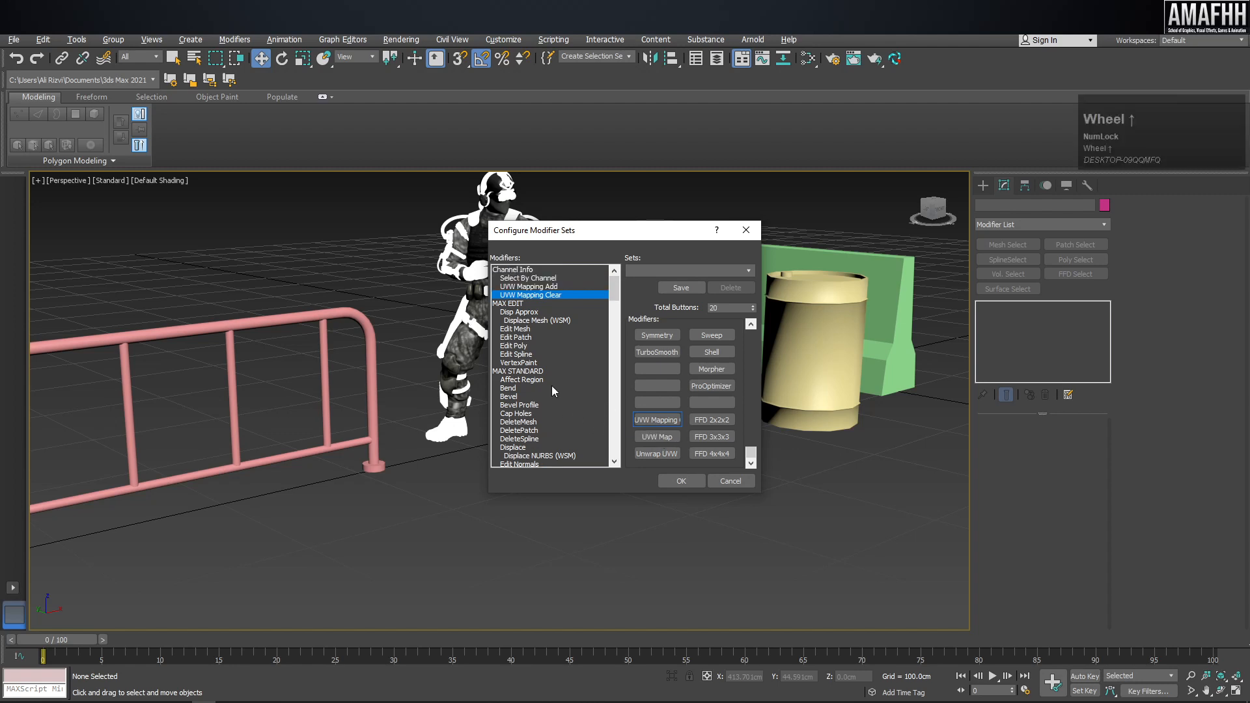
pyautogui.scroll(-10, 552, 386)
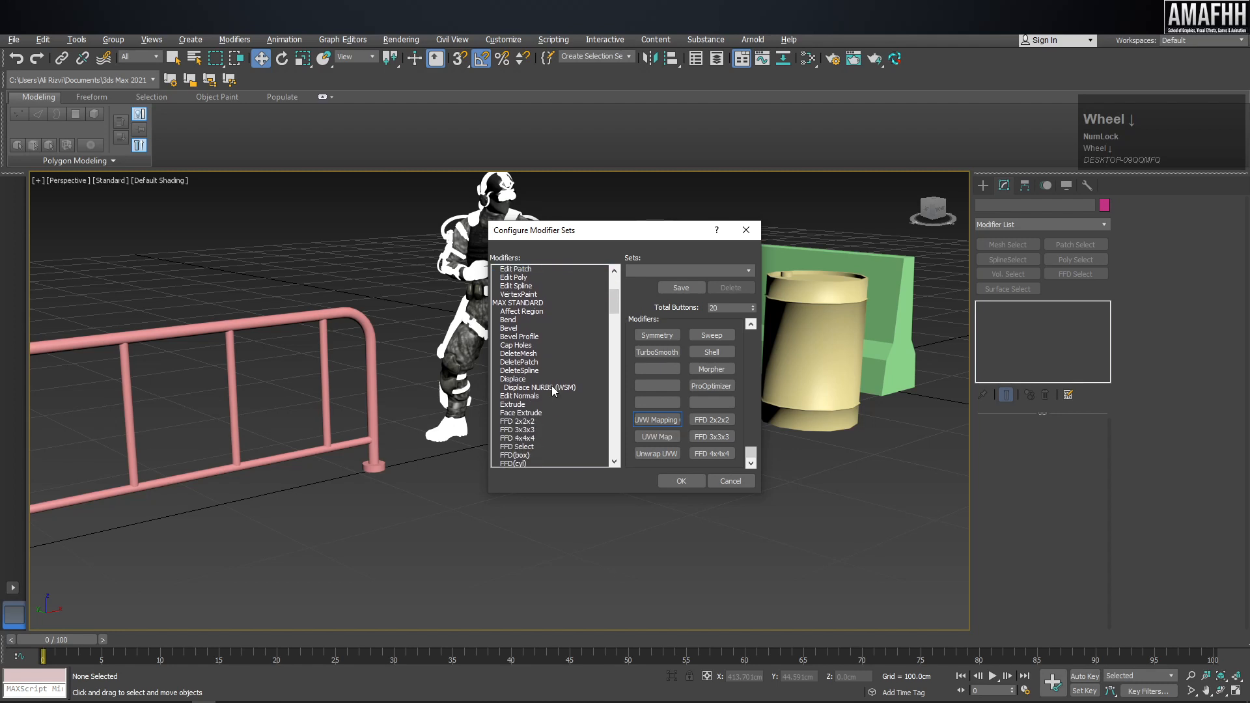
pyautogui.scroll(-4, 552, 386)
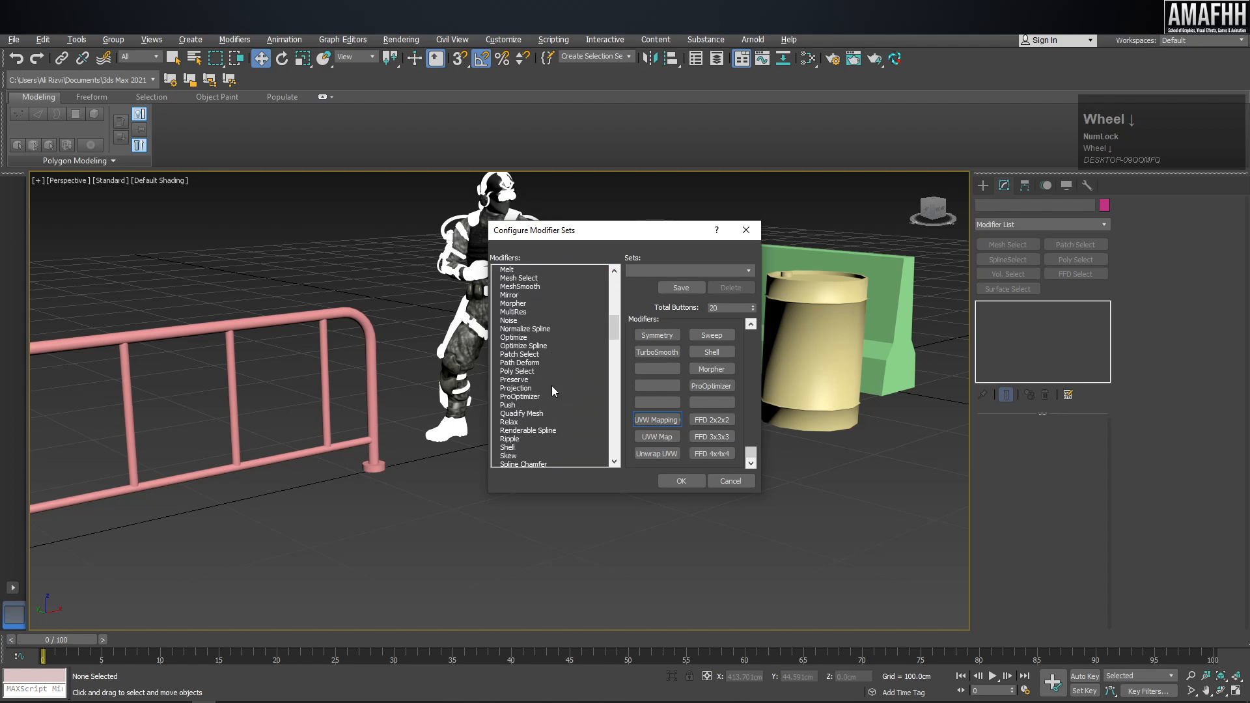
pyautogui.scroll(-1, 578, 372)
pyautogui.scroll(-3, 579, 372)
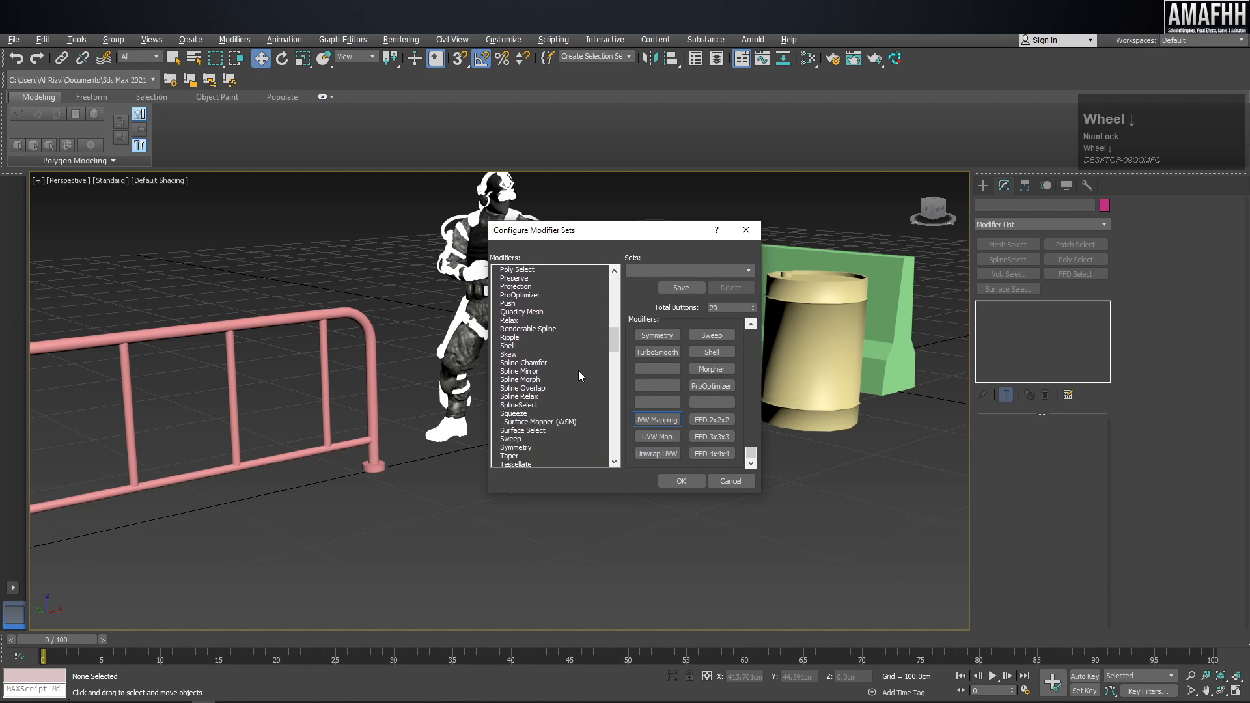
pyautogui.scroll(-1, 580, 404)
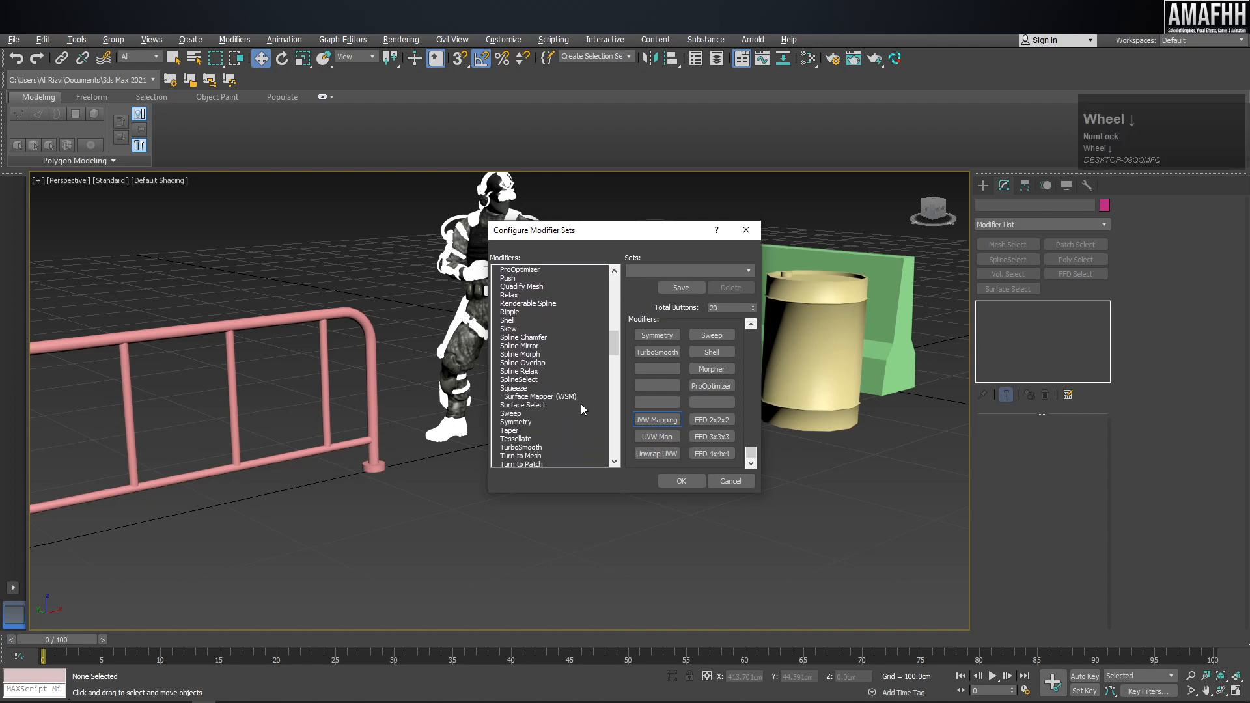
pyautogui.scroll(-1, 581, 404)
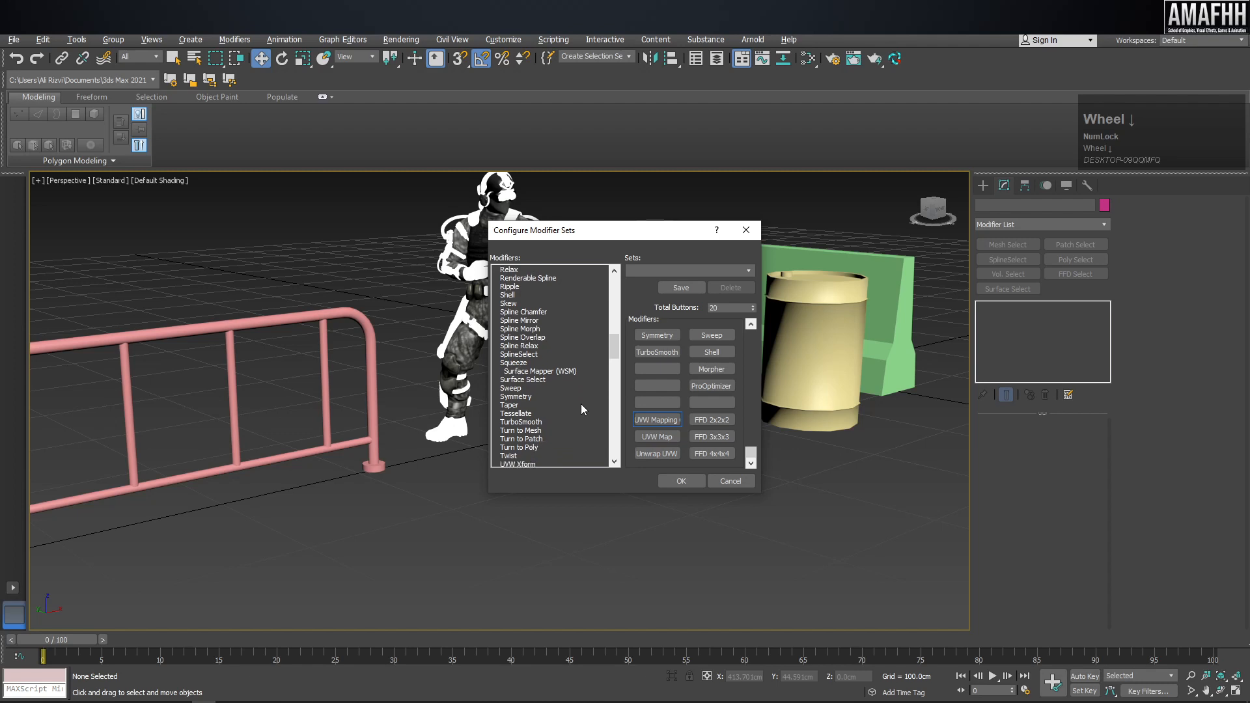
pyautogui.write('lat')
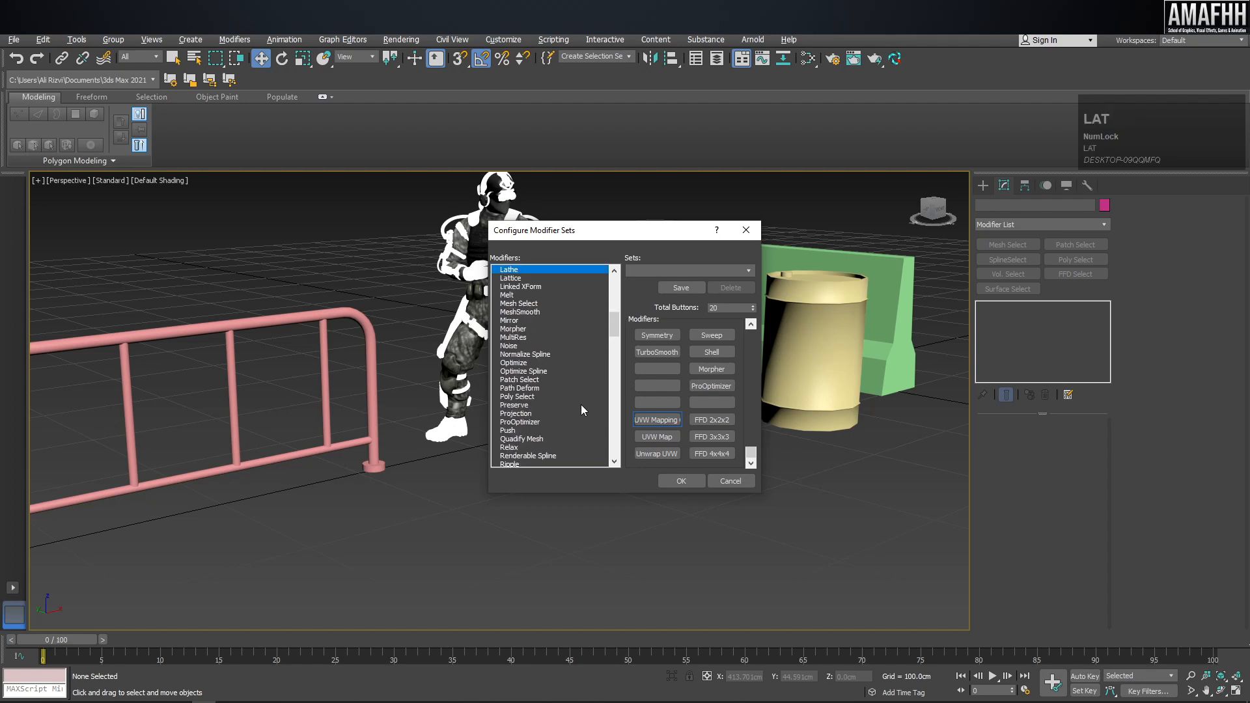
pyautogui.moveTo(527, 270); pyautogui.dragTo(656, 369)
pyautogui.moveTo(511, 278); pyautogui.dragTo(658, 388)
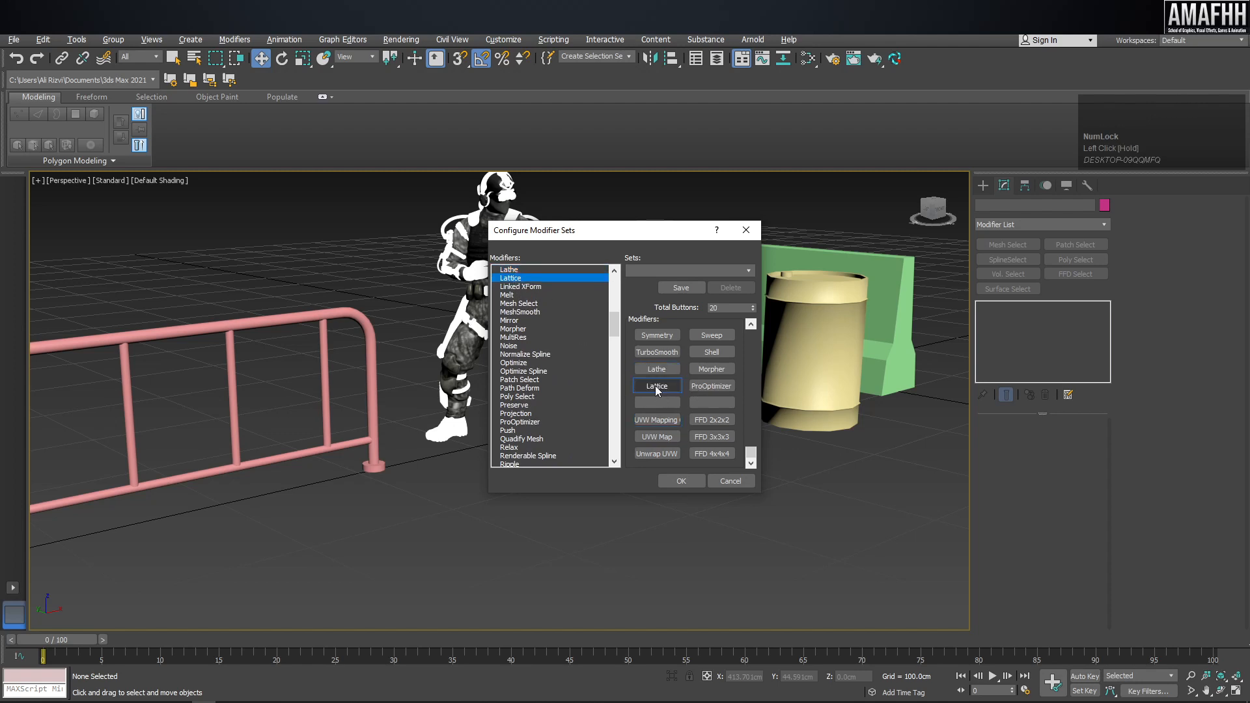
# Look through the whole list of available modifiers for candidates to fill the remaining empty slots.
pyautogui.scroll(-5, 548, 330)
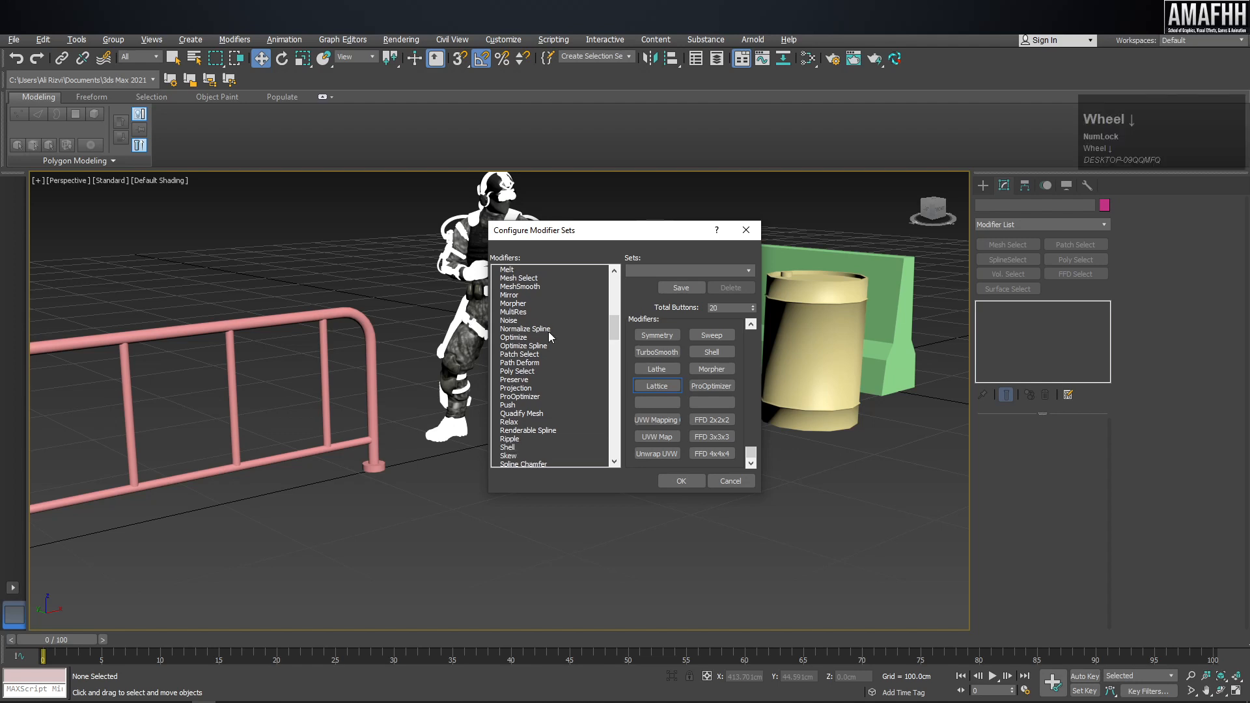
pyautogui.scroll(-8, 553, 336)
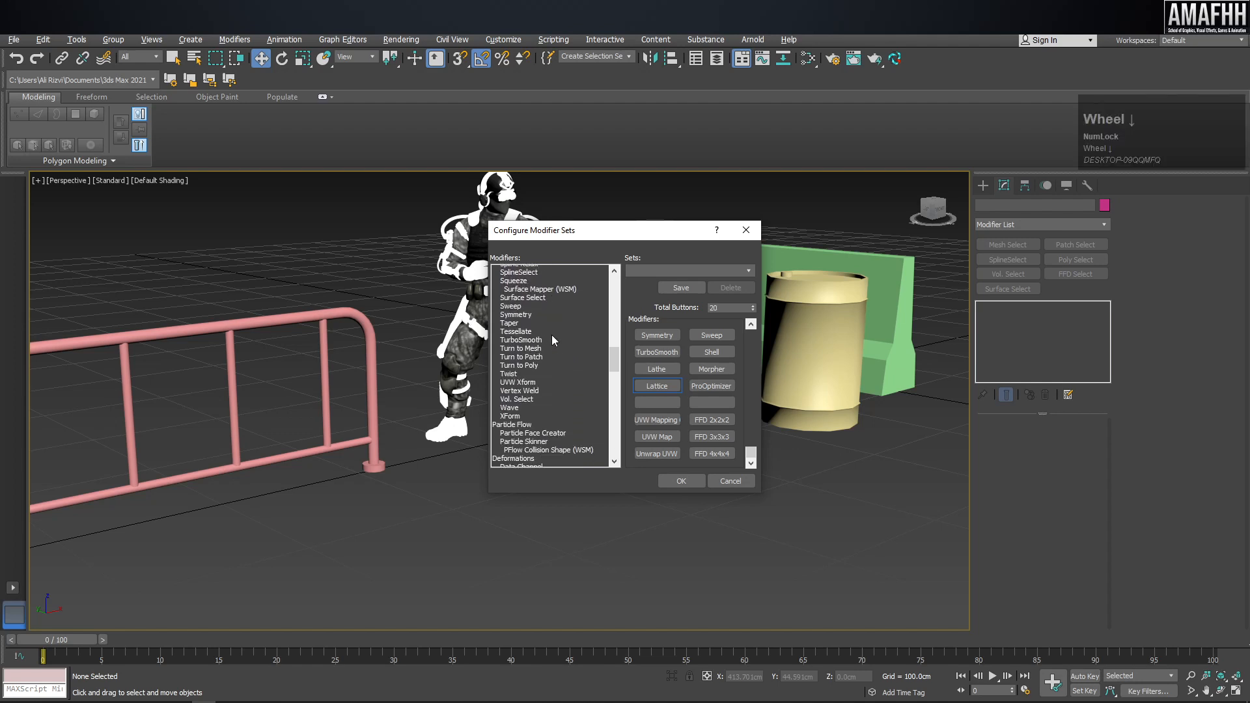
pyautogui.scroll(-7, 552, 335)
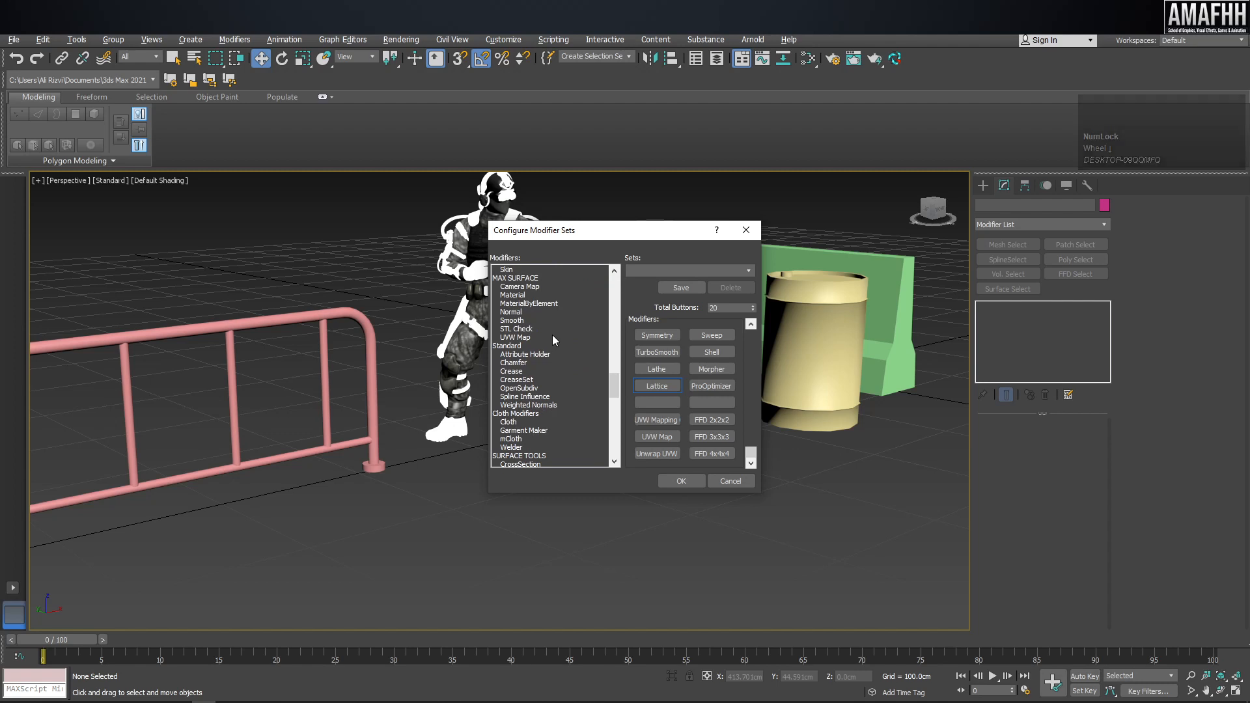
pyautogui.scroll(-2, 552, 334)
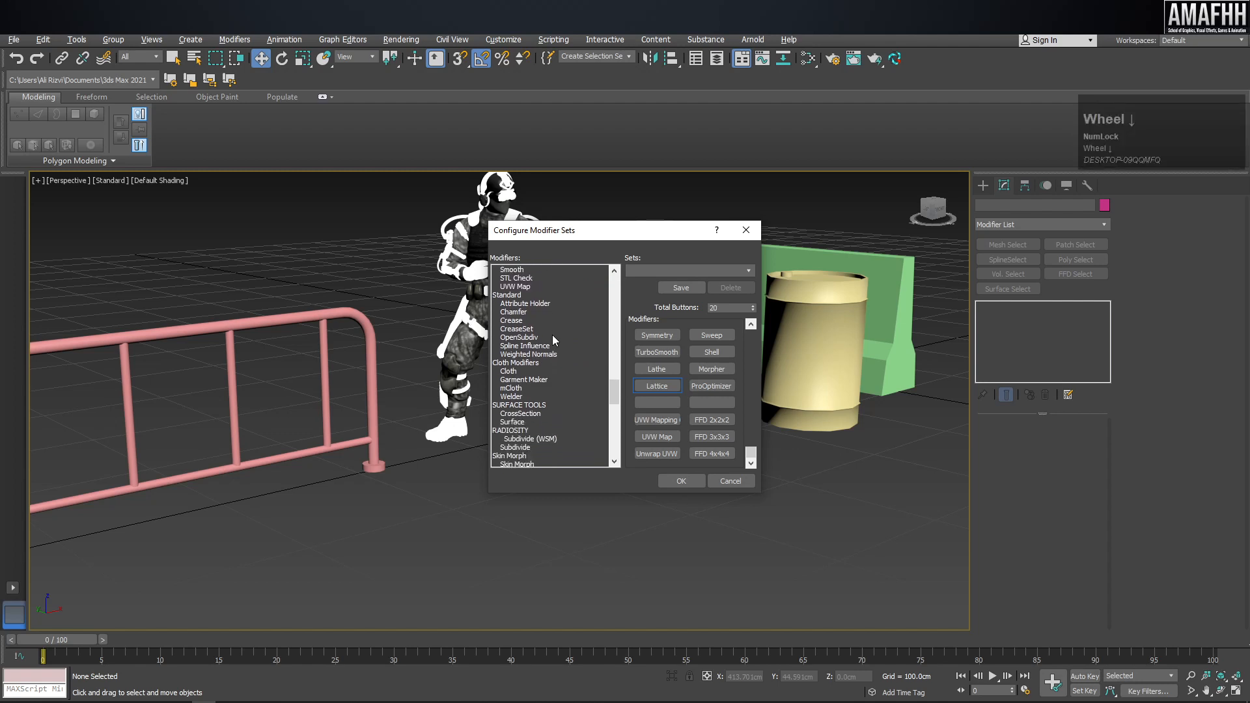
pyautogui.scroll(-3, 552, 335)
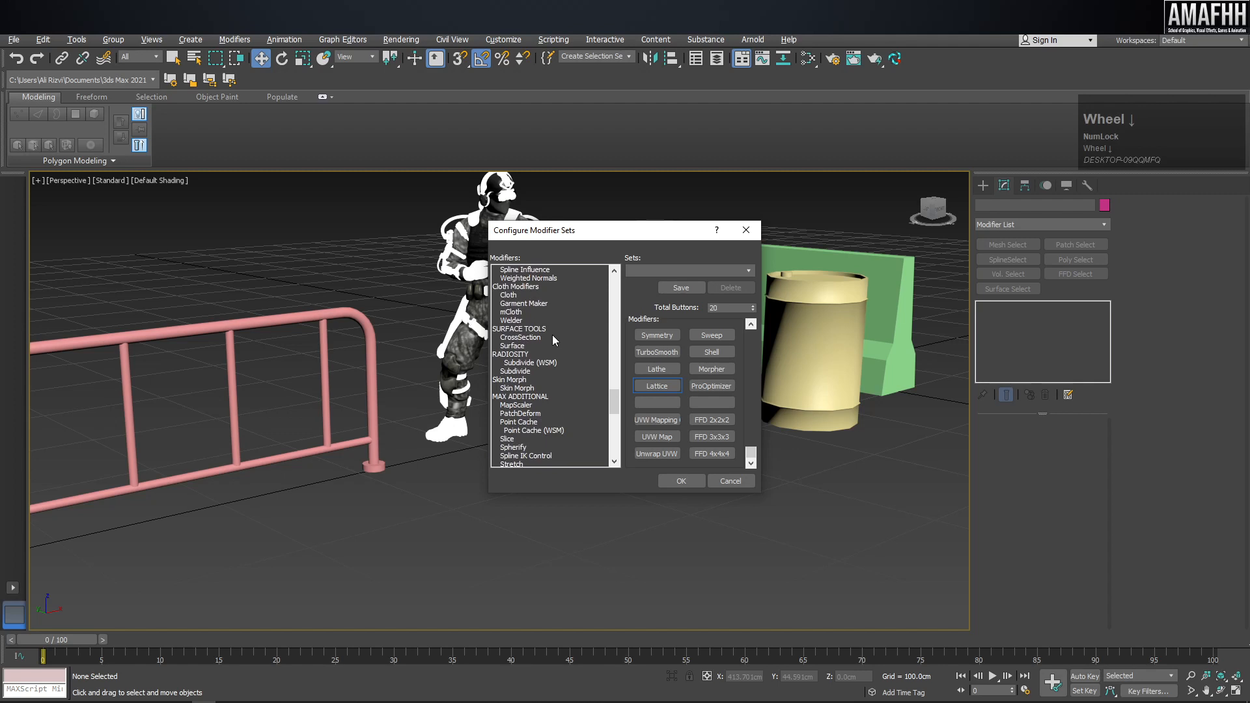
pyautogui.scroll(-6, 556, 334)
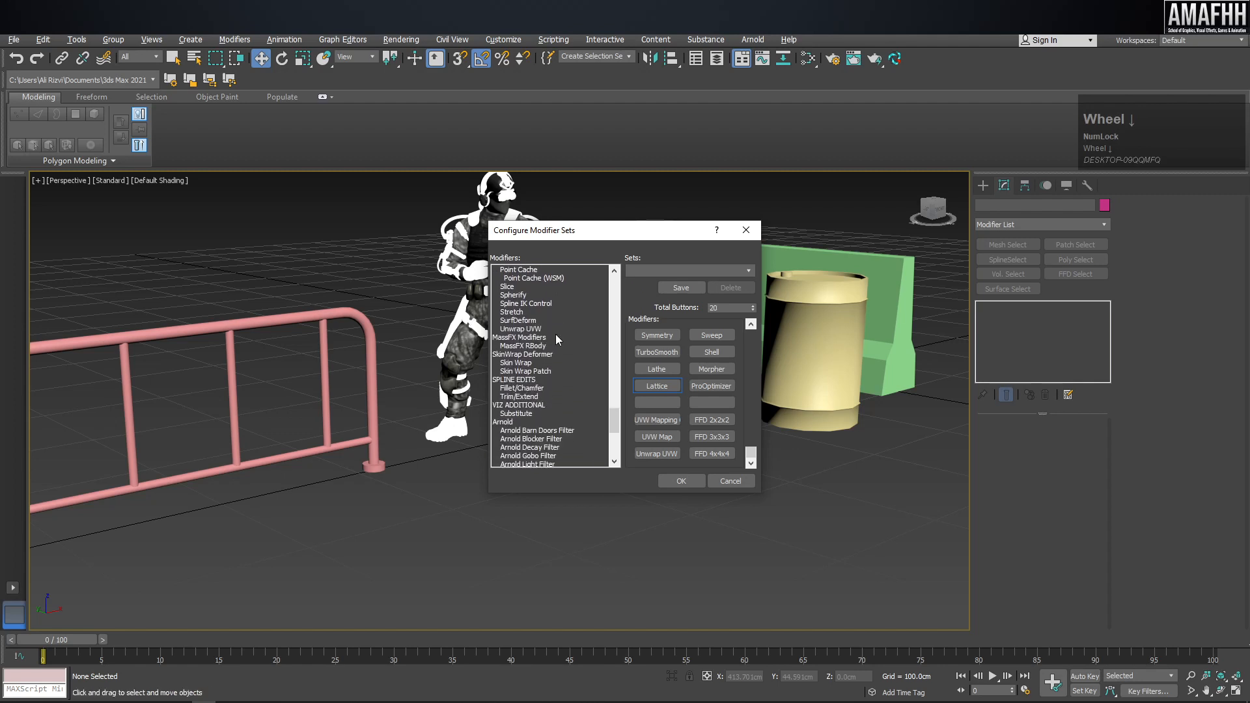
pyautogui.scroll(-8, 557, 333)
pyautogui.scroll(1, 559, 330)
pyautogui.scroll(20, 558, 331)
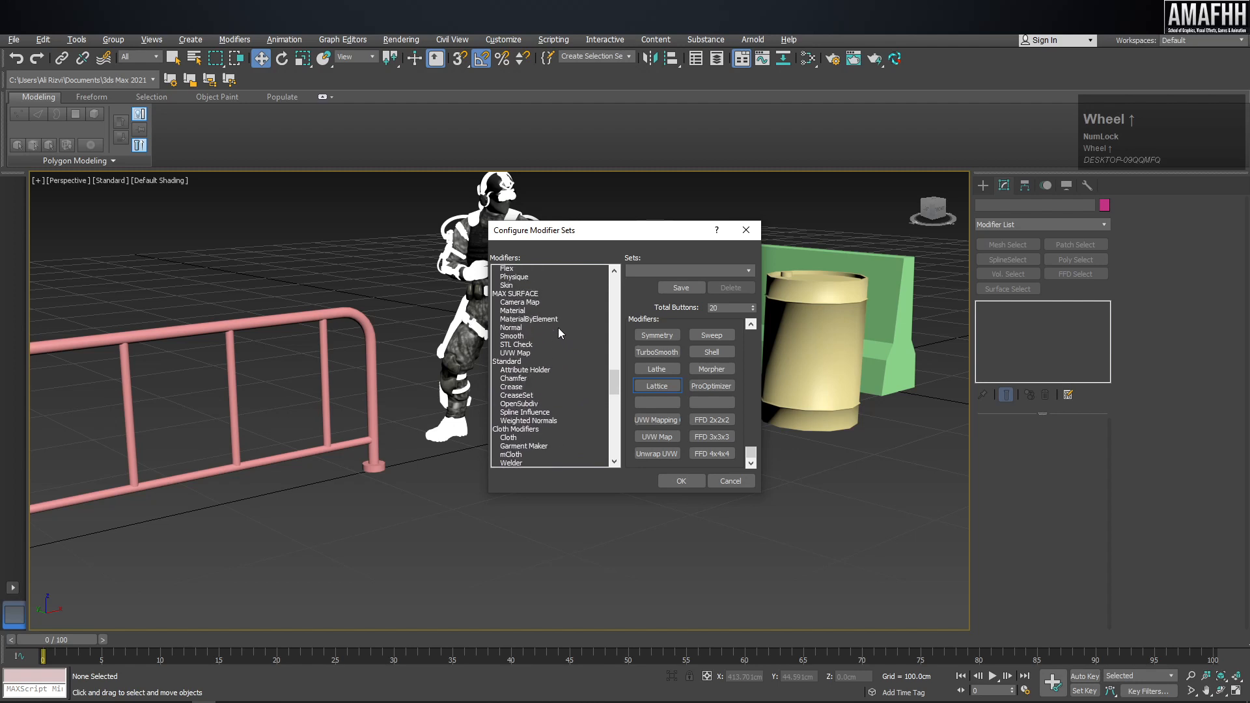
pyautogui.scroll(20, 558, 333)
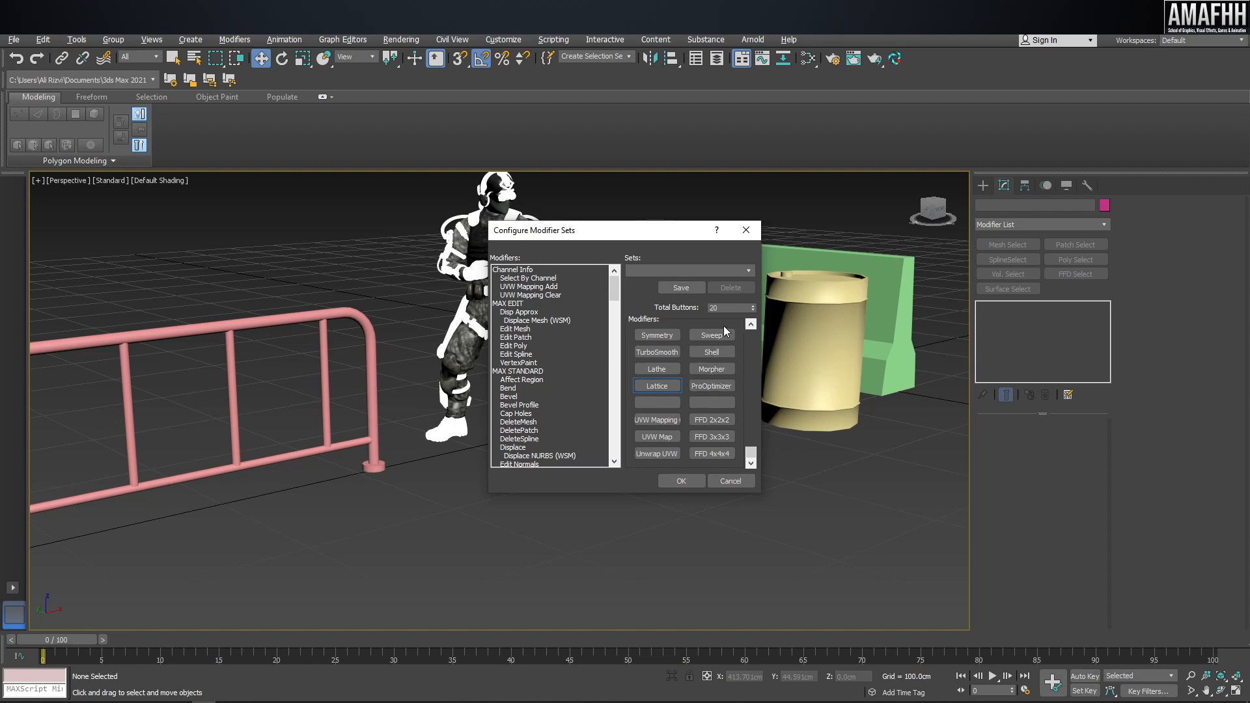
# Find the Skin modifier and assign it to the empty slot below Lattice.
pyautogui.click(750, 325)
pyautogui.click(751, 325)
pyautogui.click(751, 463)
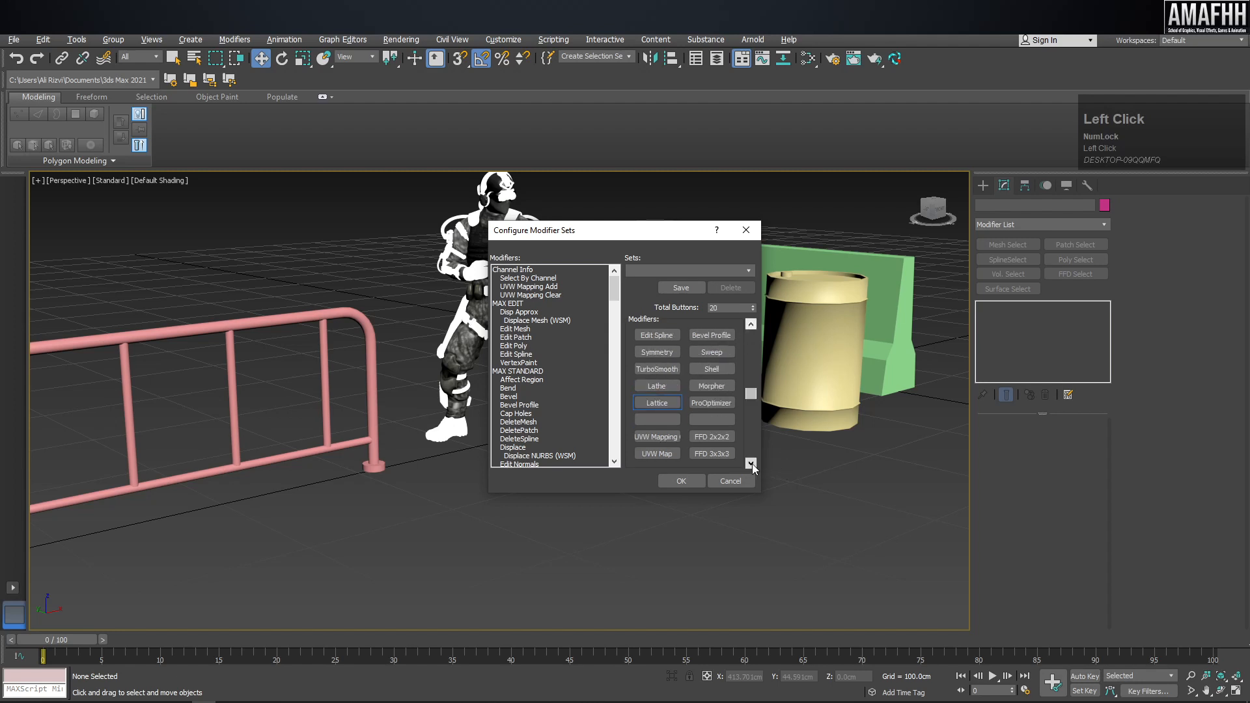
pyautogui.click(535, 395)
pyautogui.write('skin')
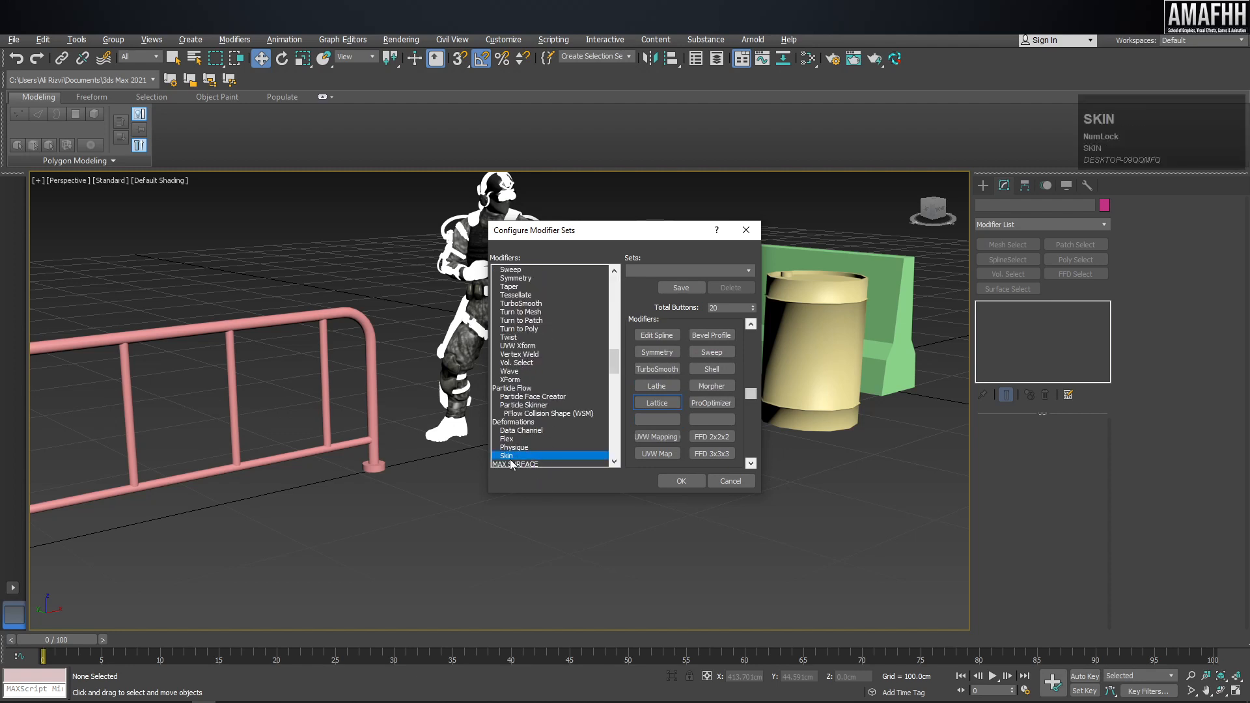
pyautogui.moveTo(511, 457); pyautogui.dragTo(655, 420)
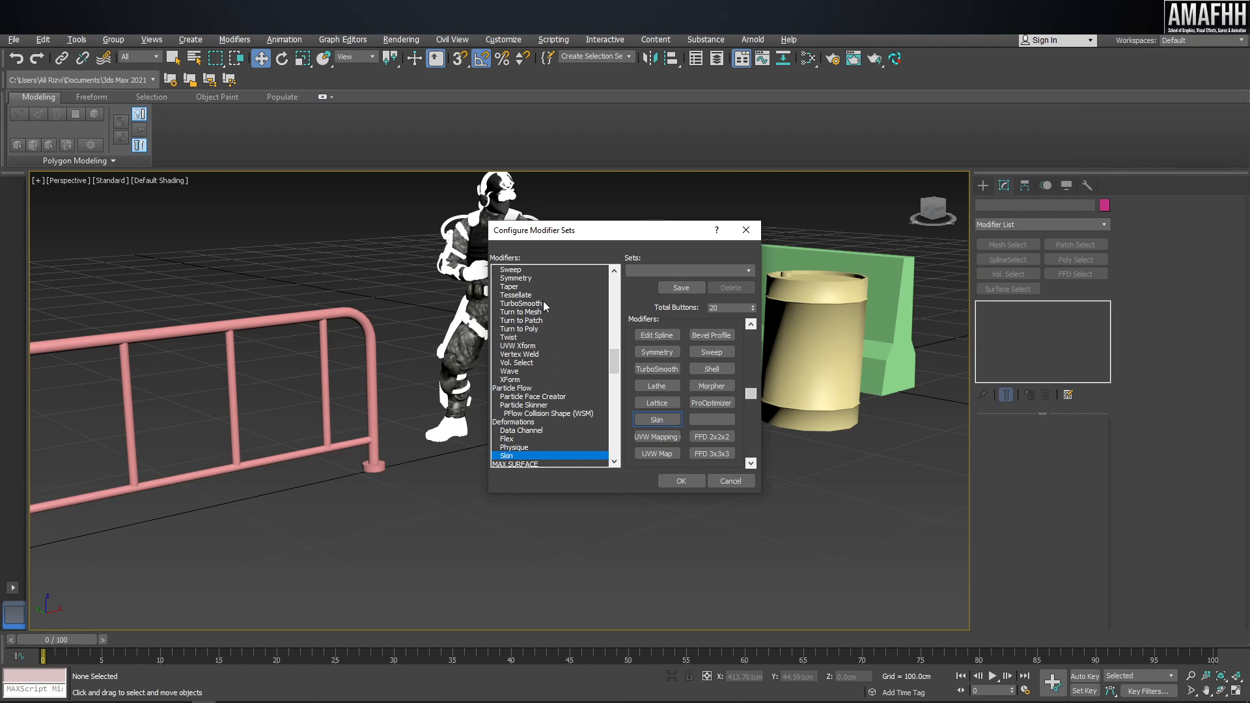
# Assign the Smooth modifier to the last empty slot, beside Skin, and accept the modifier set configuration.
pyautogui.click(615, 270)
pyautogui.click(615, 269)
pyautogui.click(615, 269)
pyautogui.click(615, 270)
pyautogui.click(559, 301)
pyautogui.write('oo')
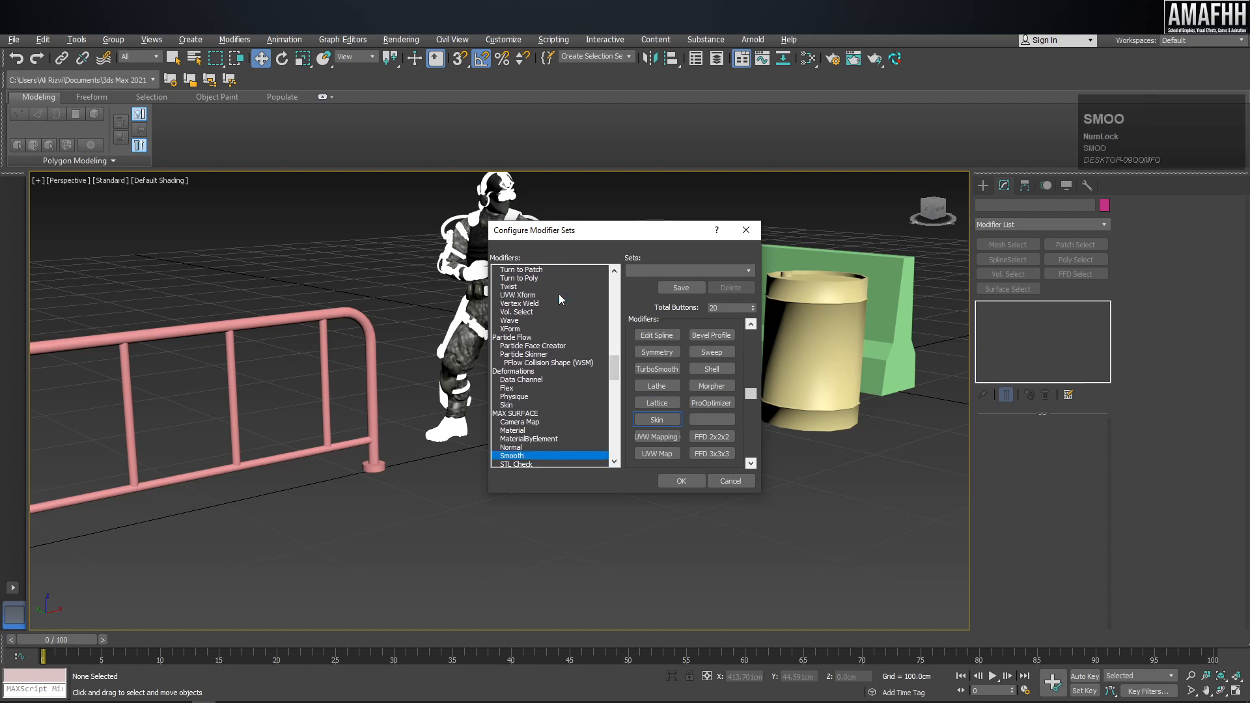
pyautogui.moveTo(558, 458); pyautogui.dragTo(745, 381)
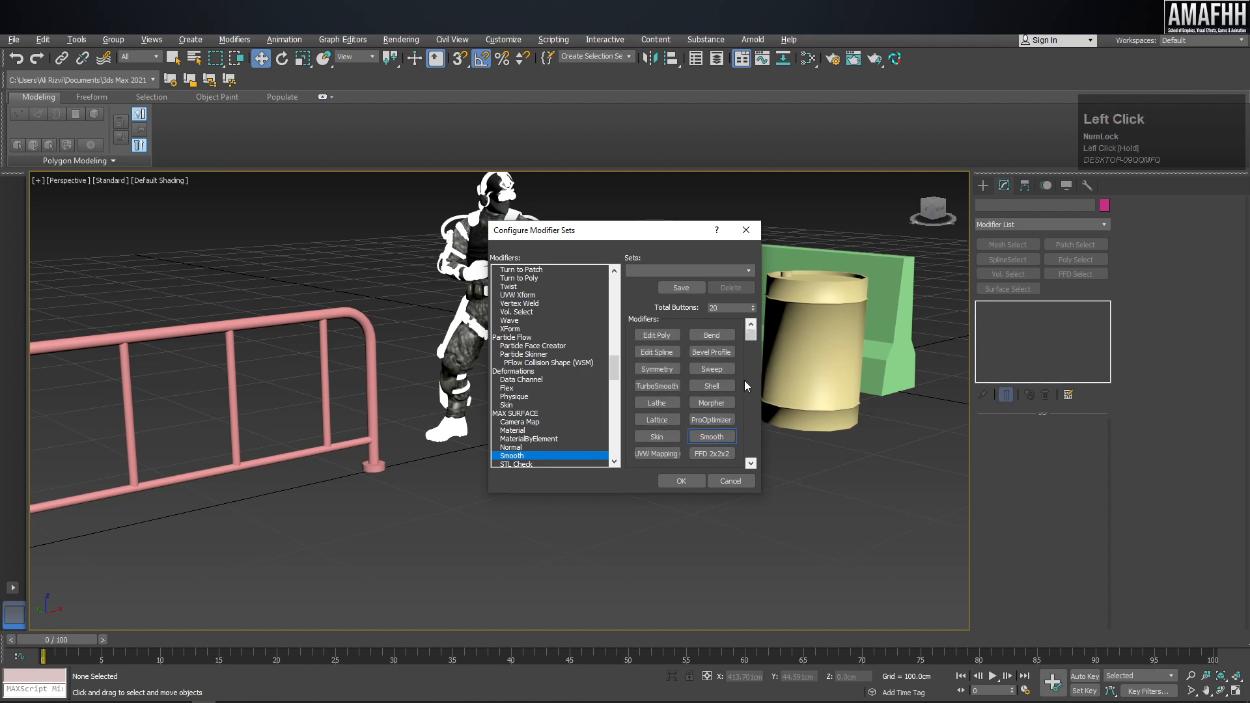
pyautogui.click(681, 482)
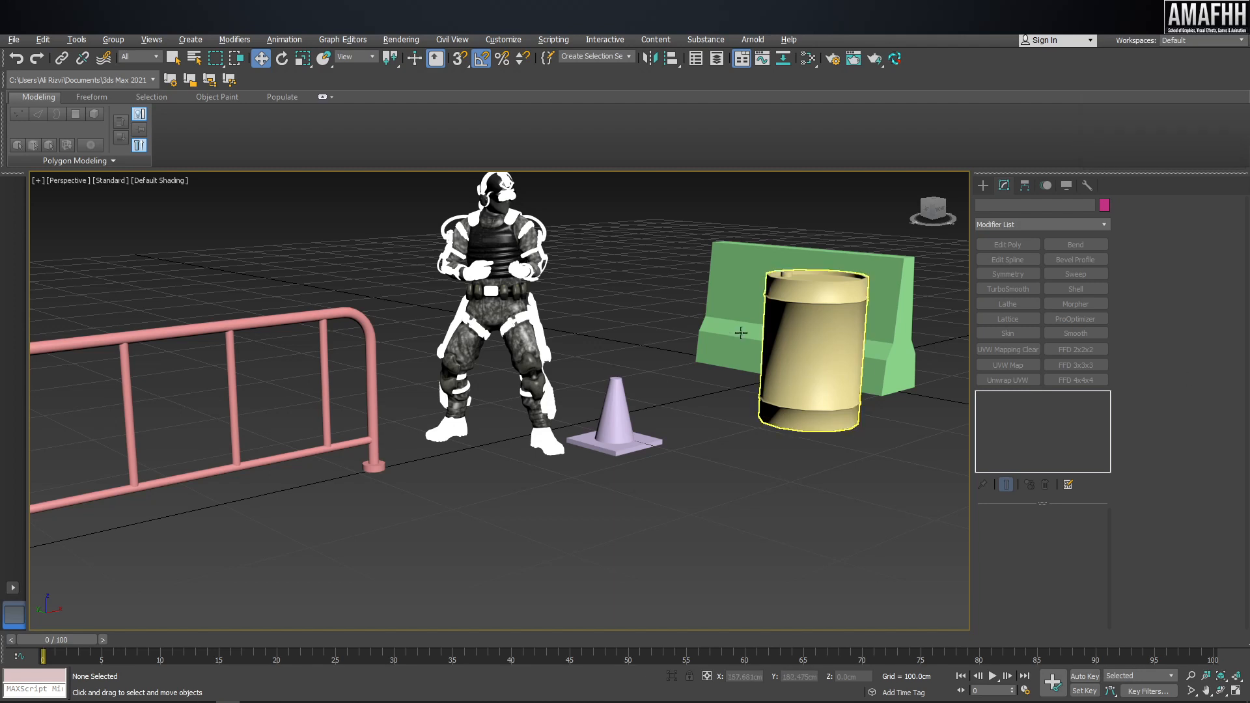
# Select the barrel and the green road block together, and clear the selection.
pyautogui.moveTo(808, 365); pyautogui.dragTo(625, 384, button='middle')
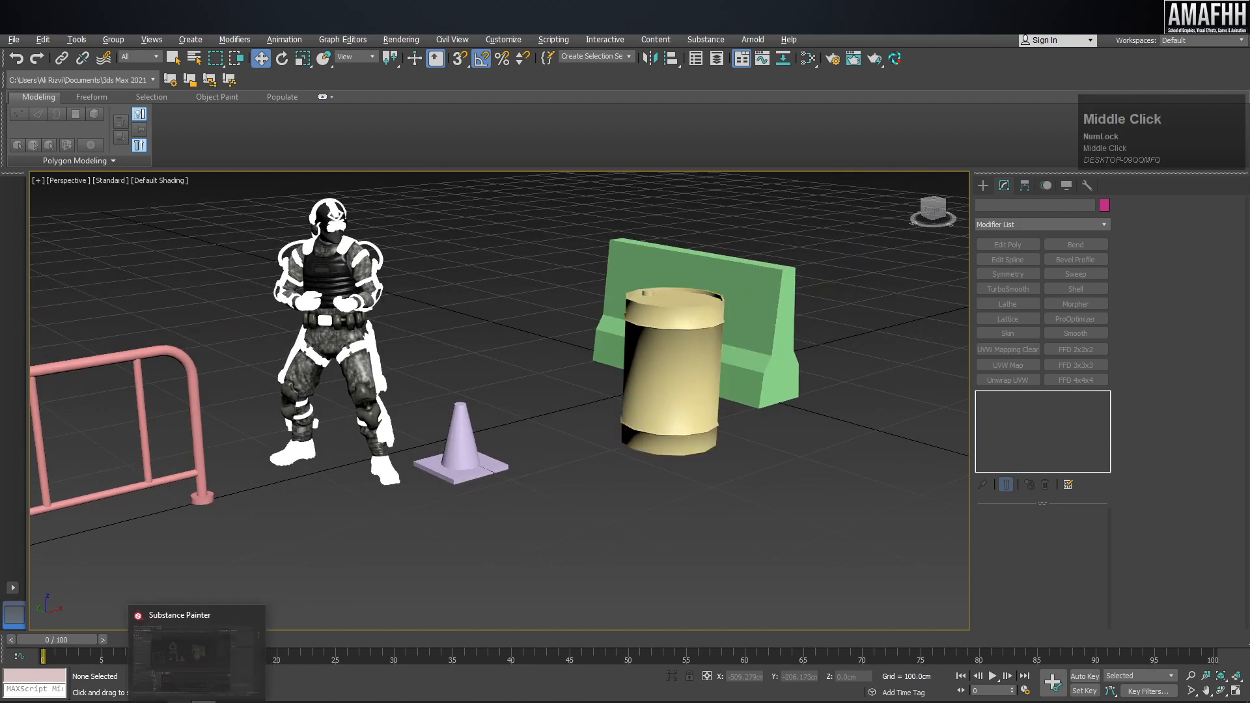
pyautogui.click(182, 655)
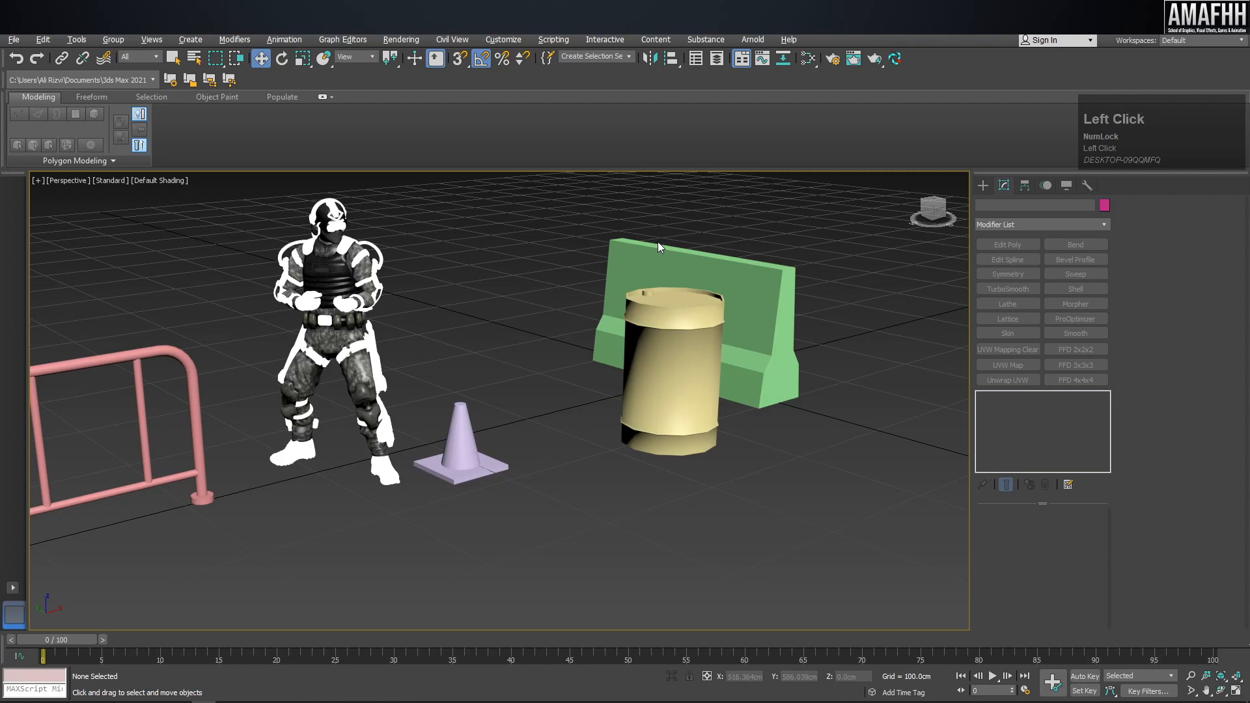
pyautogui.moveTo(615, 248); pyautogui.dragTo(808, 198, button='middle')
pyautogui.moveTo(807, 198); pyautogui.dragTo(572, 411)
pyautogui.keyDown('alt'); pyautogui.moveTo(625, 306); pyautogui.dragTo(584, 312, button='middle'); pyautogui.keyUp('alt')
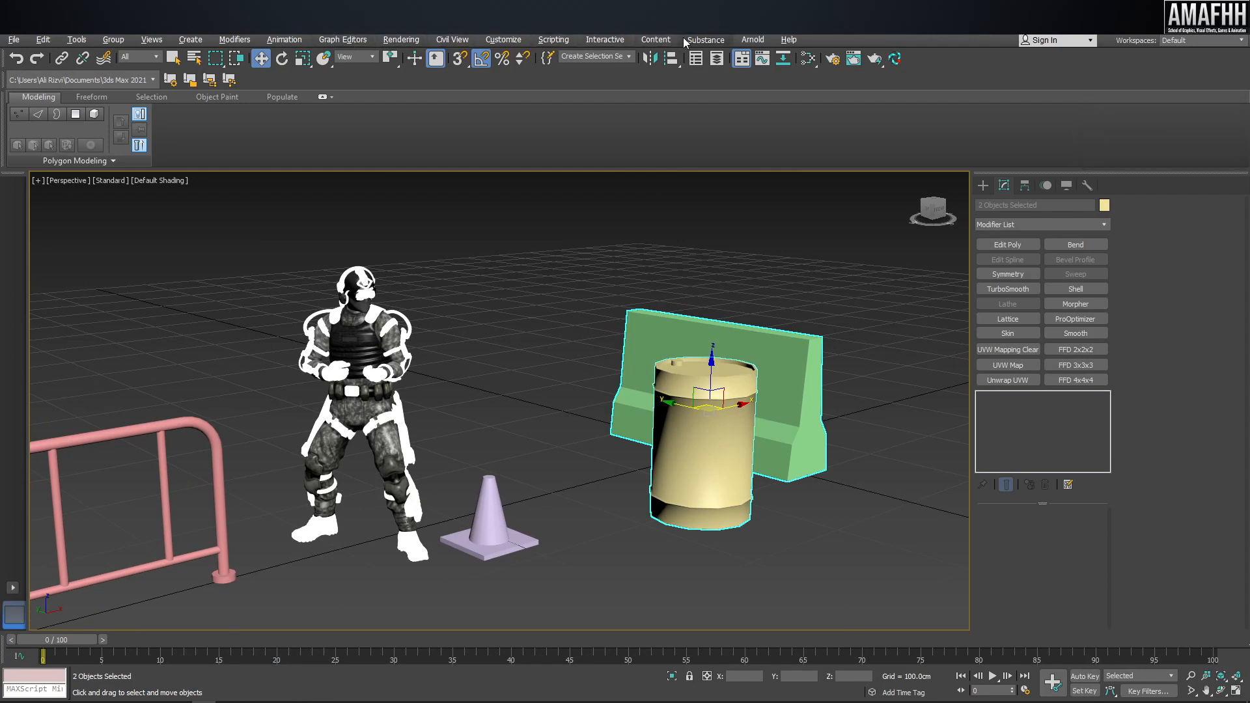
pyautogui.click(764, 234)
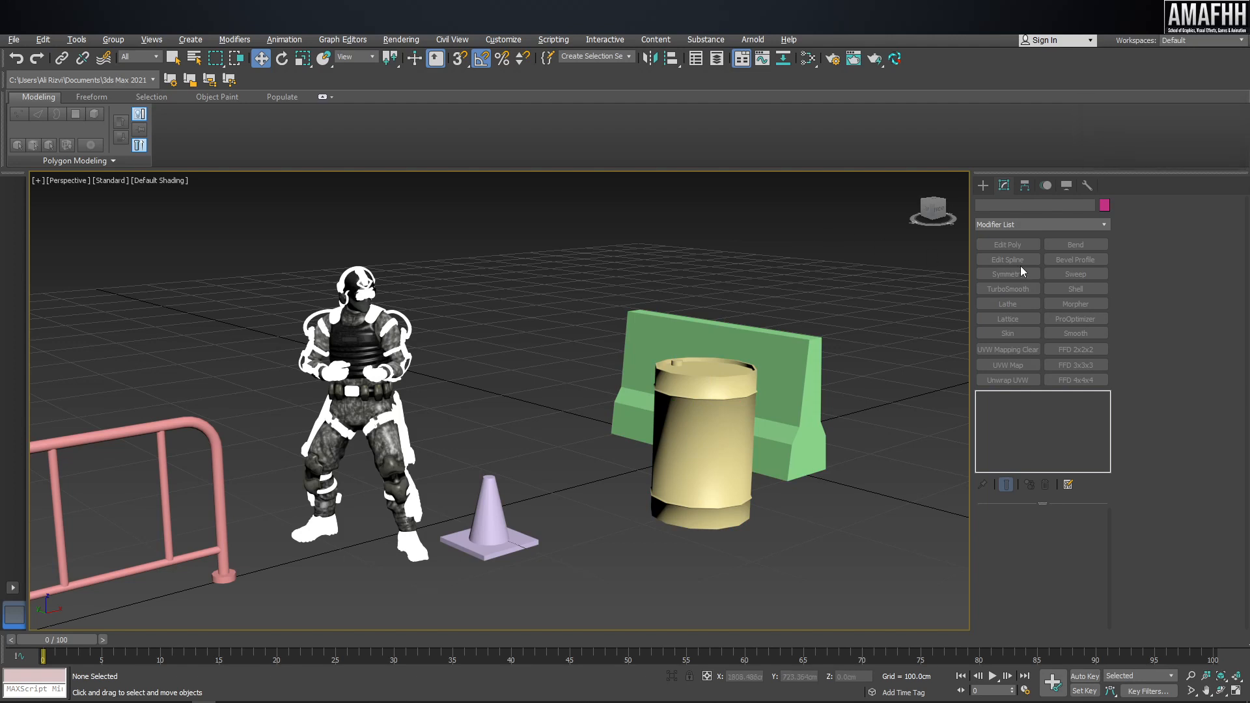
# Select only the green road block behind the barrel to show its modifier stack.
pyautogui.moveTo(752, 389); pyautogui.dragTo(726, 382, button='middle')
pyautogui.click(735, 381)
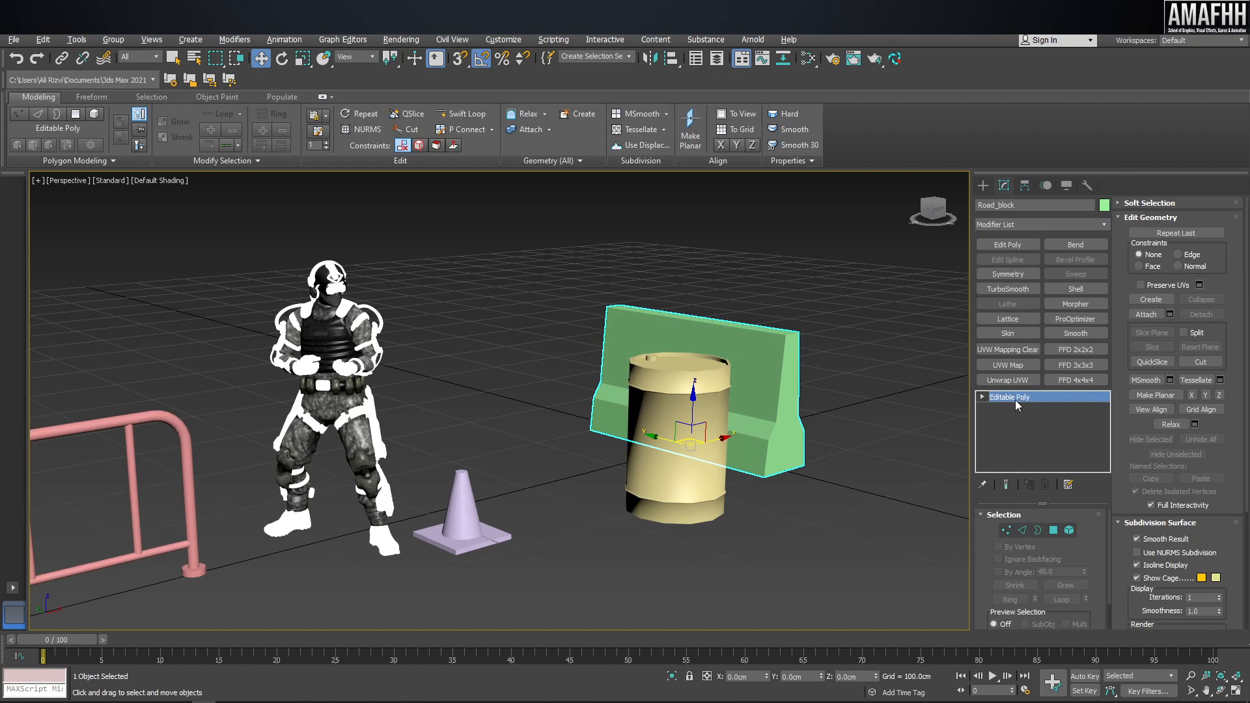
pyautogui.click(860, 309)
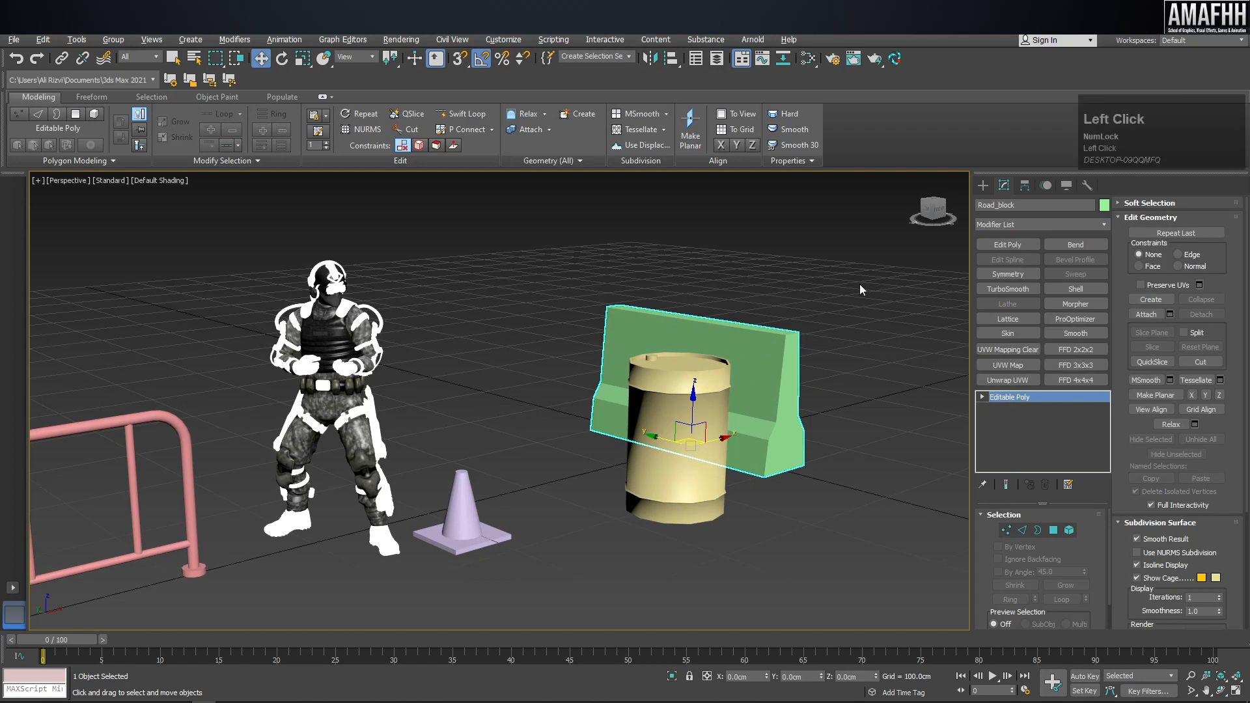
# Create a custom toolbar named "fl" in the user interface customization and place it beside the dialog, clear of the action list.
pyautogui.moveTo(1168, 145); pyautogui.dragTo(1188, 100)
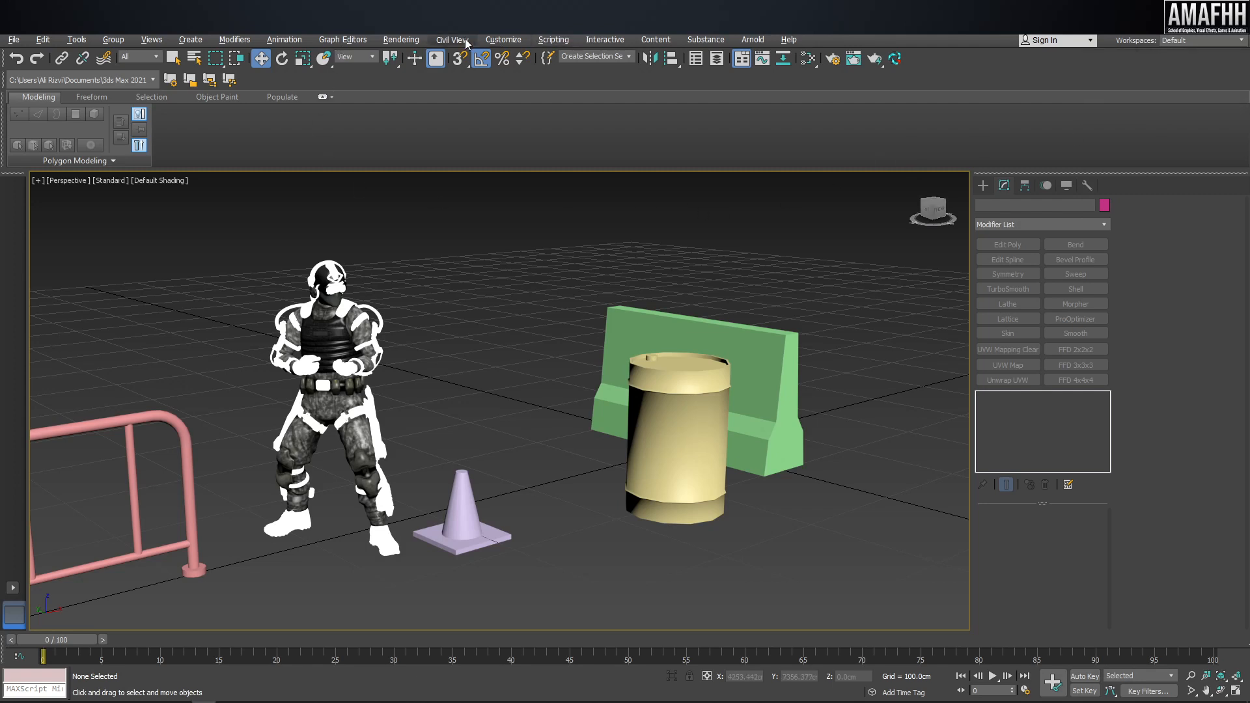
pyautogui.click(500, 39)
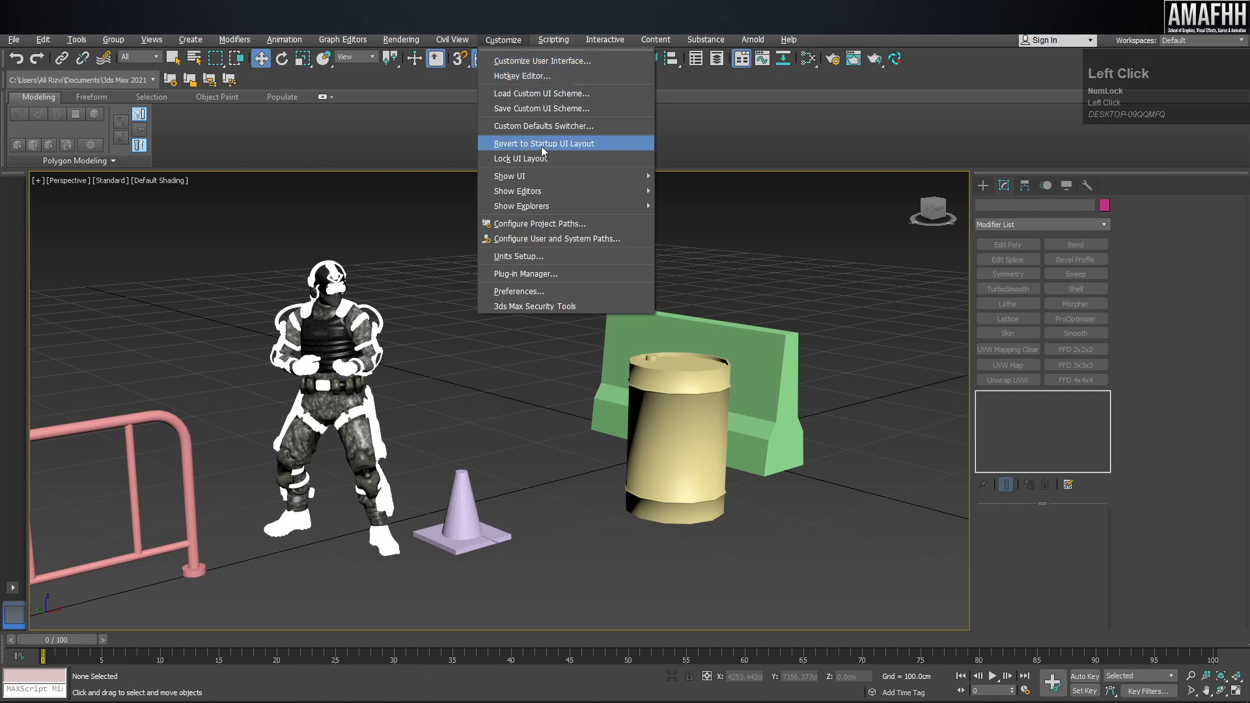
pyautogui.click(544, 65)
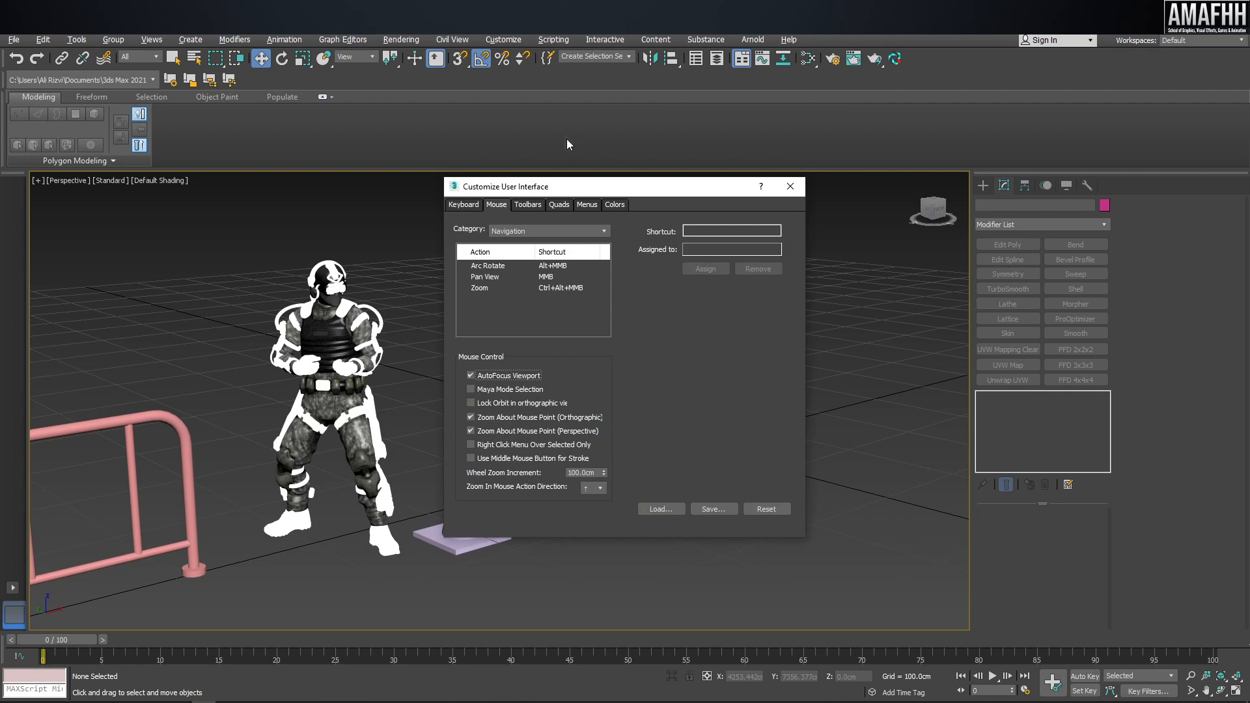
pyautogui.click(526, 206)
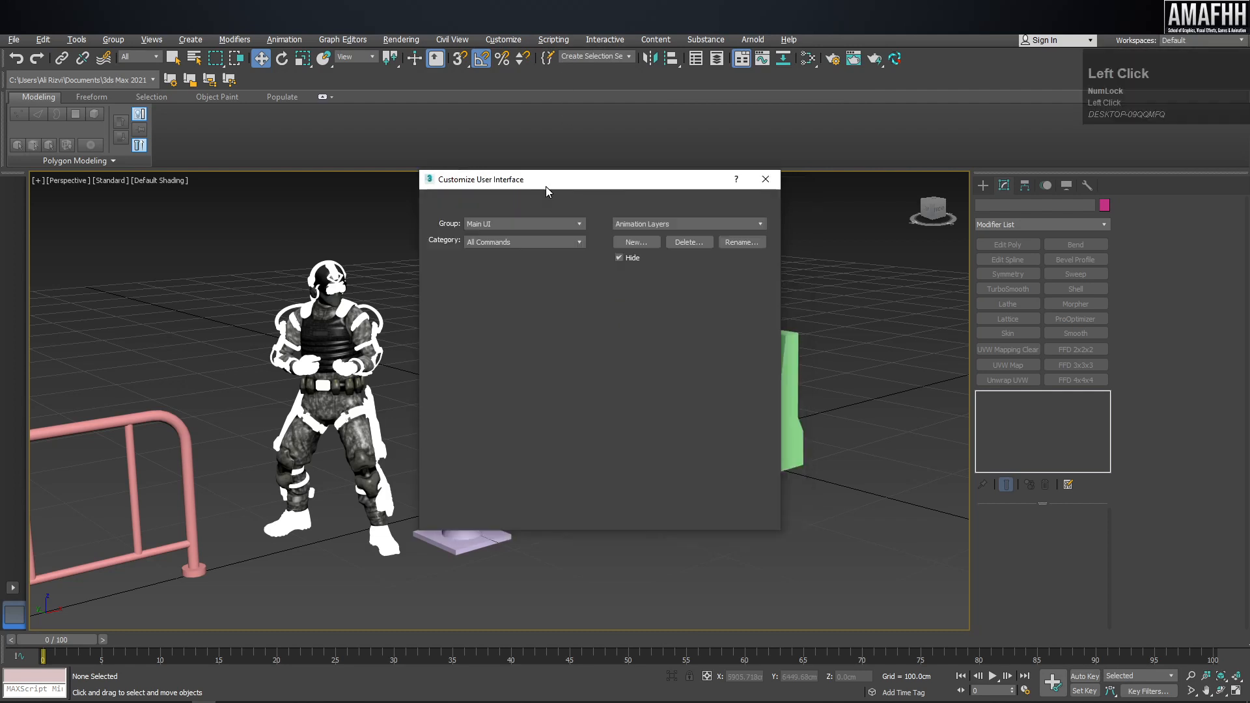
pyautogui.click(637, 243)
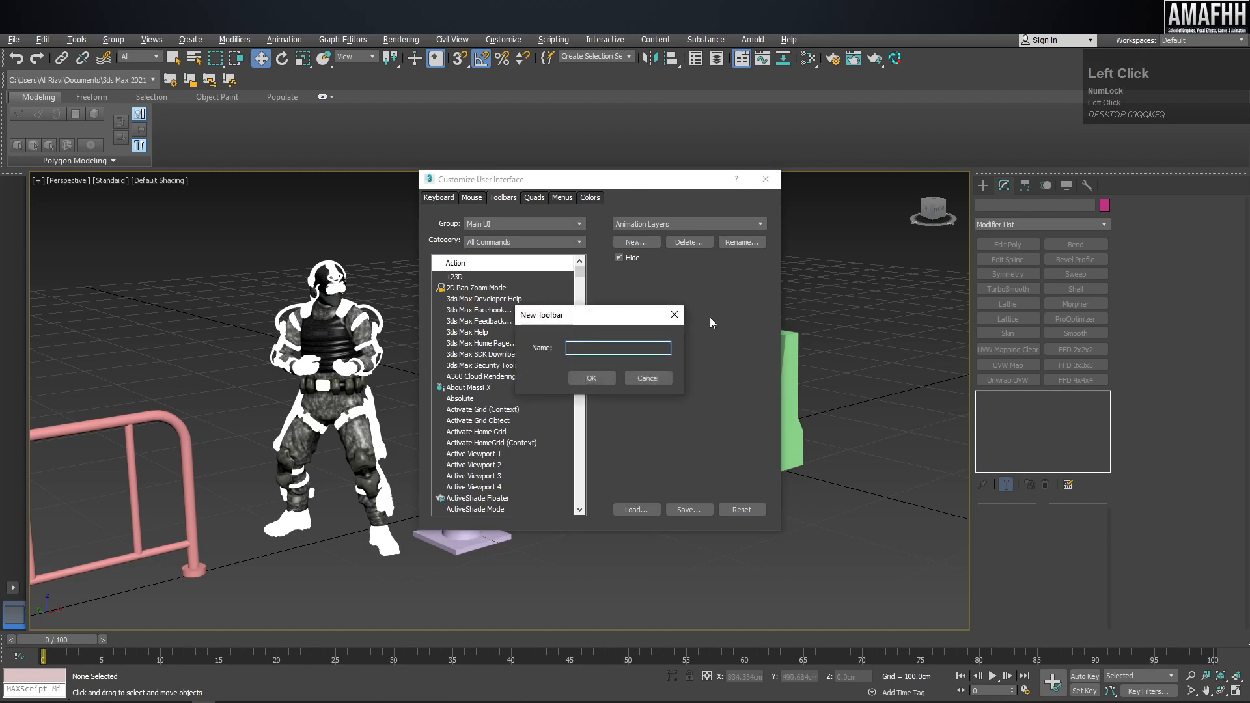
pyautogui.write('fl')
pyautogui.press('Return')
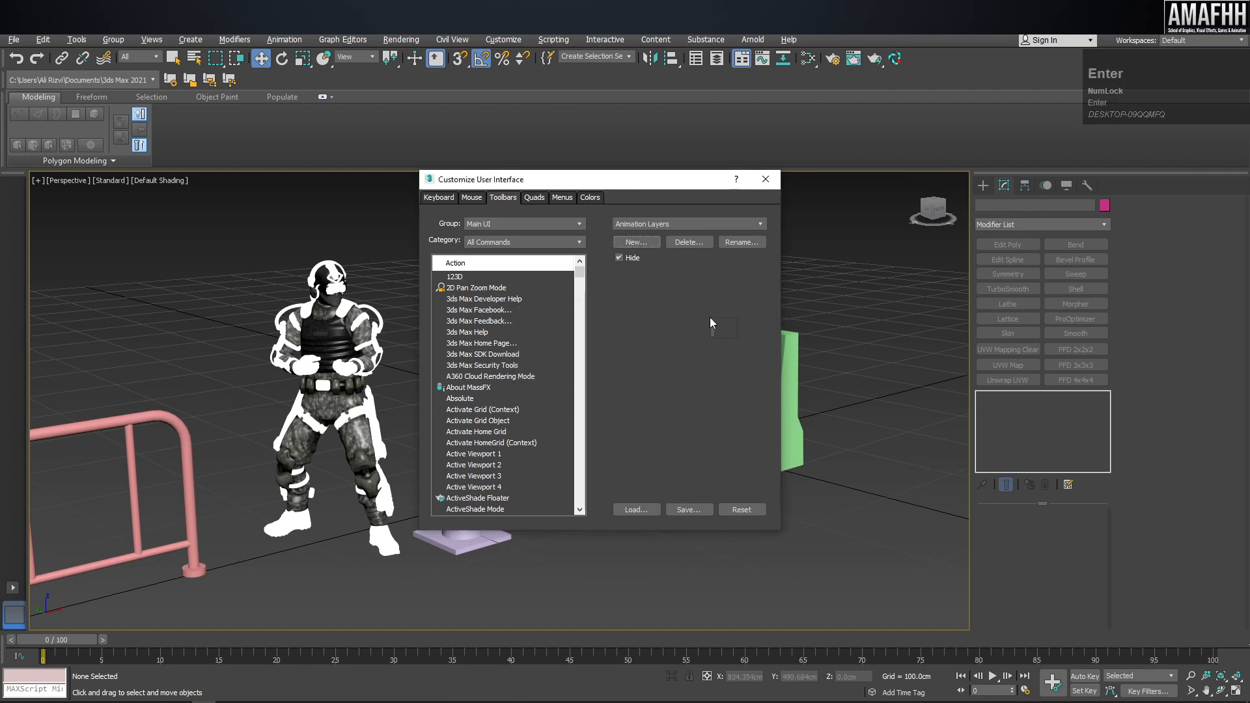
pyautogui.click(716, 327)
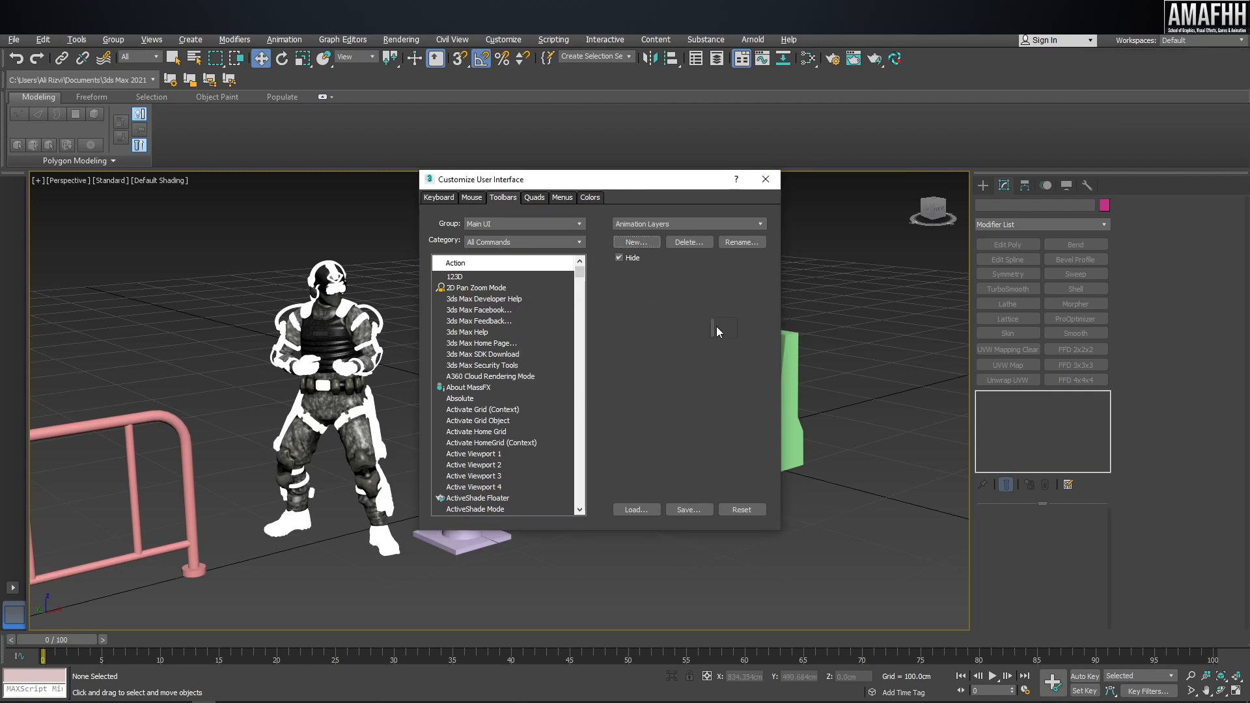
pyautogui.moveTo(712, 327); pyautogui.dragTo(852, 344)
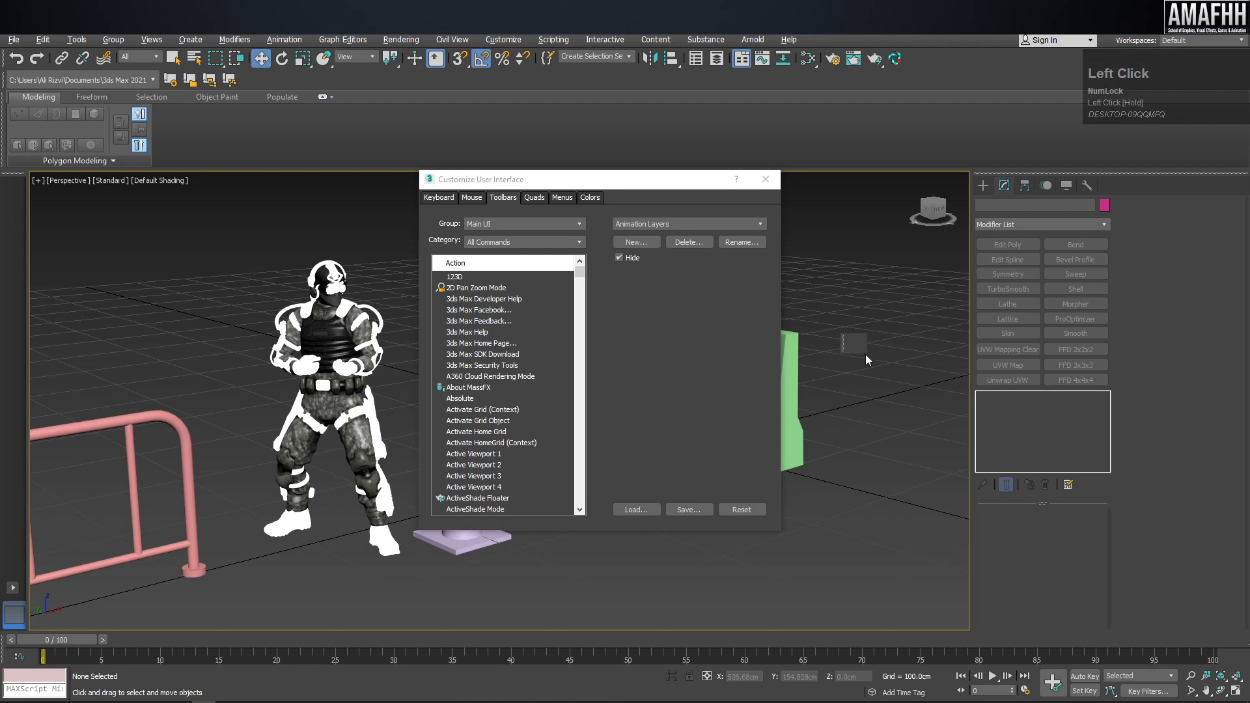
# Find the Save File and Open File actions and add both to the new toolbar.
pyautogui.click(515, 343)
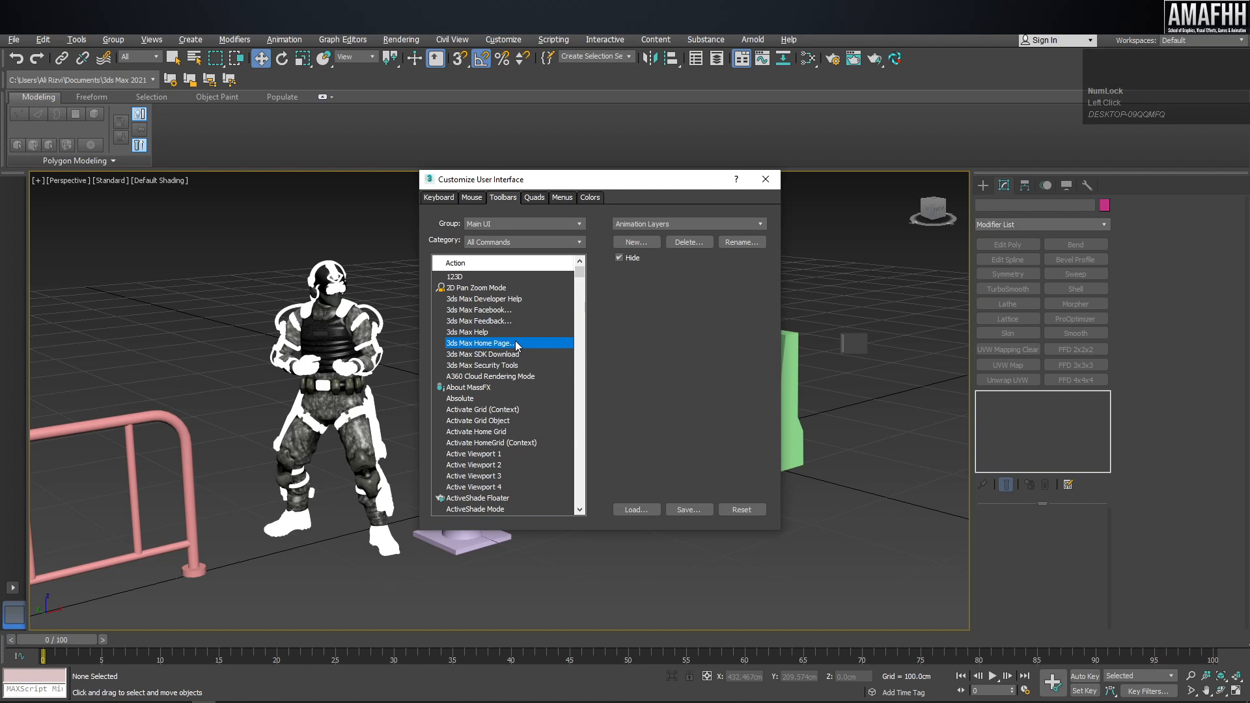
pyautogui.write('sav')
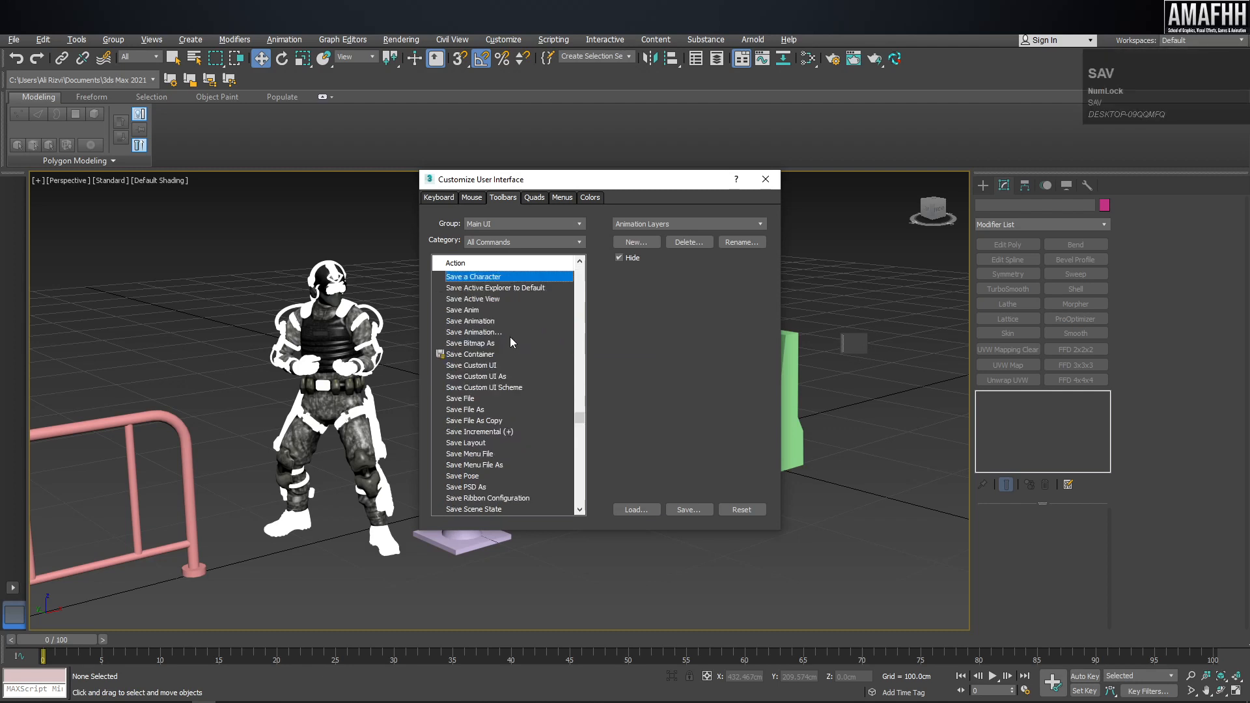
pyautogui.moveTo(480, 396); pyautogui.dragTo(867, 344)
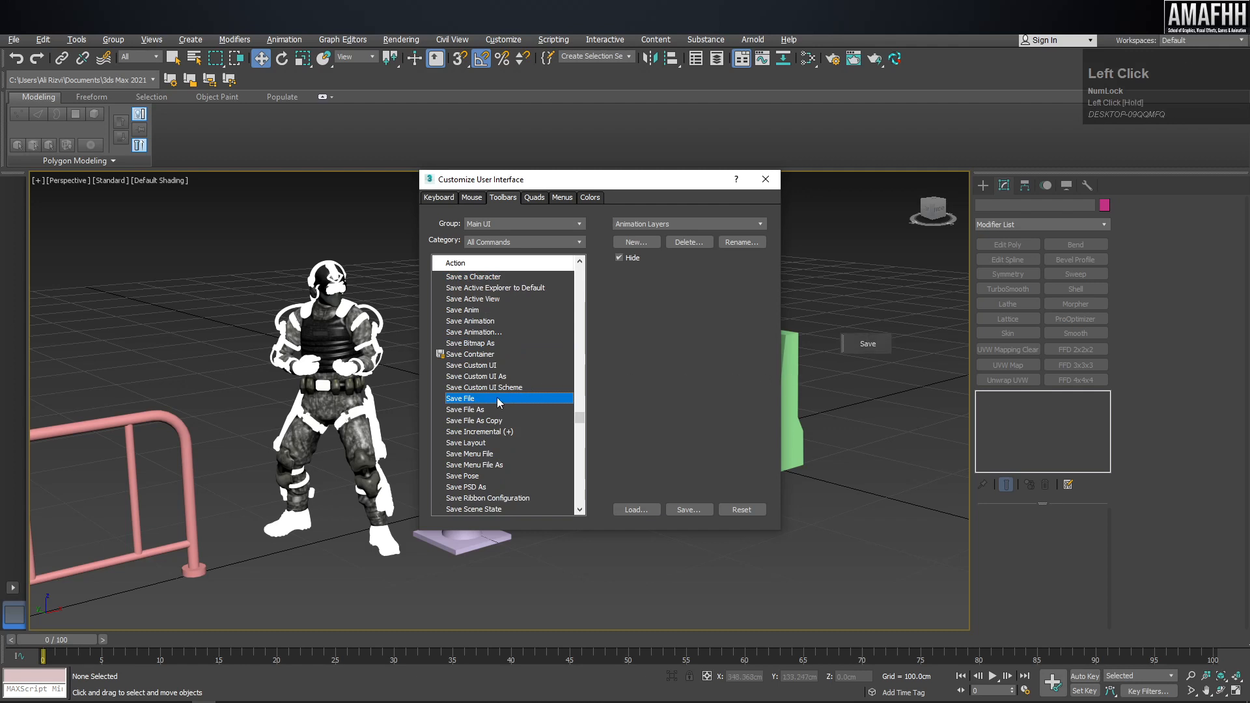
pyautogui.write('ope')
pyautogui.moveTo(475, 354); pyautogui.dragTo(891, 352)
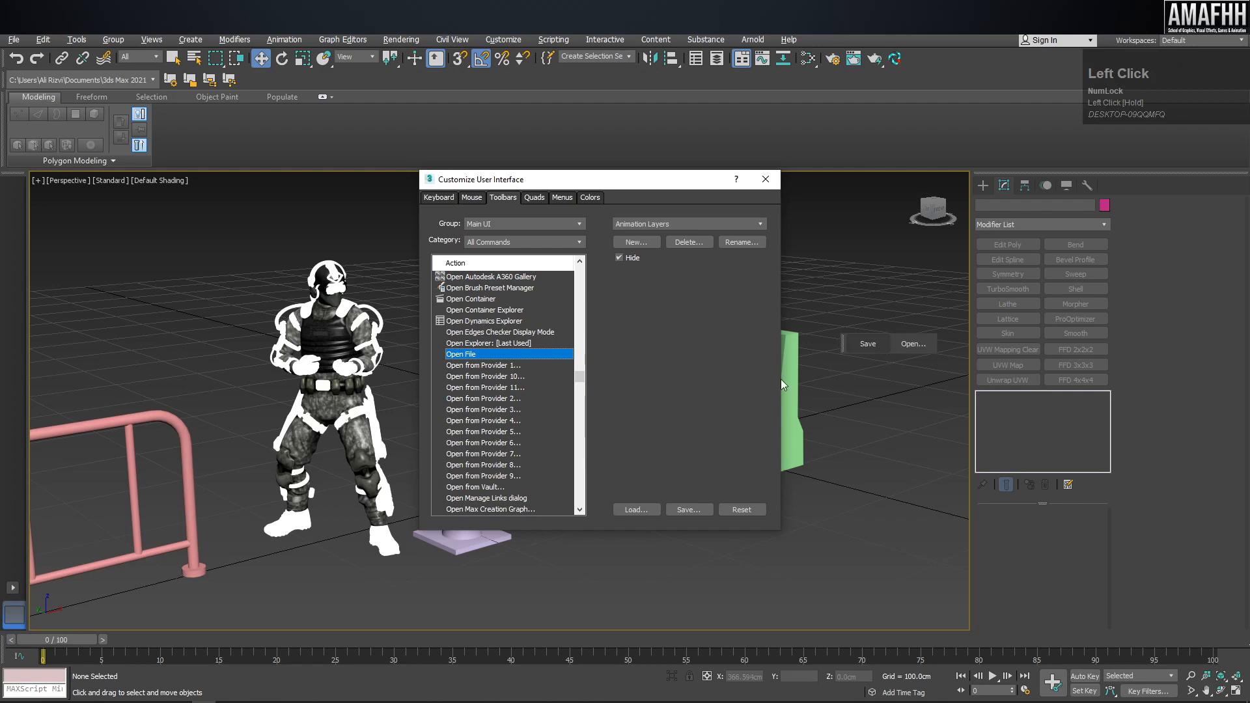
# Add the Import File and Export File actions to the new toolbar after Open.
pyautogui.click(472, 381)
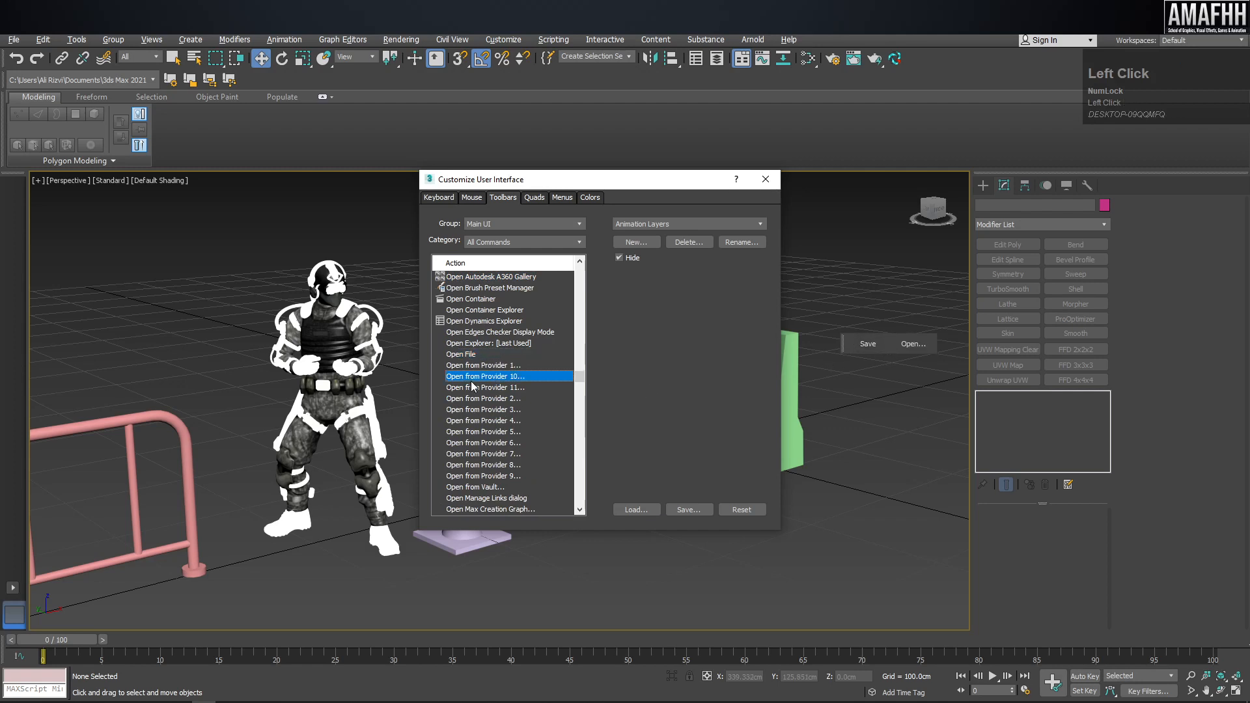
pyautogui.write('imp')
pyautogui.moveTo(472, 421); pyautogui.dragTo(935, 345)
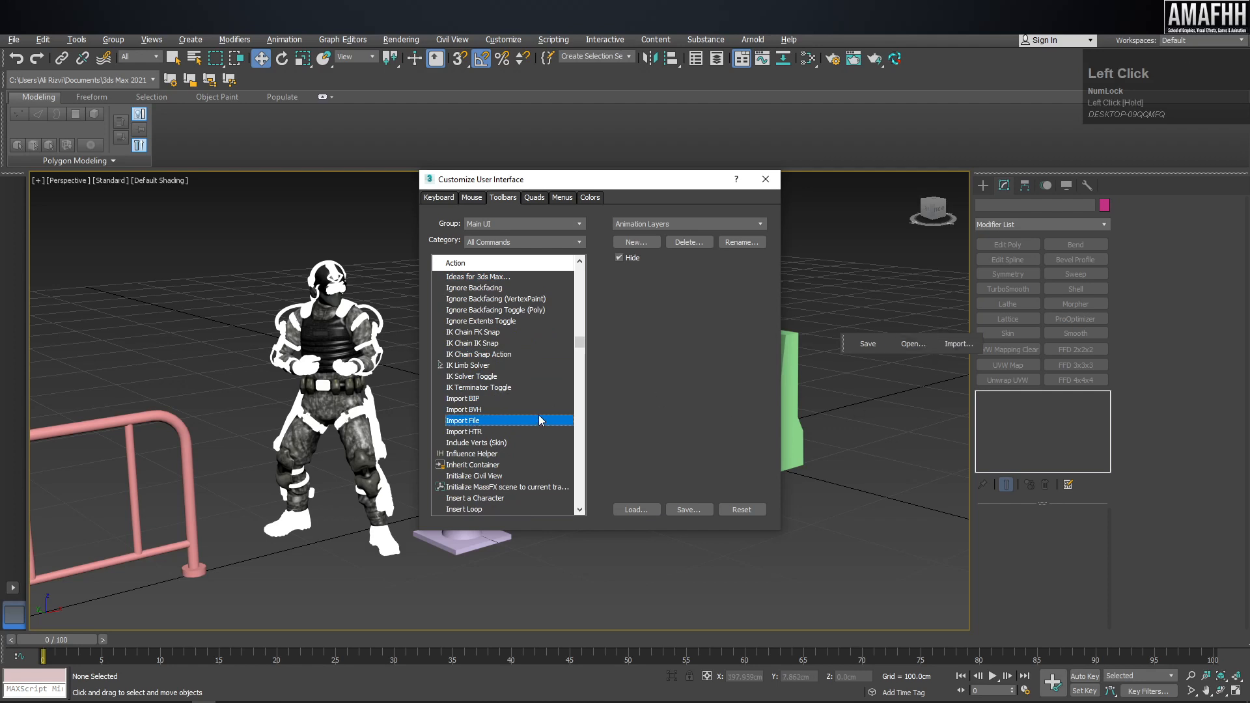
pyautogui.write('ex')
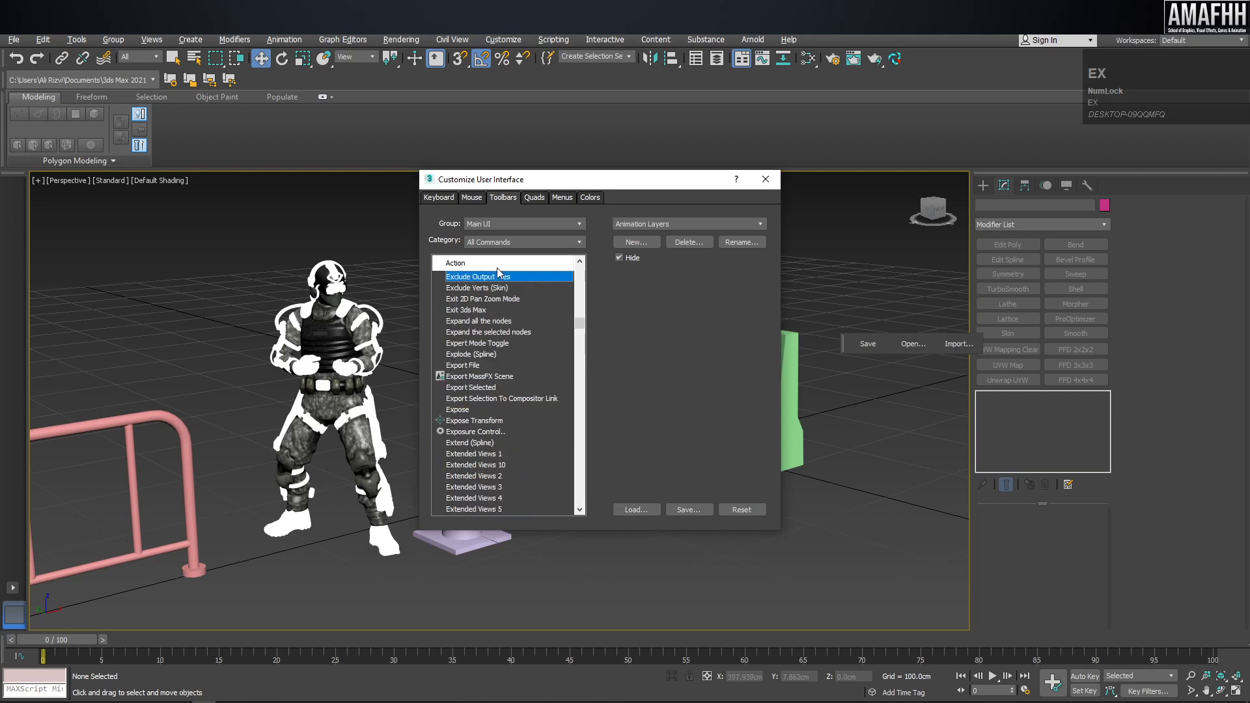
pyautogui.write('c')
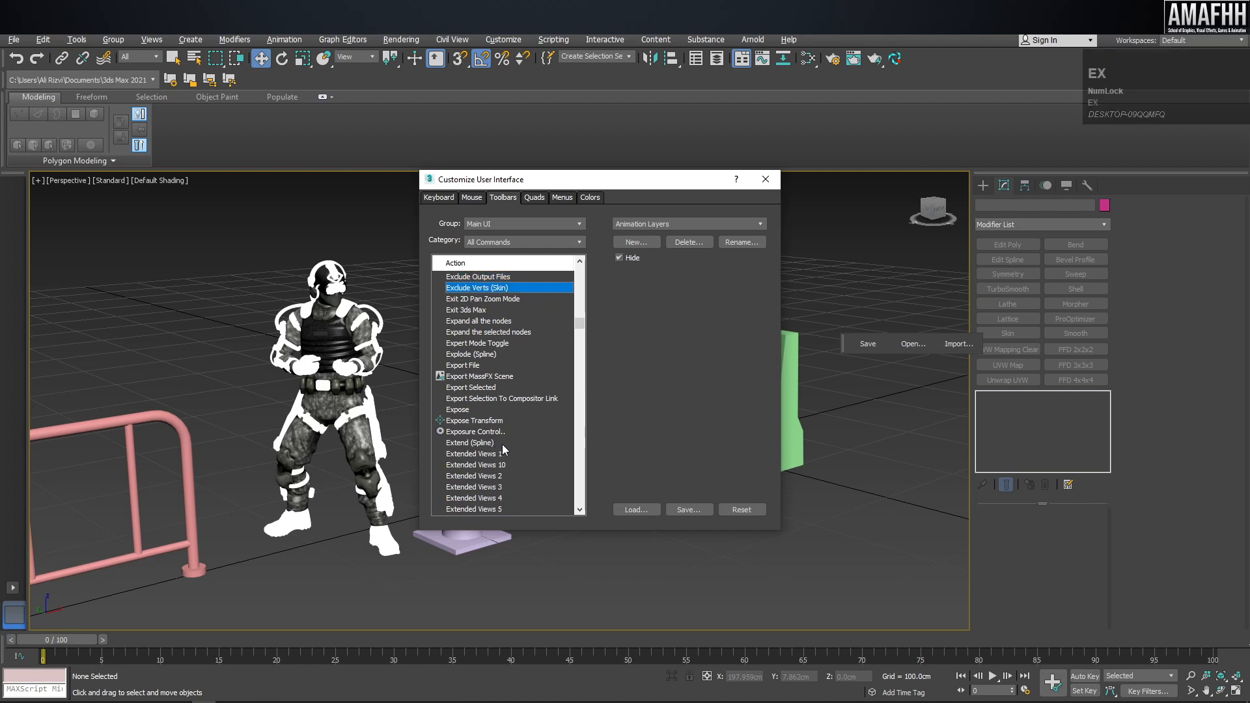
pyautogui.moveTo(463, 365); pyautogui.dragTo(978, 343)
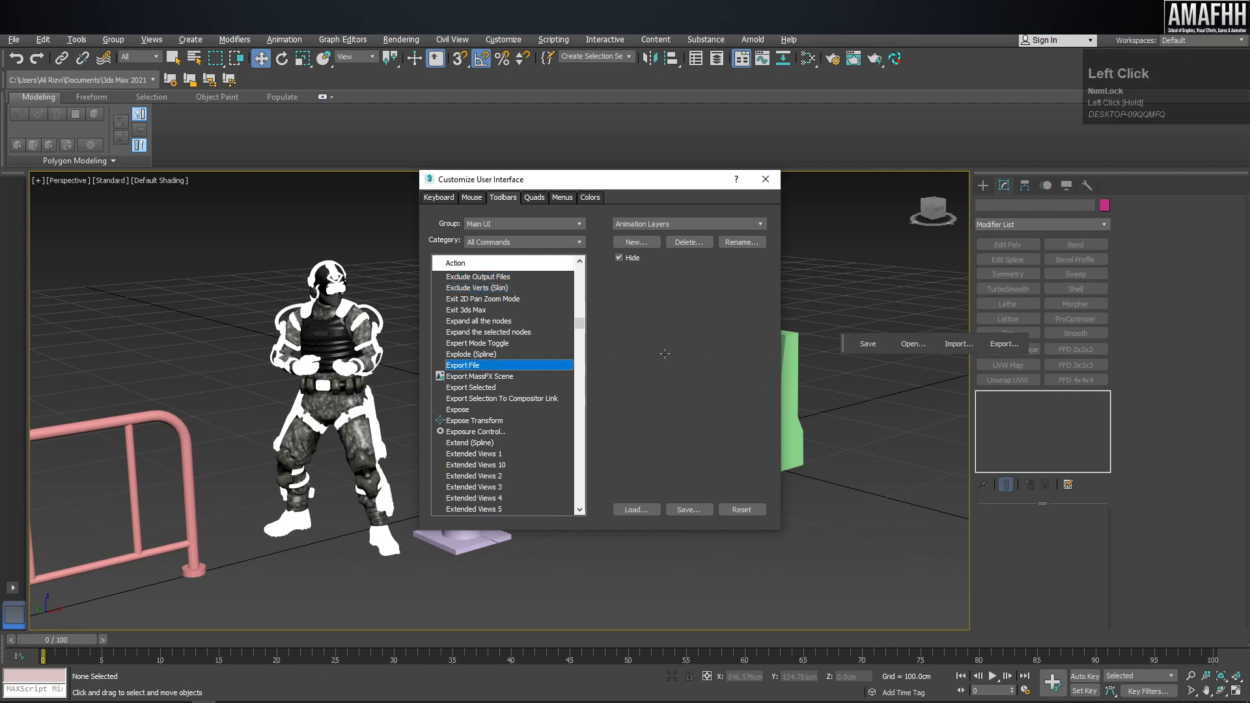
# Find the Export Selected action and add it to the end of the custom toolbar.
pyautogui.write('exp')
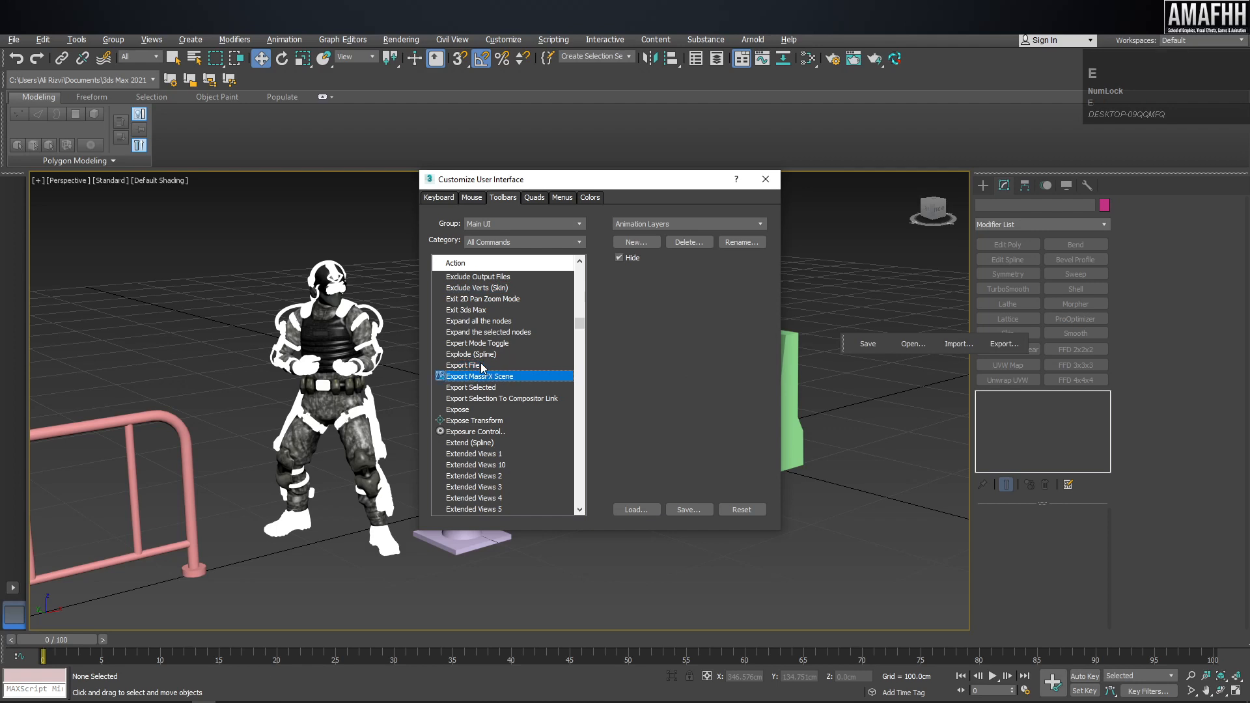
pyautogui.write('ort')
pyautogui.moveTo(481, 389); pyautogui.dragTo(1022, 345)
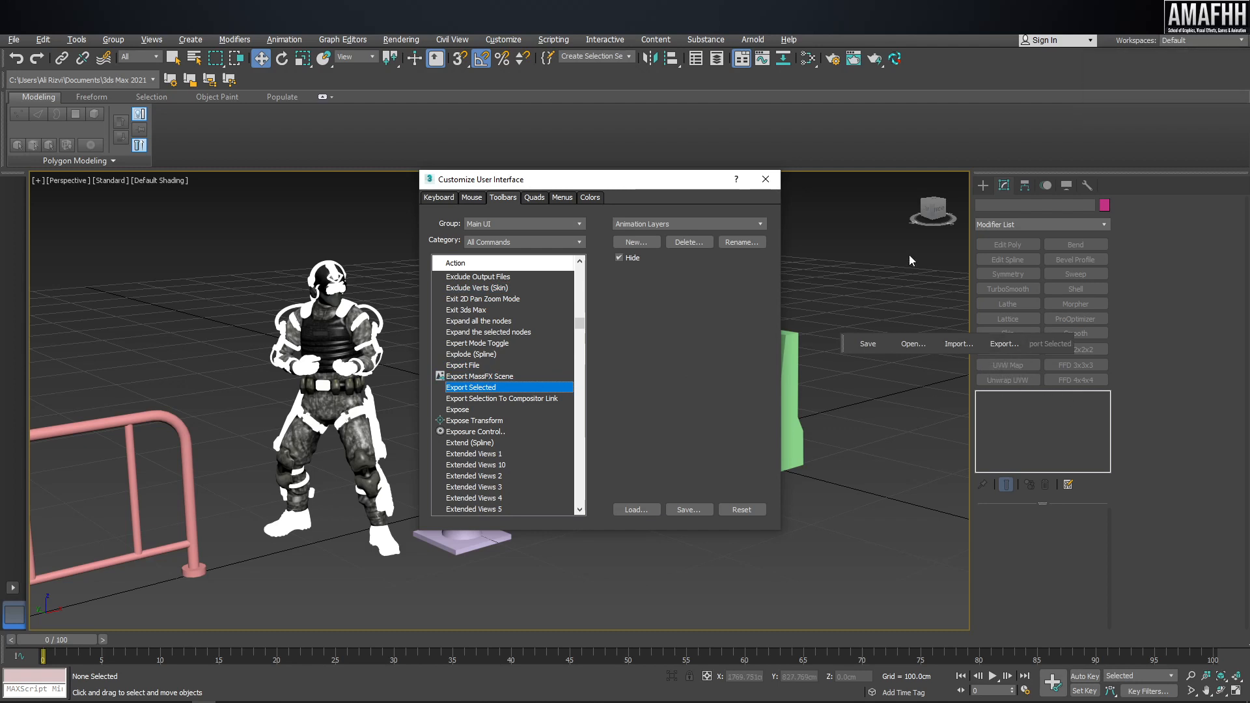
# Finish the interface customization, dock the new toolbar below the main toolbar, and try its Save command.
pyautogui.click(776, 179)
pyautogui.moveTo(846, 346); pyautogui.dragTo(3, 87)
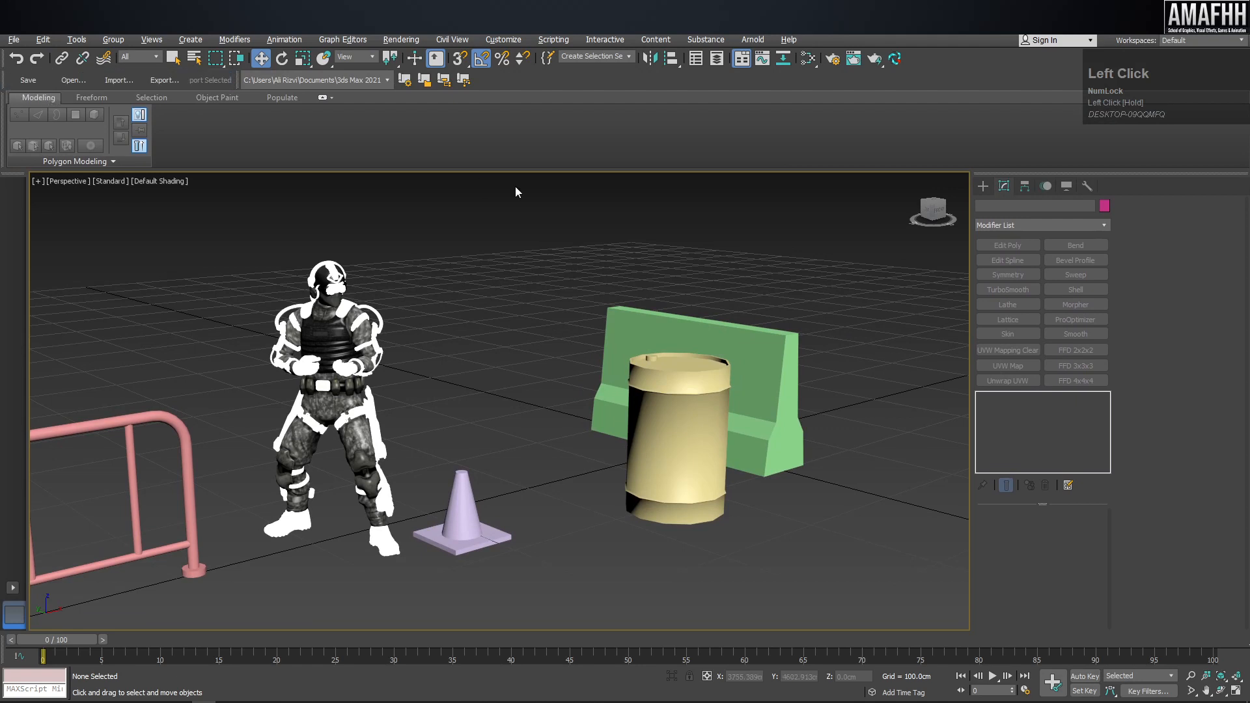
pyautogui.click(23, 84)
pyautogui.click(33, 82)
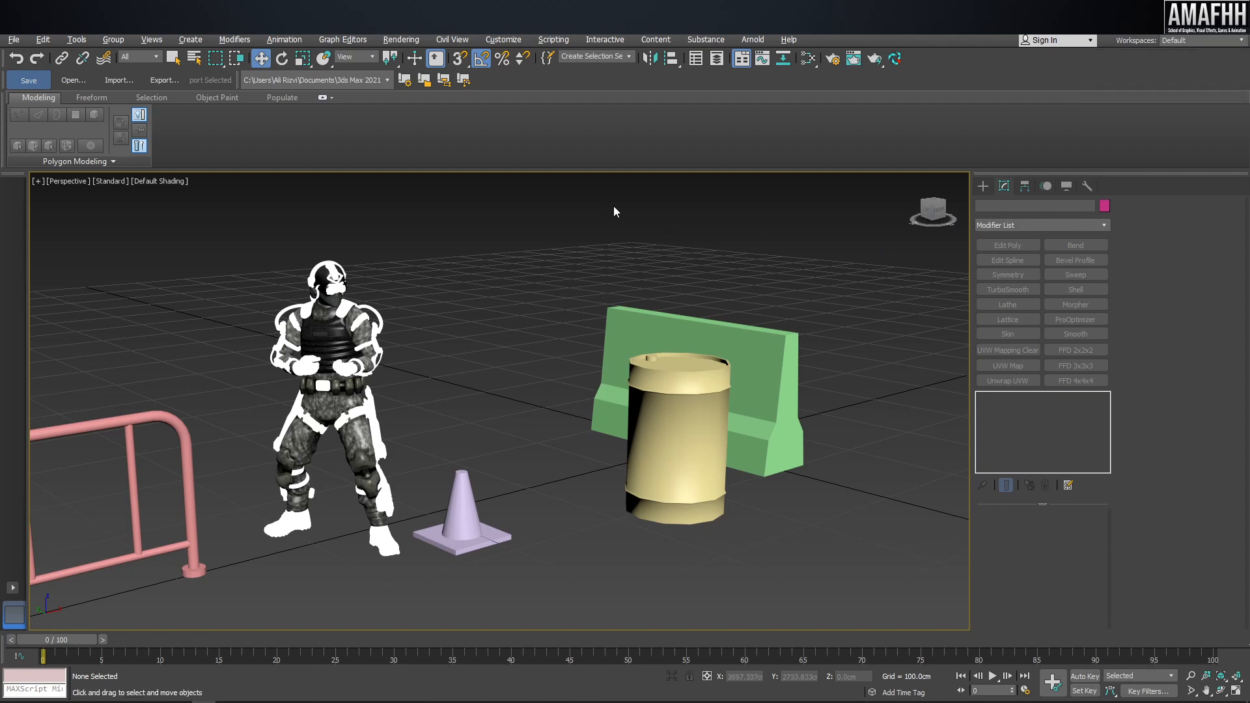
# Select the red railing, frame it in the perspective view, and open the RizomUV Bridge.
pyautogui.scroll(-5, 470, 336)
pyautogui.keyDown('alt'); pyautogui.moveTo(470, 336); pyautogui.dragTo(410, 295, button='middle'); pyautogui.keyUp('alt')
pyautogui.scroll(4, 380, 382)
pyautogui.moveTo(408, 291); pyautogui.dragTo(271, 536)
pyautogui.press('z')
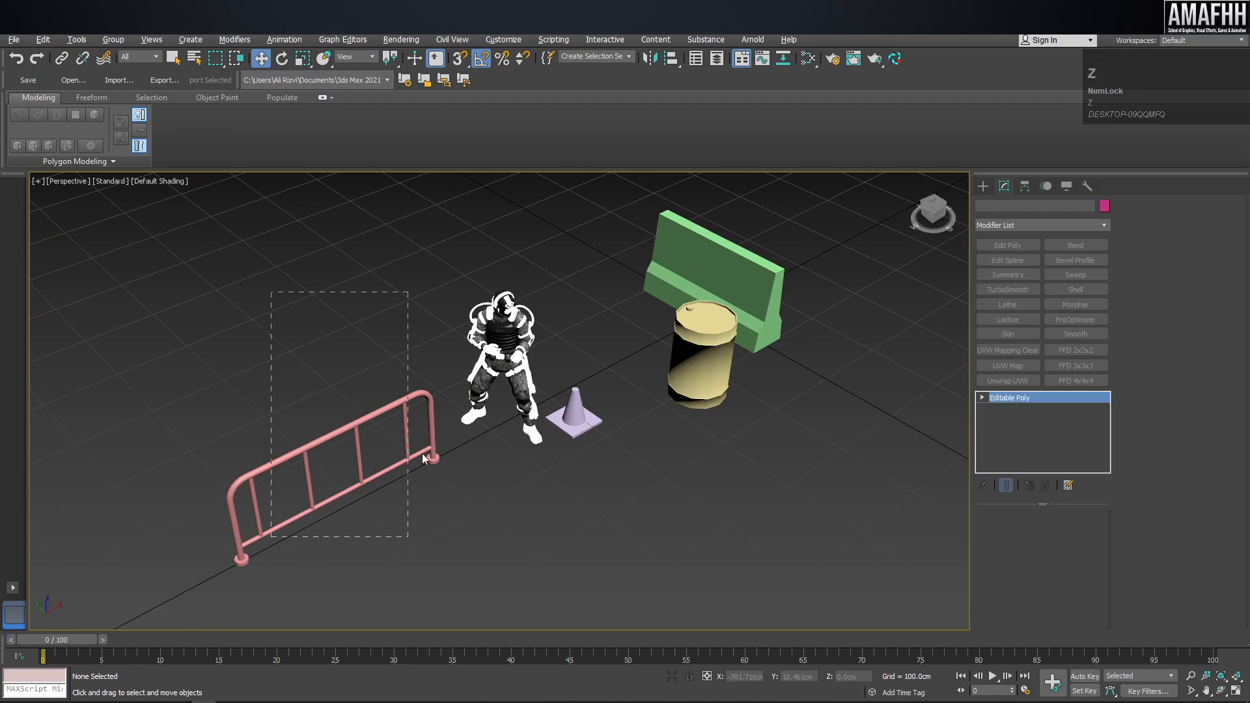
pyautogui.keyDown('alt'); pyautogui.moveTo(395, 399); pyautogui.dragTo(397, 351, button='middle'); pyautogui.keyUp('alt')
pyautogui.click(895, 58)
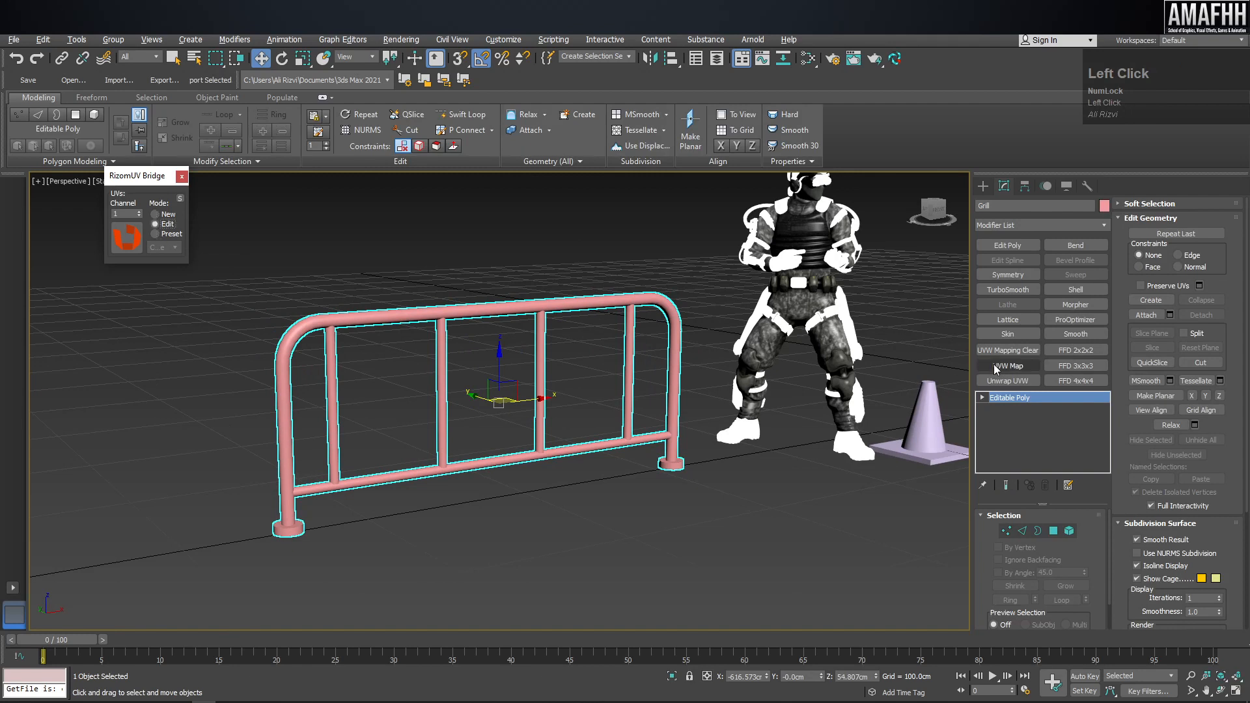
# Clear the railing's UV mapping with UVW Mapping Clear and convert the object to Editable Poly.
pyautogui.click(1008, 351)
pyautogui.rightClick(559, 381)
pyautogui.moveTo(619, 507)
pyautogui.click(751, 518)
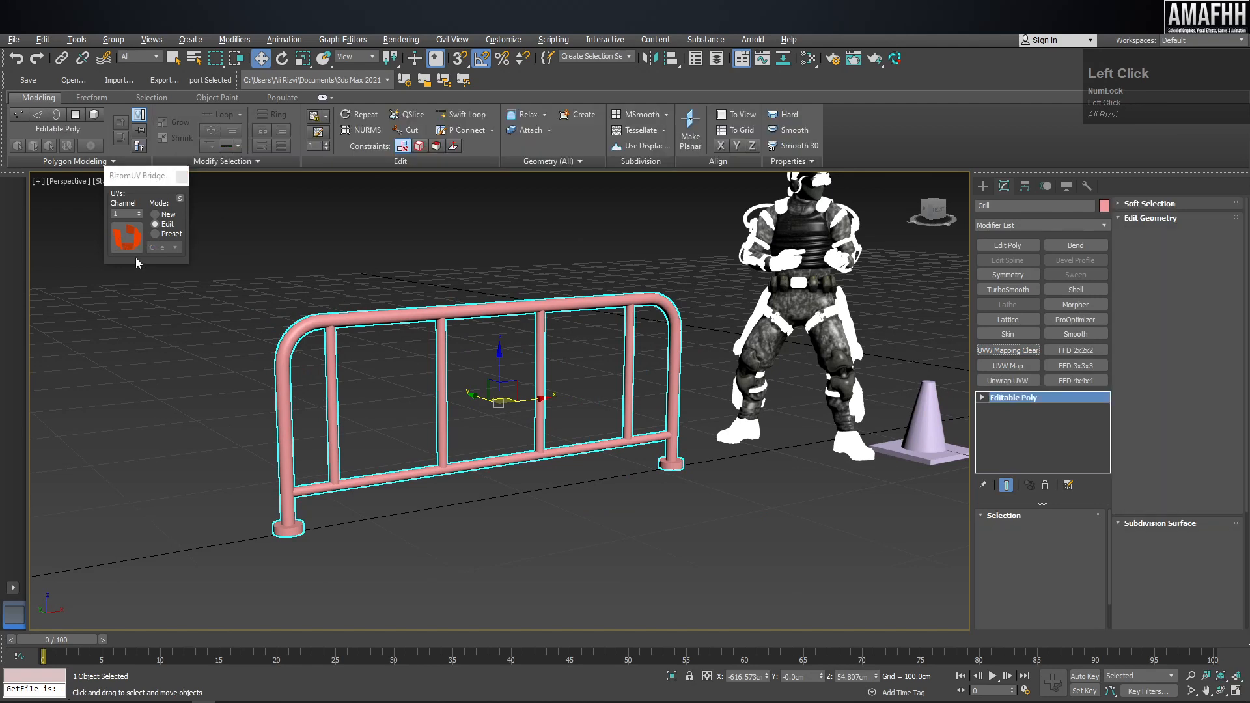
# Send the railing to RizomUV and view the model from several angles in a maximized window.
pyautogui.click(128, 237)
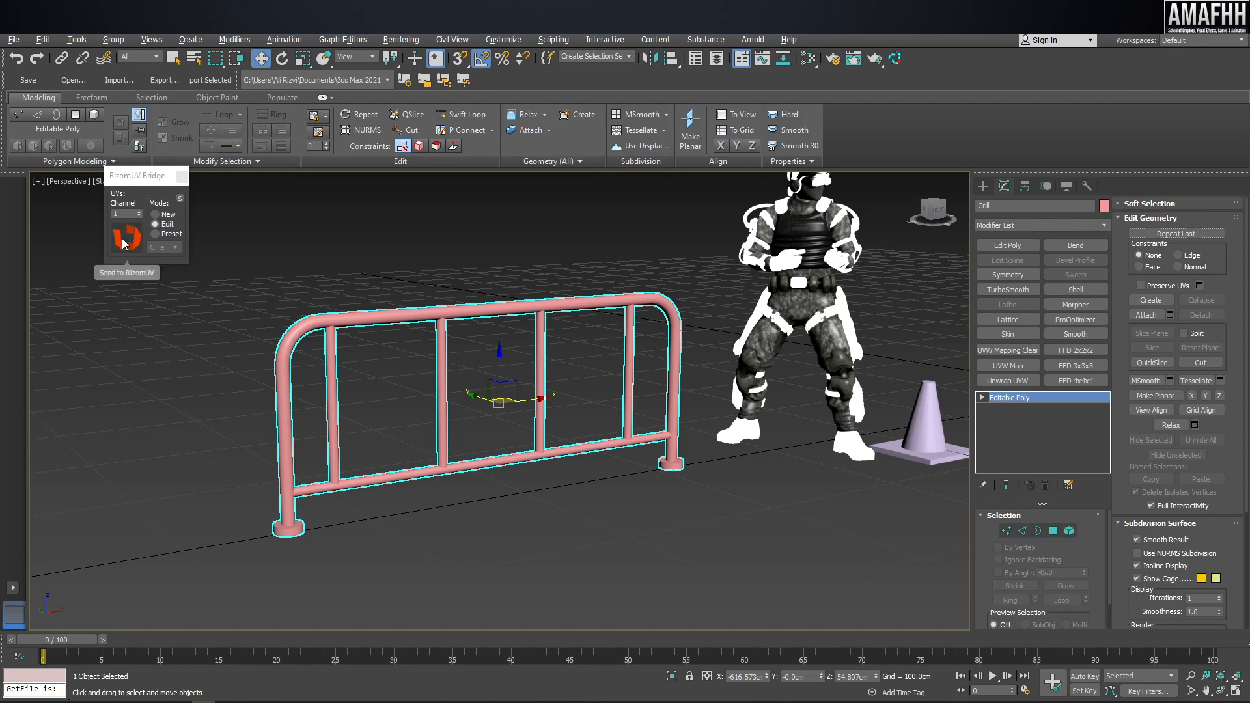
pyautogui.click(124, 244)
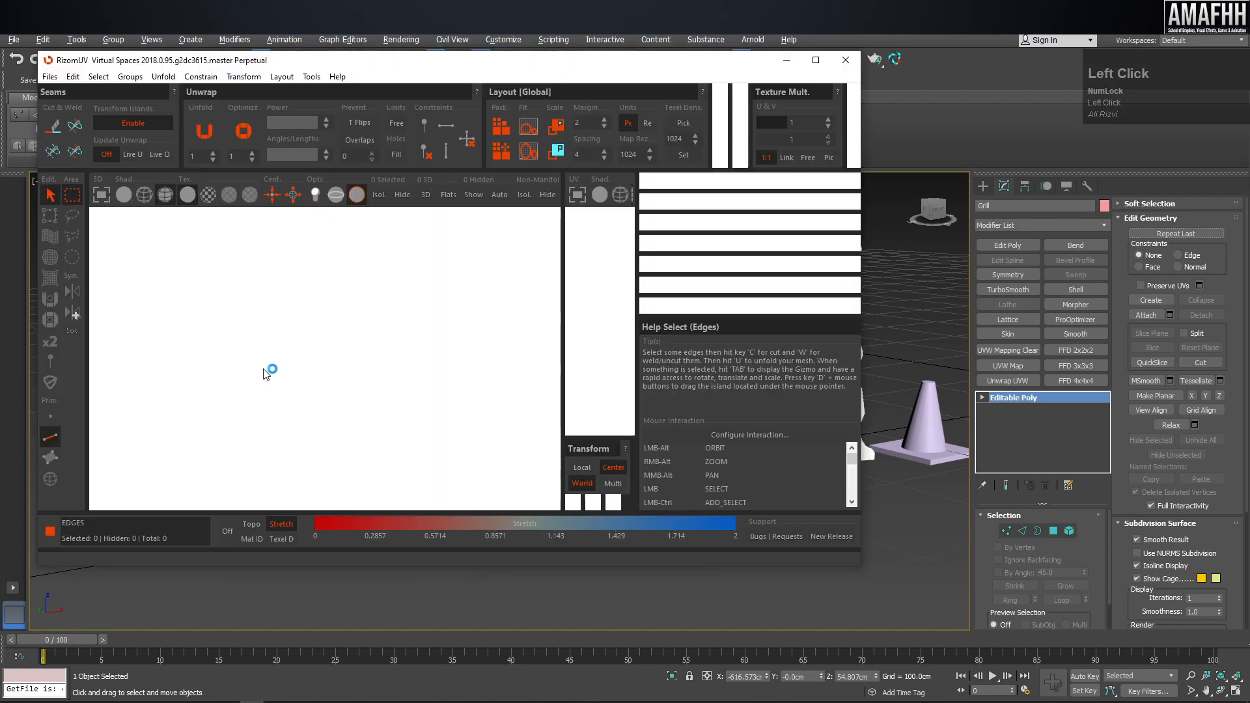
pyautogui.click(816, 61)
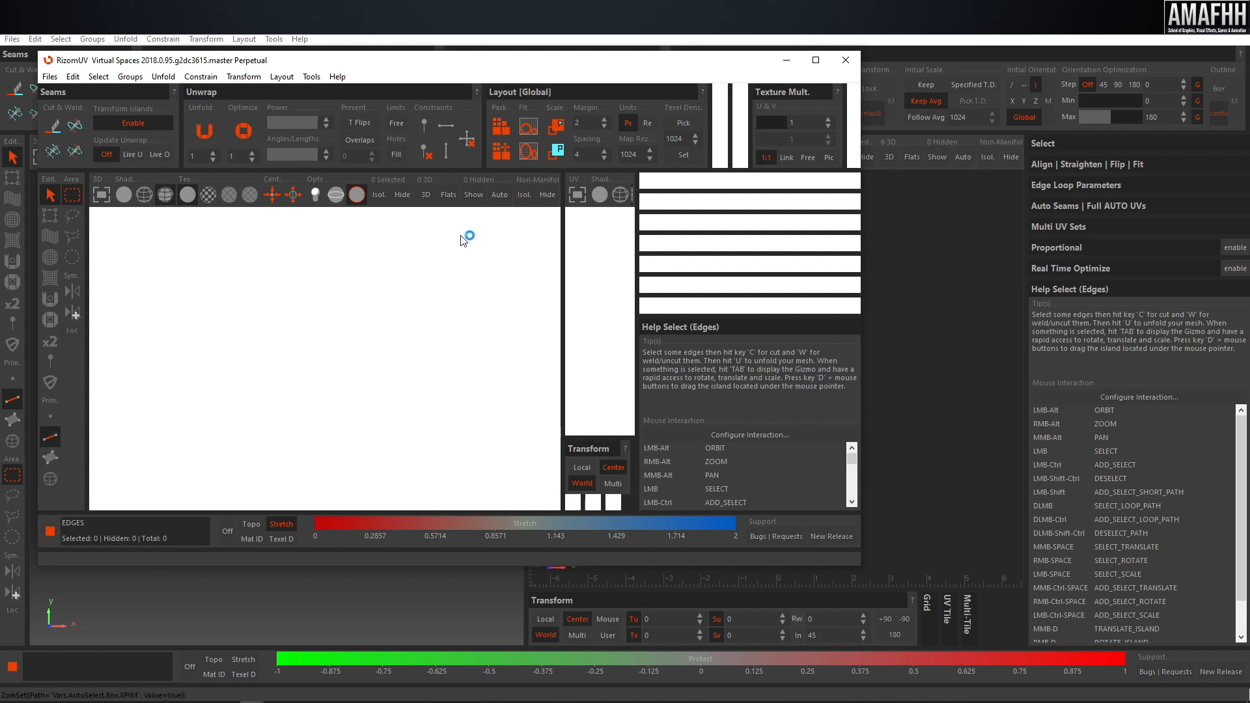
pyautogui.click(845, 59)
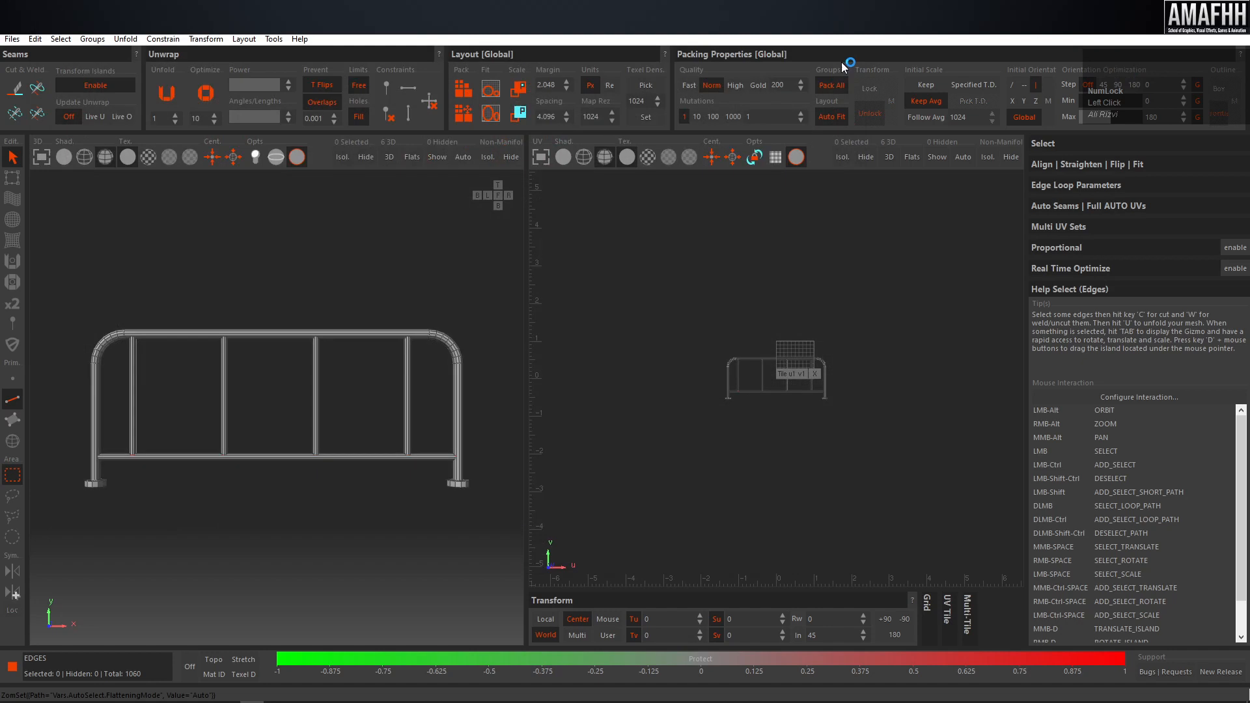
pyautogui.keyDown('alt'); pyautogui.moveTo(508, 306); pyautogui.dragTo(412, 317); pyautogui.keyUp('alt')
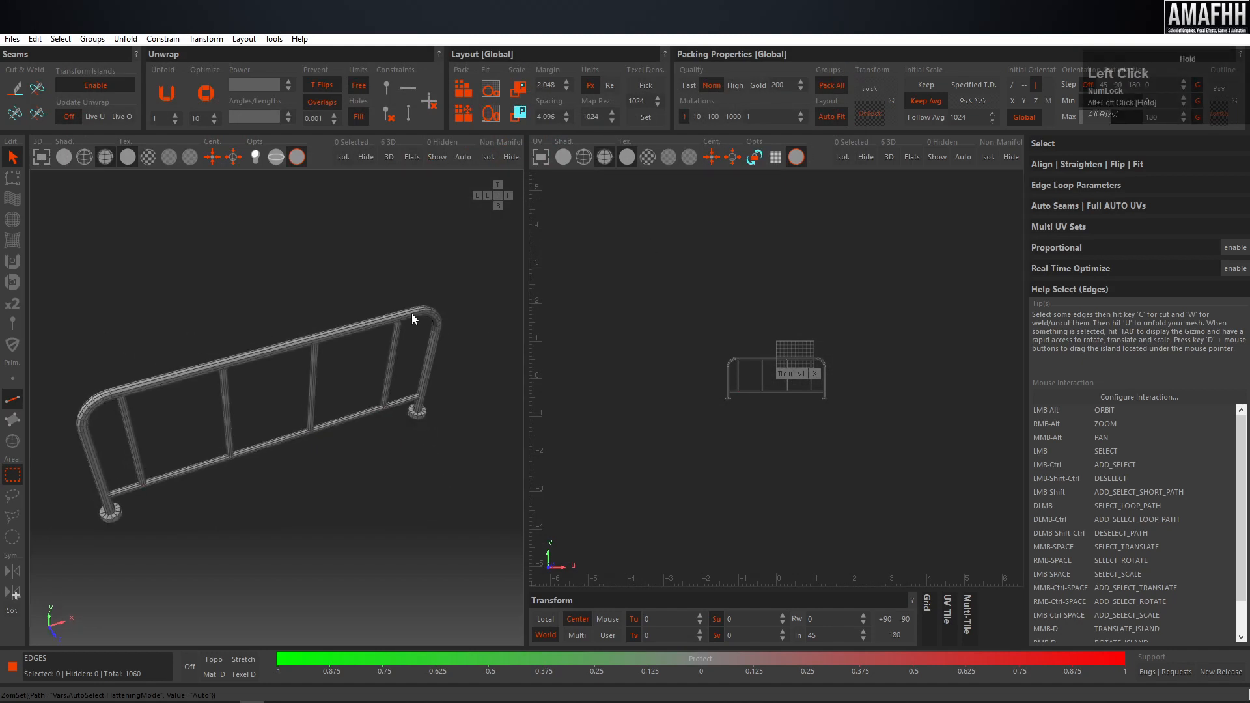
pyautogui.keyDown('alt'); pyautogui.moveTo(460, 363); pyautogui.dragTo(528, 283); pyautogui.keyUp('alt')
# Save the railing in RizomUV to return it to 3ds Max, and convert it to Editable Poly.
pyautogui.hotkey('ctrl', 's')
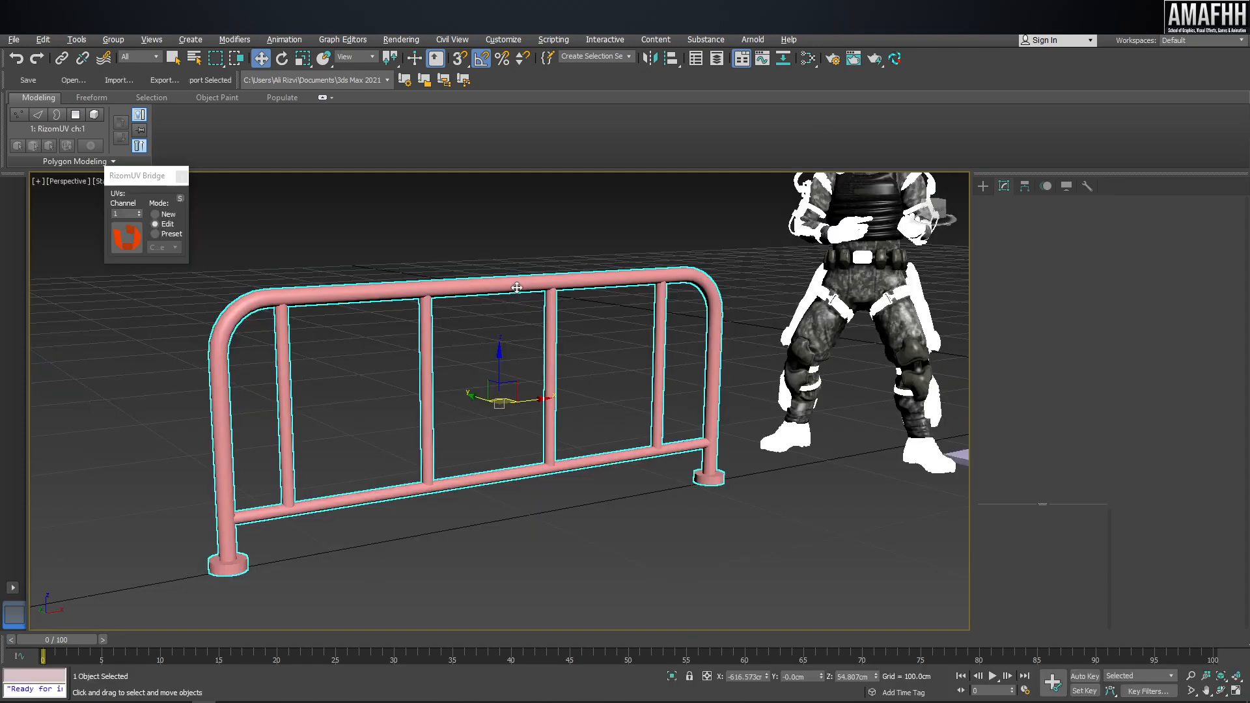
pyautogui.rightClick(516, 287)
pyautogui.moveTo(600, 418)
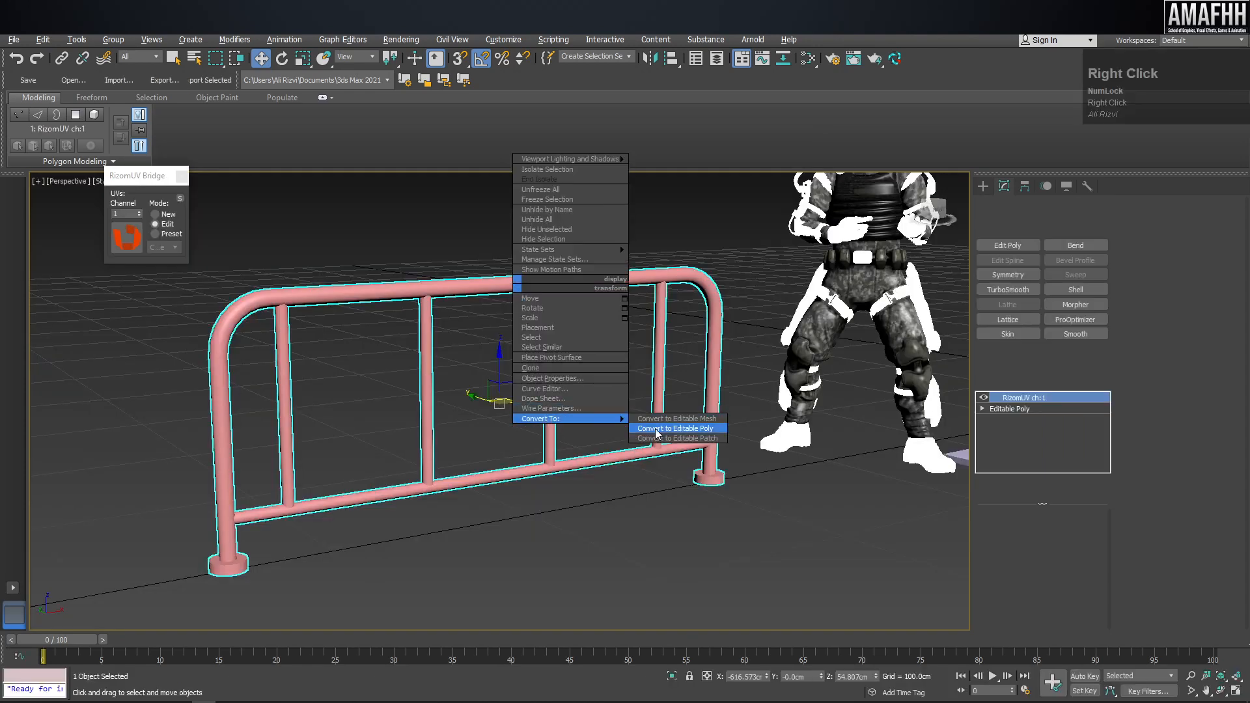
pyautogui.click(657, 428)
# Reselect the railing, send it to RizomUV again in a maximized window, and show only the 3D view.
pyautogui.click(709, 293)
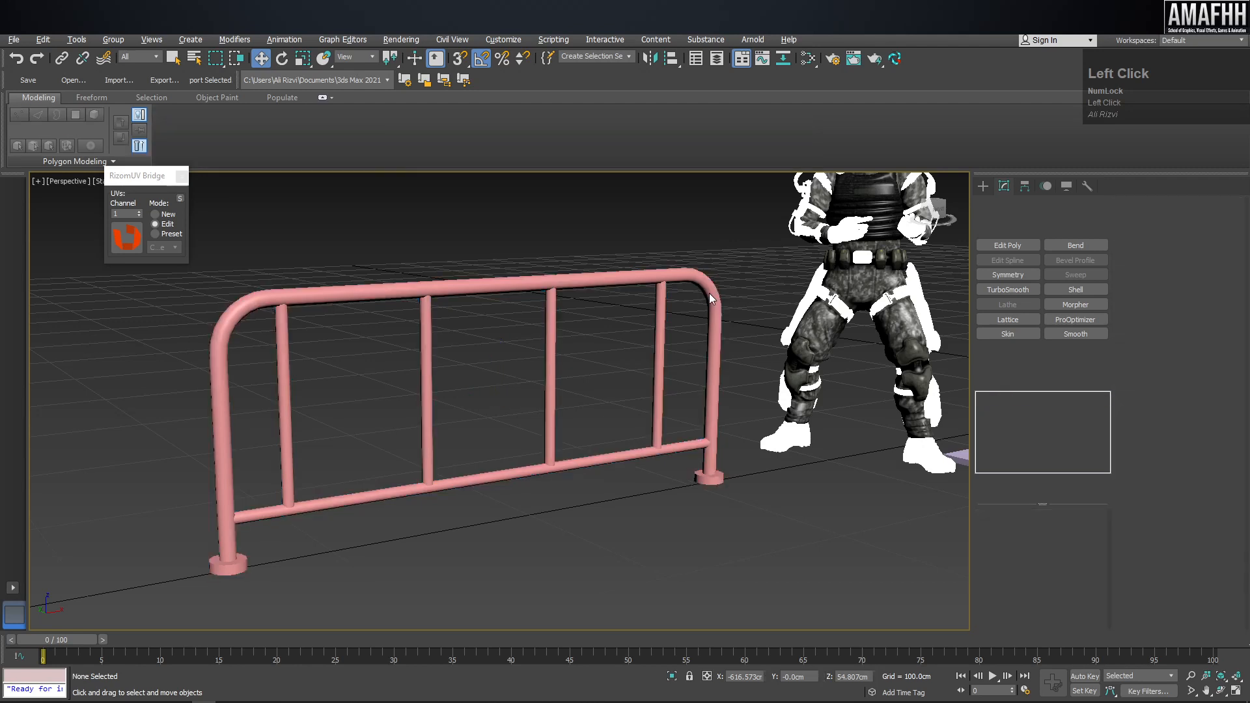
pyautogui.moveTo(544, 420); pyautogui.dragTo(435, 377)
pyautogui.rightClick(436, 377)
pyautogui.click(129, 245)
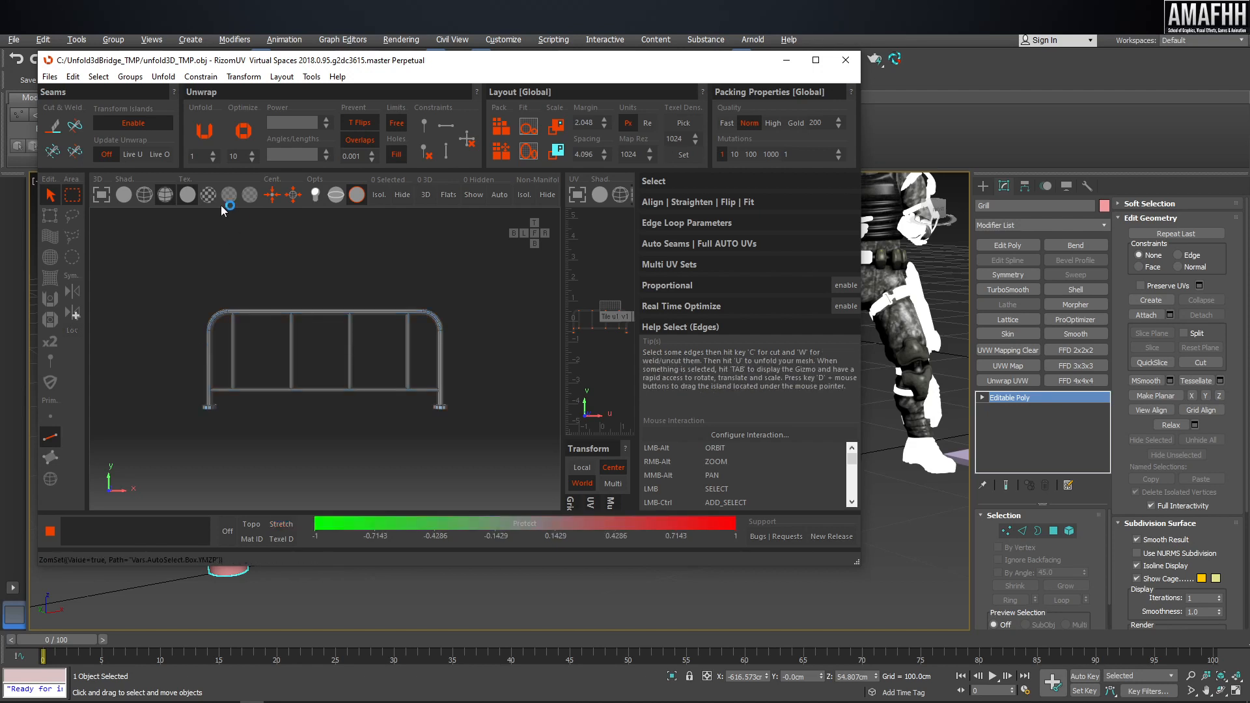
pyautogui.click(815, 60)
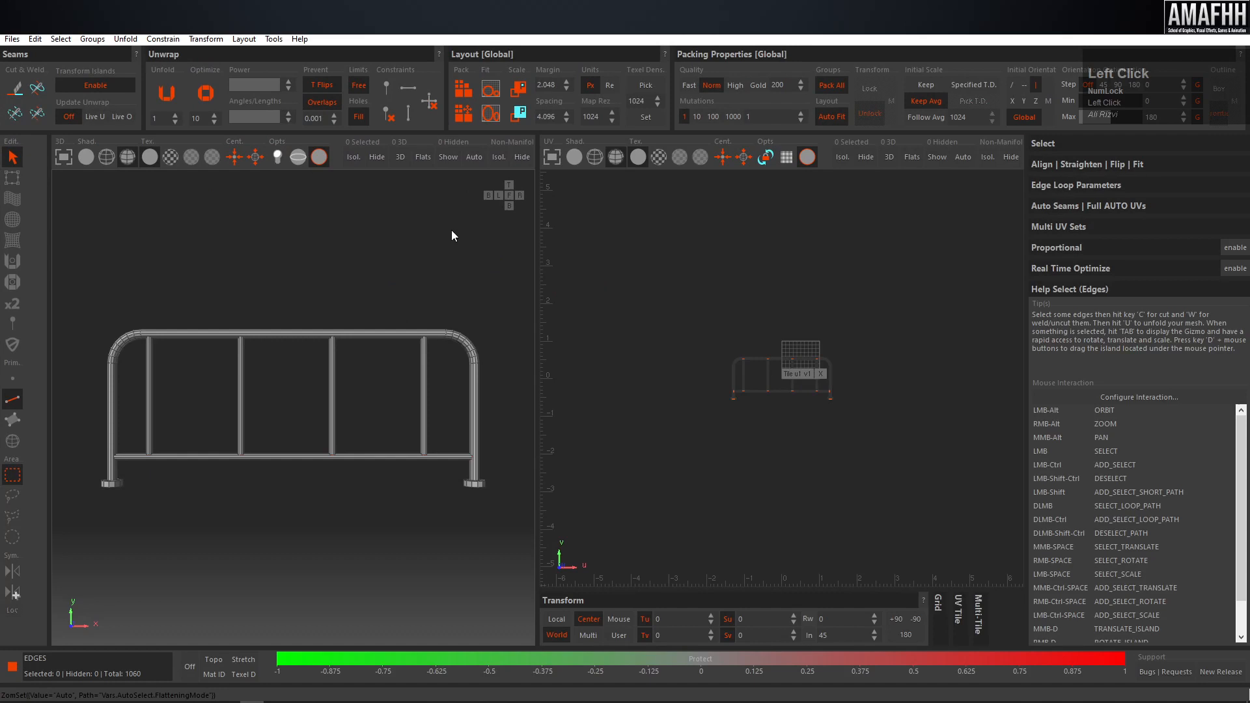
pyautogui.keyDown('alt'); pyautogui.moveTo(328, 259); pyautogui.dragTo(397, 291); pyautogui.keyUp('alt')
pyautogui.press('e')
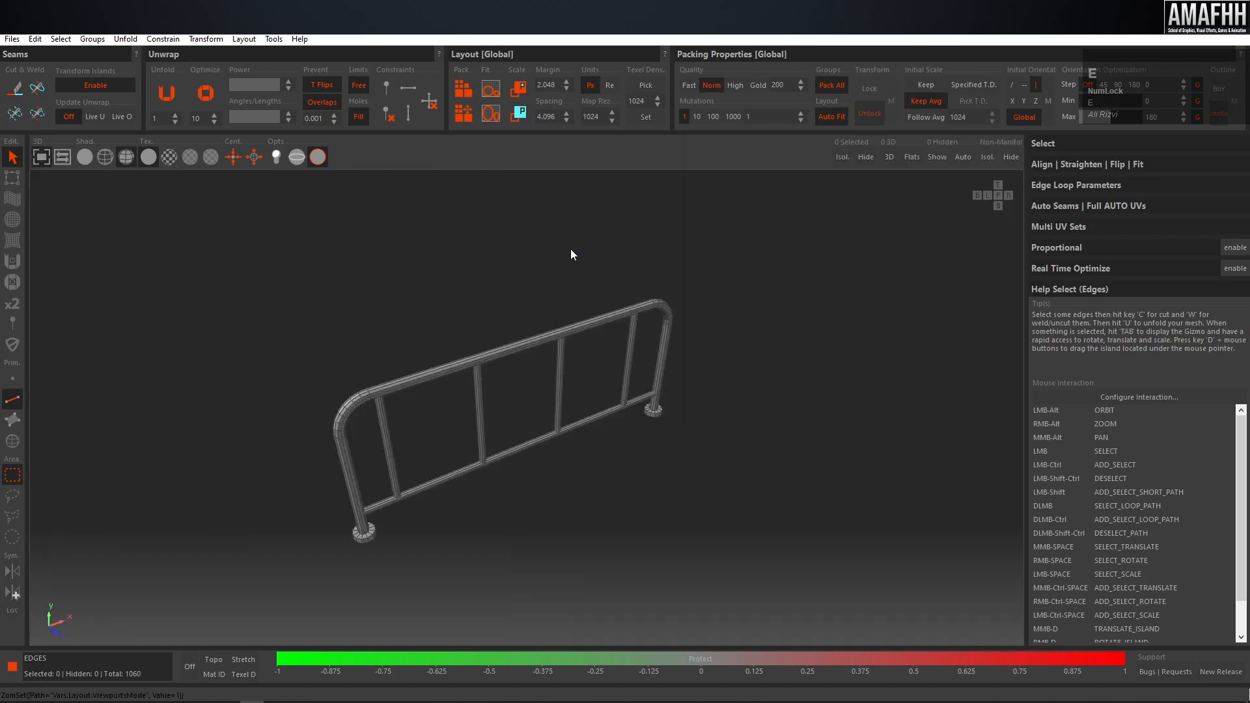
# Display the checker texture on the railing in the 3D view and pack its UV islands.
pyautogui.click(170, 157)
pyautogui.press('p')
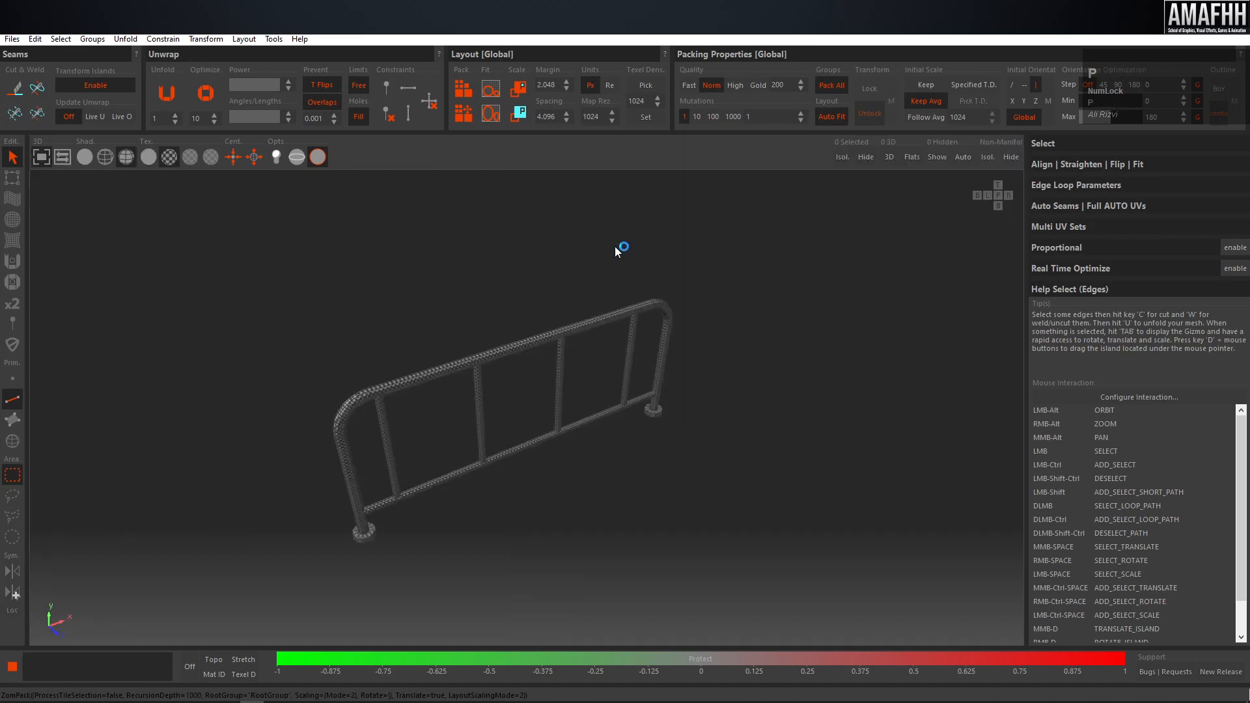
pyautogui.keyDown('alt'); pyautogui.moveTo(780, 349); pyautogui.dragTo(549, 307); pyautogui.keyUp('alt')
pyautogui.keyDown('alt'); pyautogui.moveTo(548, 308); pyautogui.dragTo(730, 343, button='right'); pyautogui.keyUp('alt')
pyautogui.keyDown('alt'); pyautogui.moveTo(729, 343); pyautogui.dragTo(786, 353); pyautogui.keyUp('alt')
pyautogui.keyDown('alt'); pyautogui.moveTo(786, 353); pyautogui.dragTo(549, 305, button='right'); pyautogui.keyUp('alt')
pyautogui.press('f')
pyautogui.keyDown('alt'); pyautogui.moveTo(595, 340); pyautogui.dragTo(631, 337); pyautogui.keyUp('alt')
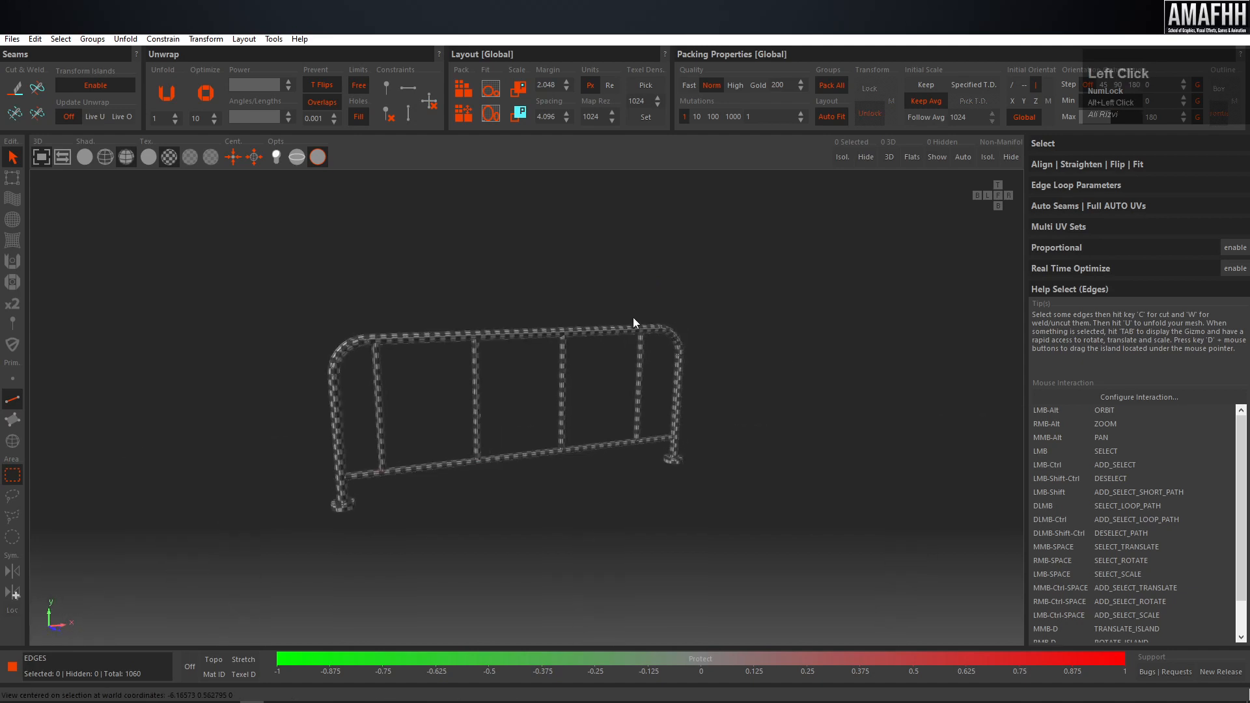
# Show the UV view beside the 3D view to check the packed layout, and return to the 3D view alone.
pyautogui.press('space')
pyautogui.press('f')
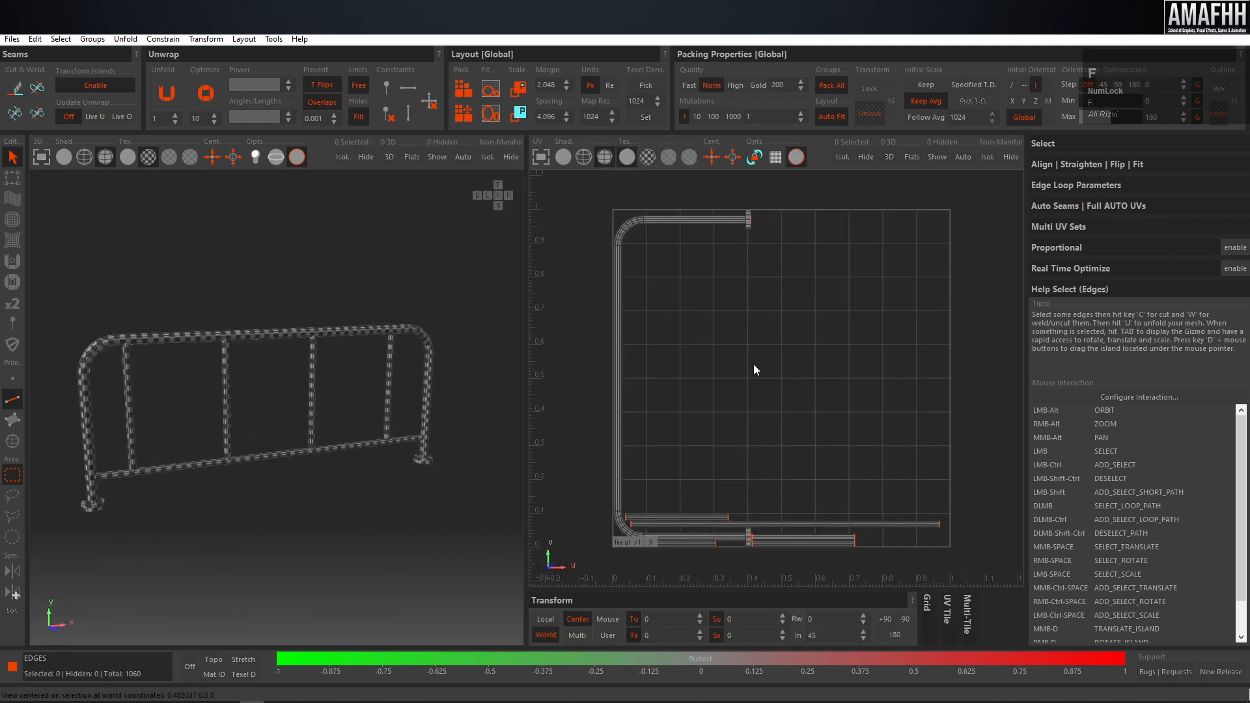
pyautogui.keyDown('alt'); pyautogui.moveTo(466, 264); pyautogui.dragTo(404, 294); pyautogui.keyUp('alt')
pyautogui.keyDown('alt'); pyautogui.moveTo(404, 294); pyautogui.dragTo(449, 325, button='right'); pyautogui.keyUp('alt')
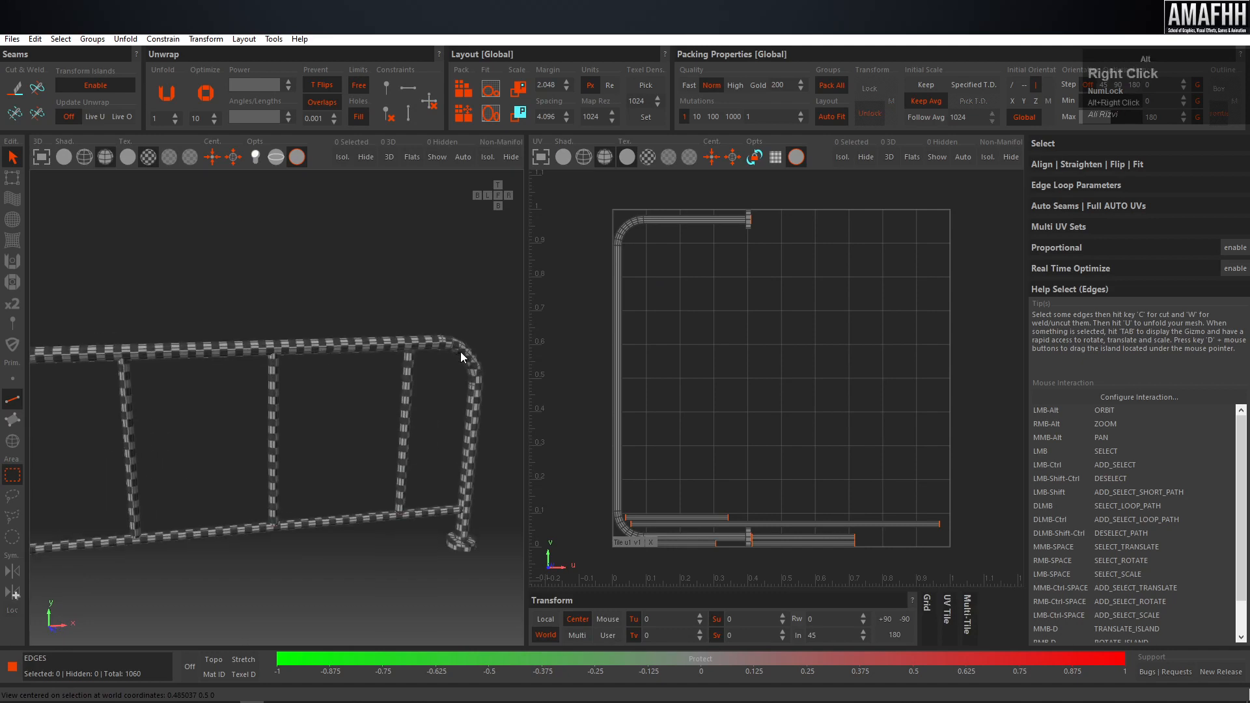
pyautogui.keyDown('alt'); pyautogui.moveTo(449, 326); pyautogui.dragTo(483, 347); pyautogui.keyUp('alt')
pyautogui.press('space')
# Cut a seam around the upper rim of one base flange and unfold the island.
pyautogui.keyDown('alt'); pyautogui.moveTo(526, 455); pyautogui.dragTo(612, 459); pyautogui.keyUp('alt')
pyautogui.keyDown('alt'); pyautogui.moveTo(612, 459); pyautogui.dragTo(552, 400, button='middle'); pyautogui.keyUp('alt')
pyautogui.scroll(3, 552, 401)
pyautogui.scroll(3, 513, 363)
pyautogui.click(472, 346)
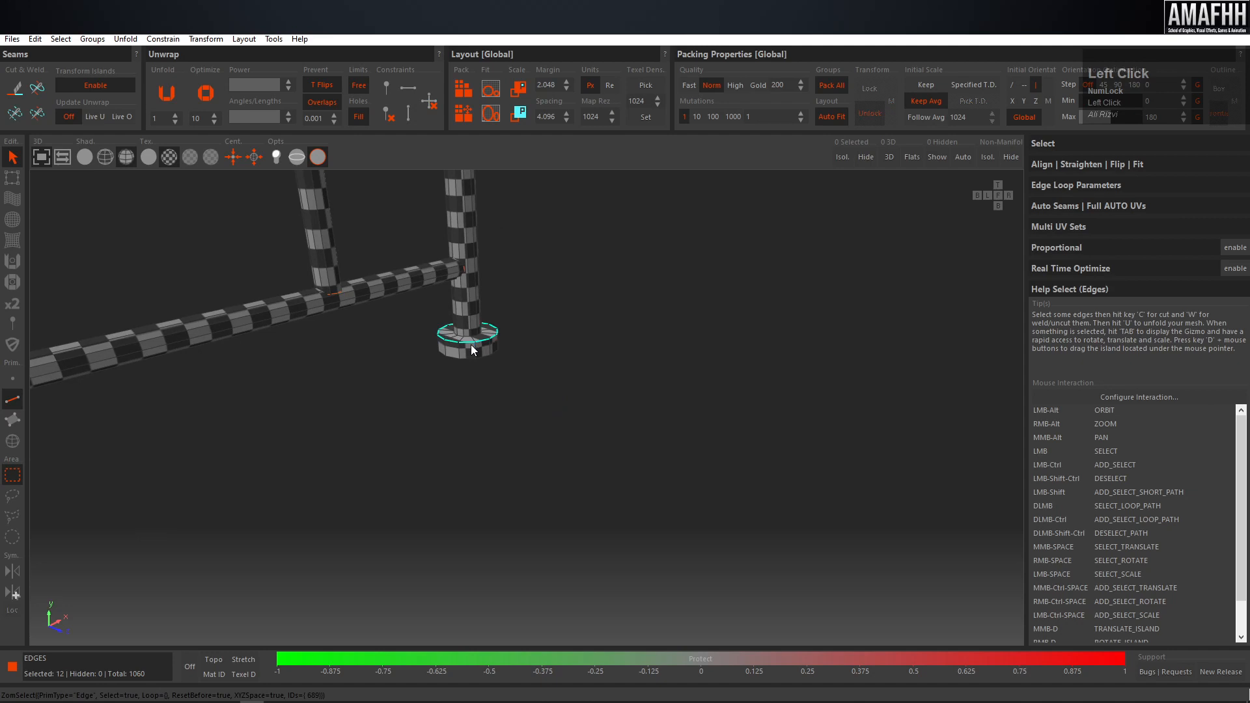
pyautogui.press('c')
pyautogui.click(459, 352)
pyautogui.press('v')
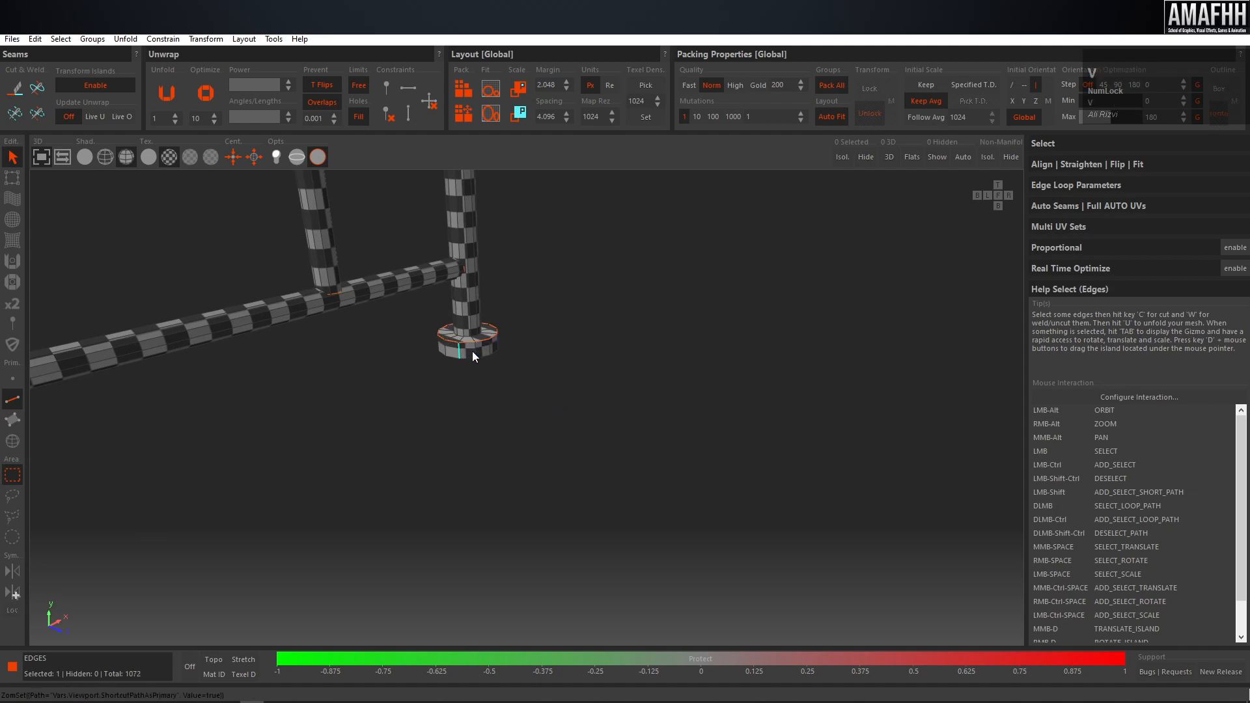
pyautogui.press('u')
pyautogui.press('u')
# Cut a seam around the upper rim of the base flange on the opposite post.
pyautogui.keyDown('alt'); pyautogui.moveTo(547, 337); pyautogui.dragTo(467, 356, button='right'); pyautogui.keyUp('alt')
pyautogui.keyDown('alt'); pyautogui.moveTo(467, 355); pyautogui.dragTo(428, 358, button='middle'); pyautogui.keyUp('alt')
pyautogui.keyDown('alt'); pyautogui.moveTo(427, 358); pyautogui.dragTo(641, 462, button='right'); pyautogui.keyUp('alt')
pyautogui.doubleClick(634, 437)
pyautogui.press('c')
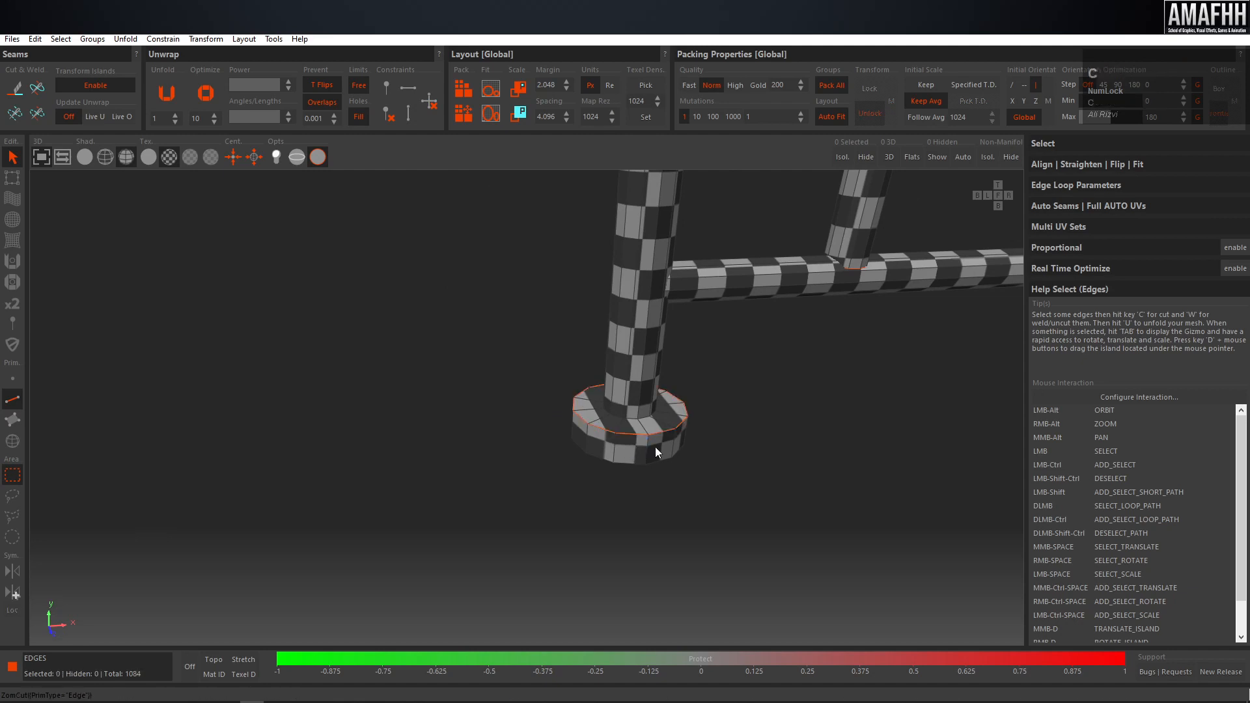
# Cut one vertical edge on that flange's side and the edge loop where the post meets the flange.
pyautogui.keyDown('alt'); pyautogui.moveTo(646, 451); pyautogui.dragTo(703, 346); pyautogui.keyUp('alt')
pyautogui.keyDown('alt'); pyautogui.moveTo(704, 346); pyautogui.dragTo(434, 462, button='middle'); pyautogui.keyUp('alt')
pyautogui.click(438, 459)
pyautogui.press('c')
pyautogui.keyDown('alt'); pyautogui.moveTo(438, 458); pyautogui.dragTo(427, 441); pyautogui.keyUp('alt')
pyautogui.doubleClick(382, 430)
pyautogui.press('c')
# Cut the edge loop where the other post meets its base flange.
pyautogui.keyDown('alt'); pyautogui.moveTo(494, 405); pyautogui.dragTo(417, 397, button='right'); pyautogui.keyUp('alt')
pyautogui.keyDown('alt'); pyautogui.moveTo(416, 397); pyautogui.dragTo(534, 410); pyautogui.keyUp('alt')
pyautogui.keyDown('alt'); pyautogui.moveTo(534, 410); pyautogui.dragTo(441, 422, button='middle'); pyautogui.keyUp('alt')
pyautogui.keyDown('alt'); pyautogui.moveTo(441, 422); pyautogui.dragTo(644, 436, button='right'); pyautogui.keyUp('alt')
pyautogui.keyDown('alt'); pyautogui.moveTo(644, 436); pyautogui.dragTo(768, 447, button='middle'); pyautogui.keyUp('alt')
pyautogui.keyDown('alt'); pyautogui.moveTo(768, 446); pyautogui.dragTo(456, 381, button='right'); pyautogui.keyUp('alt')
pyautogui.press('f')
pyautogui.keyDown('alt'); pyautogui.moveTo(538, 396); pyautogui.dragTo(780, 481, button='right'); pyautogui.keyUp('alt')
pyautogui.keyDown('alt'); pyautogui.moveTo(780, 481); pyautogui.dragTo(660, 355, button='middle'); pyautogui.keyUp('alt')
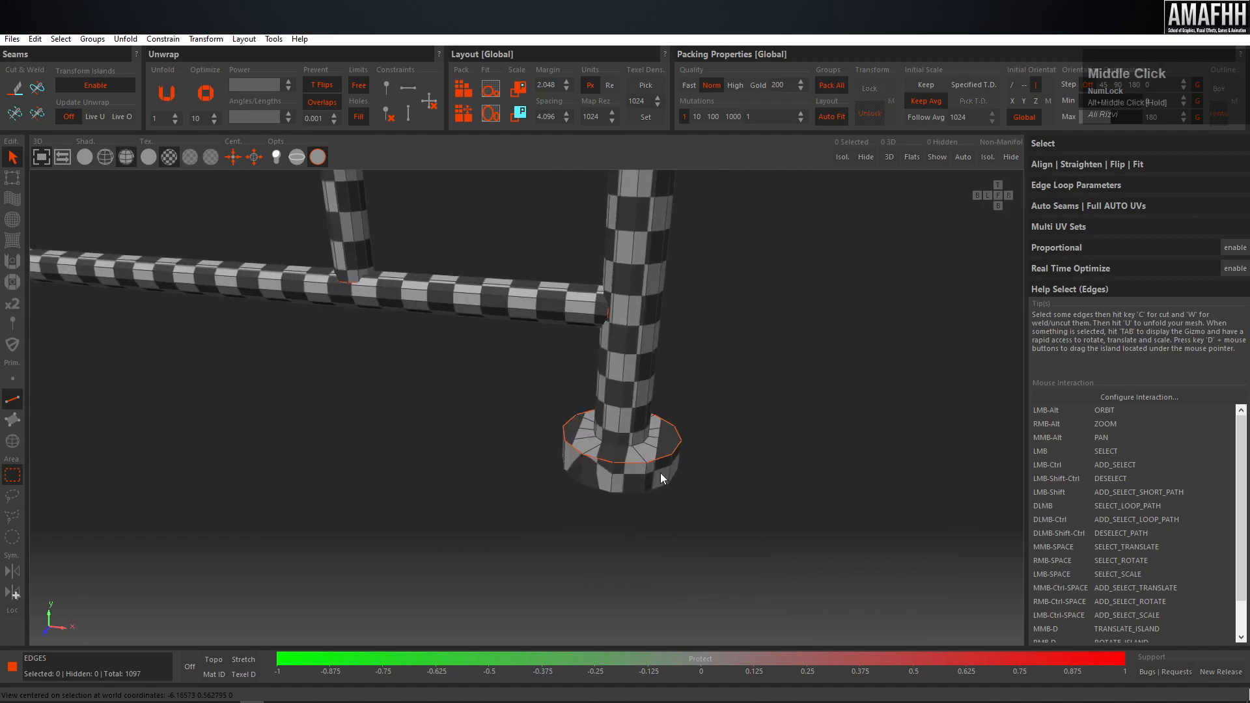
pyautogui.click(625, 448)
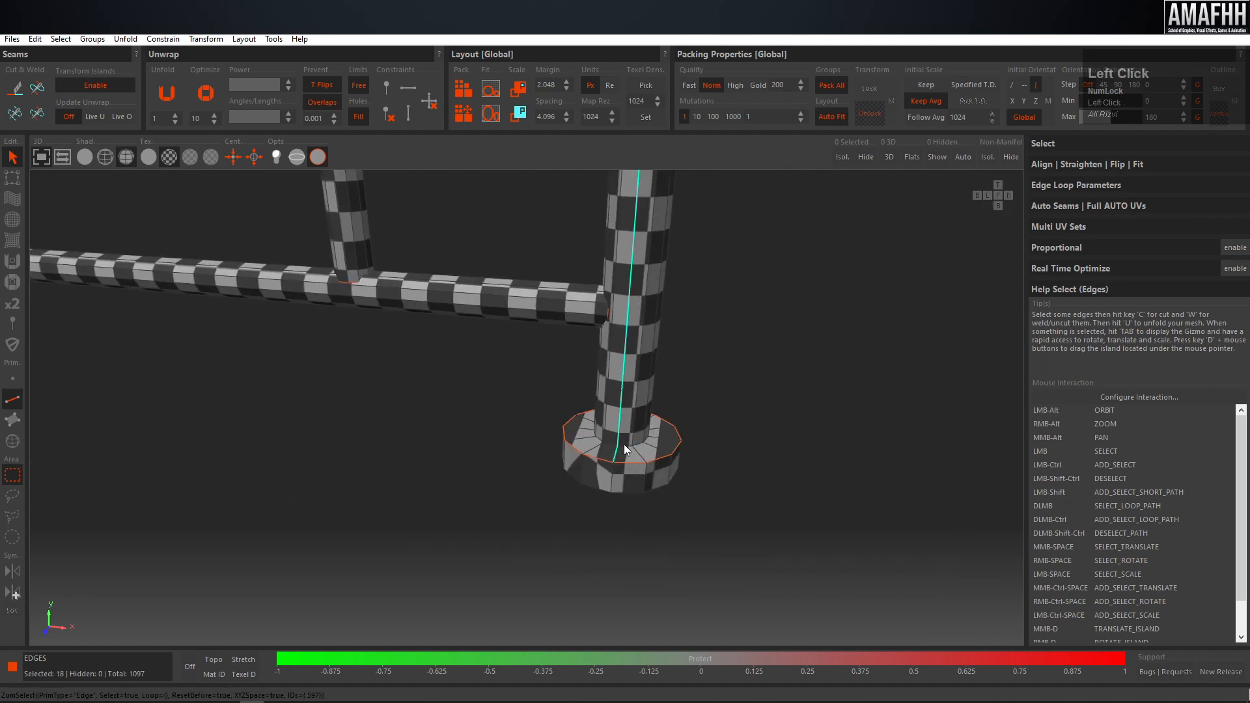
pyautogui.doubleClick(624, 446)
pyautogui.press('c')
# Cut a lengthwise seam along the inner side of the main frame pipe and unfold the island.
pyautogui.keyDown('alt'); pyautogui.moveTo(624, 447); pyautogui.dragTo(630, 465); pyautogui.keyUp('alt')
pyautogui.keyDown('alt'); pyautogui.moveTo(596, 392); pyautogui.dragTo(604, 364); pyautogui.keyUp('alt')
pyautogui.doubleClick(595, 361)
pyautogui.press('c')
pyautogui.press('u')
# Cut a ring seam around the frame pipe at each end of the top rail, beside the two corner bends.
pyautogui.keyDown('alt'); pyautogui.moveTo(686, 340); pyautogui.dragTo(514, 316, button='right'); pyautogui.keyUp('alt')
pyautogui.keyDown('alt'); pyautogui.moveTo(513, 316); pyautogui.dragTo(417, 222); pyautogui.keyUp('alt')
pyautogui.keyDown('alt'); pyautogui.moveTo(416, 221); pyautogui.dragTo(436, 280, button='middle'); pyautogui.keyUp('alt')
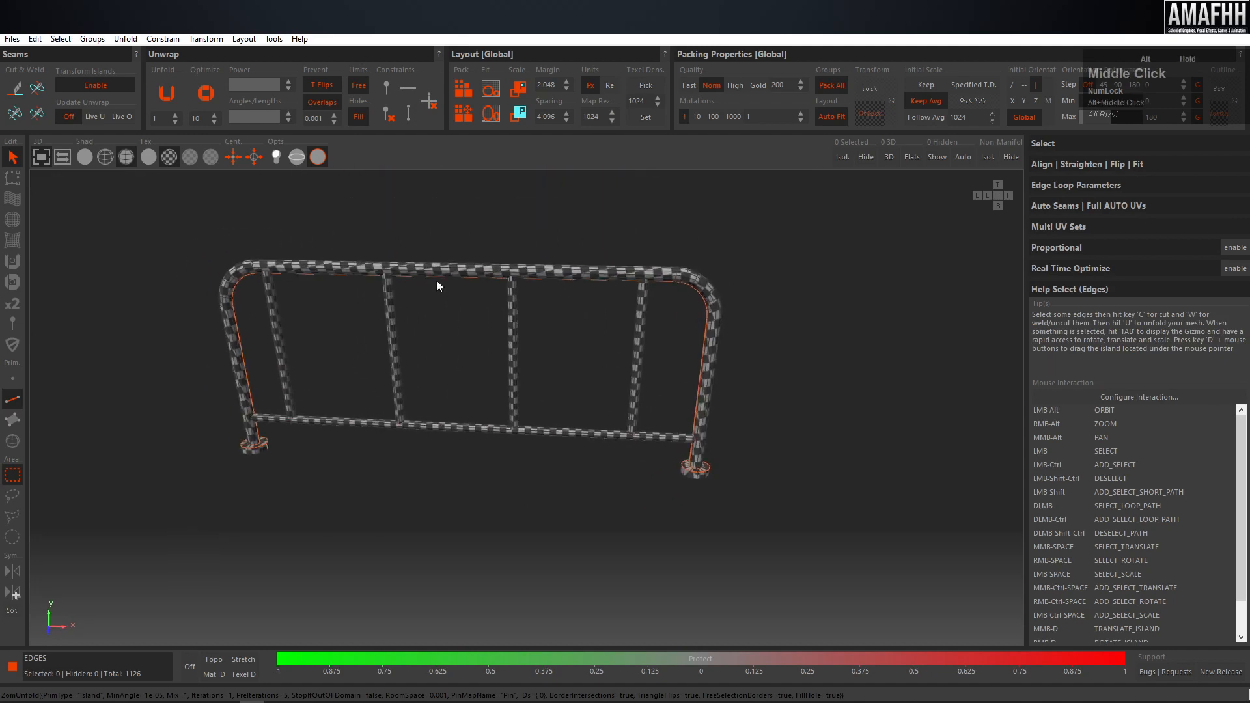
pyautogui.keyDown('alt'); pyautogui.moveTo(436, 280); pyautogui.dragTo(751, 303, button='right'); pyautogui.keyUp('alt')
pyautogui.keyDown('alt'); pyautogui.moveTo(752, 304); pyautogui.dragTo(642, 326, button='middle'); pyautogui.keyUp('alt')
pyautogui.keyDown('alt'); pyautogui.moveTo(642, 326); pyautogui.dragTo(786, 352, button='right'); pyautogui.keyUp('alt')
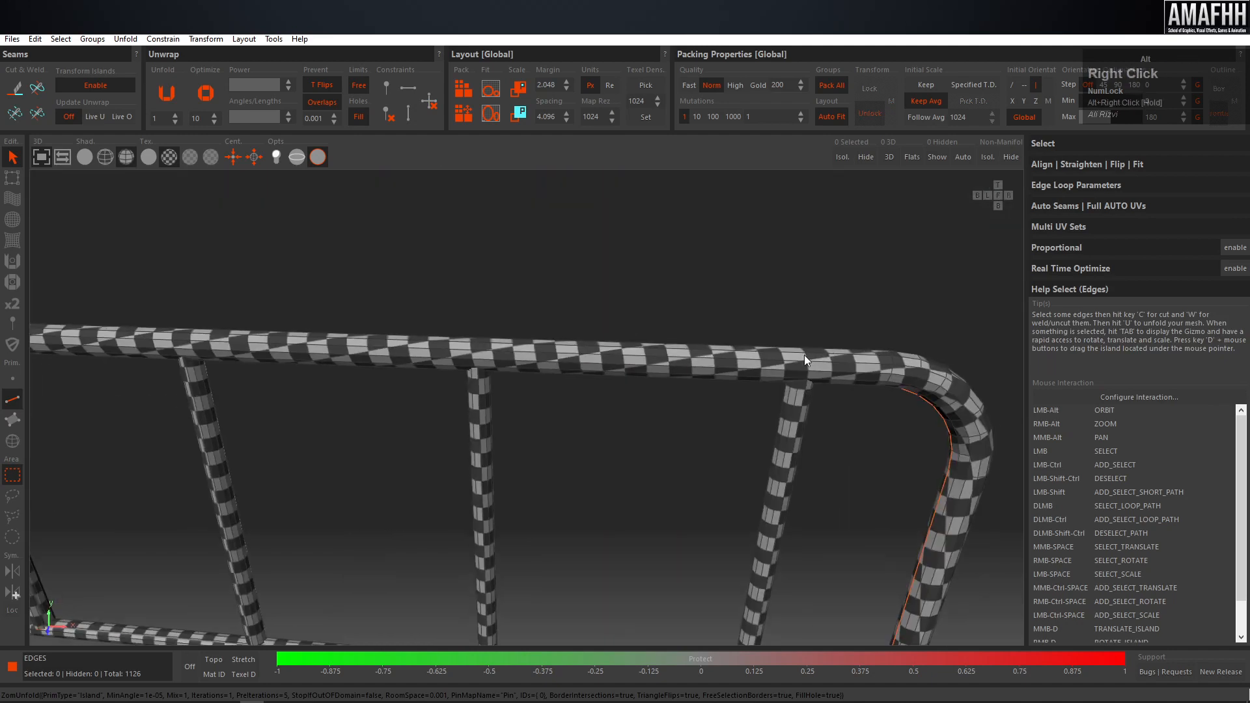
pyautogui.doubleClick(891, 372)
pyautogui.press('c')
pyautogui.keyDown('alt'); pyautogui.moveTo(892, 380); pyautogui.dragTo(717, 372, button='right'); pyautogui.keyUp('alt')
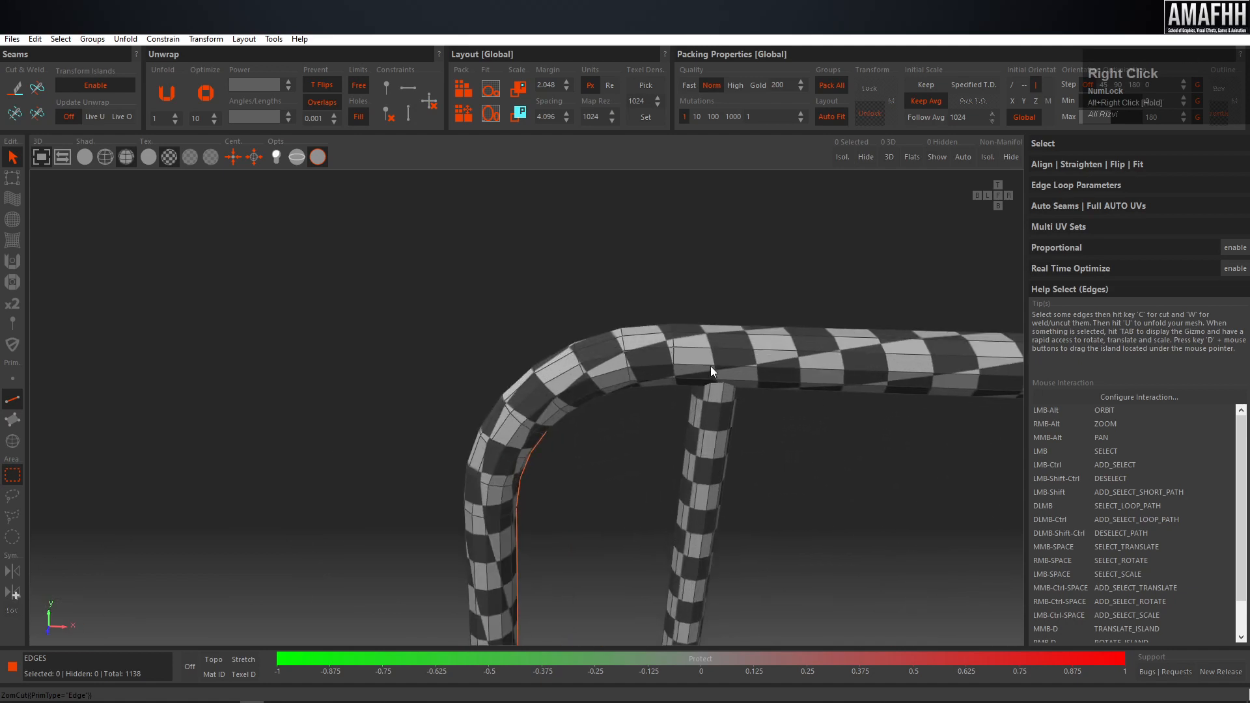
pyautogui.doubleClick(675, 357)
pyautogui.press('c')
# Cut a lengthwise seam along each of the four vertical bars.
pyautogui.keyDown('alt'); pyautogui.moveTo(687, 358); pyautogui.dragTo(676, 394); pyautogui.keyUp('alt')
pyautogui.doubleClick(674, 397)
pyautogui.press('c')
pyautogui.doubleClick(983, 420)
pyautogui.press('c')
pyautogui.keyDown('alt'); pyautogui.moveTo(997, 419); pyautogui.dragTo(740, 410, button='middle'); pyautogui.keyUp('alt')
pyautogui.doubleClick(523, 373)
pyautogui.press('c')
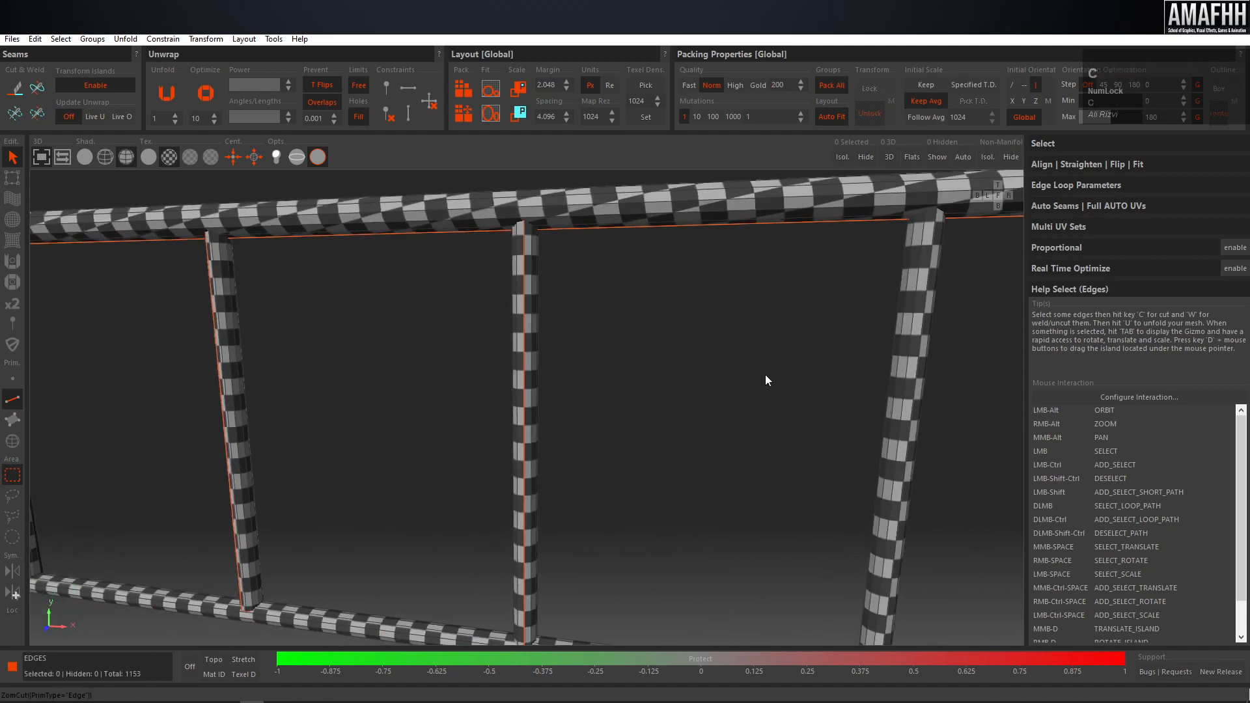
pyautogui.doubleClick(908, 392)
pyautogui.press('c')
# Try to cut a lengthwise seam along the bottom rail, and undo the cut.
pyautogui.moveTo(907, 392); pyautogui.dragTo(706, 433, button='middle')
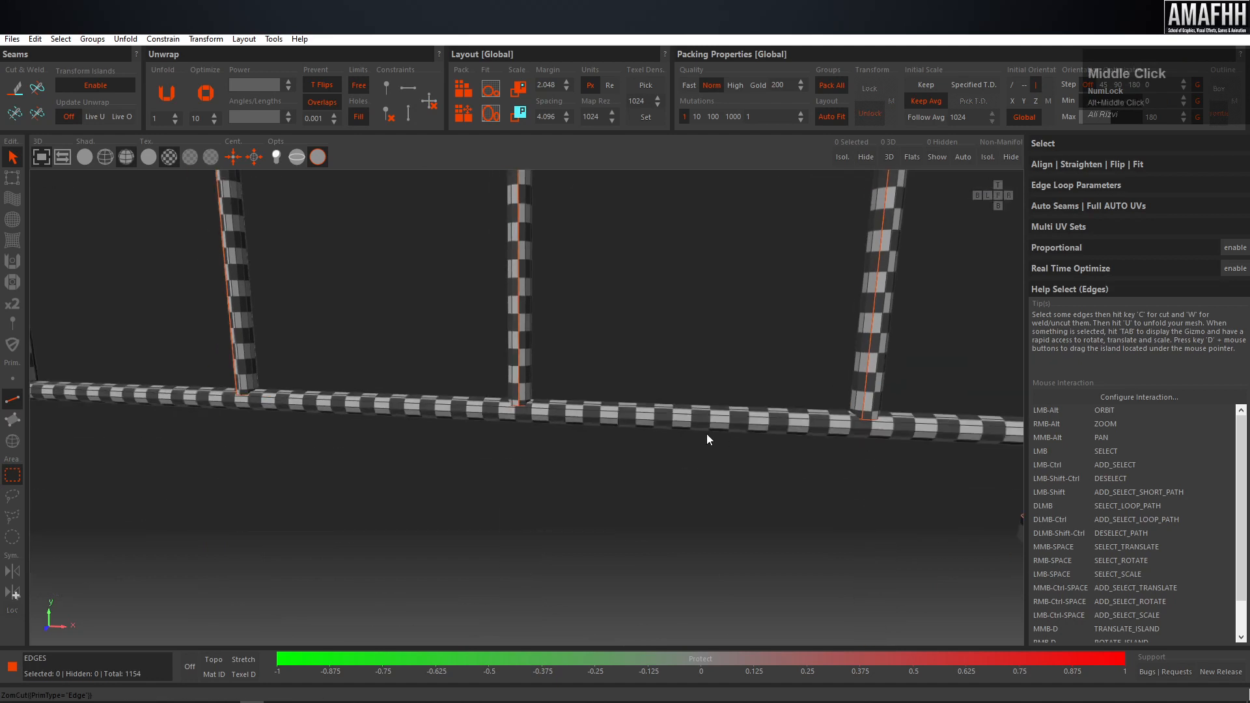
pyautogui.doubleClick(707, 428)
pyautogui.press('c')
pyautogui.keyDown('alt'); pyautogui.moveTo(707, 428); pyautogui.dragTo(869, 386, button='right'); pyautogui.keyUp('alt')
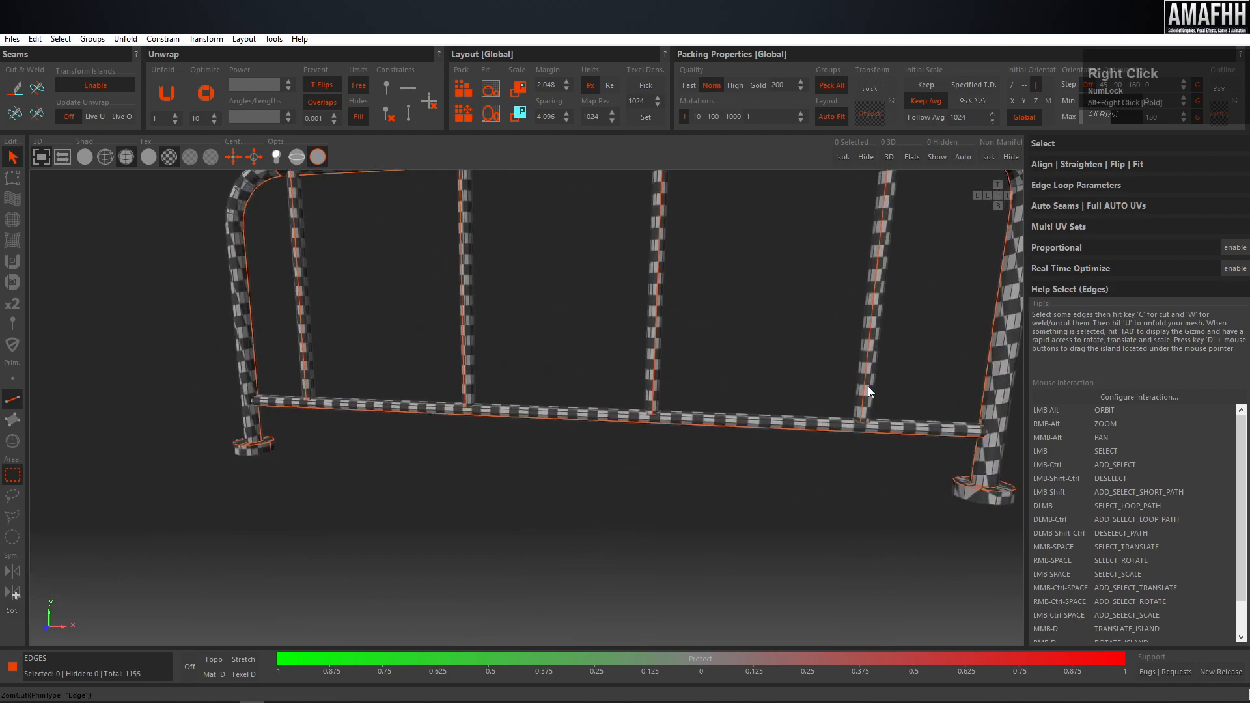
pyautogui.hotkey('ctrl', 'z')
# Cut a lengthwise seam along a chosen edge of the bottom rail and clear the selection.
pyautogui.keyDown('alt'); pyautogui.moveTo(819, 429); pyautogui.dragTo(810, 466); pyautogui.keyUp('alt')
pyautogui.click(789, 511)
pyautogui.keyDown('alt'); pyautogui.moveTo(778, 547); pyautogui.dragTo(760, 501, button='middle'); pyautogui.keyUp('alt')
pyautogui.scroll(5, 762, 488)
pyautogui.click(767, 467)
pyautogui.press('c')
pyautogui.click(767, 470)
pyautogui.click(888, 390)
pyautogui.keyDown('alt'); pyautogui.moveTo(888, 390); pyautogui.dragTo(727, 384, button='right'); pyautogui.keyUp('alt')
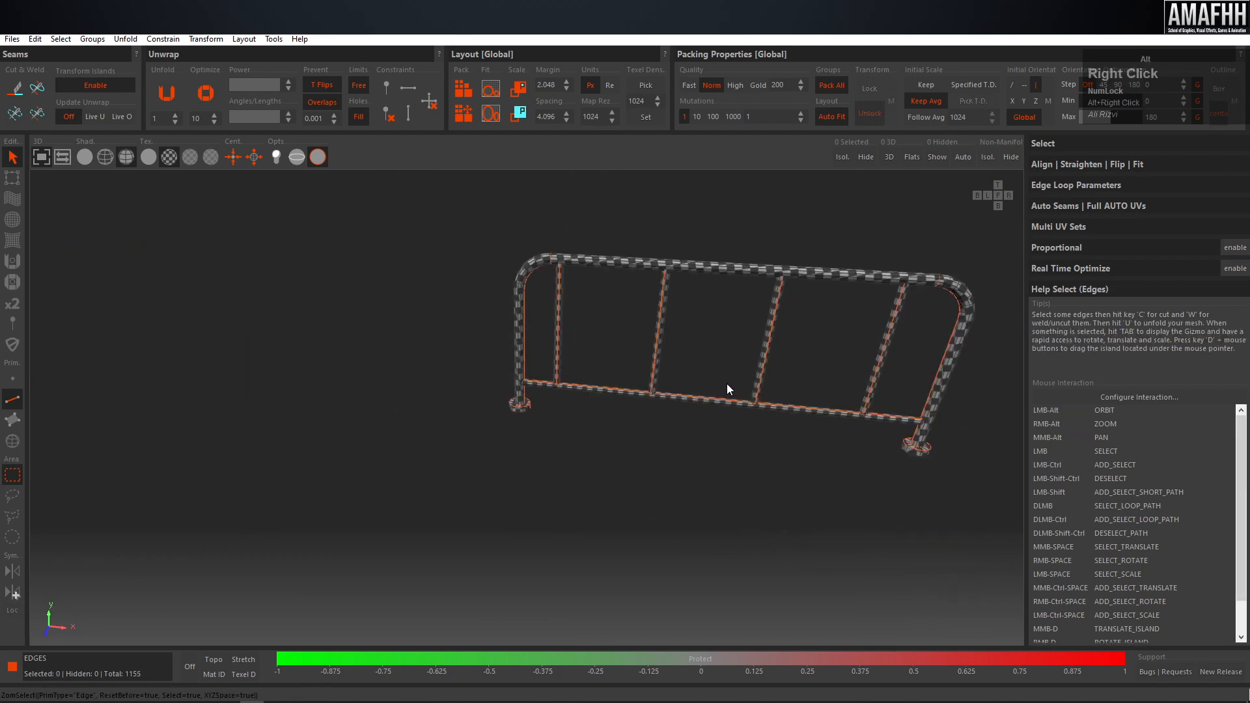
pyautogui.keyDown('alt'); pyautogui.moveTo(787, 375); pyautogui.dragTo(780, 369); pyautogui.keyUp('alt')
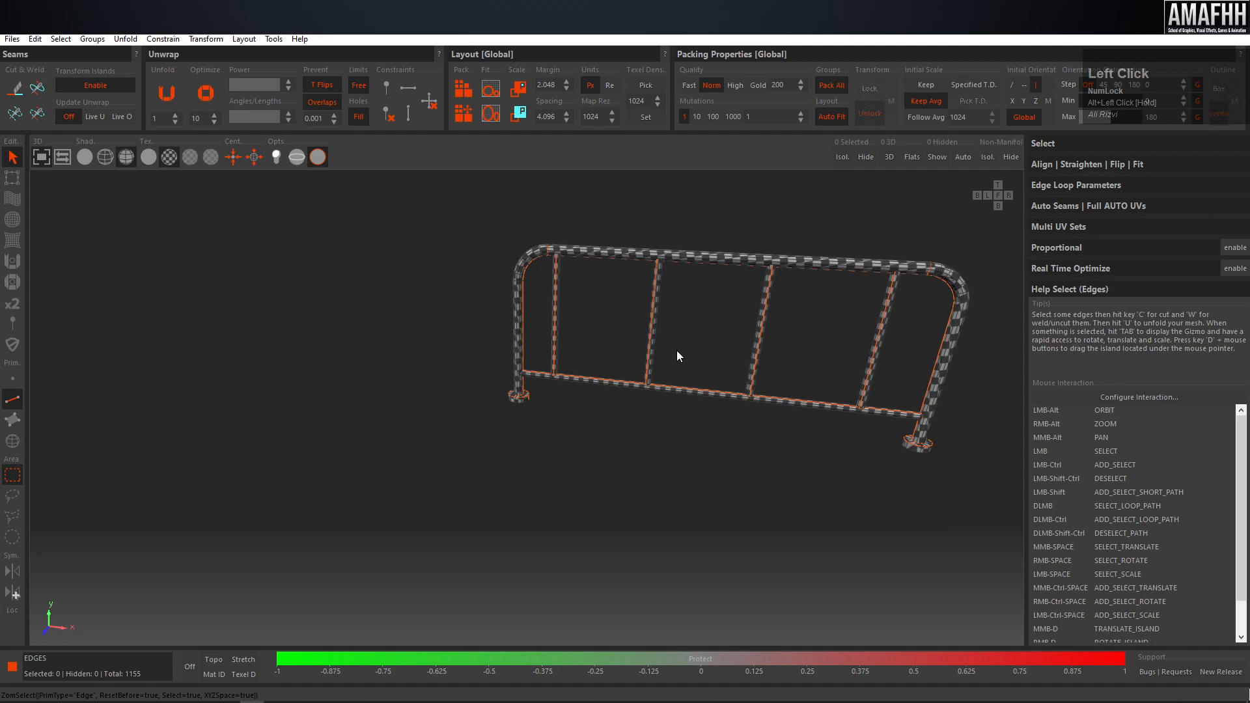
# Show the UV view beside the 3D view and unfold the pipe and flange islands.
pyautogui.press('space')
pyautogui.press('f')
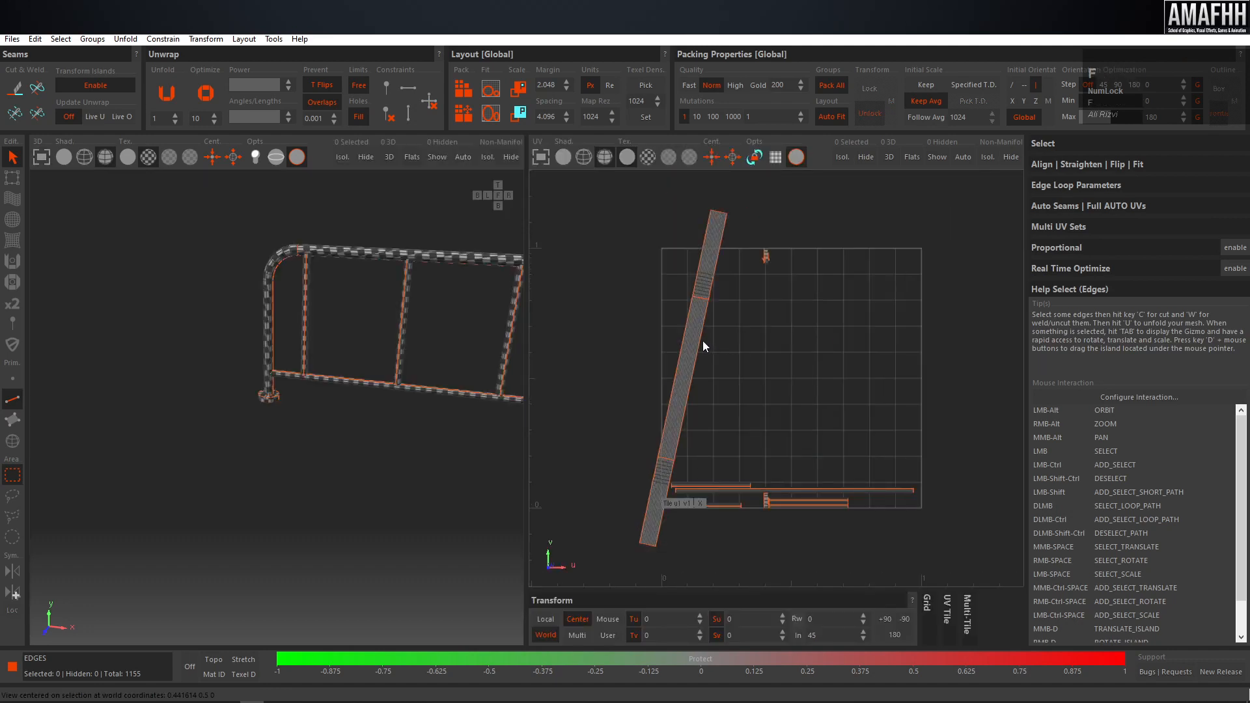
pyautogui.scroll(2, 697, 340)
pyautogui.press('u')
pyautogui.press('u')
pyautogui.press('u')
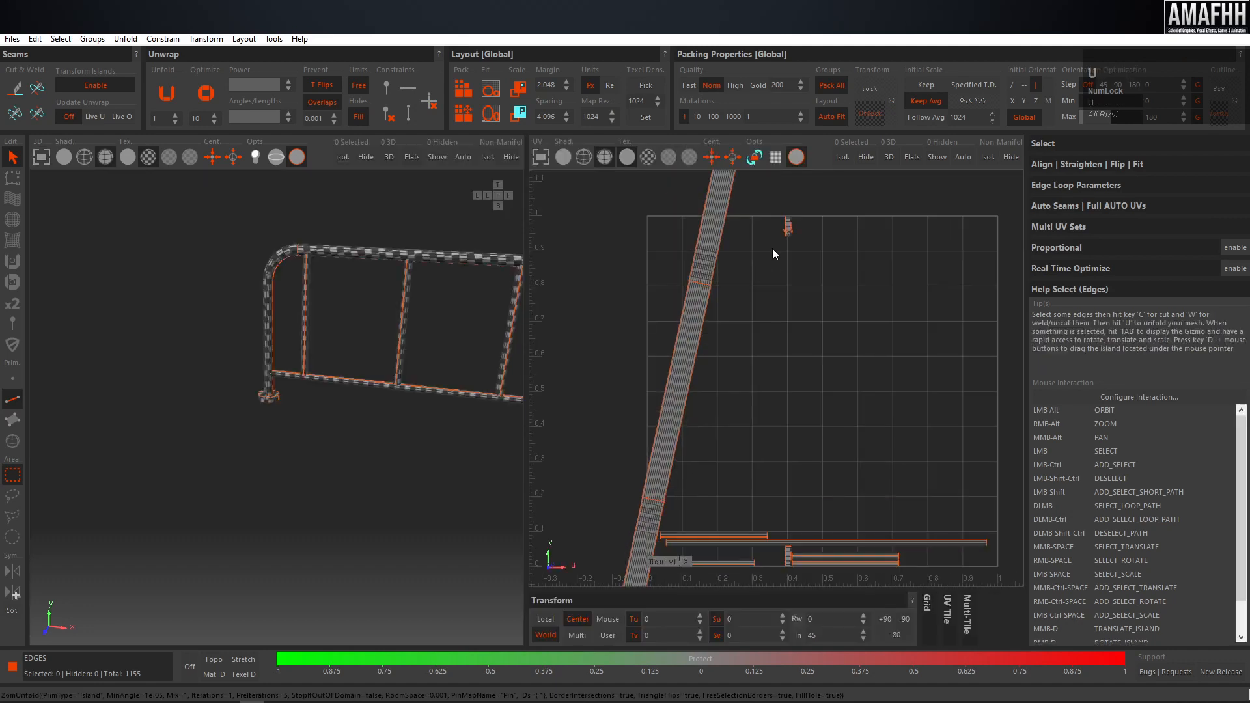
pyautogui.press('u')
pyautogui.press('u')
pyautogui.press('u')
pyautogui.press('u')
pyautogui.press('u')
pyautogui.press('u')
pyautogui.press('u')
pyautogui.press('u')
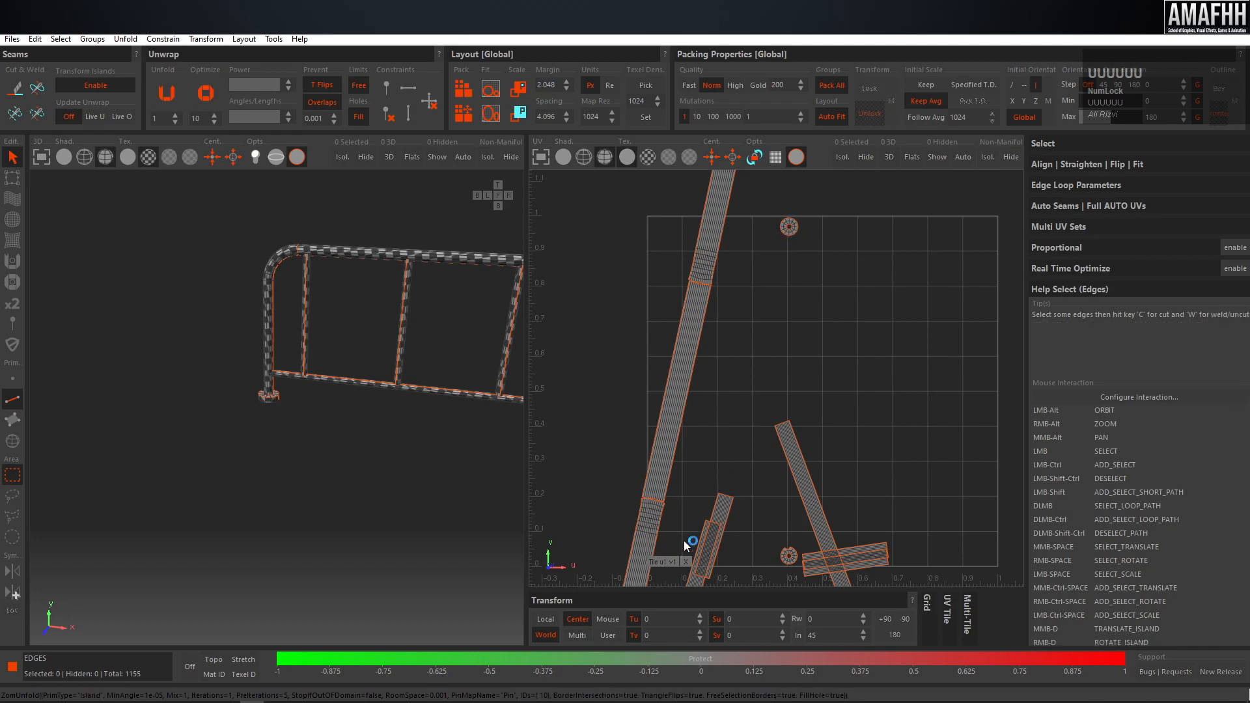
# Unfold the railing's islands again from the 3D view and pack the UV layout.
pyautogui.middleClick(260, 315)
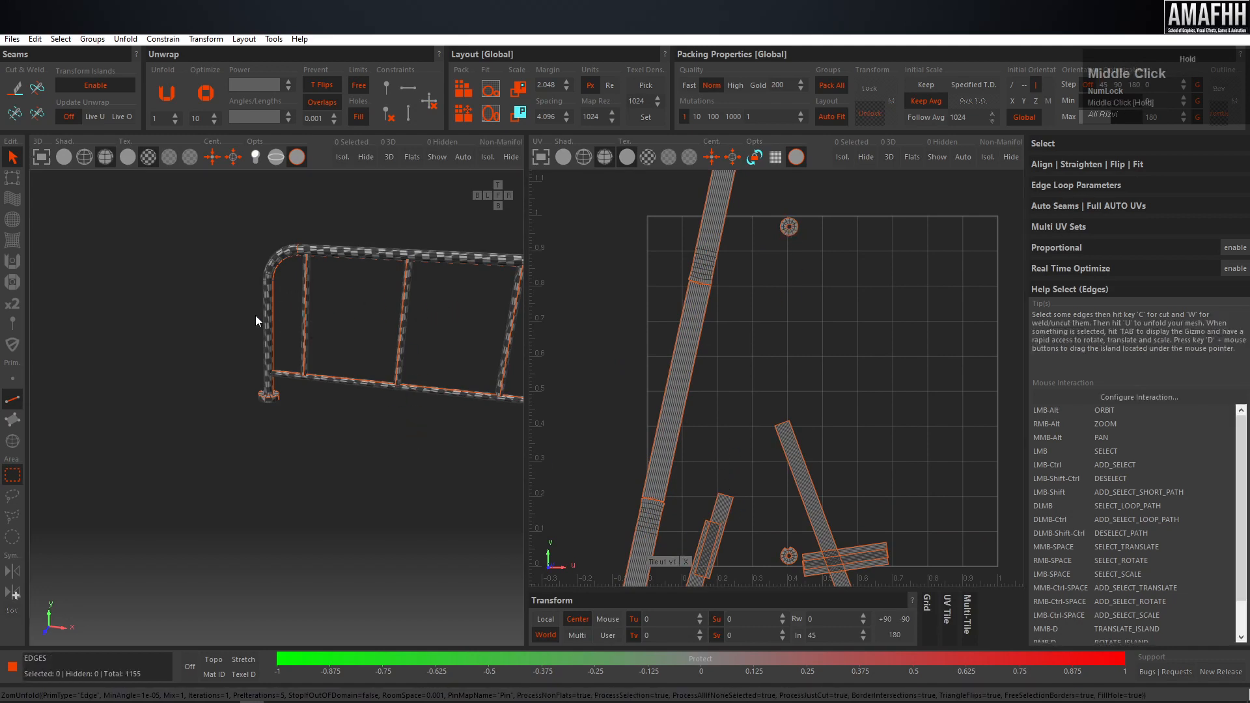
pyautogui.scroll(-2, 311, 331)
pyautogui.middleClick(290, 328)
pyautogui.keyDown('alt'); pyautogui.moveTo(463, 329); pyautogui.dragTo(435, 329, button='middle'); pyautogui.keyUp('alt')
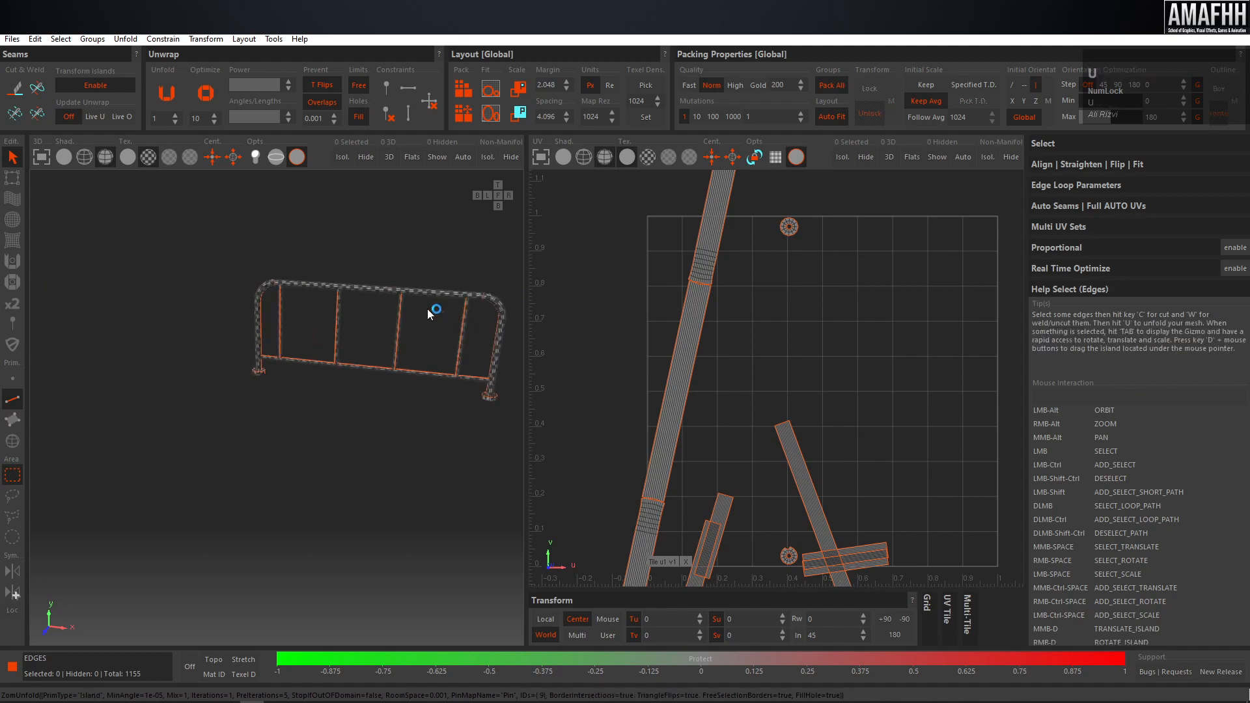
pyautogui.press('u')
pyautogui.press('u')
pyautogui.press('u')
pyautogui.press('u')
pyautogui.press('u')
pyautogui.press('u')
pyautogui.press('u')
pyautogui.press('u')
pyautogui.press('u')
pyautogui.press('u')
pyautogui.press('u')
pyautogui.press('u')
pyautogui.press('u')
pyautogui.press('u')
pyautogui.press('u')
pyautogui.press('u')
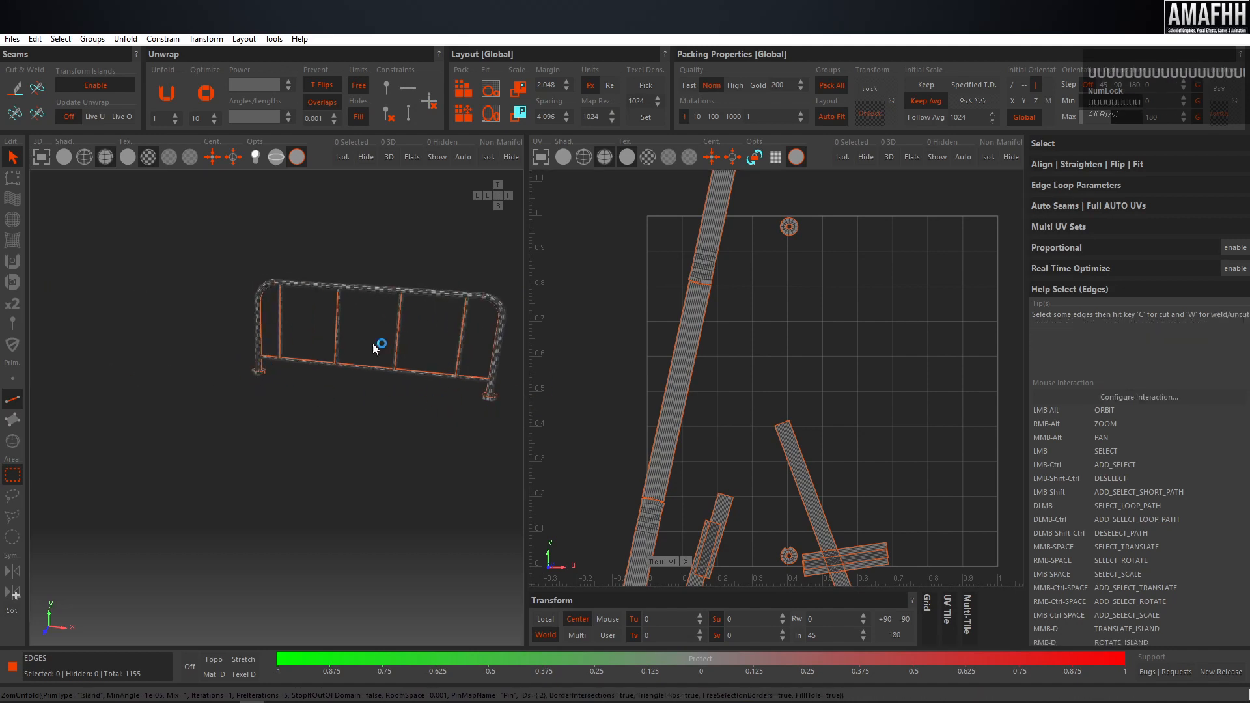
pyautogui.press('p')
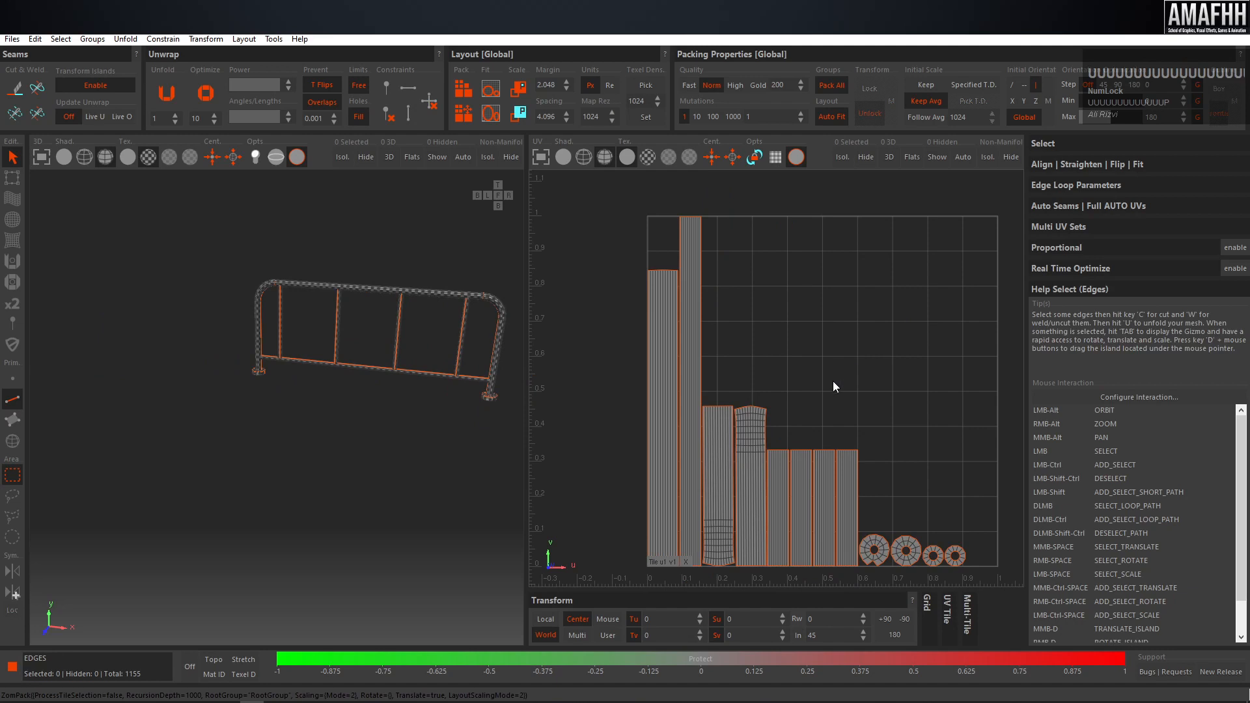
# Cut the middle edge loop of the notched flange island in the UV view and unfold the separated pieces.
pyautogui.scroll(-2, 761, 461)
pyautogui.moveTo(959, 486); pyautogui.dragTo(839, 405, button='middle')
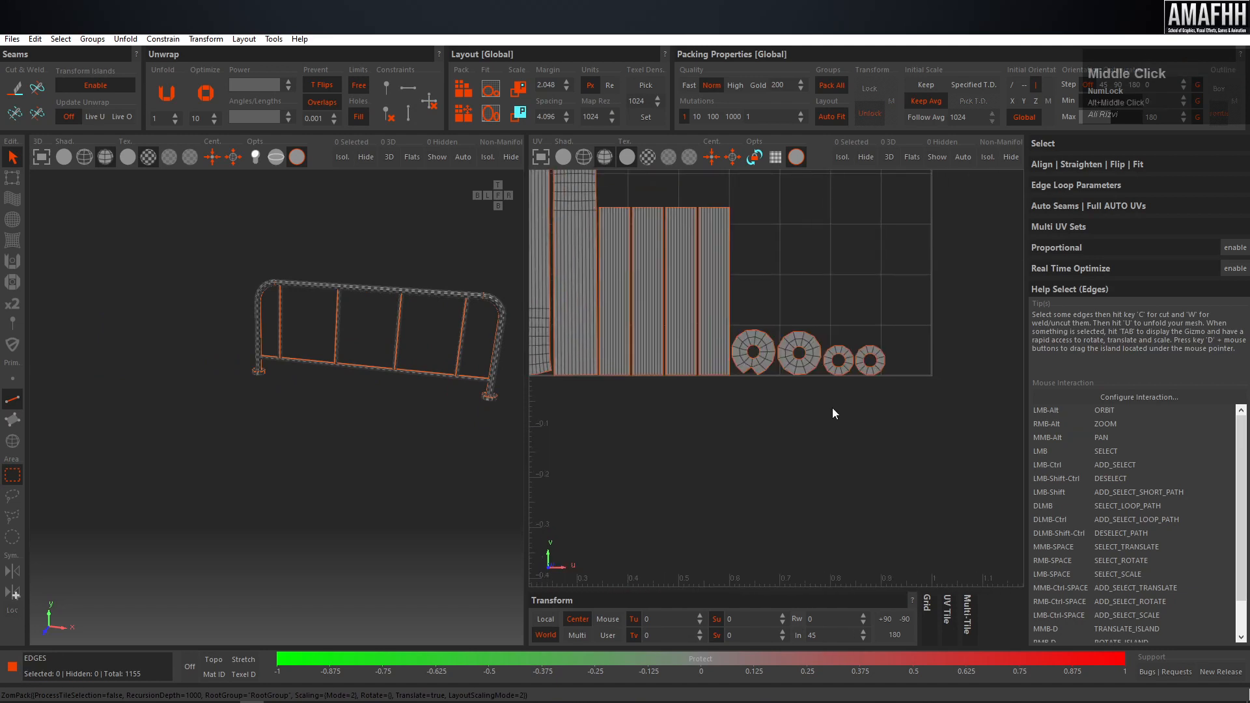
pyautogui.scroll(4, 678, 346)
pyautogui.click(697, 319)
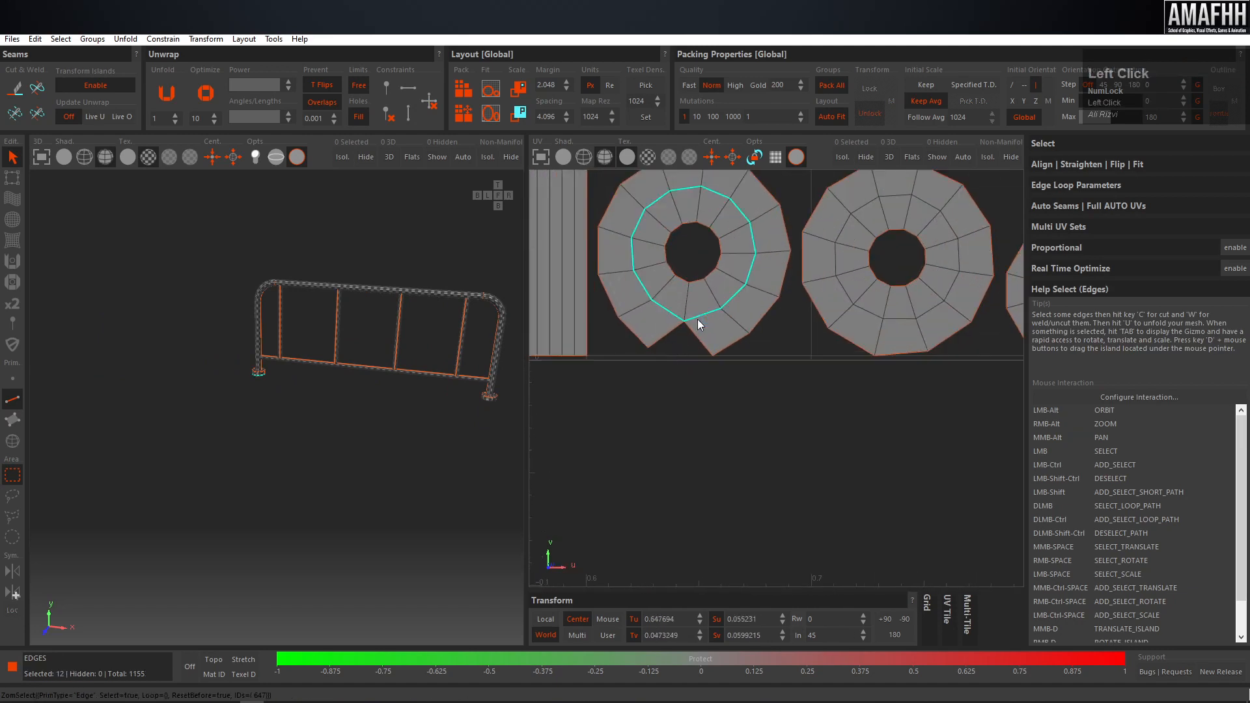
pyautogui.scroll(2, 701, 302)
pyautogui.press('c')
pyautogui.click(710, 355)
pyautogui.press('u')
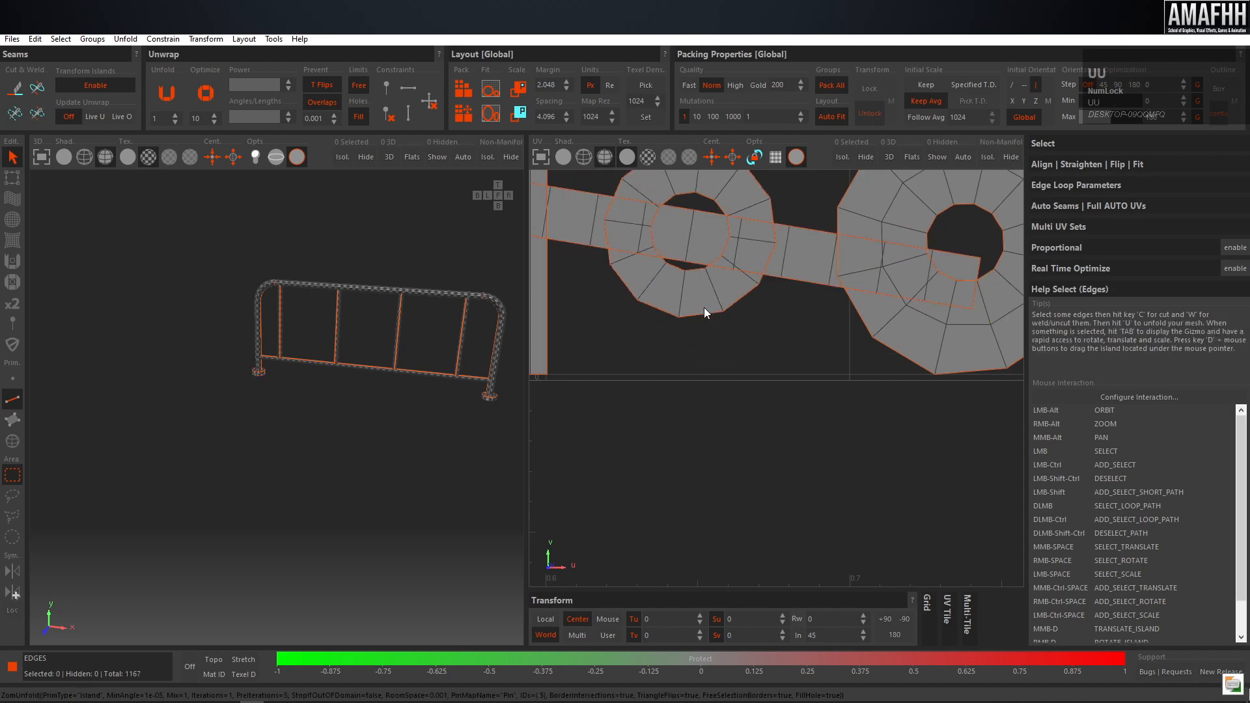
# Pack all UV islands again and check the layout against the railing.
pyautogui.press('p')
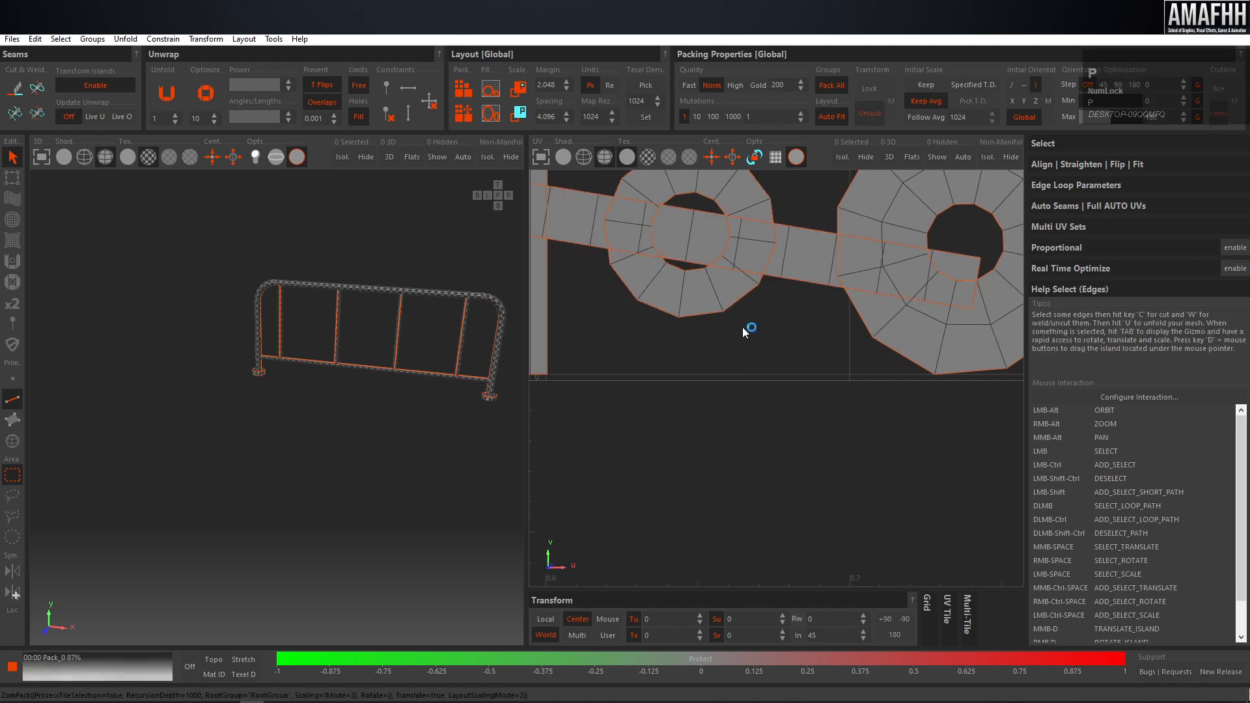
pyautogui.scroll(-5, 742, 390)
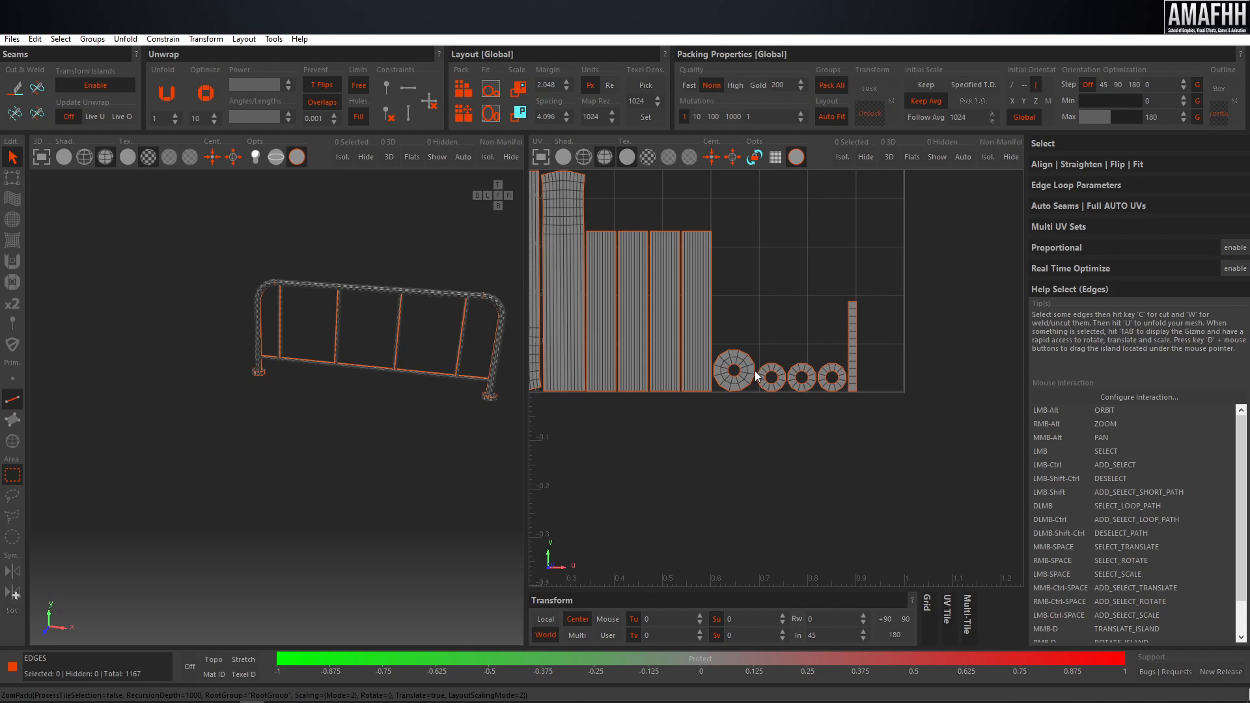
pyautogui.scroll(2, 694, 255)
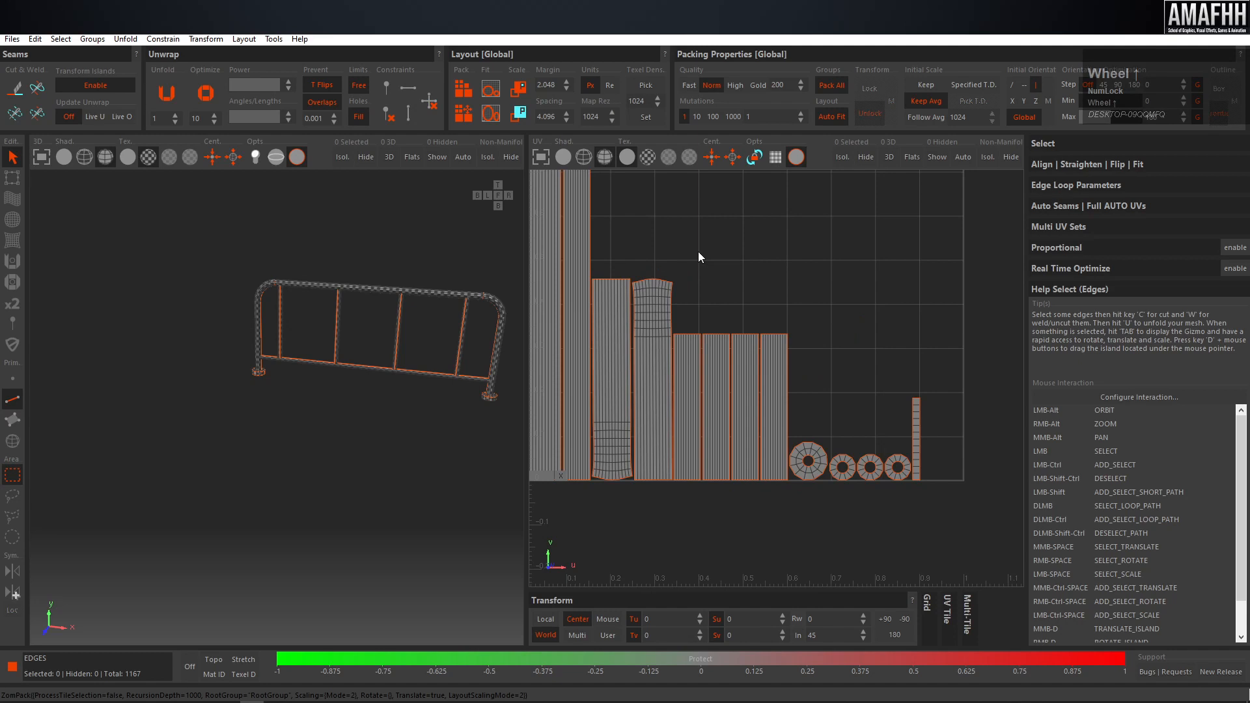
pyautogui.keyDown('alt'); pyautogui.moveTo(393, 305); pyautogui.dragTo(338, 256); pyautogui.keyUp('alt')
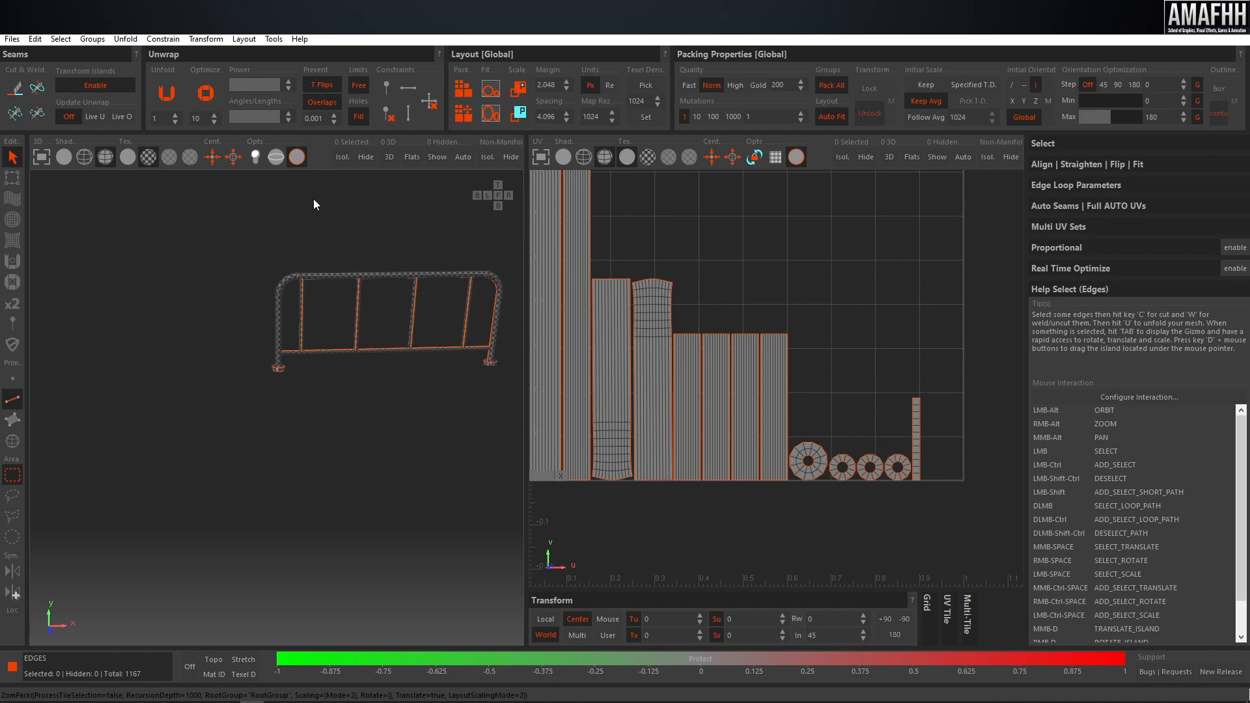
# Save the unwrapped railing back to 3ds Max and convert it to Editable Poly.
pyautogui.click(352, 226)
pyautogui.hotkey('ctrl', 's')
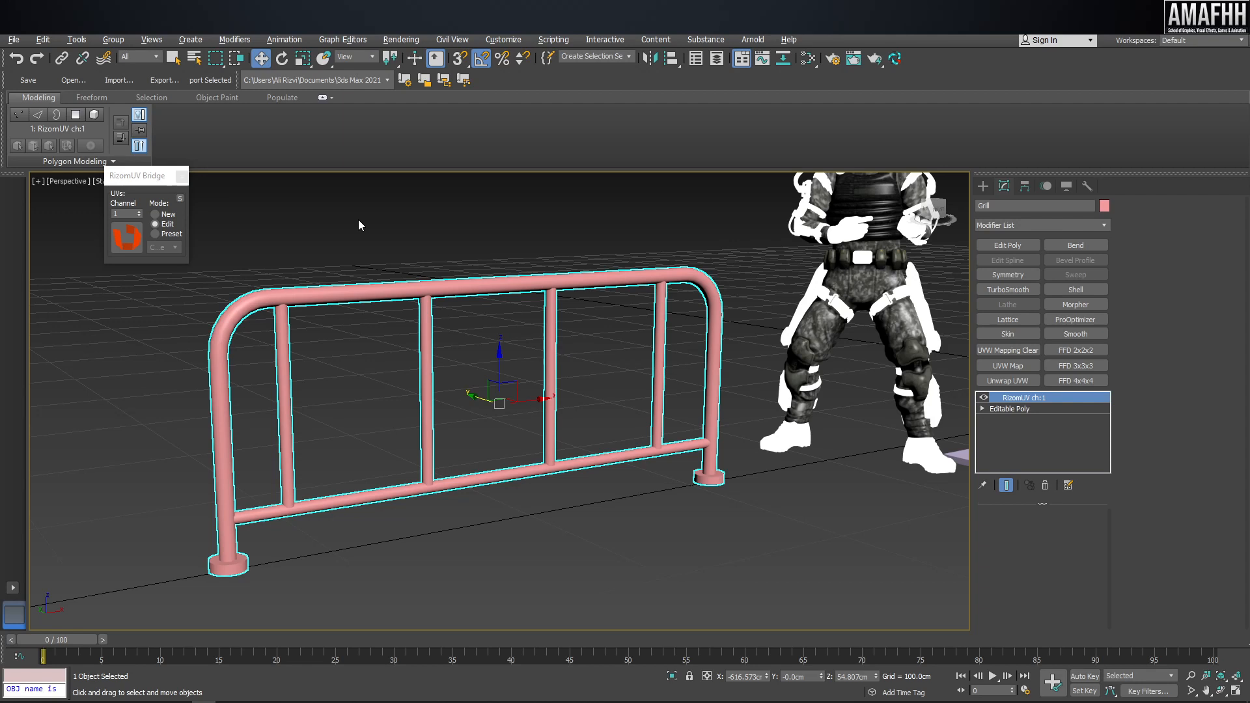
pyautogui.rightClick(454, 285)
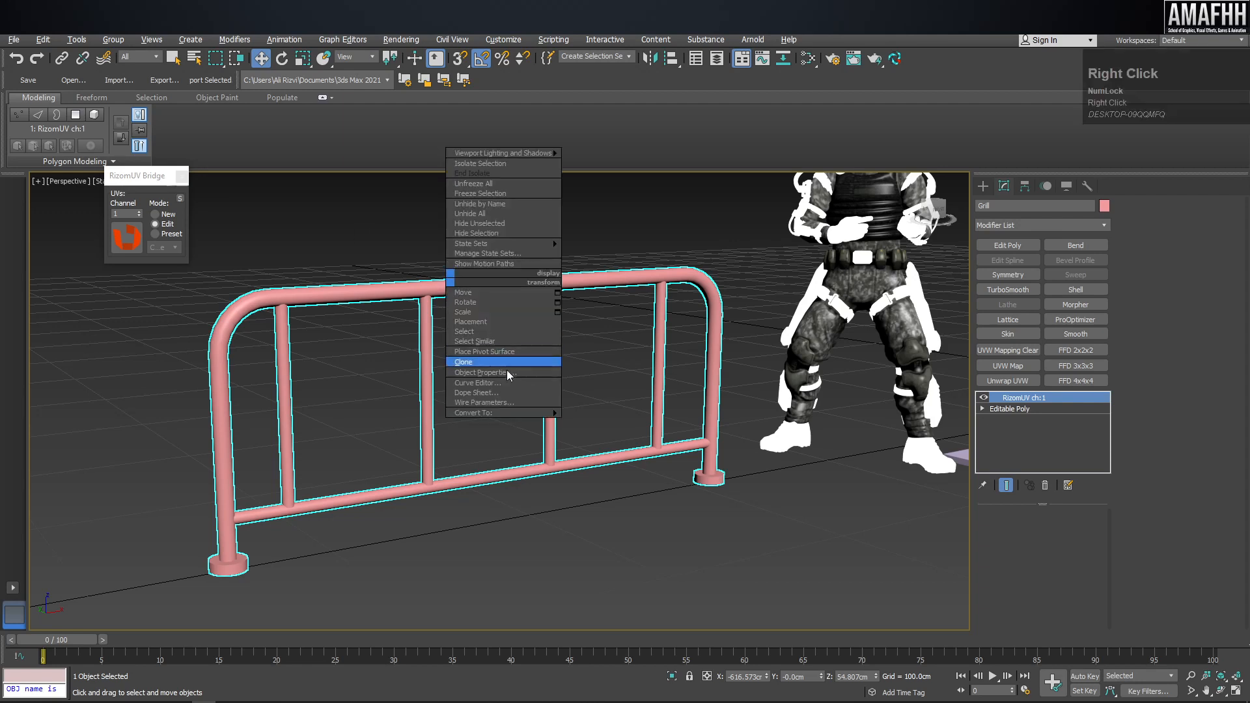
pyautogui.moveTo(517, 413)
pyautogui.click(608, 423)
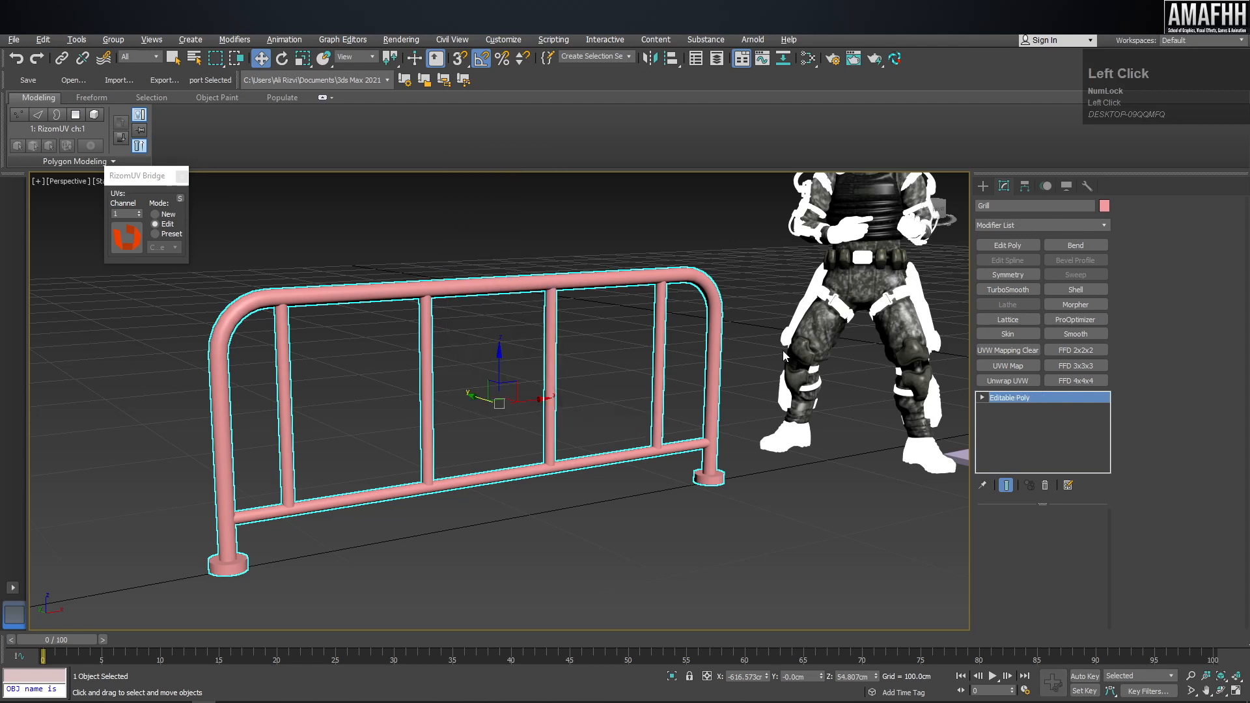
pyautogui.scroll(-6, 642, 344)
pyautogui.keyDown('alt'); pyautogui.moveTo(642, 344); pyautogui.dragTo(382, 310, button='middle'); pyautogui.keyUp('alt')
pyautogui.scroll(4, 597, 381)
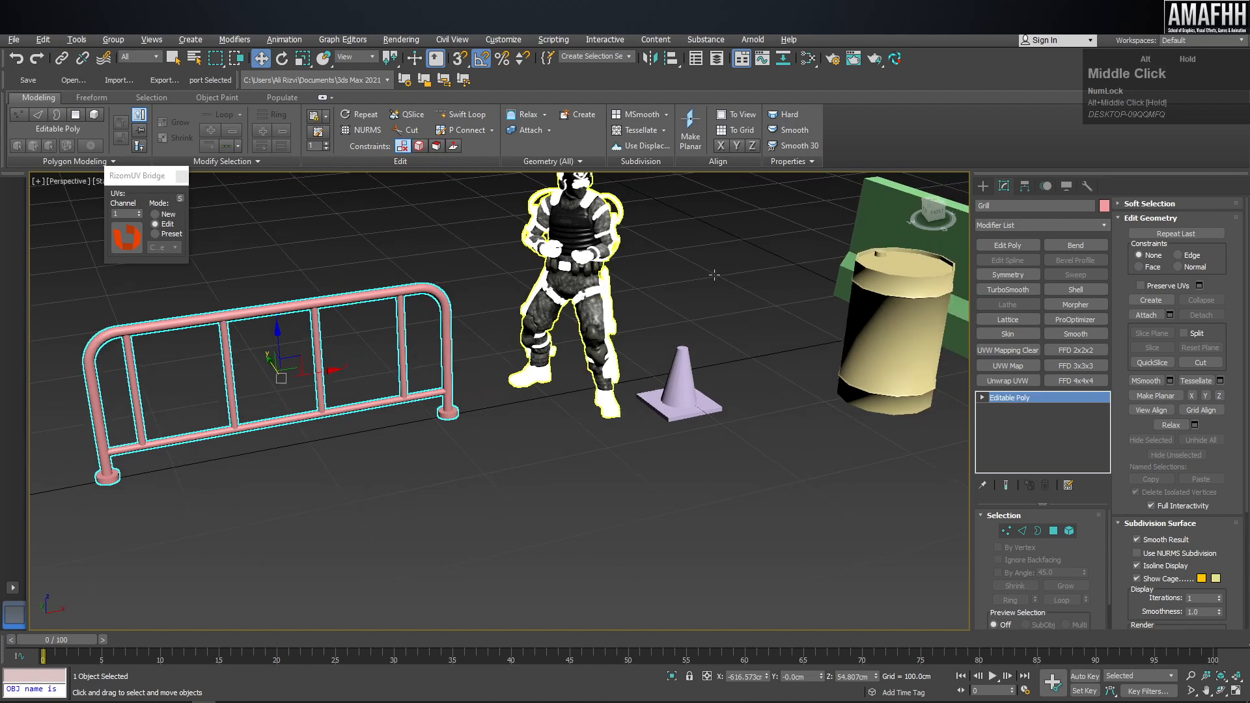
# Move the soldier figure along the Y axis to about 266 cm, clear of the railing and other props.
pyautogui.click(584, 294)
pyautogui.keyDown('alt'); pyautogui.moveTo(584, 294); pyautogui.dragTo(650, 325, button='middle'); pyautogui.keyUp('alt')
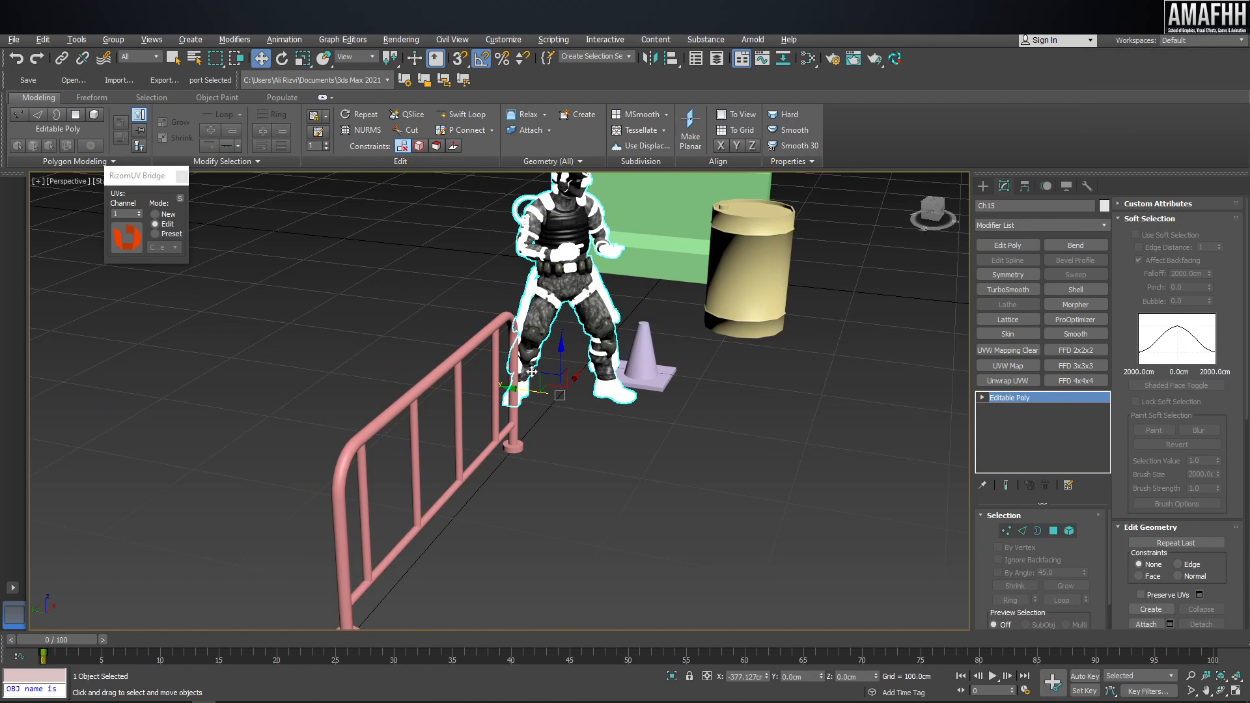
pyautogui.moveTo(529, 391); pyautogui.dragTo(223, 335)
pyautogui.middleClick(476, 340)
pyautogui.scroll(-3, 496, 336)
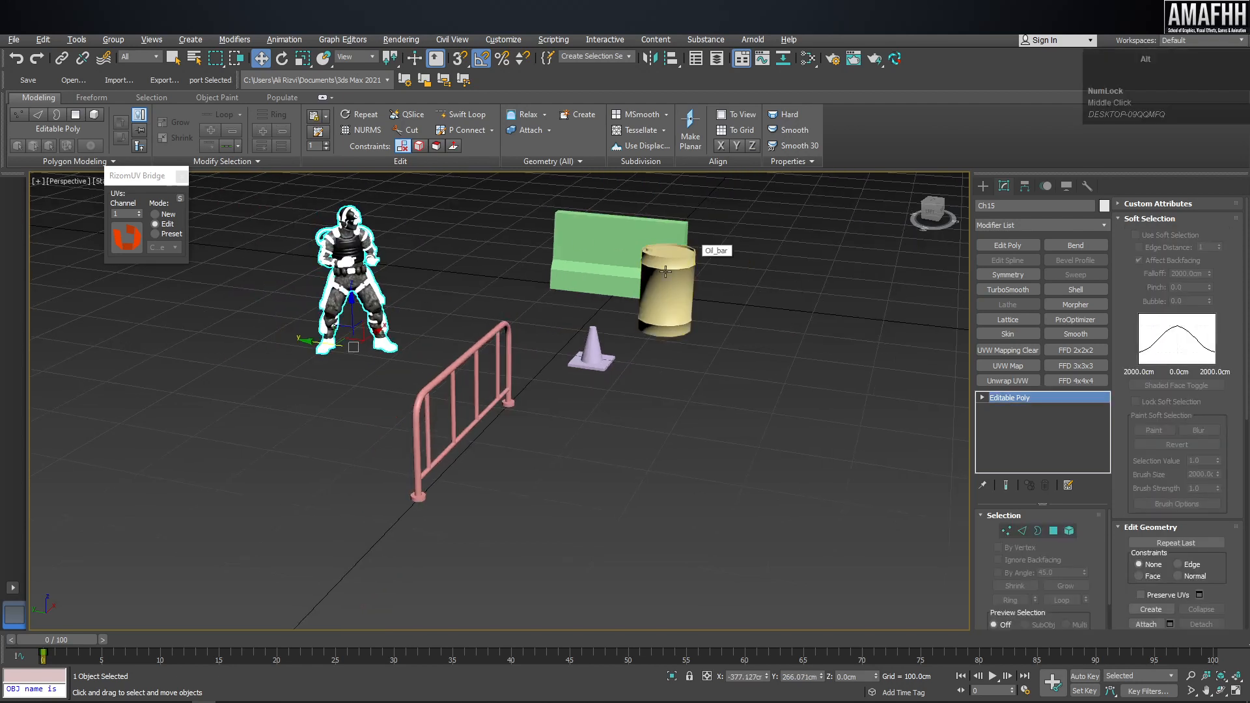
# Select the road block, barrel, cone and railing together, add an Unwrap UVW modifier and open the UV editor.
pyautogui.keyDown('alt'); pyautogui.moveTo(692, 252); pyautogui.dragTo(830, 314, button='middle'); pyautogui.keyUp('alt')
pyautogui.click(830, 314)
pyautogui.moveTo(457, 177); pyautogui.dragTo(780, 287)
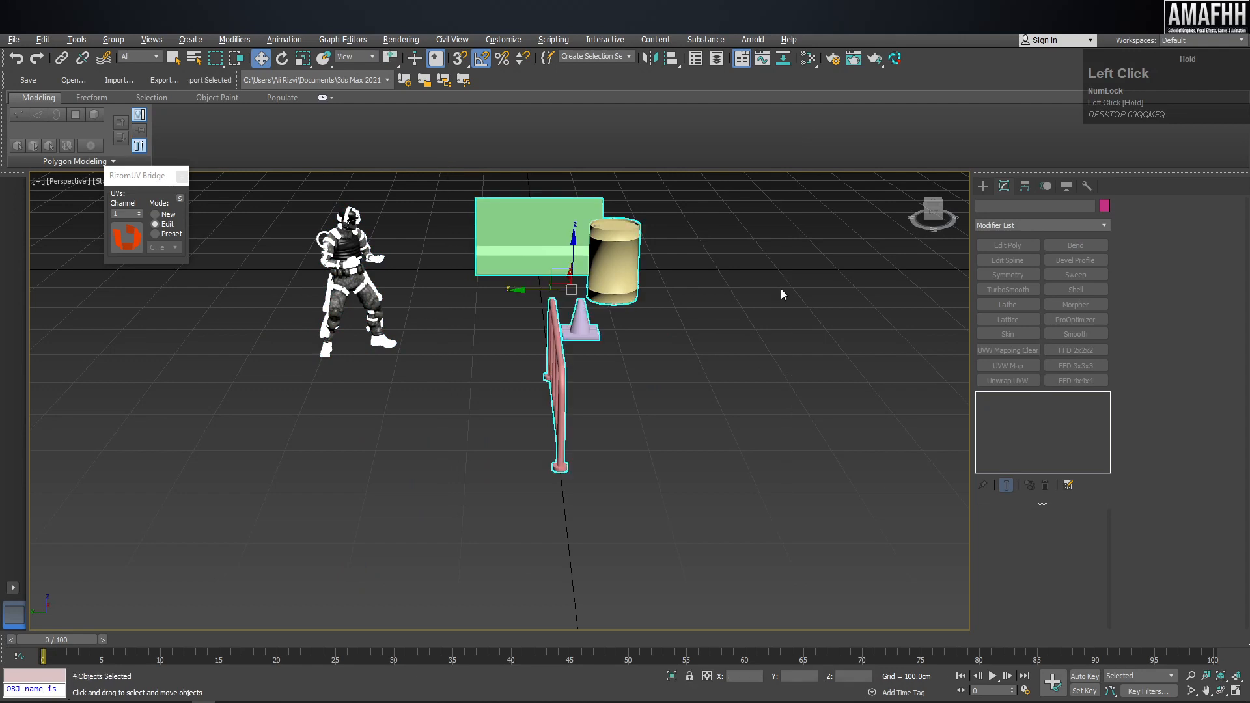
pyautogui.click(1020, 383)
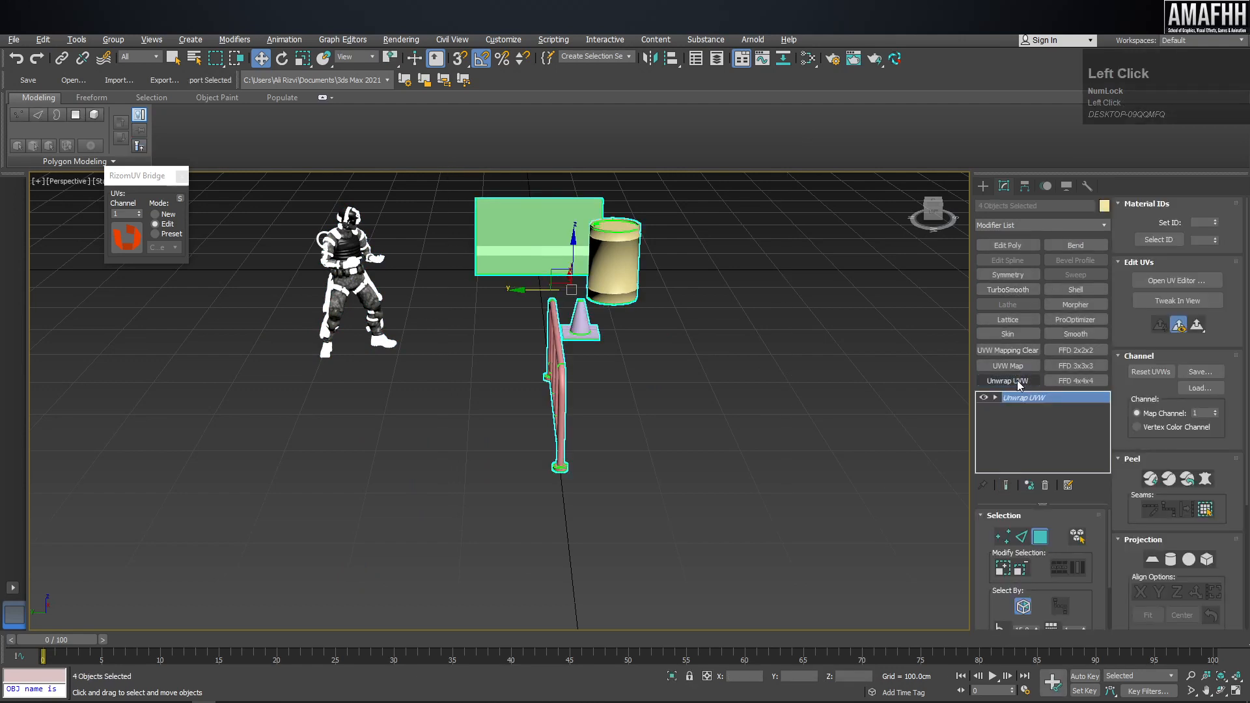
pyautogui.click(1177, 282)
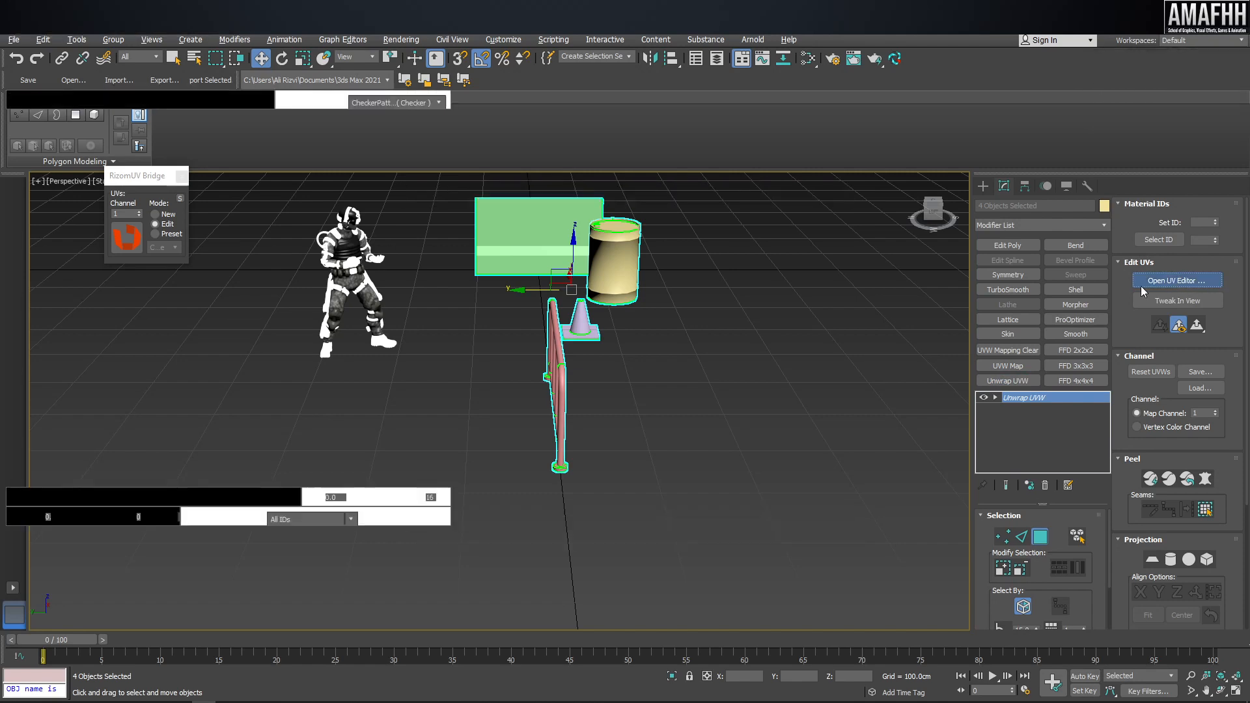
pyautogui.click(397, 78)
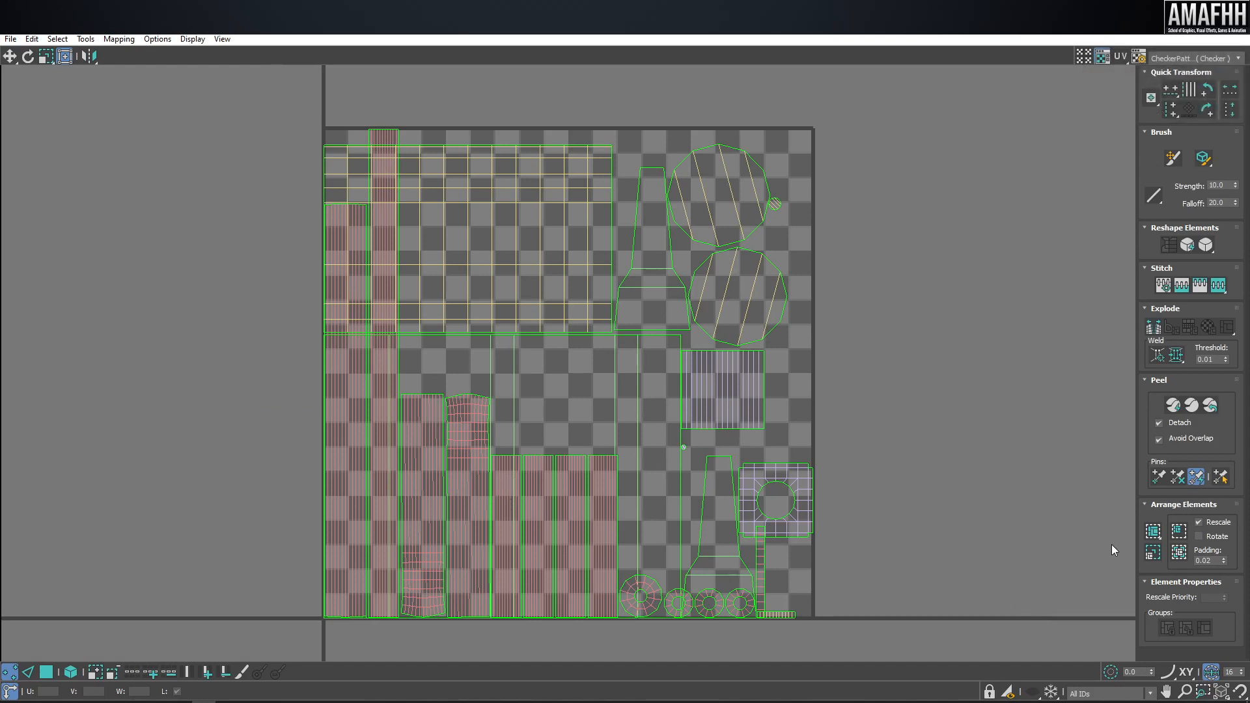
# Pack all polygons of the four props into one shared UV layout and convert the props back to Editable Poly.
pyautogui.click(46, 672)
pyautogui.moveTo(291, 92); pyautogui.dragTo(1105, 547)
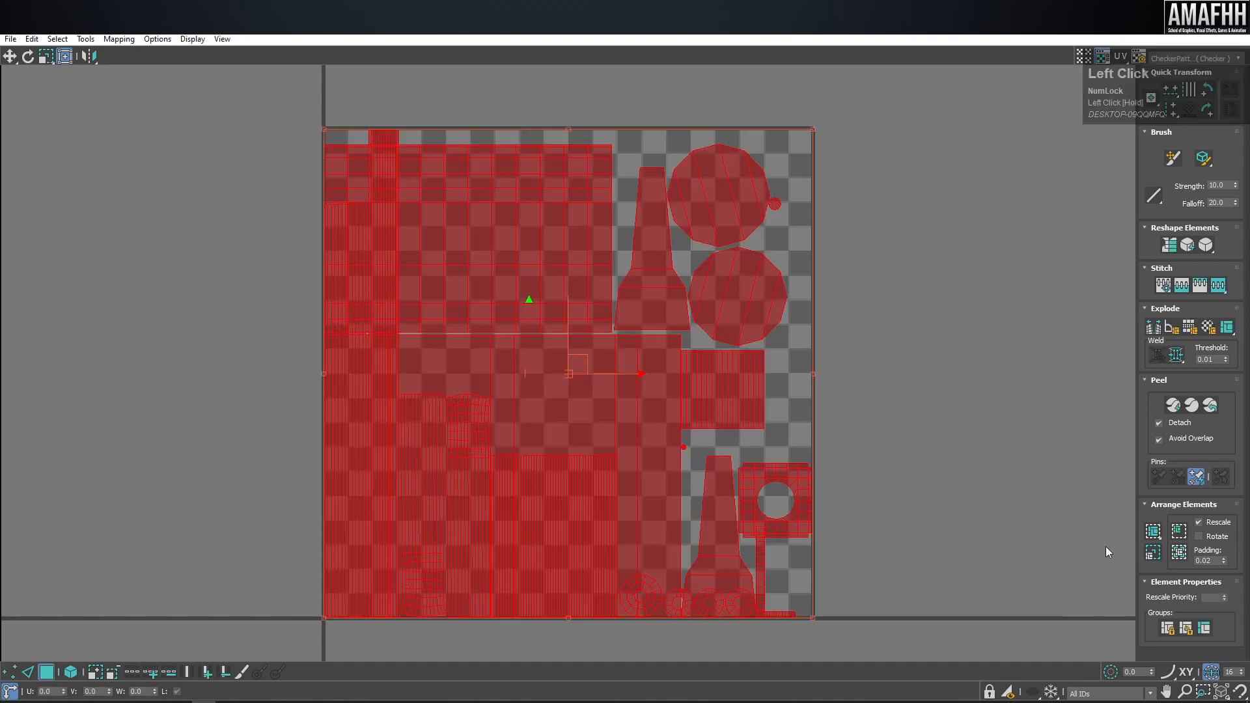
pyautogui.click(1153, 530)
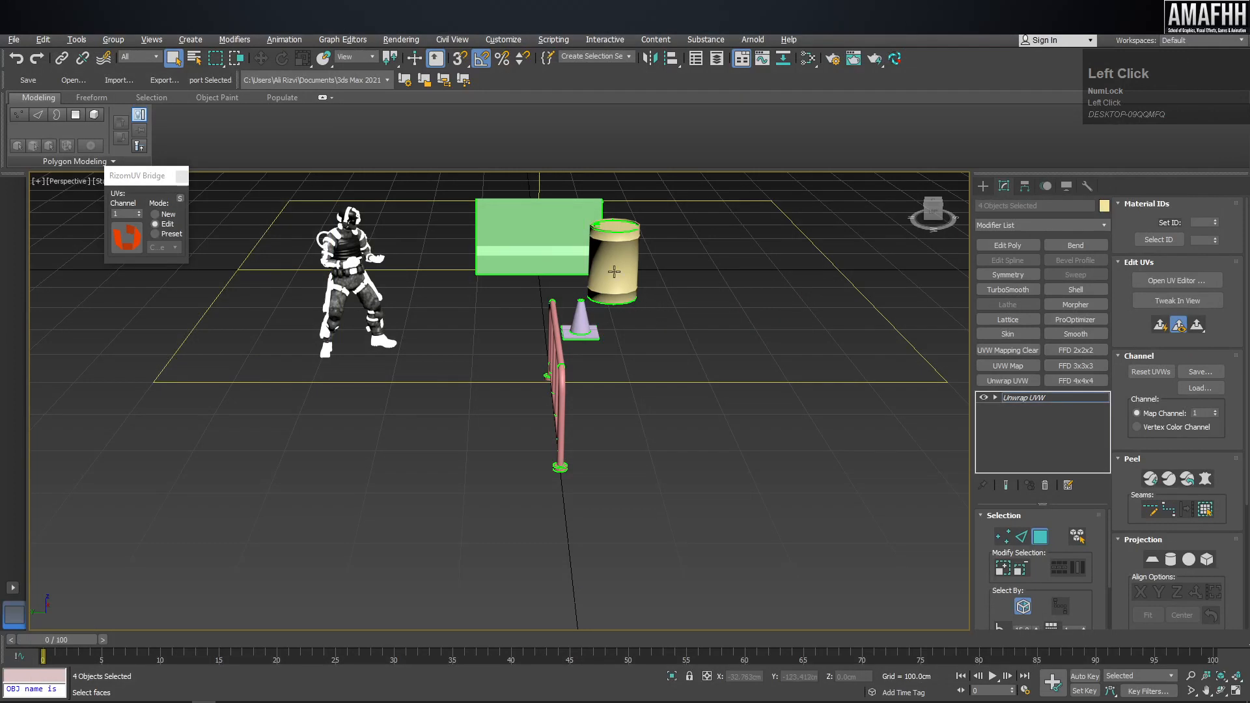
pyautogui.rightClick(615, 267)
pyautogui.moveTo(716, 401)
pyautogui.click(758, 410)
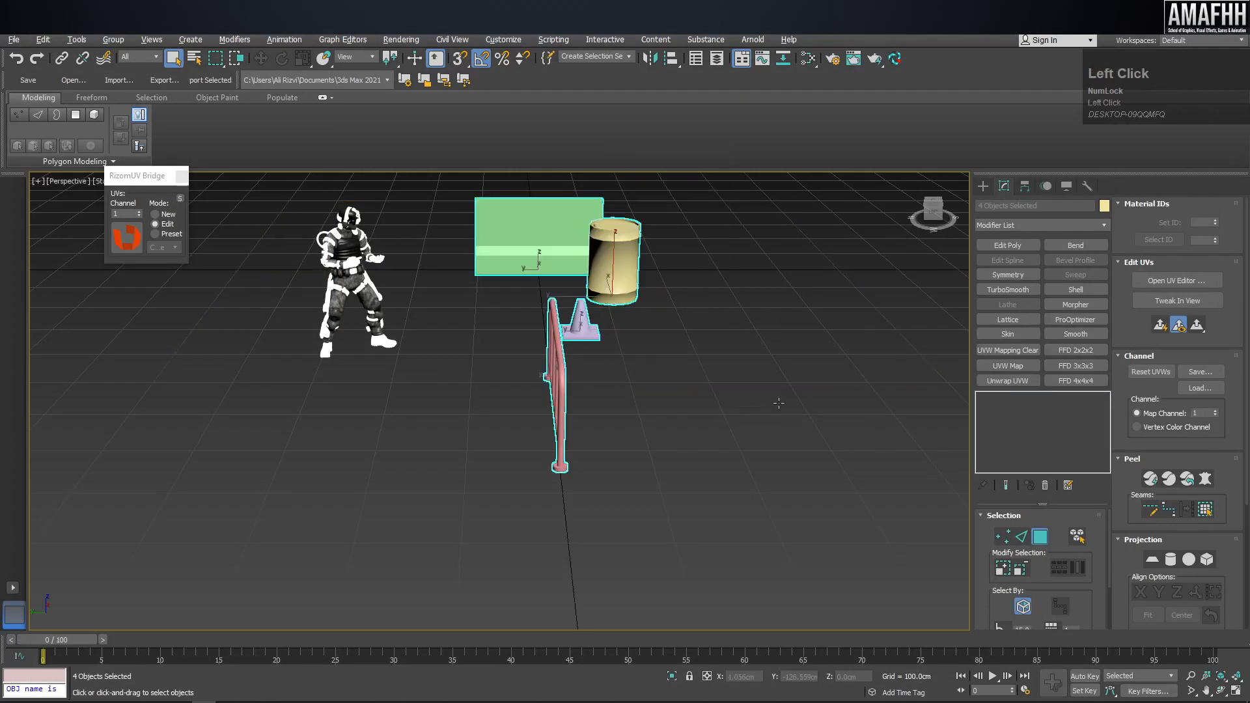
# Create a Standard (Legacy) material in the Slate Material Editor and name it Props.
pyautogui.keyDown('alt'); pyautogui.moveTo(768, 382); pyautogui.dragTo(560, 369, button='middle'); pyautogui.keyUp('alt')
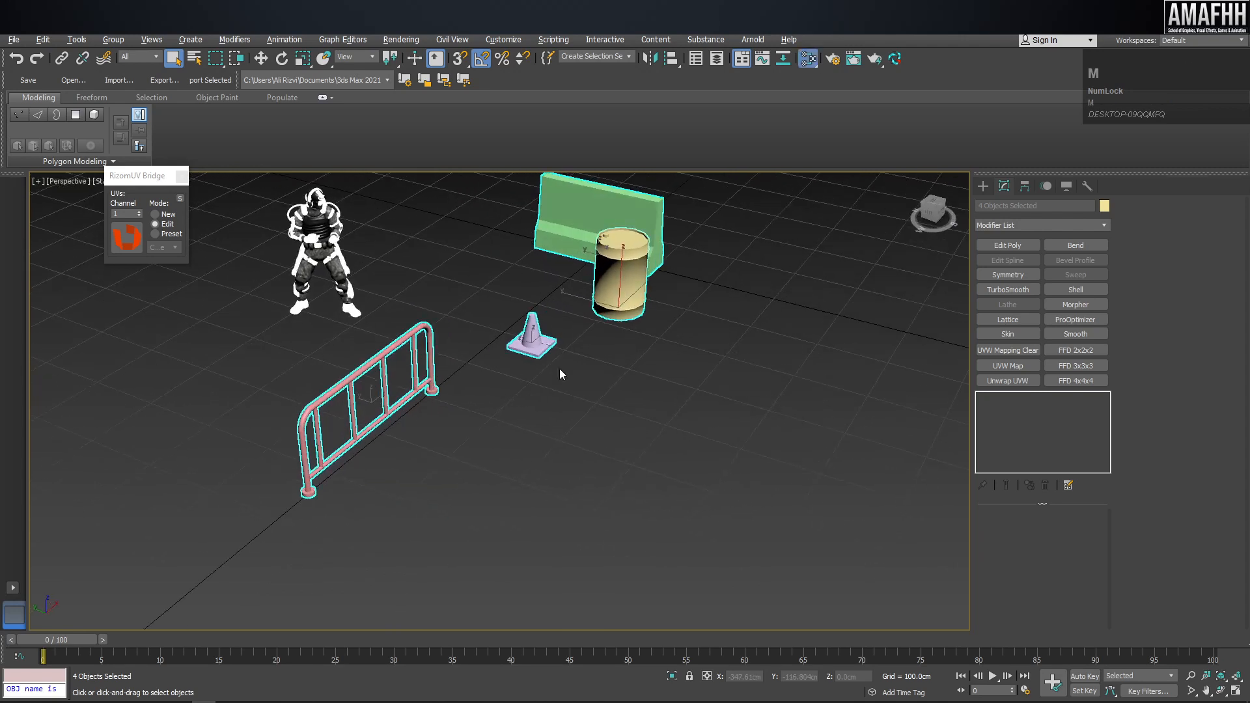
pyautogui.press('m')
pyautogui.moveTo(400, 458); pyautogui.dragTo(673, 353)
pyautogui.doubleClick(656, 376)
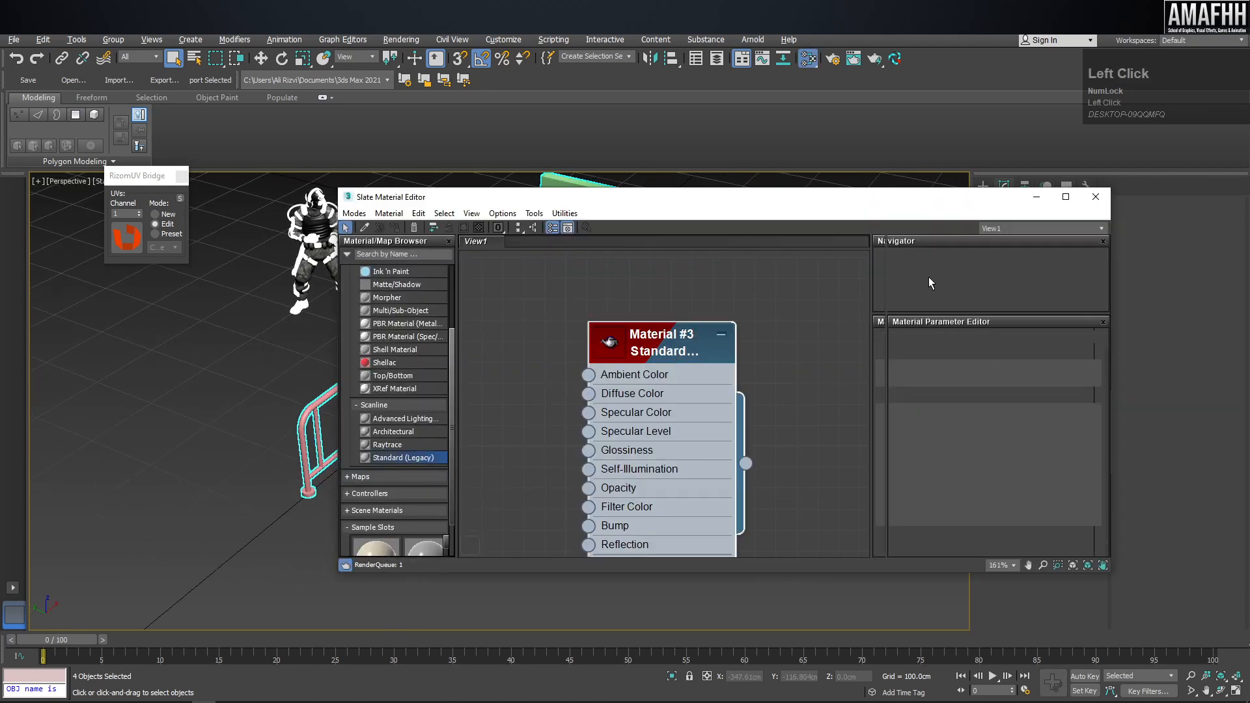
pyautogui.click(947, 336)
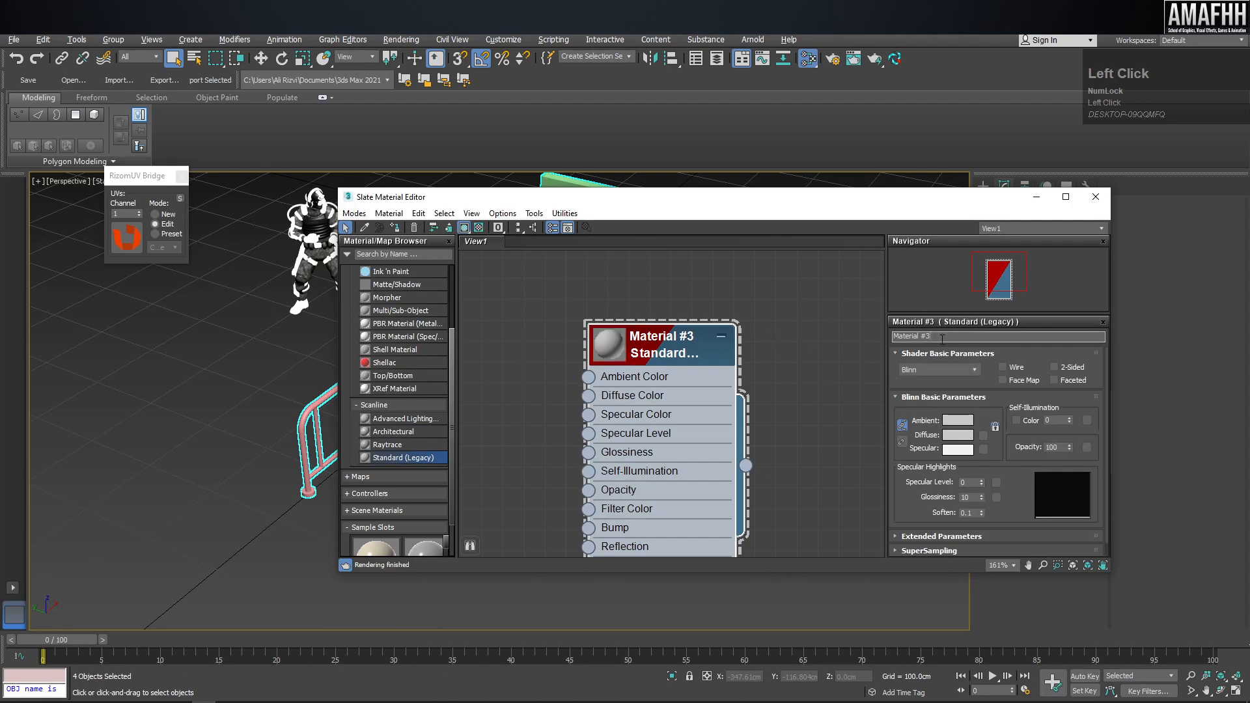
pyautogui.write('Props')
pyautogui.press('Return')
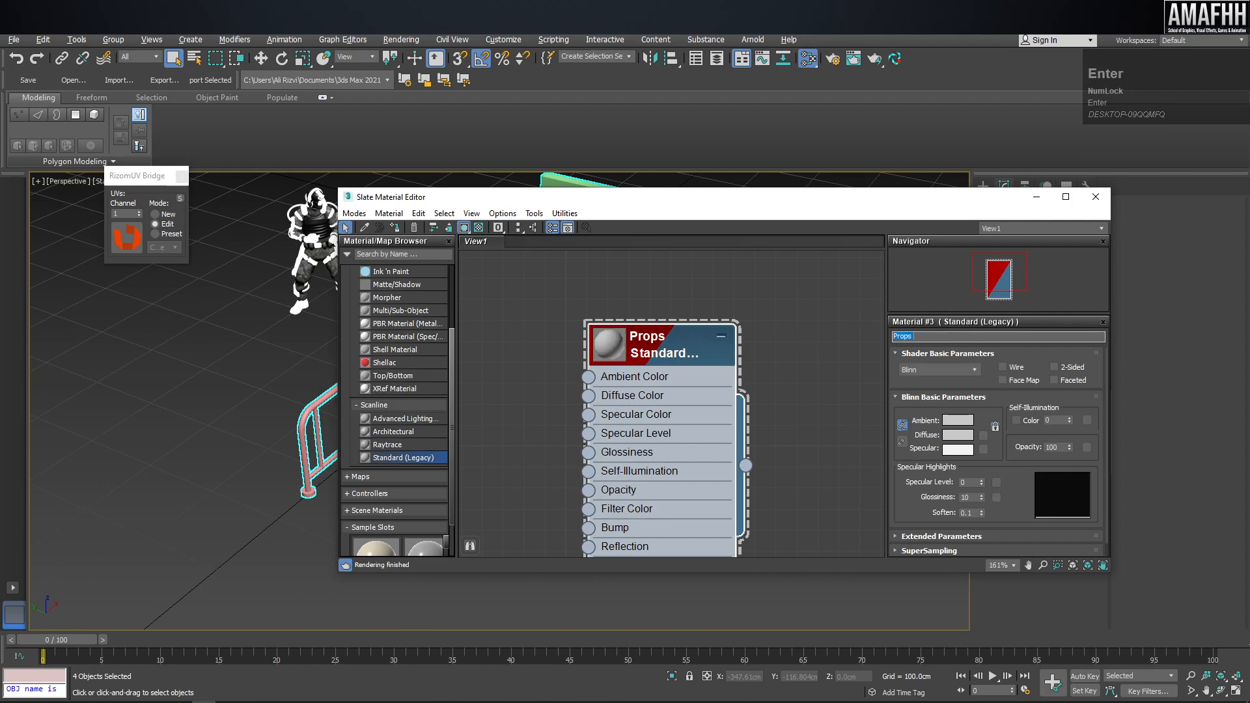
# Assign the Props material to the four selected props and close the material editor.
pyautogui.moveTo(677, 197); pyautogui.dragTo(1044, 188)
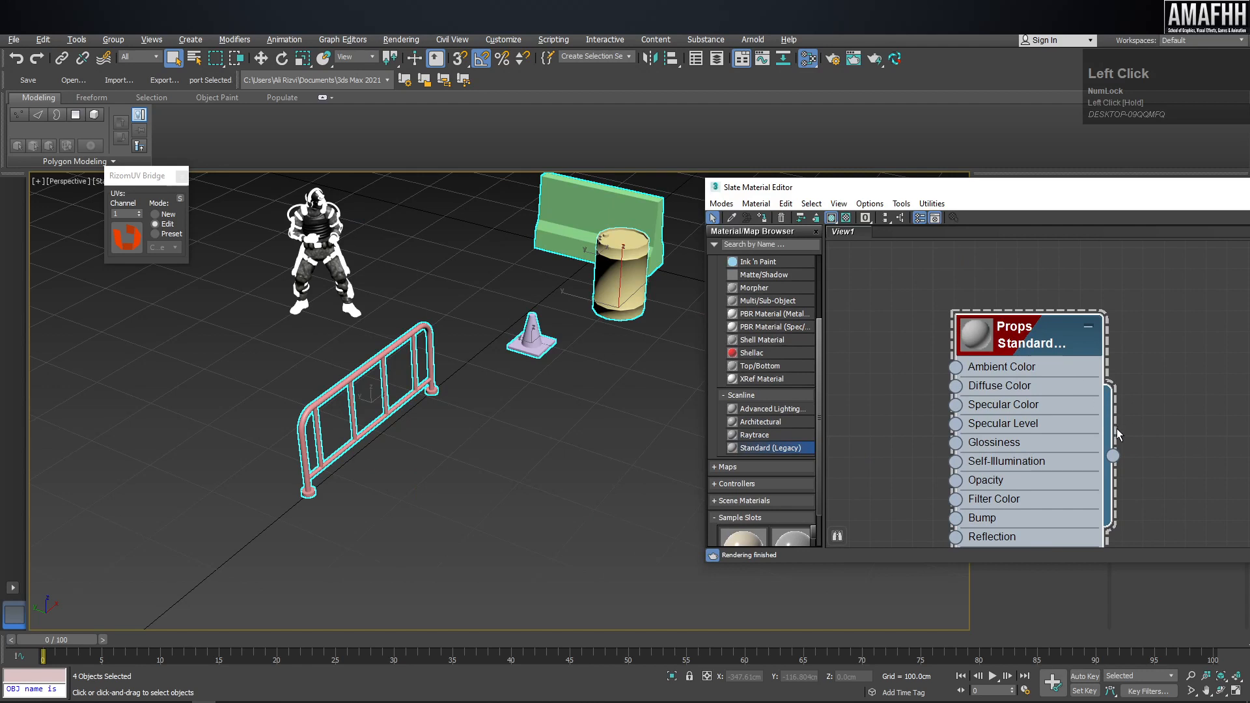
pyautogui.moveTo(1112, 456); pyautogui.dragTo(604, 253)
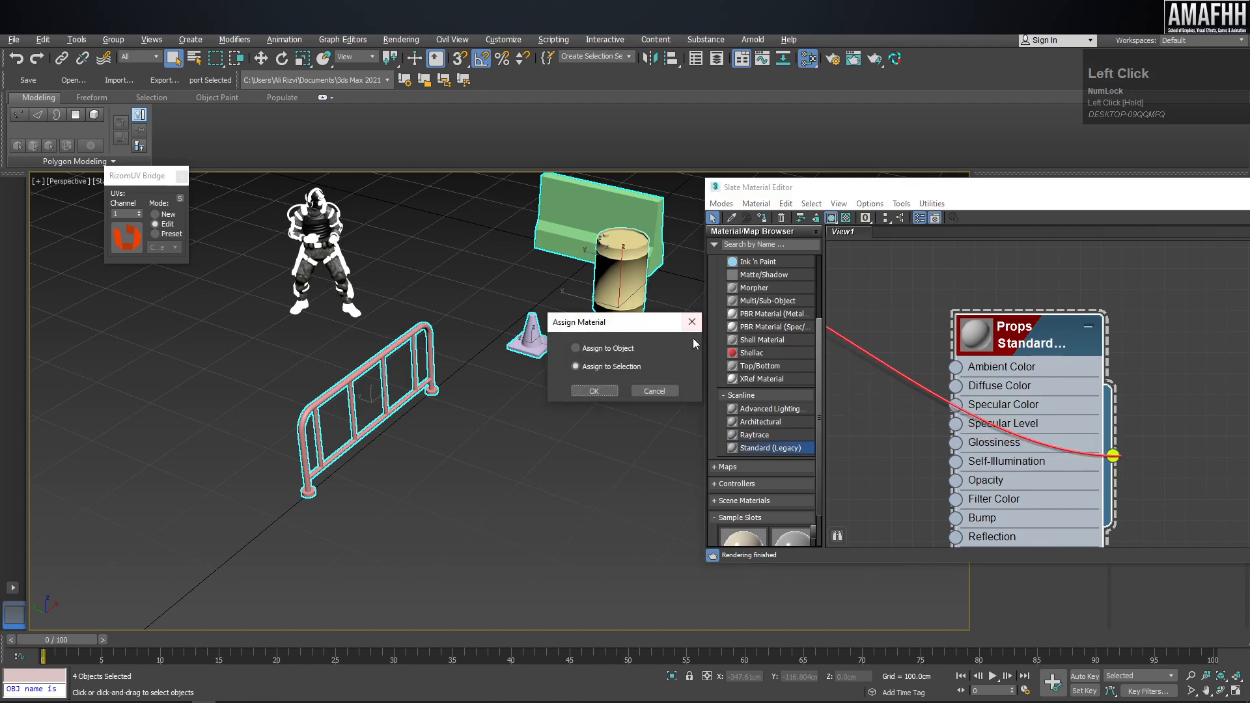
pyautogui.click(604, 393)
pyautogui.moveTo(622, 303); pyautogui.dragTo(558, 309, button='middle')
pyautogui.moveTo(1156, 193); pyautogui.dragTo(568, 208)
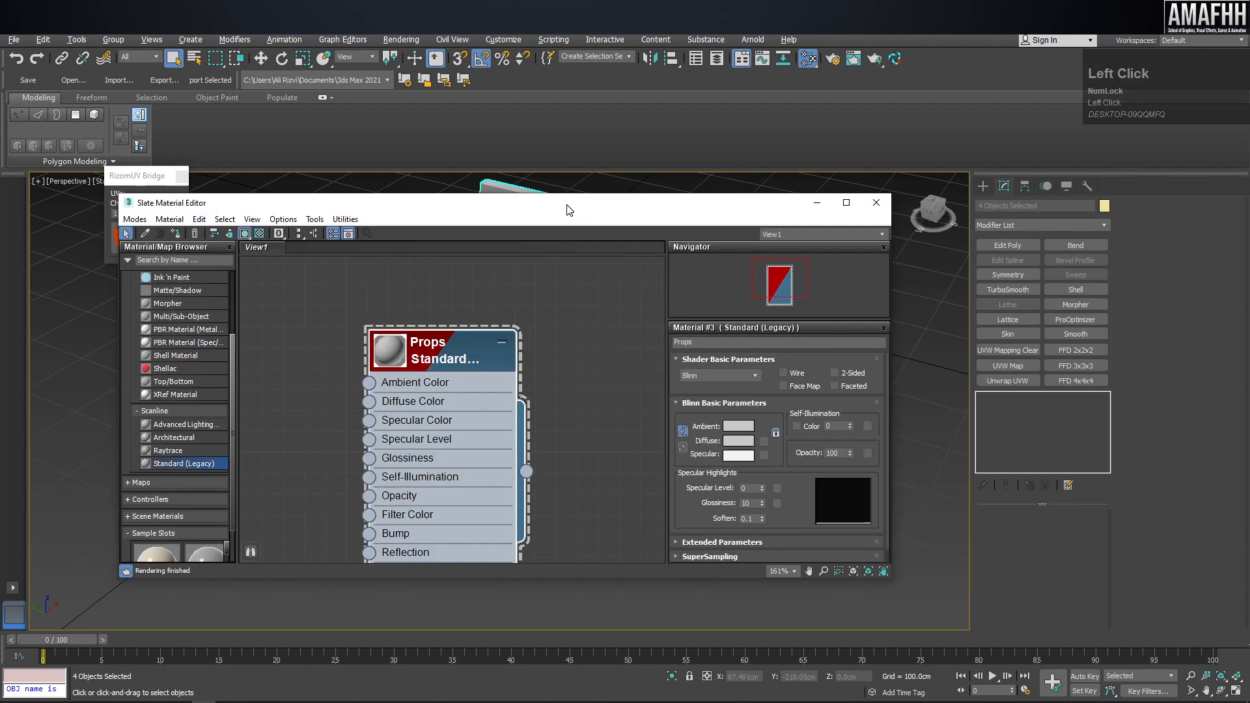
pyautogui.click(866, 202)
pyautogui.moveTo(501, 300)
pyautogui.keyDown('alt'); pyautogui.mouseDown(button='middle')
pyautogui.moveTo(569, 297)
pyautogui.moveTo(487, 288)
pyautogui.mouseUp(button='middle'); pyautogui.keyUp('alt')
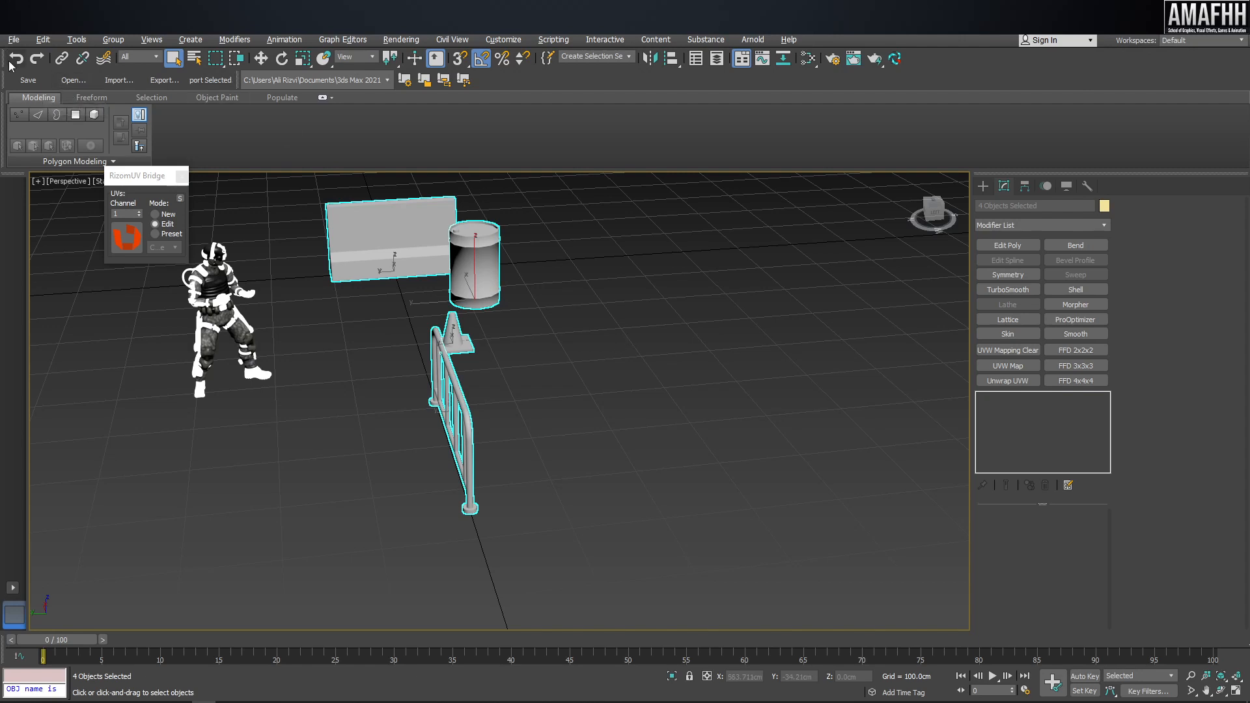
# Start exporting only the four selected props as an Autodesk FBX file, choosing the Desktop as the save location.
pyautogui.click(164, 80)
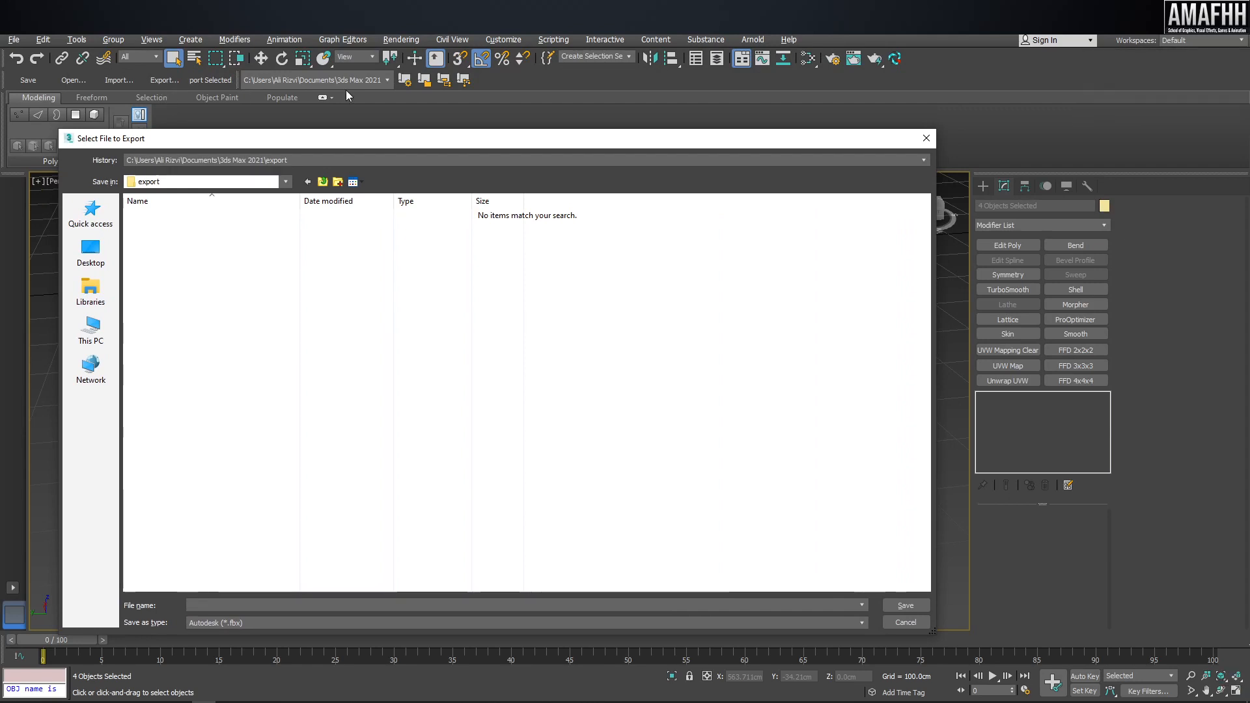
pyautogui.click(926, 138)
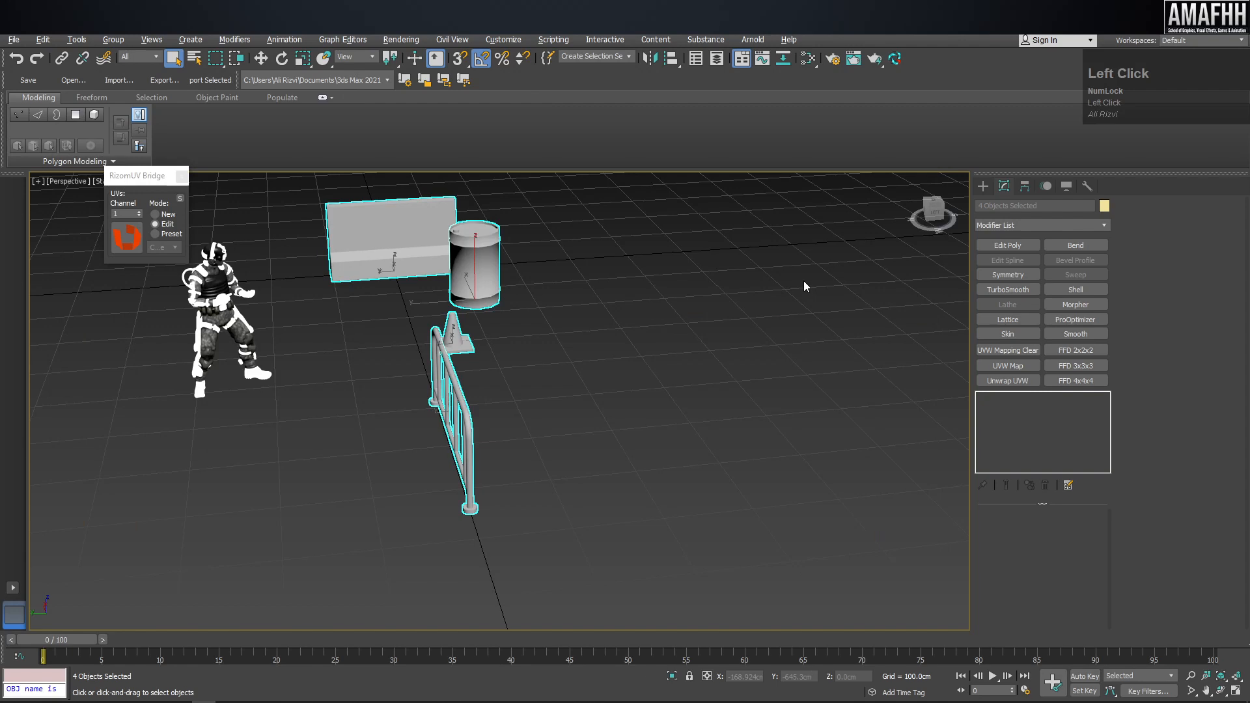
pyautogui.click(12, 40)
pyautogui.moveTo(75, 230)
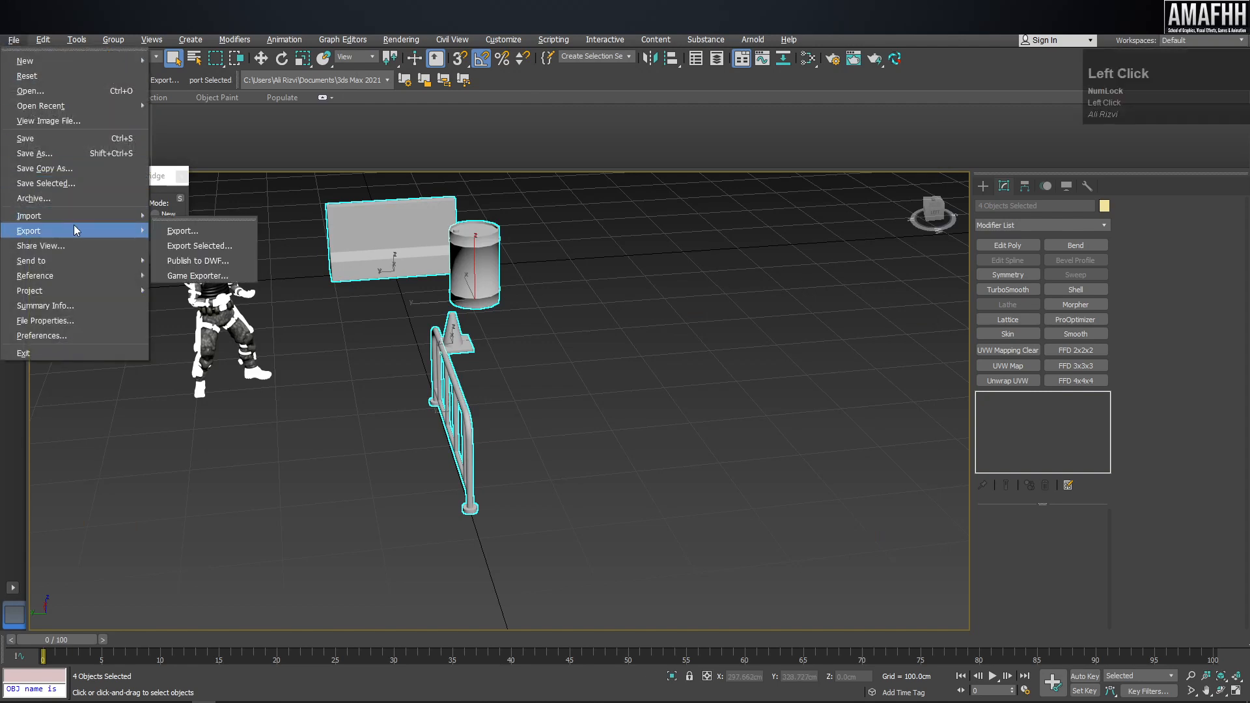
pyautogui.click(224, 247)
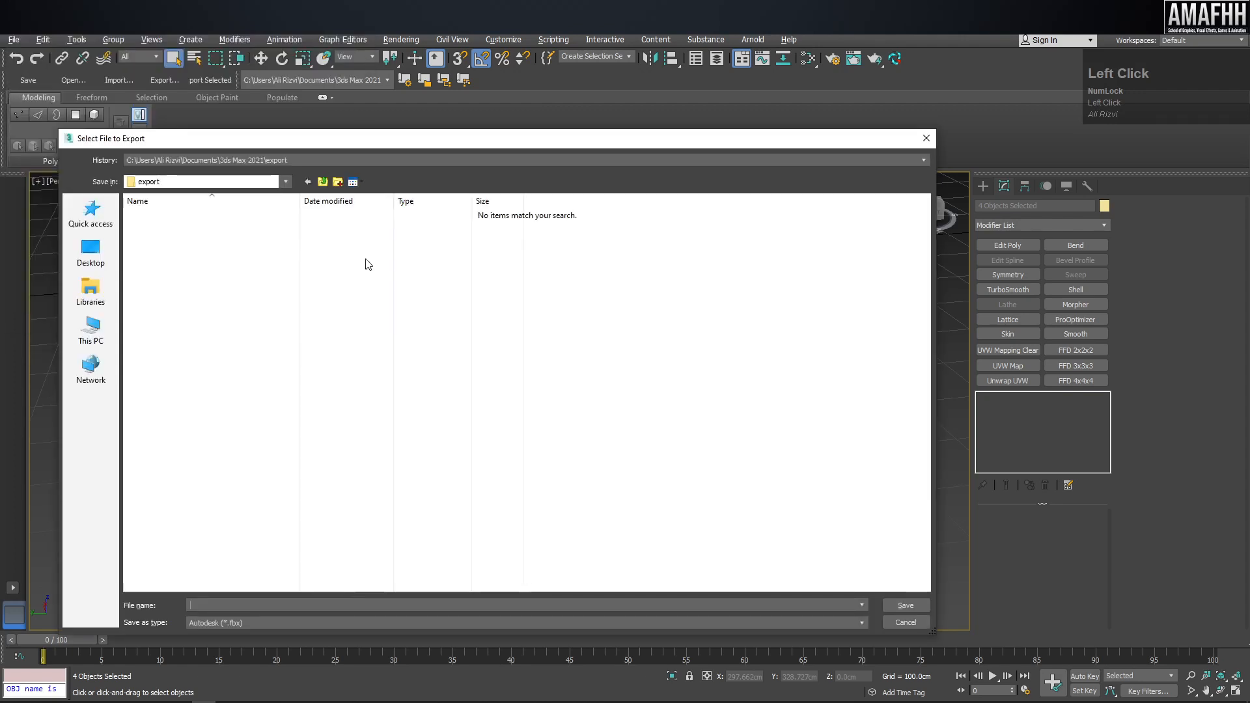
pyautogui.moveTo(450, 146); pyautogui.dragTo(511, 95)
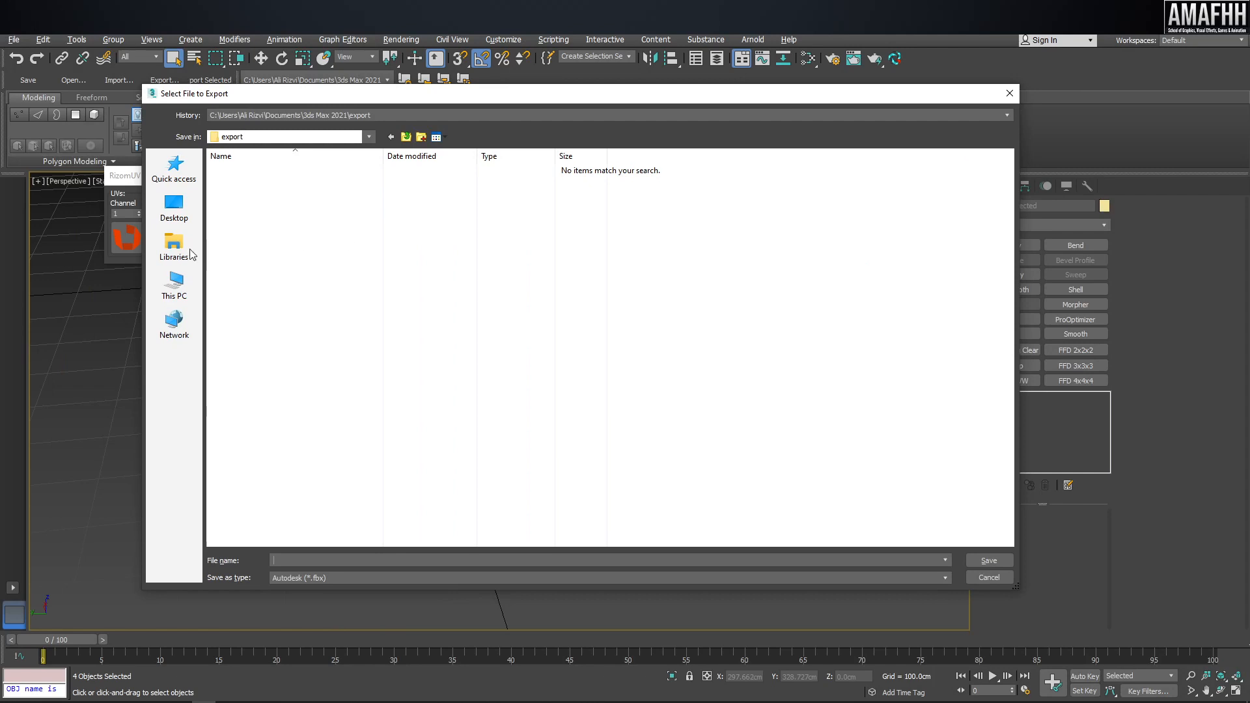
pyautogui.click(175, 207)
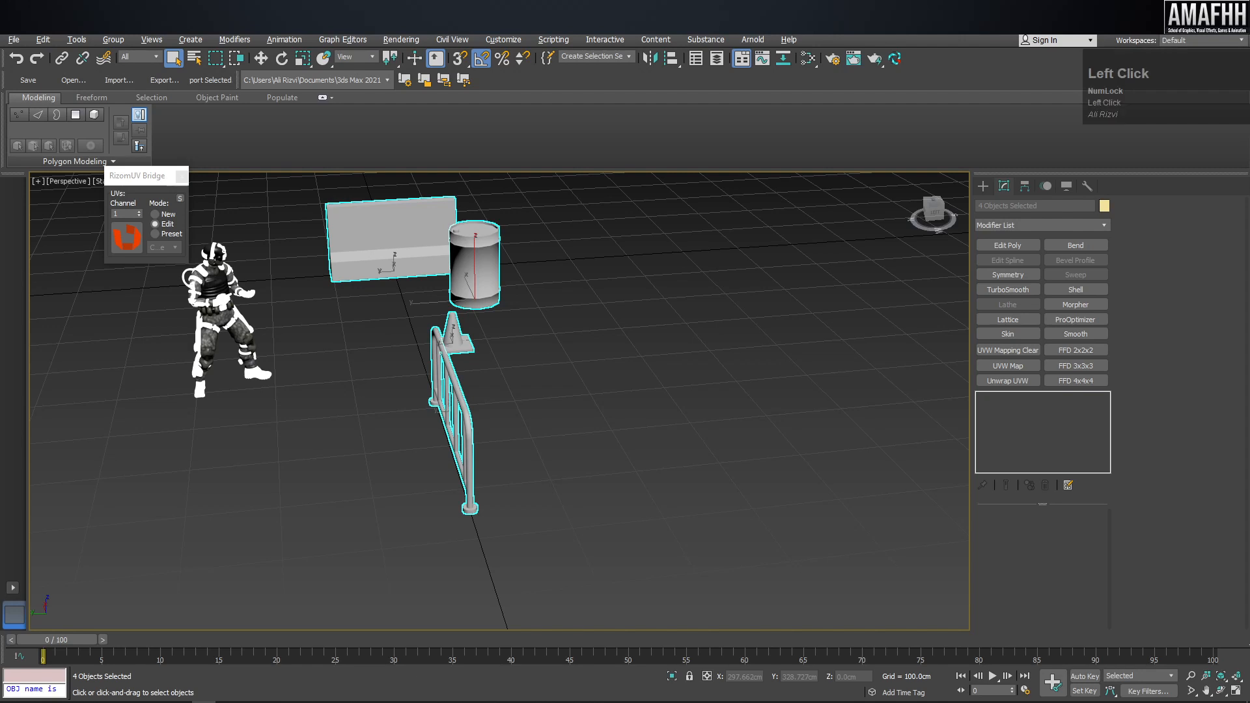
pyautogui.press('Return')
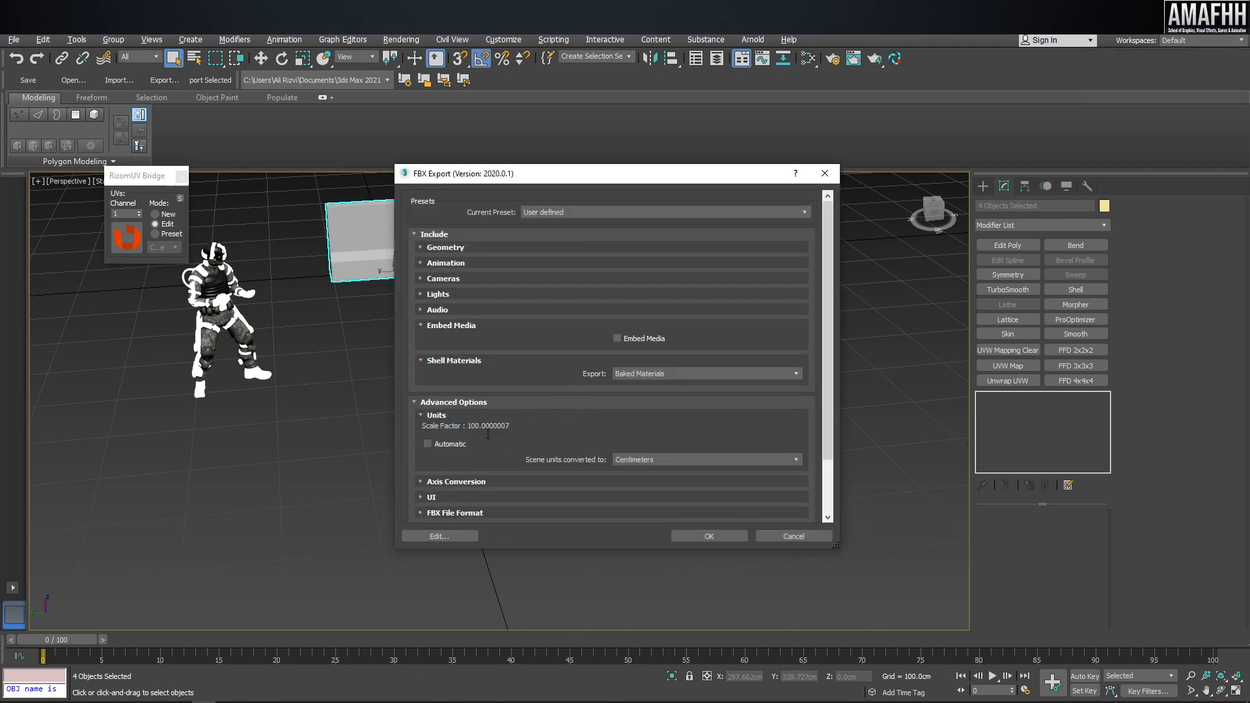
# Set the FBX scene unit conversion to Meters and complete the export.
pyautogui.click(654, 462)
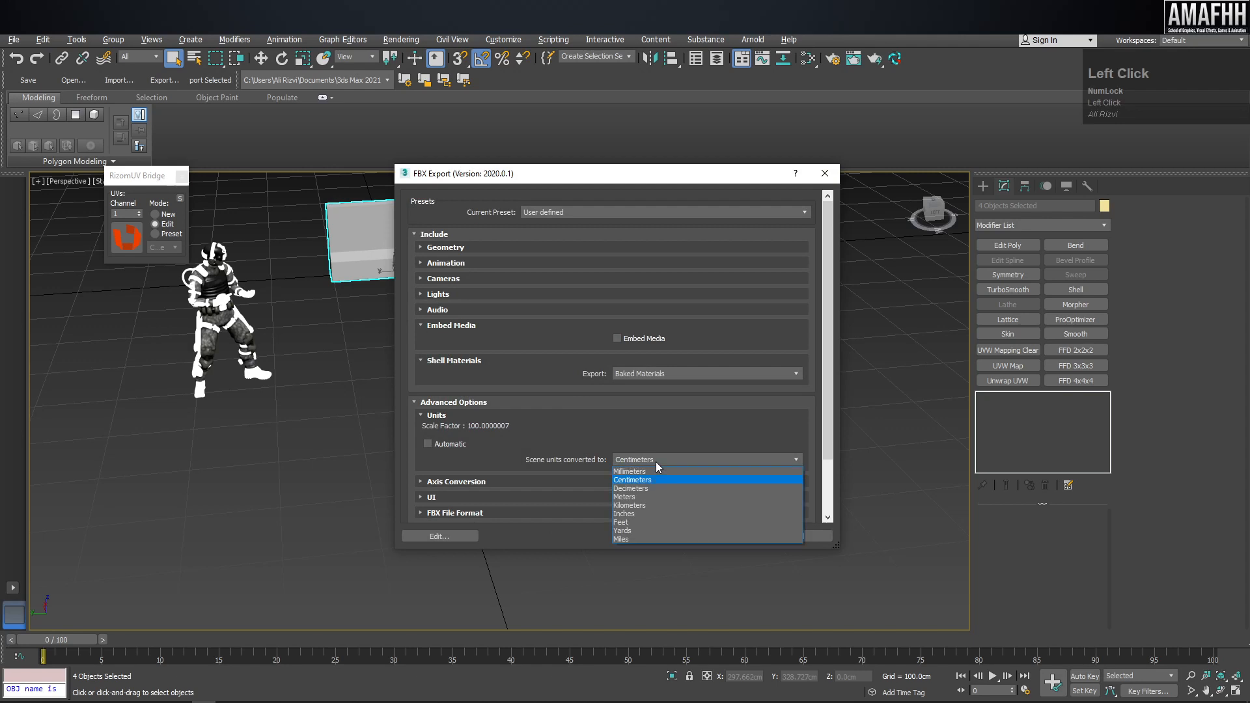
pyautogui.click(629, 497)
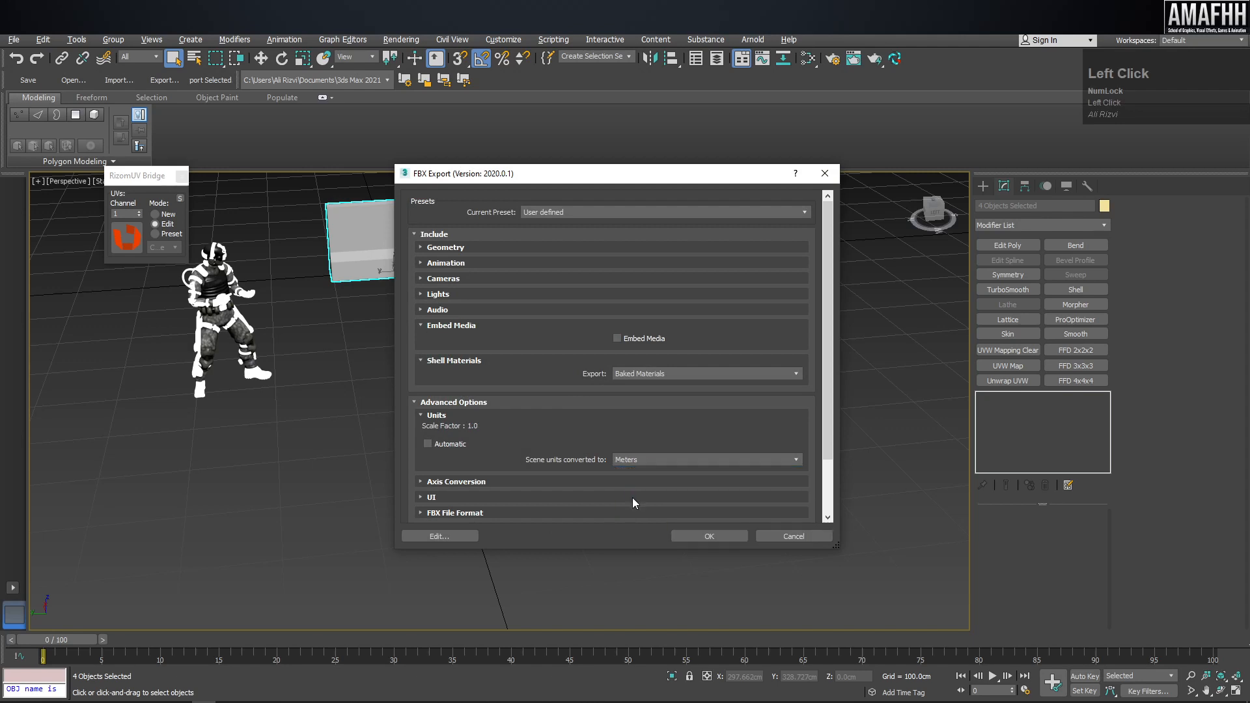
pyautogui.click(714, 540)
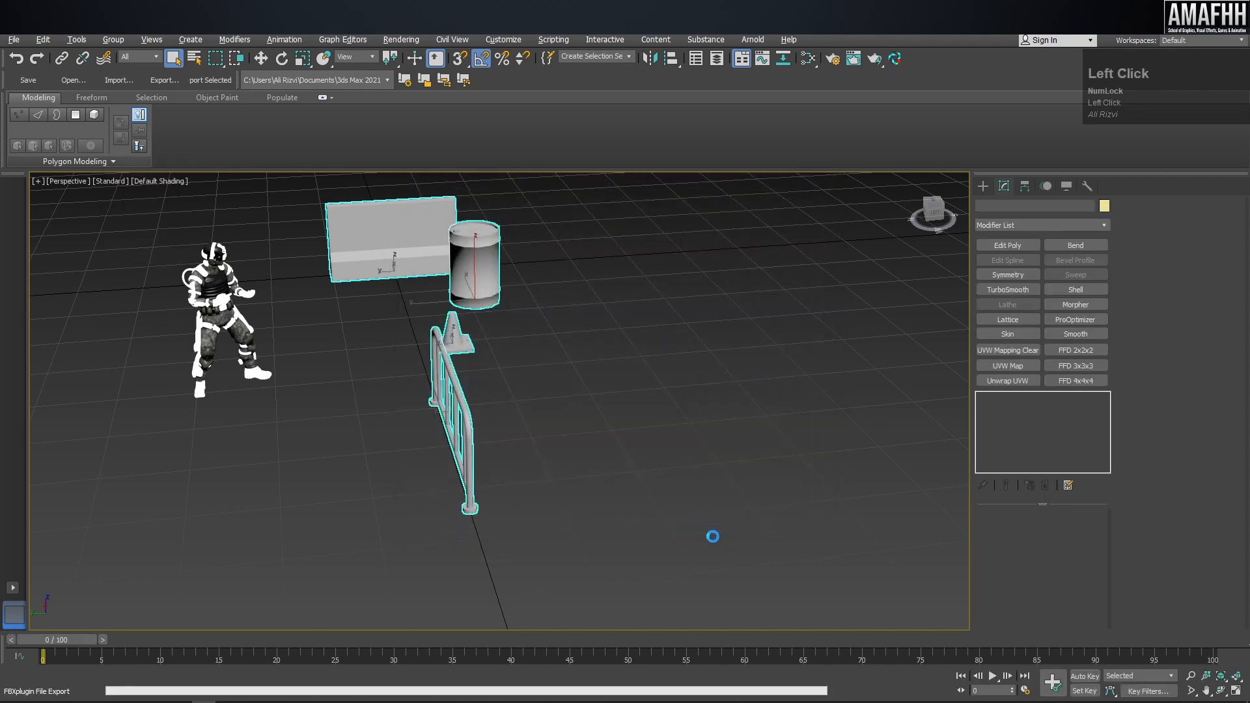
pyautogui.click(832, 569)
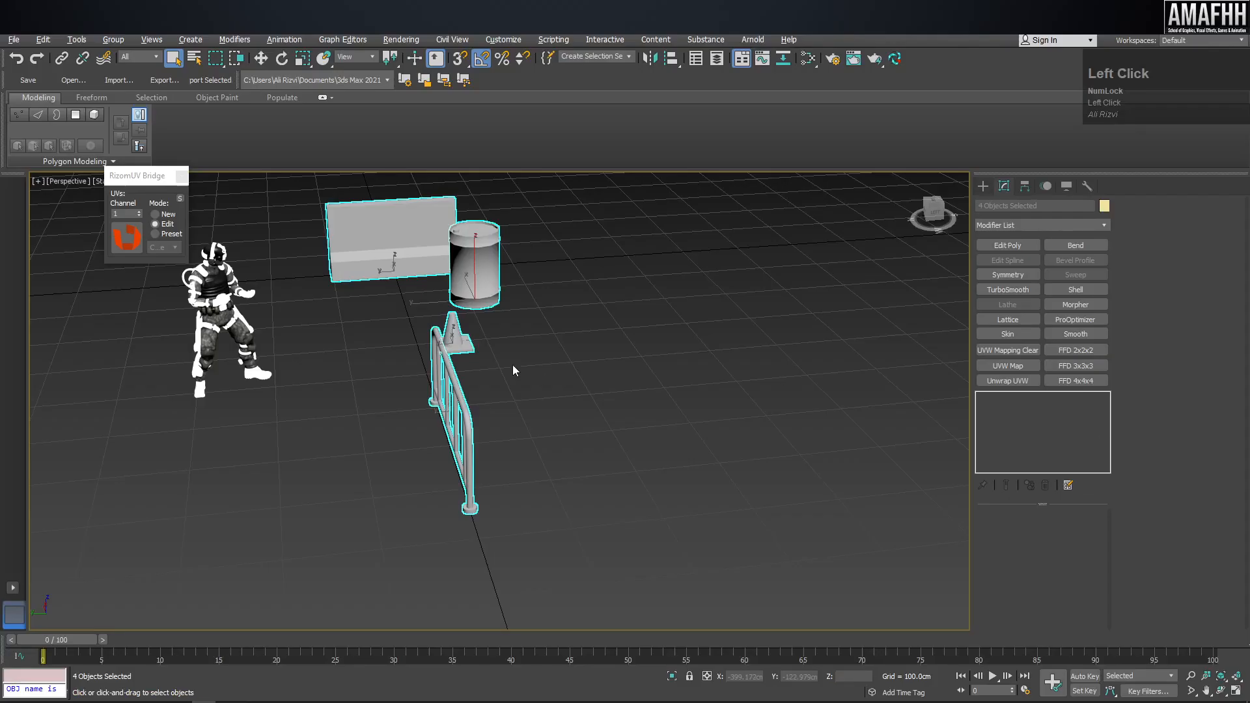
# Move the road block away from the barrel along the X axis to 148 cm.
pyautogui.moveTo(513, 365)
pyautogui.keyDown('alt'); pyautogui.mouseDown(button='middle')
pyautogui.moveTo(547, 366)
pyautogui.moveTo(410, 354)
pyautogui.mouseUp(button='middle'); pyautogui.keyUp('alt')
pyautogui.scroll(2, 567, 319)
pyautogui.click(644, 332)
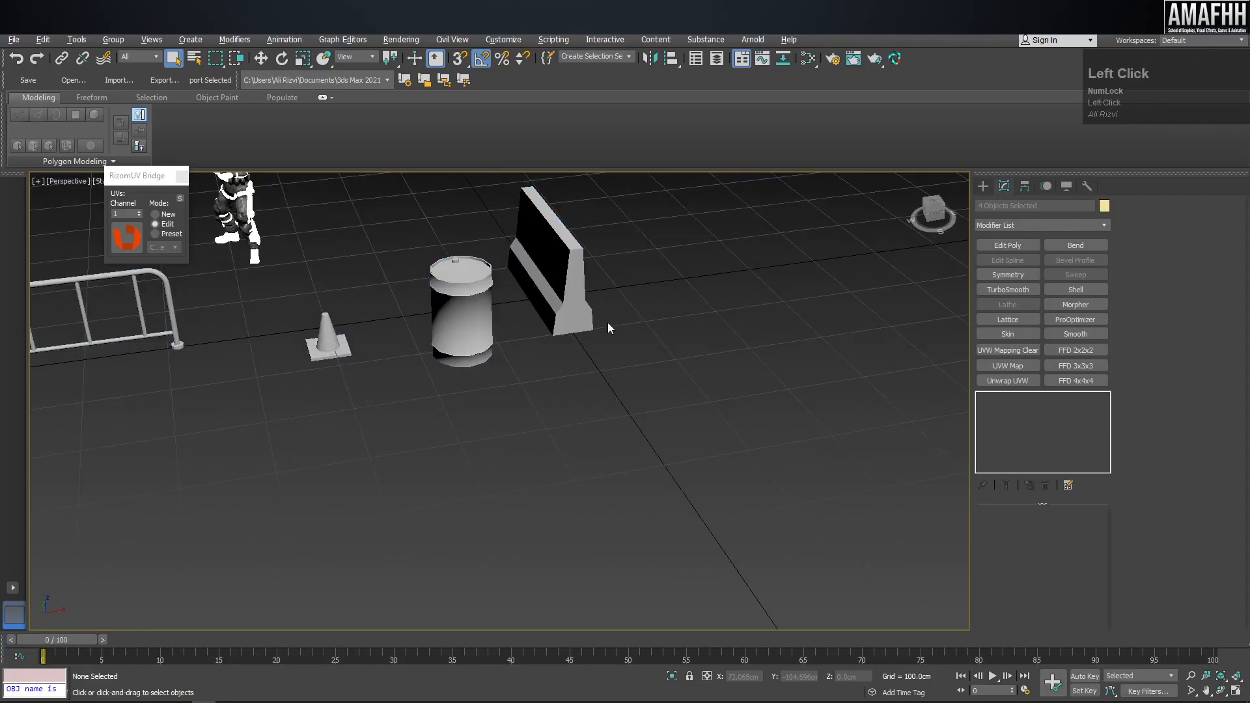
pyautogui.click(568, 310)
pyautogui.scroll(1, 568, 310)
pyautogui.click(569, 310)
pyautogui.scroll(2, 569, 310)
pyautogui.press('w')
pyautogui.click(543, 235)
pyautogui.moveTo(544, 235); pyautogui.dragTo(735, 207)
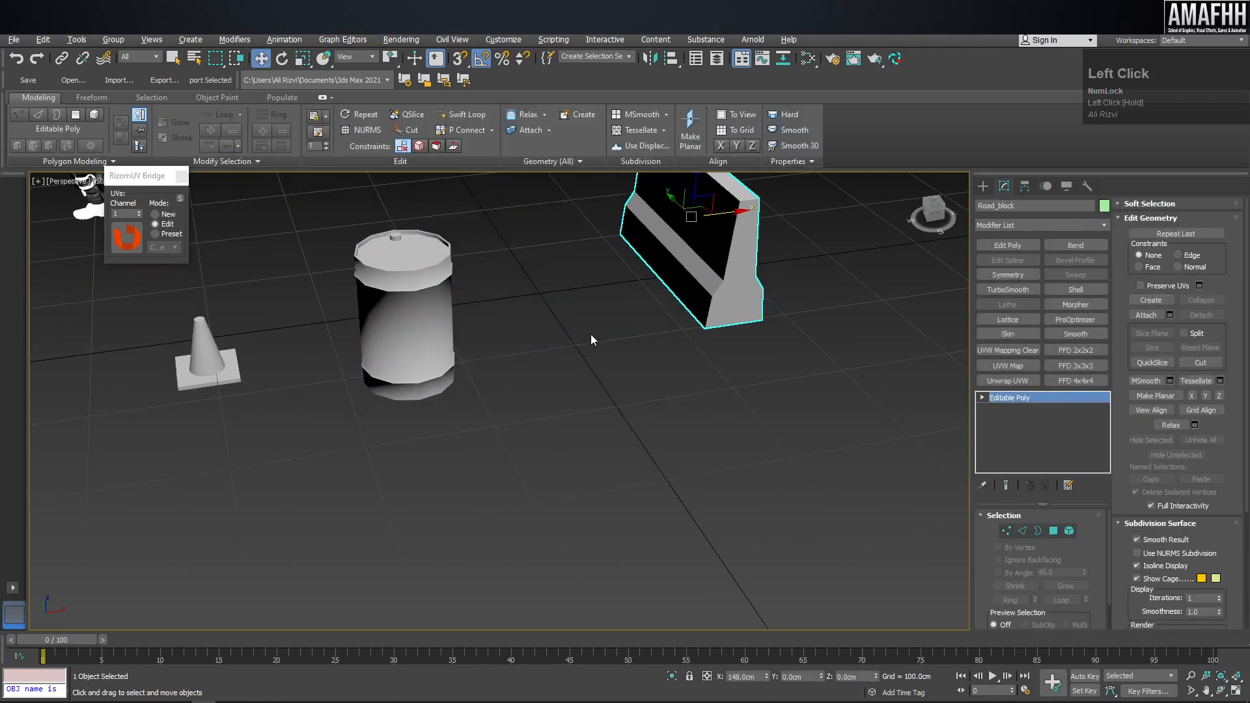
pyautogui.keyDown('alt'); pyautogui.moveTo(592, 340); pyautogui.dragTo(474, 266, button='middle'); pyautogui.keyUp('alt')
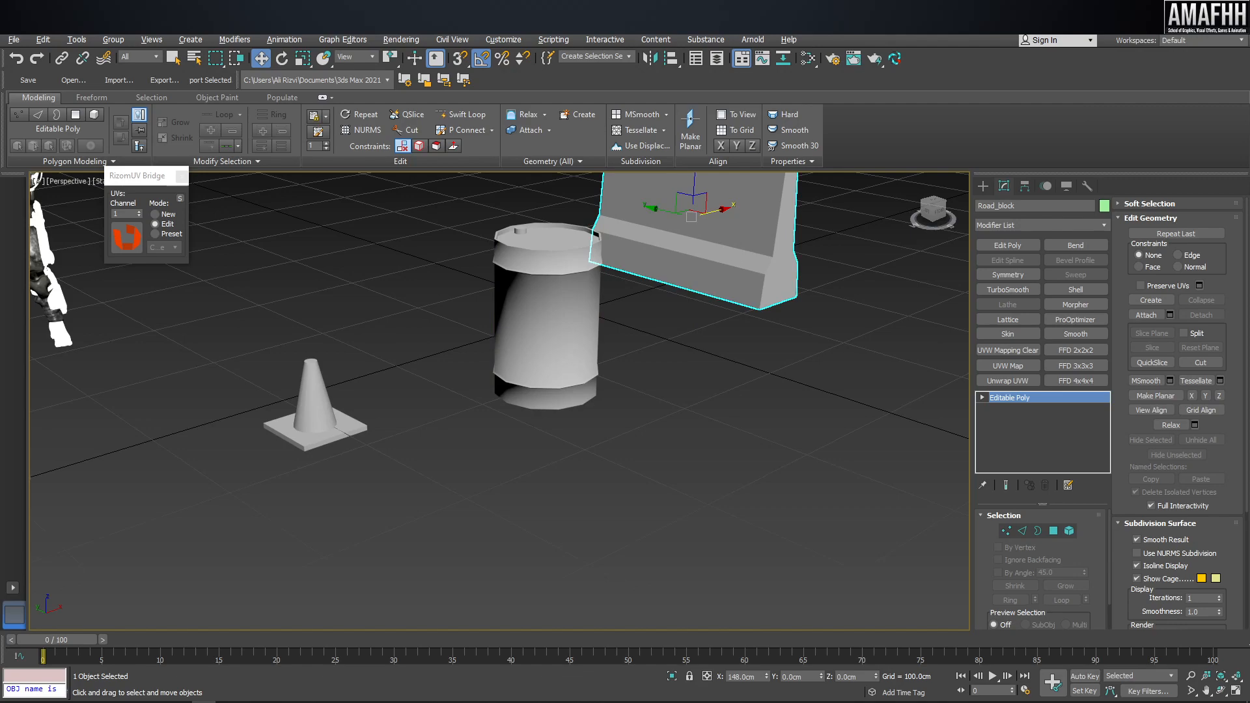
# Switch to Substance Painter and widen the docked Display Settings and Layers panels.
pyautogui.click(1172, 23)
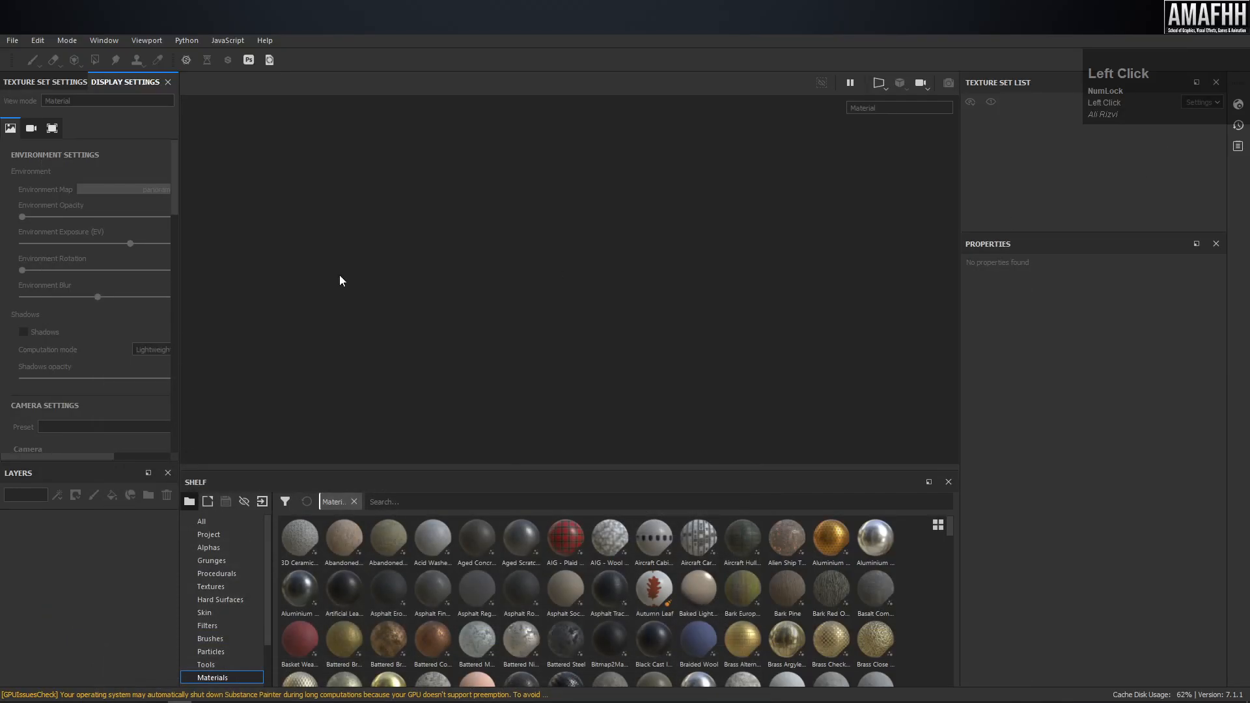
pyautogui.moveTo(178, 265); pyautogui.dragTo(230, 263)
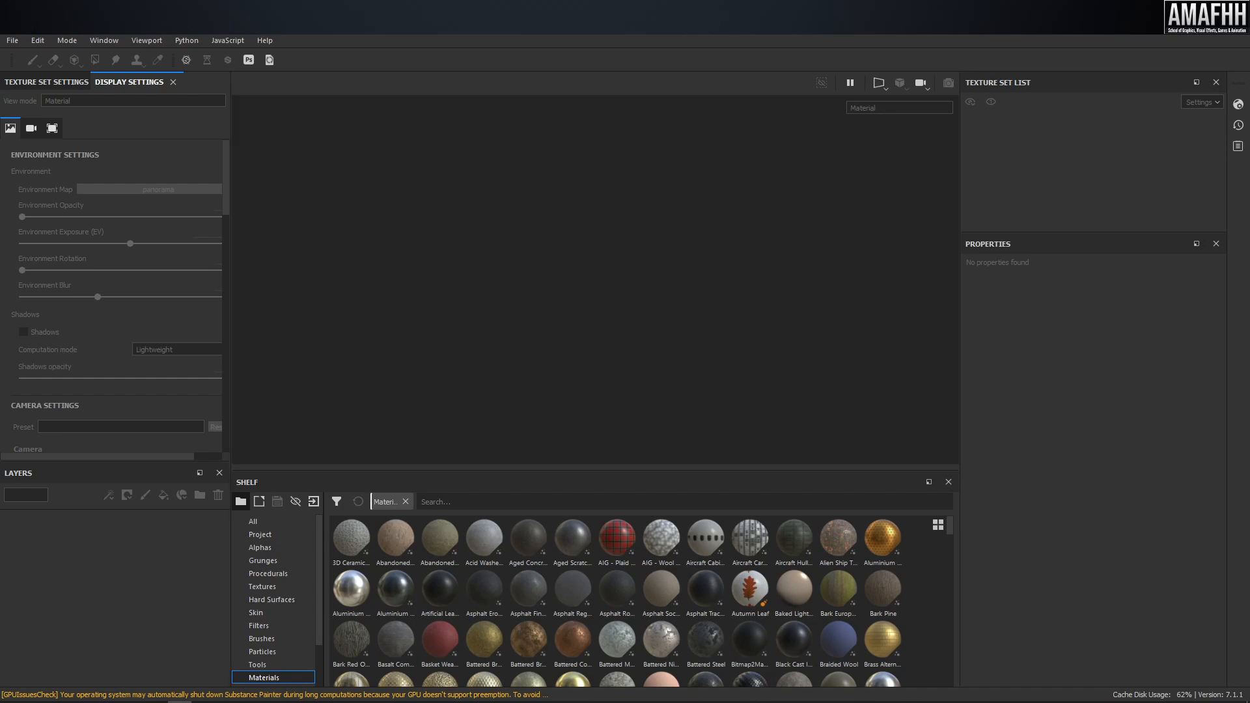
# Start a new project using the Unity HD Render Pipeline (Metallic Standard) template.
pyautogui.click(12, 41)
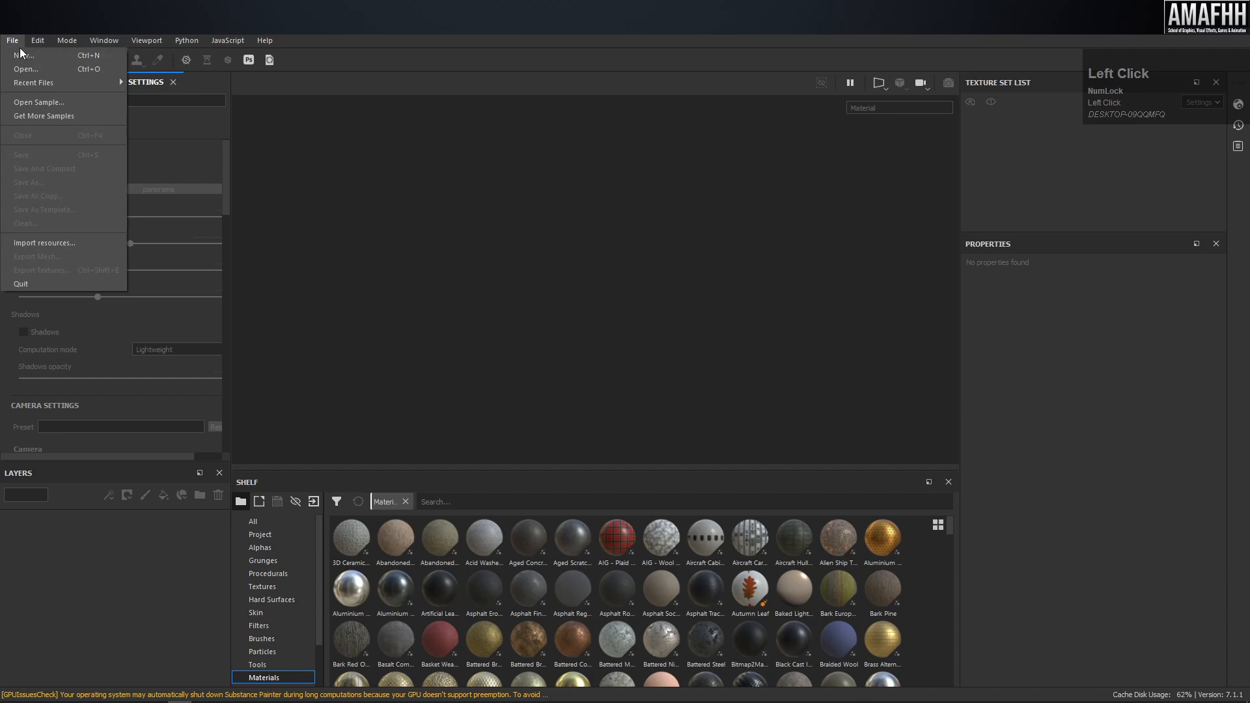
pyautogui.click(23, 56)
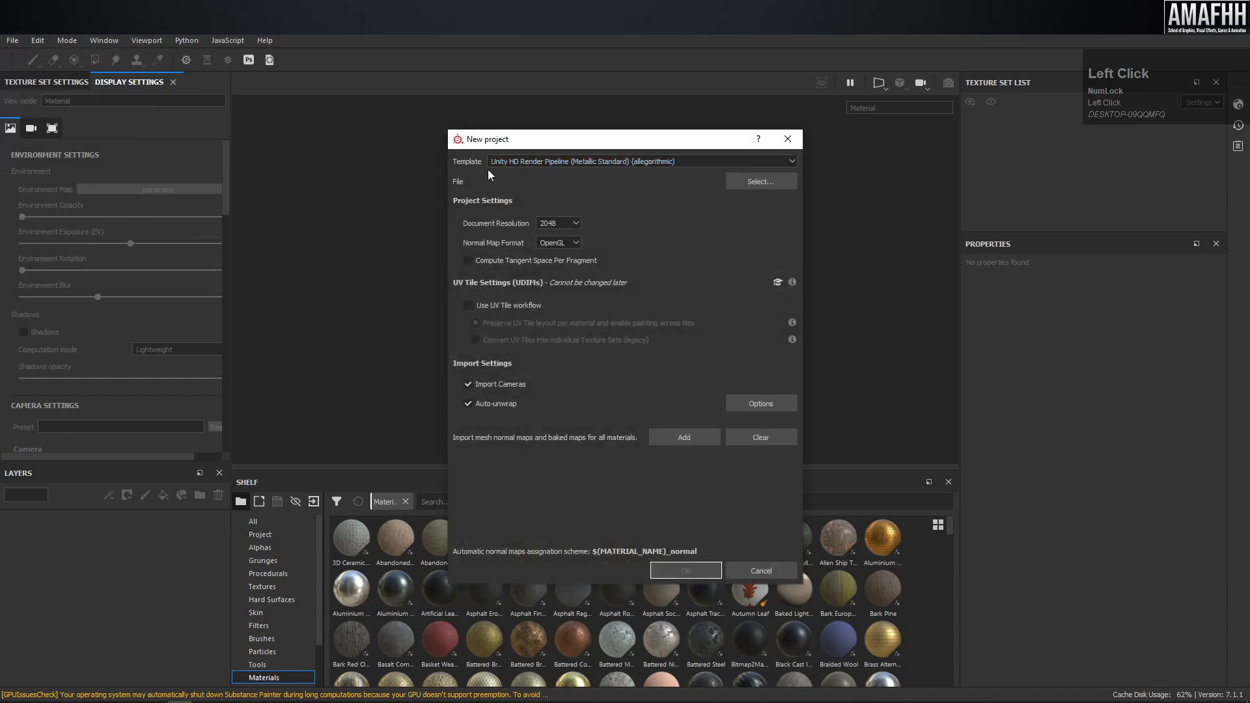
pyautogui.click(597, 161)
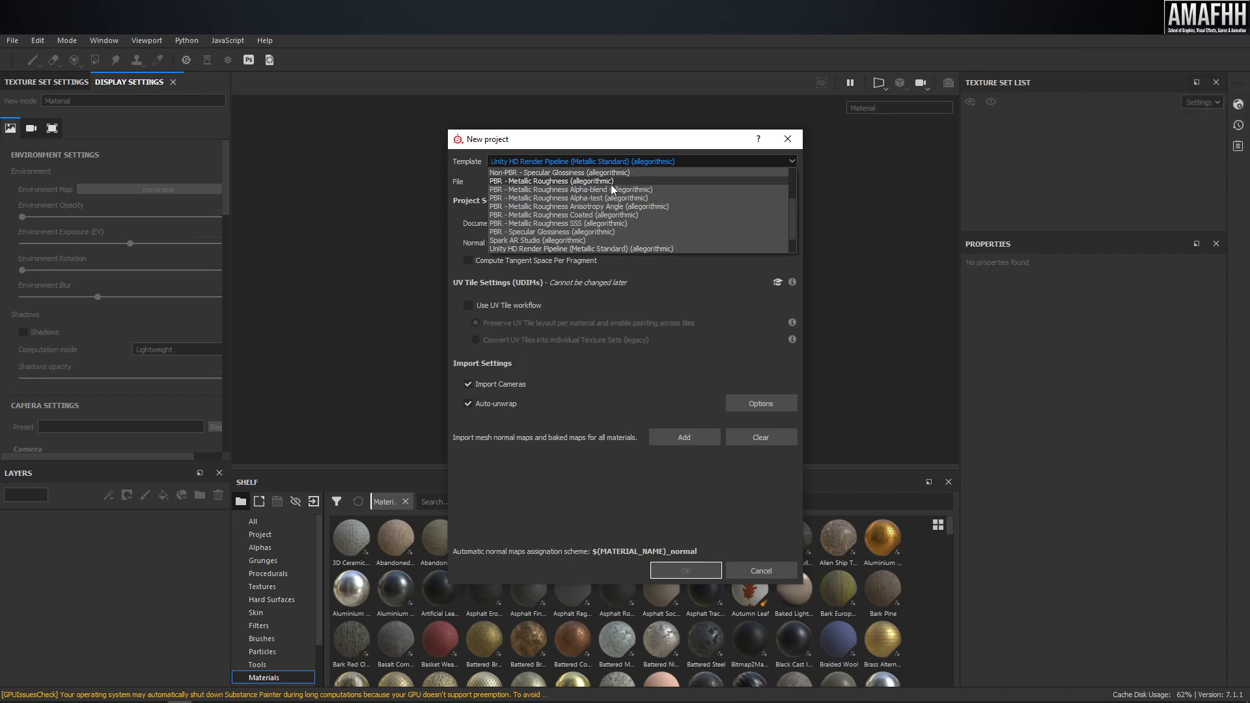
pyautogui.scroll(-1, 567, 250)
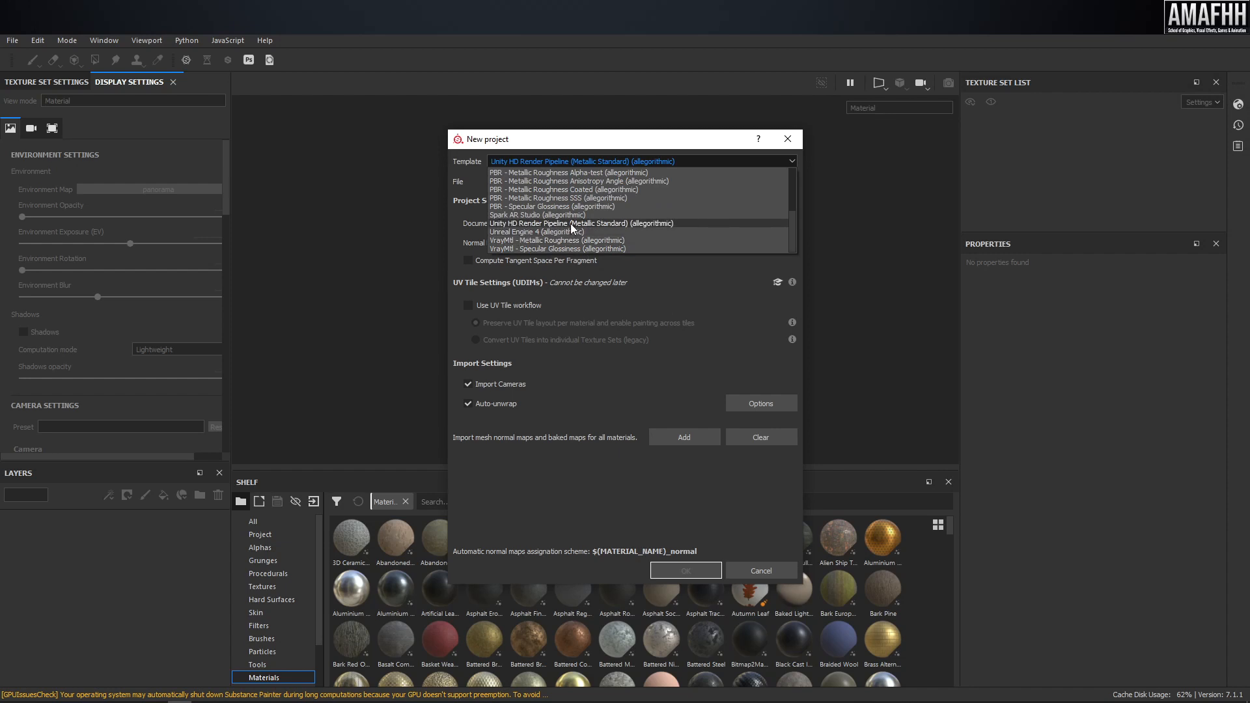
pyautogui.click(600, 224)
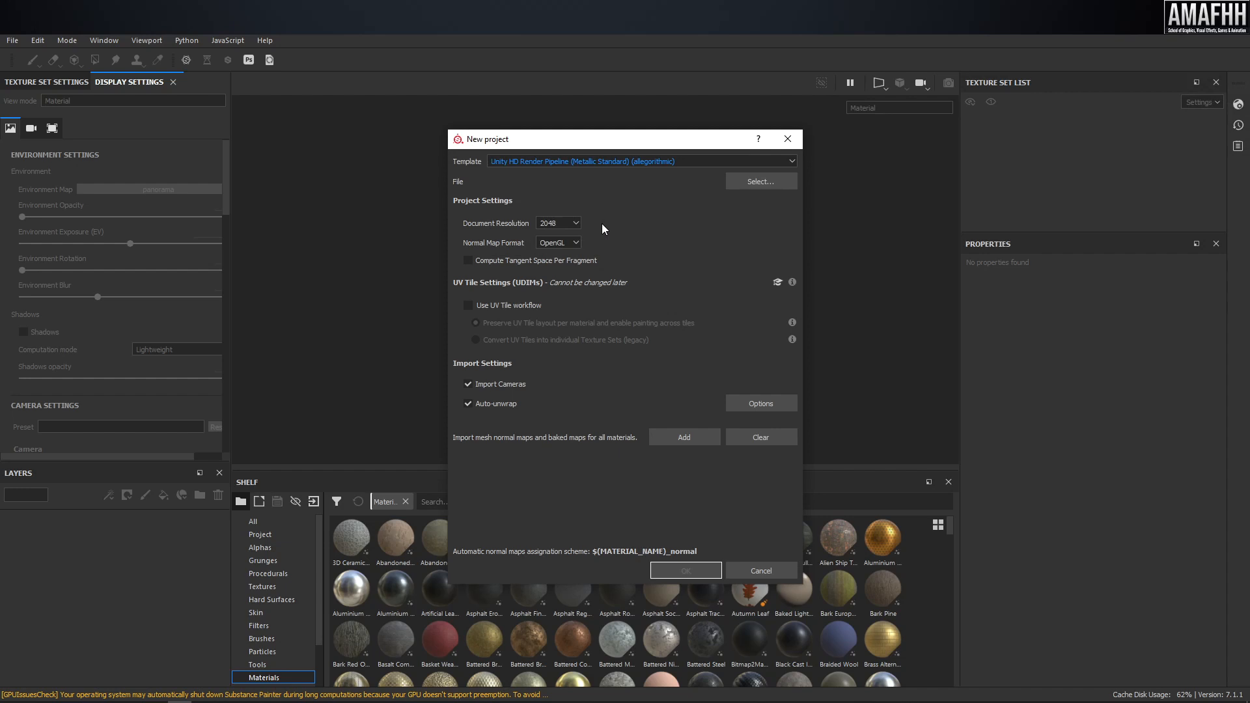
# Select Props.fbx from the G:/AMAFHH/3d Game Design/Props folder as the project's mesh file.
pyautogui.click(757, 185)
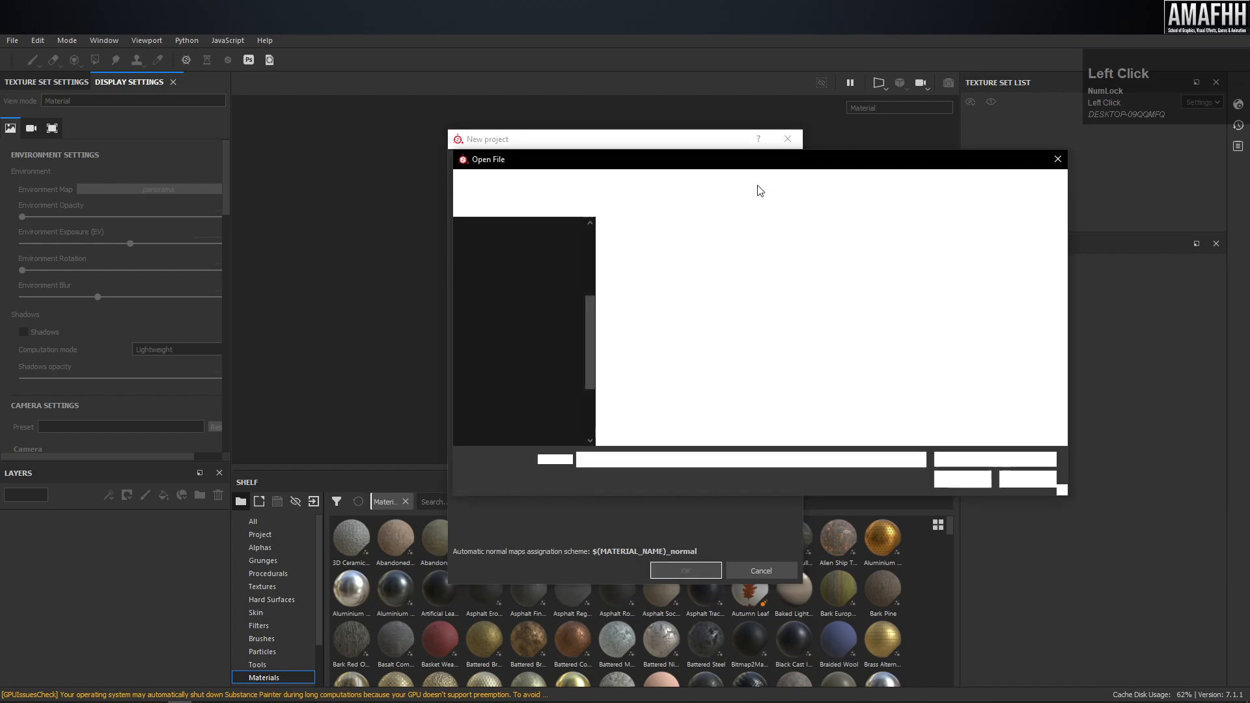
pyautogui.click(832, 184)
pyautogui.hotkey('ctrl', 'v')
pyautogui.moveTo(812, 168); pyautogui.dragTo(1249, 163)
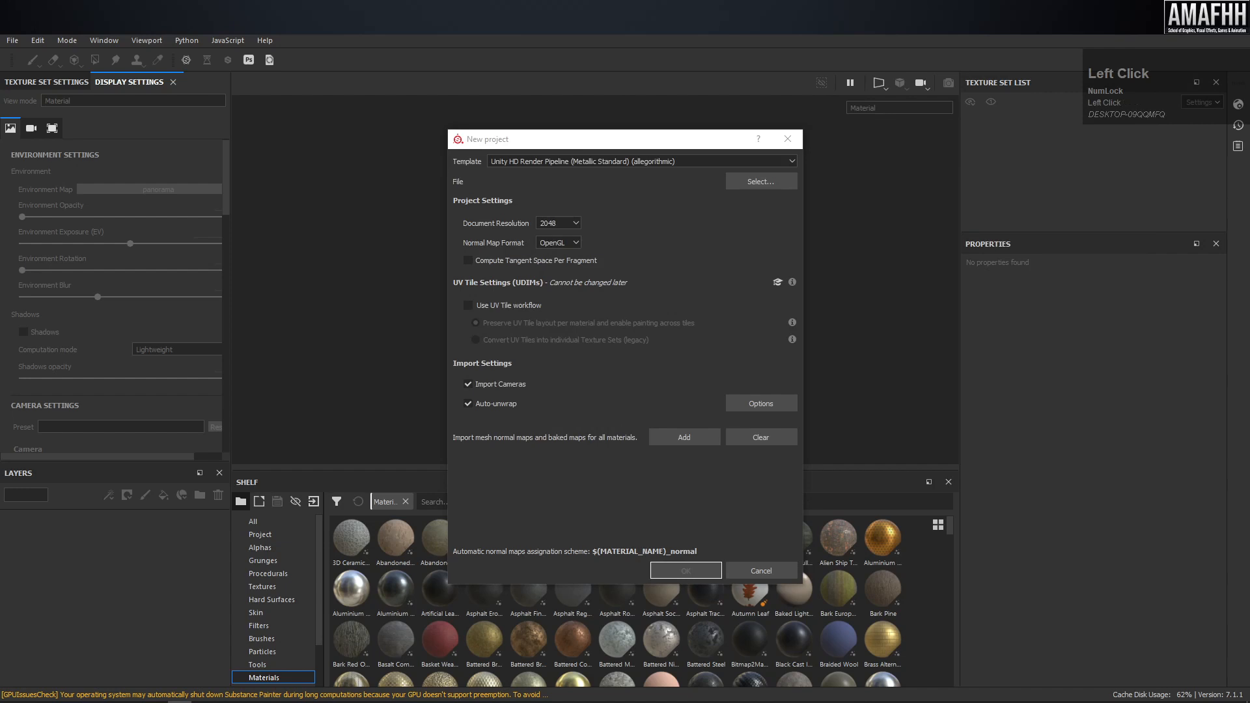
pyautogui.scroll(-10, 432, 420)
pyautogui.moveTo(540, 258); pyautogui.dragTo(1249, 262)
pyautogui.hotkey('ctrl', 'v')
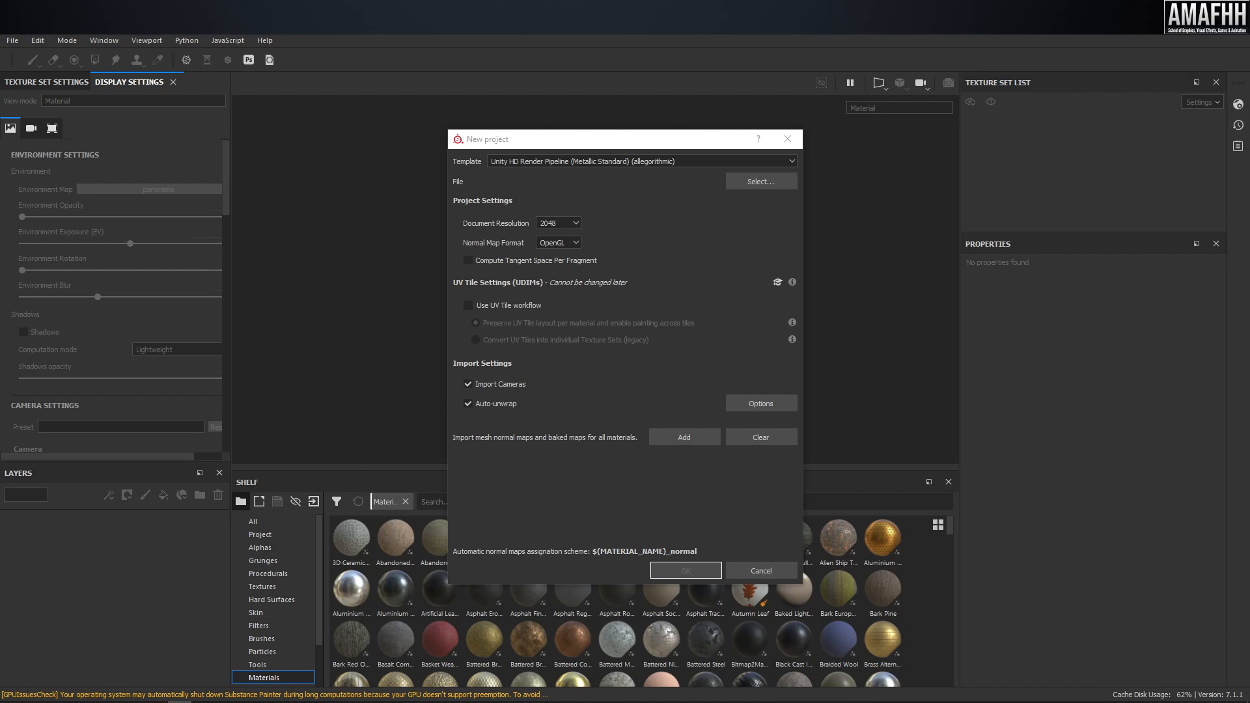
pyautogui.press('F2')
pyautogui.write('Ro')
pyautogui.press('Return')
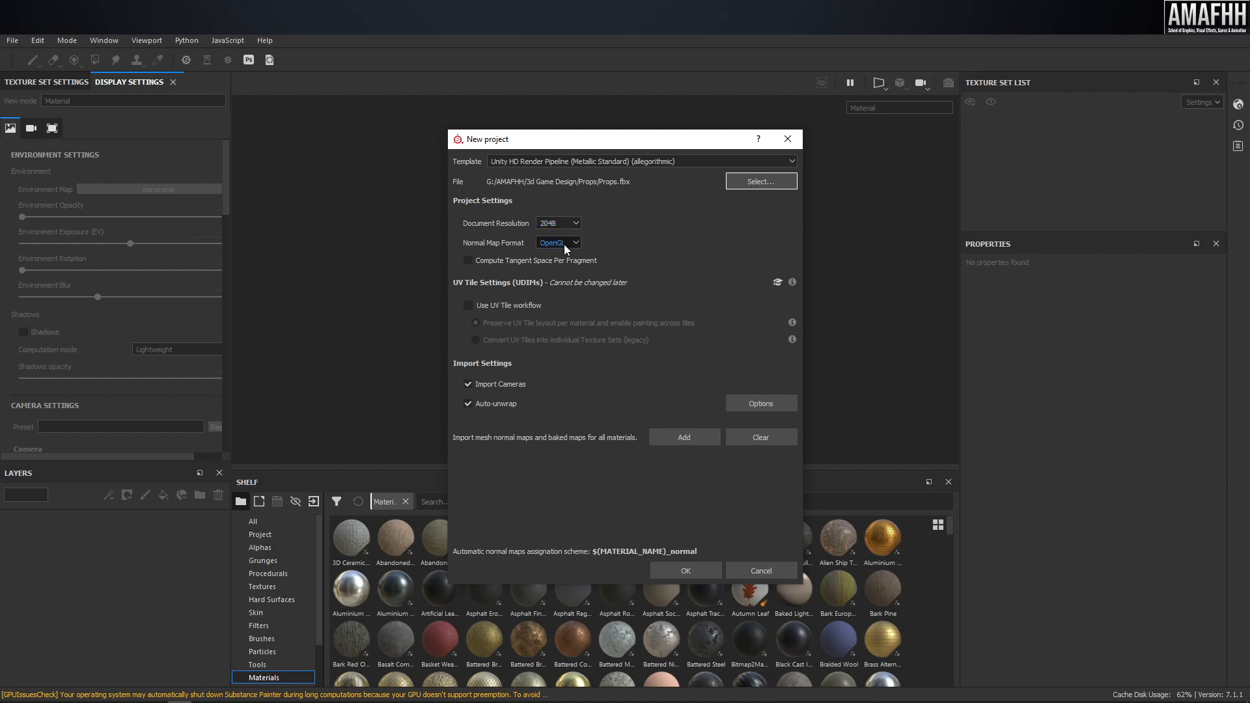
# Keep OpenGL as the normal map format and create the project.
pyautogui.click(561, 244)
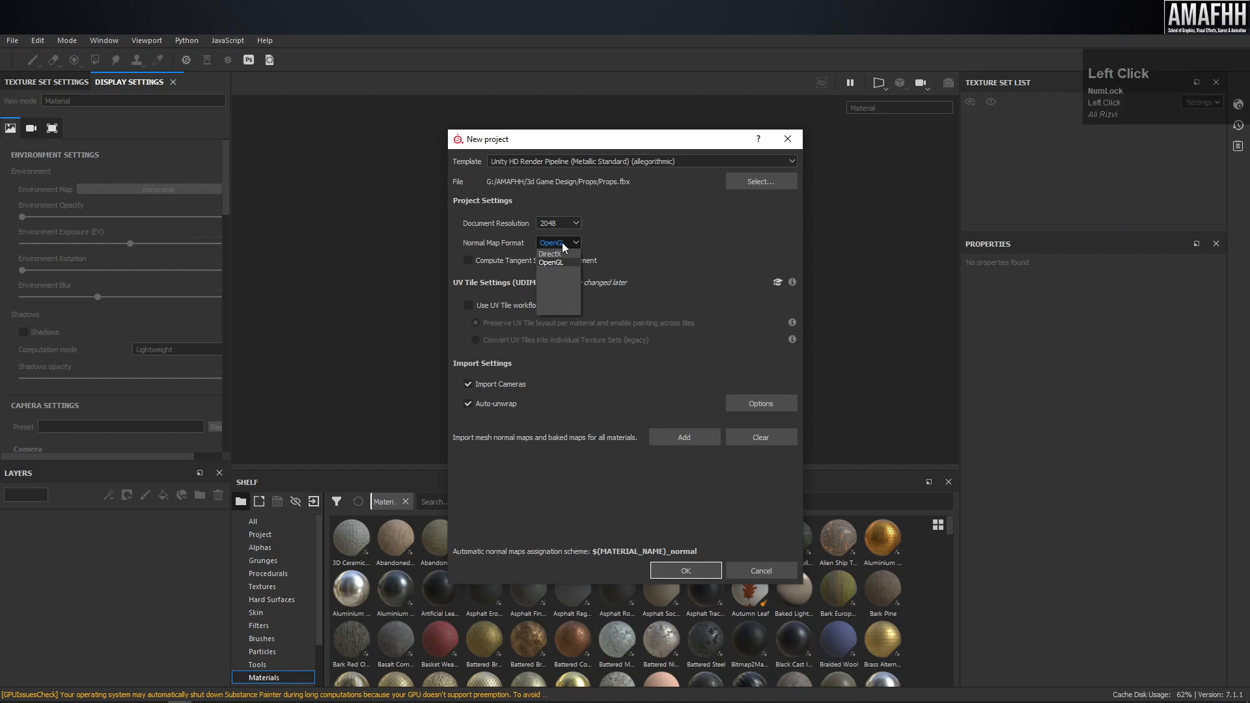
pyautogui.click(563, 246)
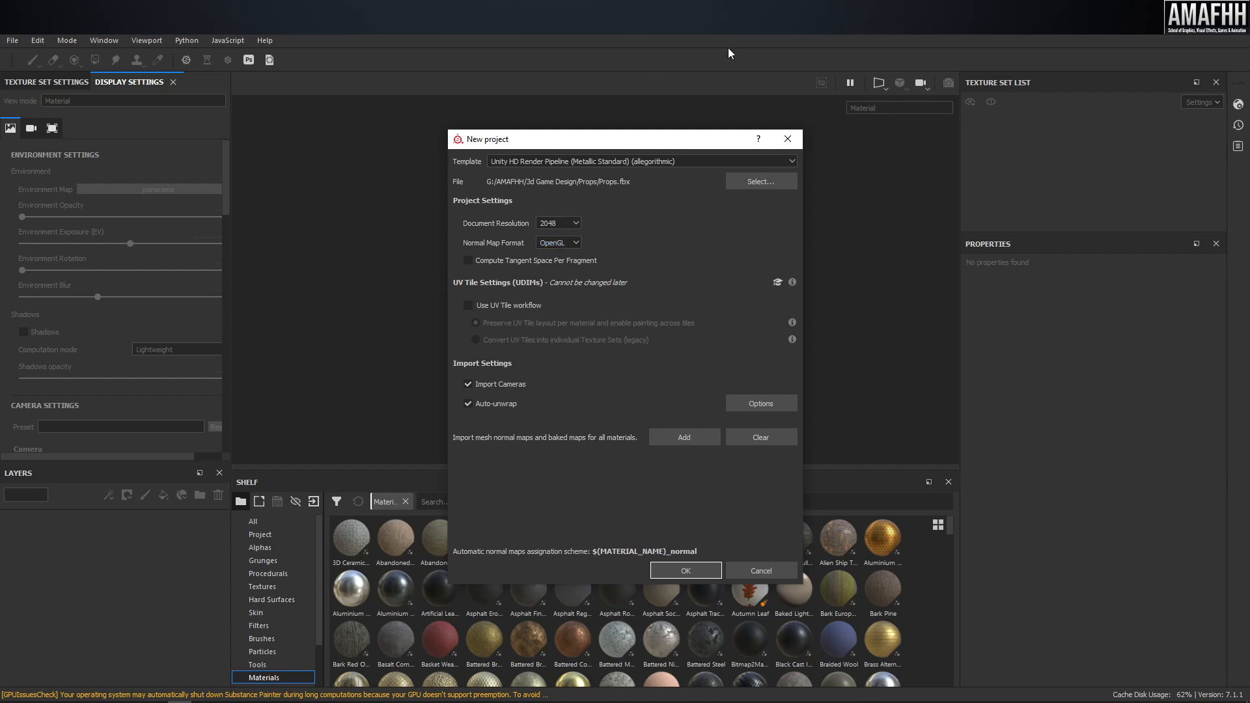
pyautogui.click(703, 574)
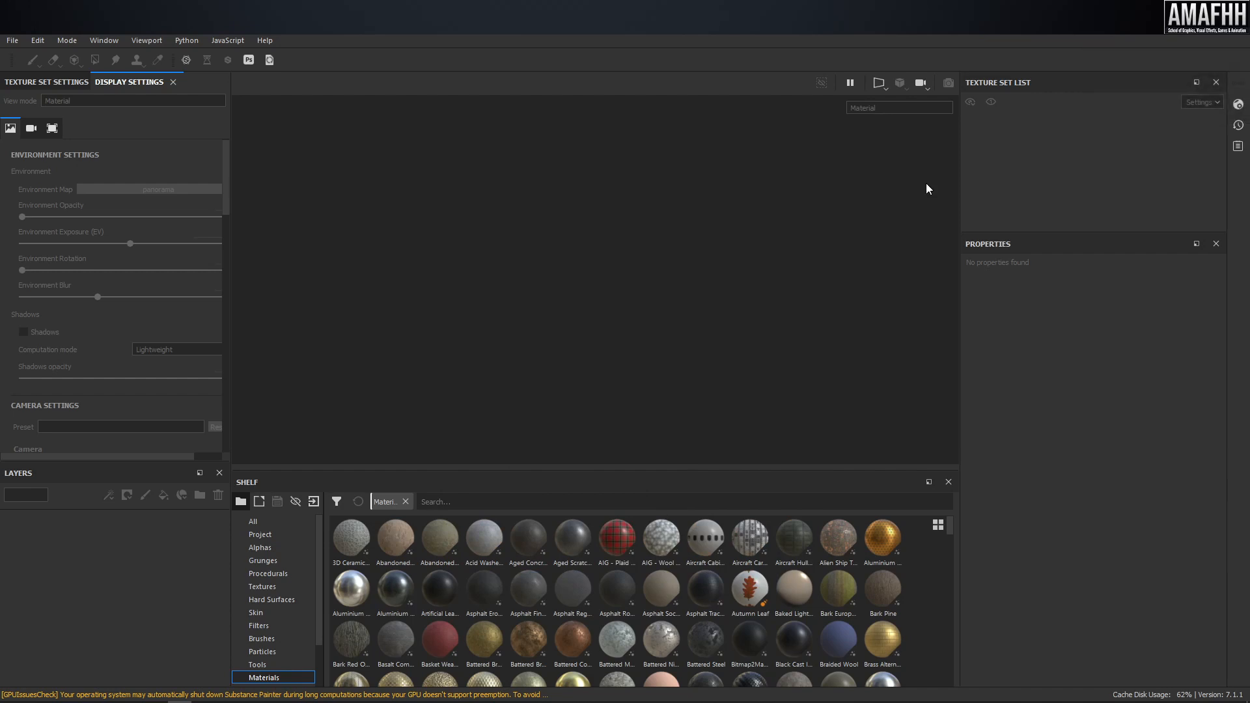
# Give the Layers and Properties panels more height and bring Display Settings back into view.
pyautogui.moveTo(752, 209)
pyautogui.keyDown('alt'); pyautogui.mouseDown()
pyautogui.moveTo(681, 229)
pyautogui.moveTo(672, 266)
pyautogui.mouseUp(); pyautogui.keyUp('alt')
pyautogui.keyDown('alt'); pyautogui.moveTo(672, 266); pyautogui.dragTo(711, 279, button='right'); pyautogui.keyUp('alt')
pyautogui.keyDown('alt'); pyautogui.moveTo(711, 279); pyautogui.dragTo(695, 242); pyautogui.keyUp('alt')
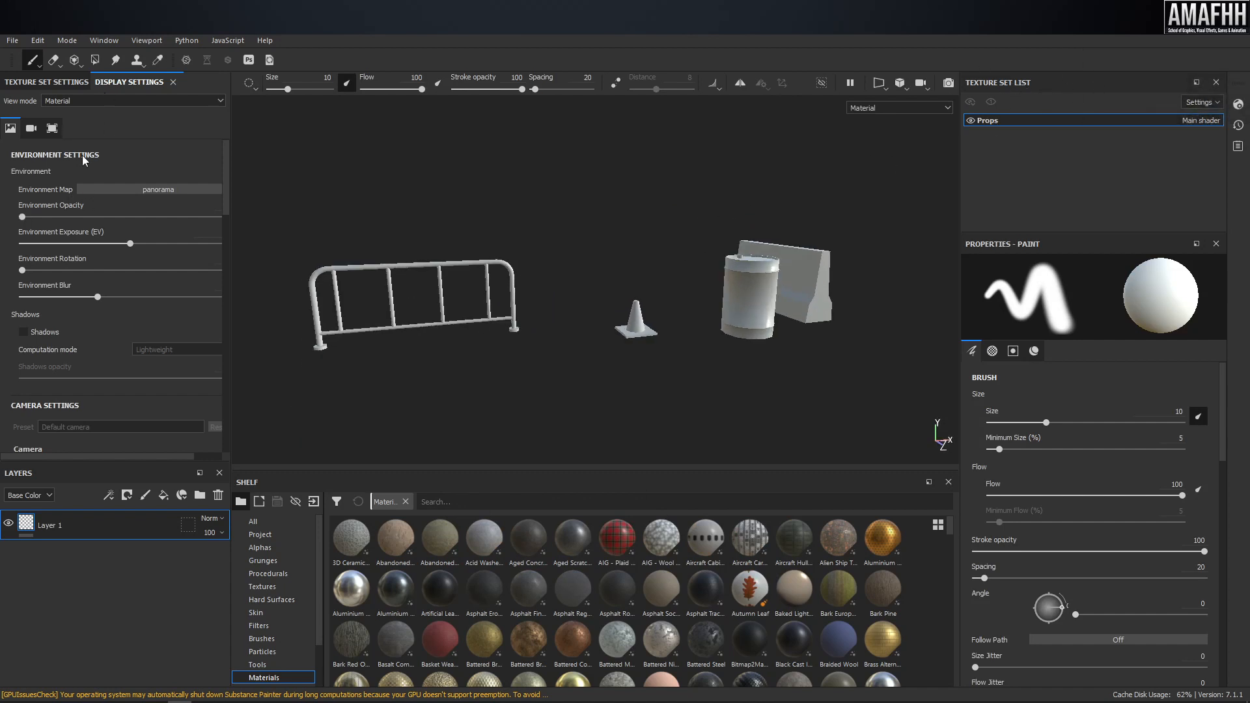
pyautogui.click(44, 84)
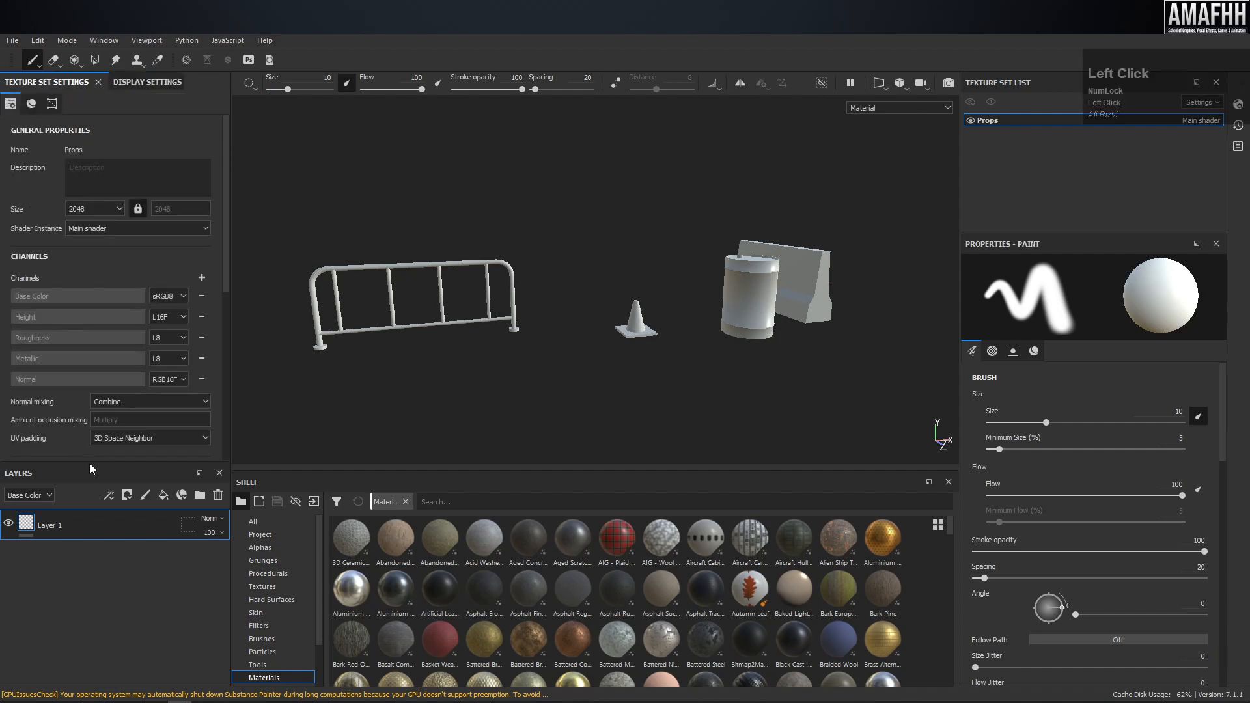
pyautogui.moveTo(89, 463); pyautogui.dragTo(87, 143)
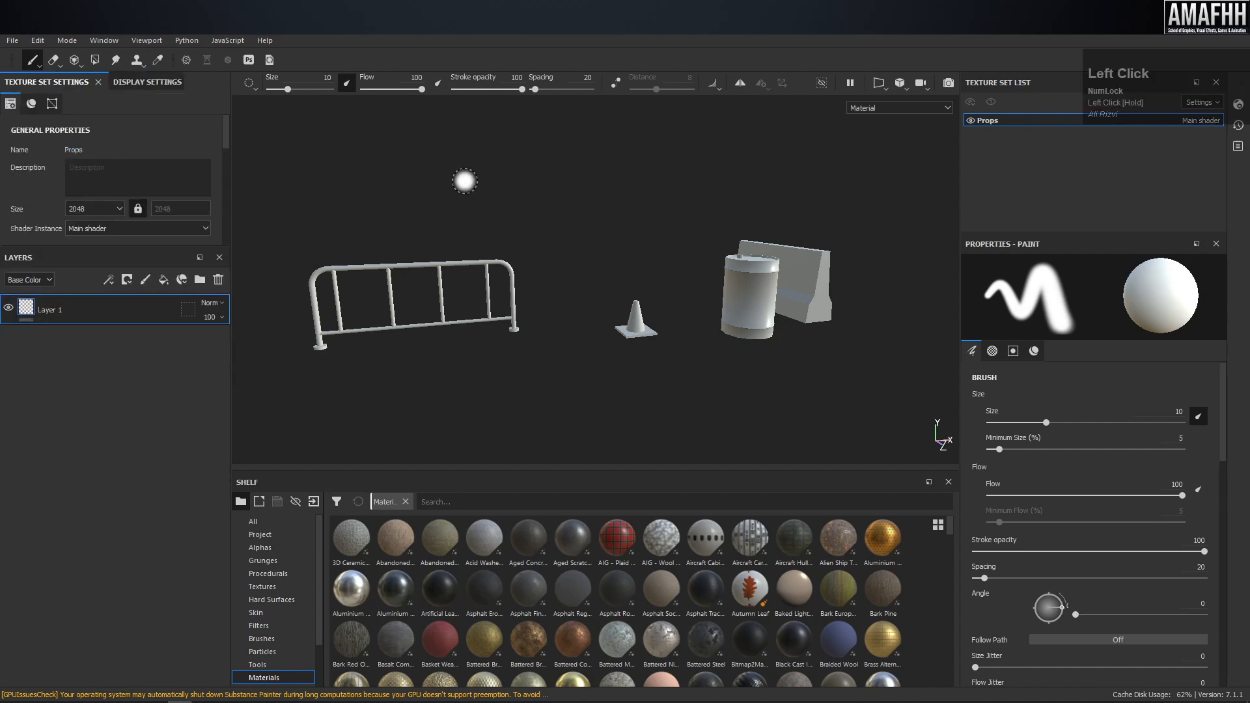
pyautogui.moveTo(557, 482); pyautogui.dragTo(564, 642)
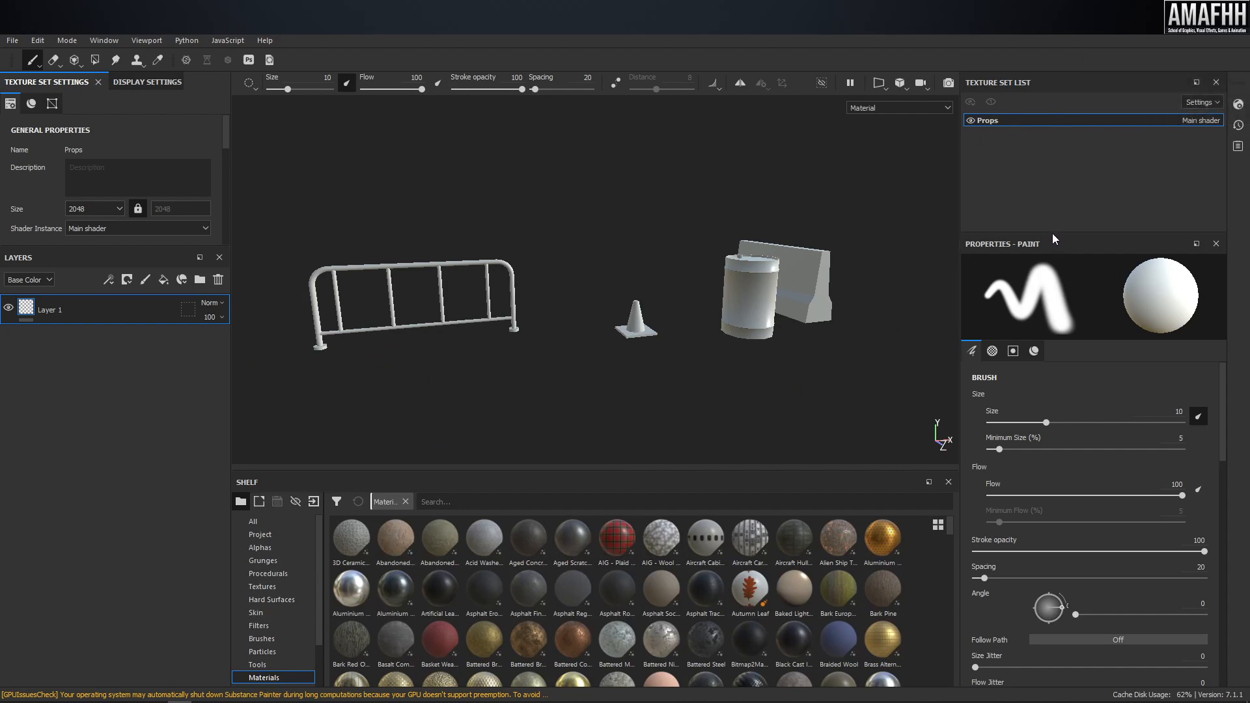
pyautogui.moveTo(1052, 233); pyautogui.dragTo(1048, 182)
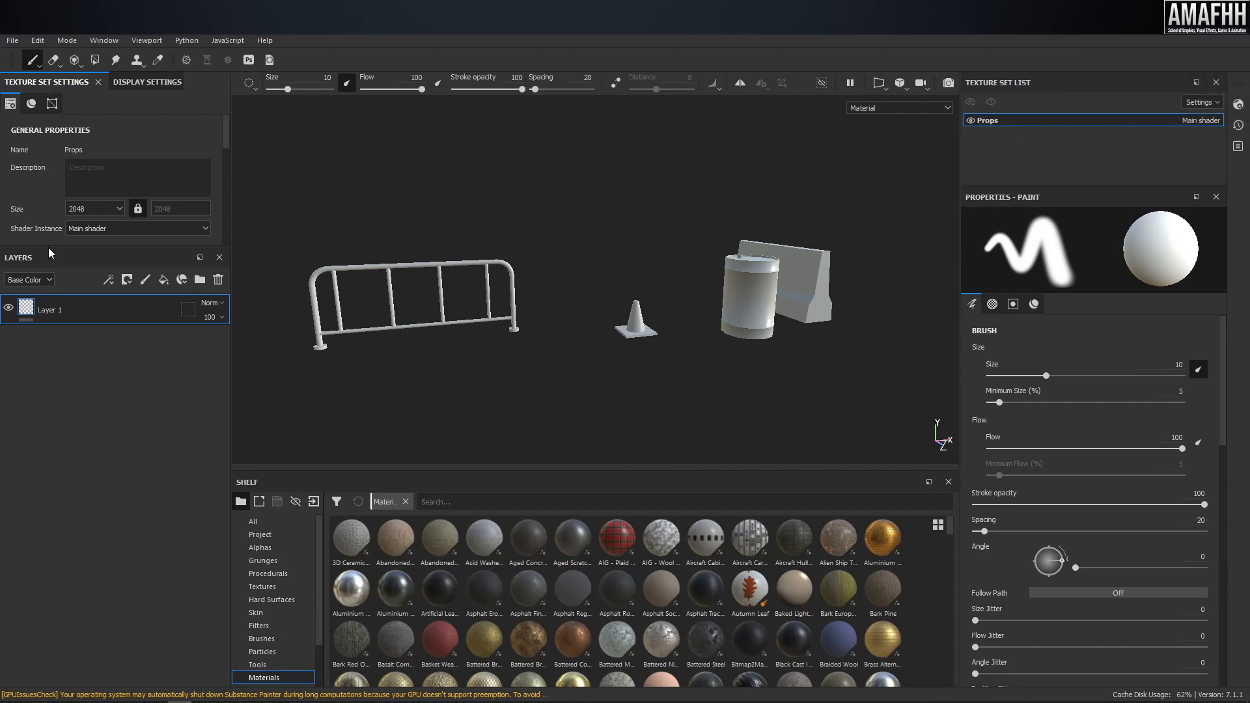
pyautogui.moveTo(51, 250); pyautogui.dragTo(51, 326)
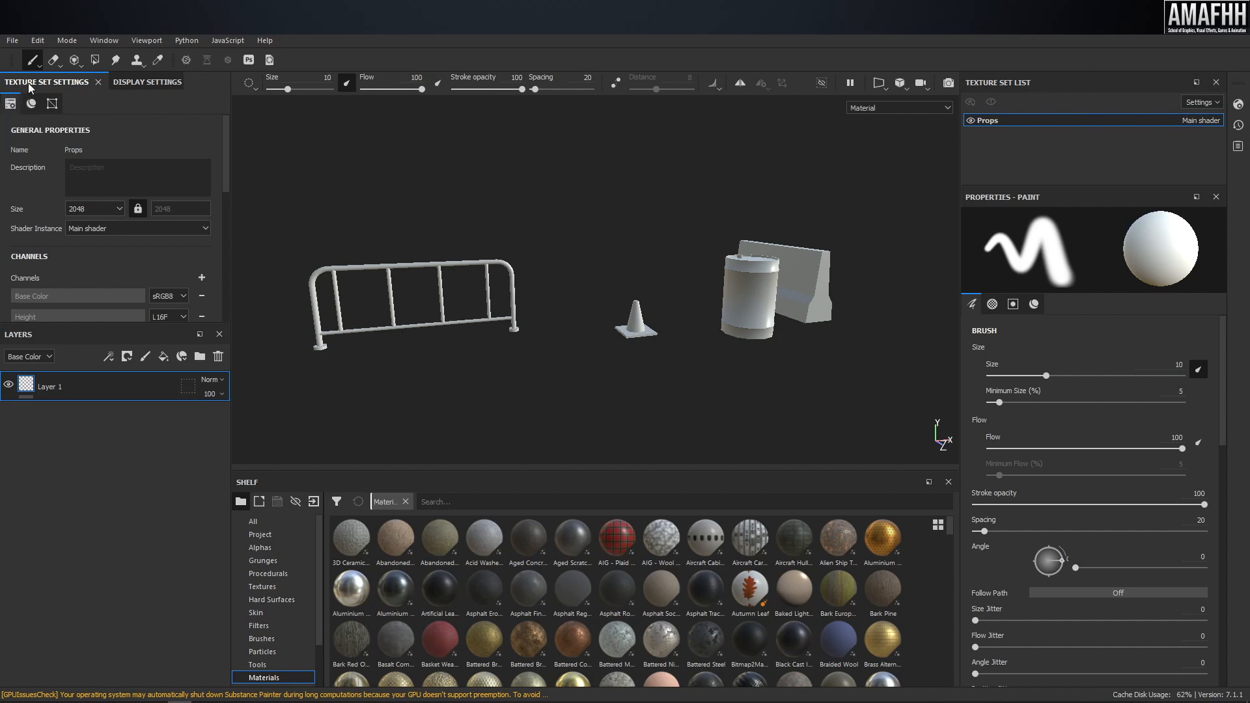
pyautogui.click(148, 84)
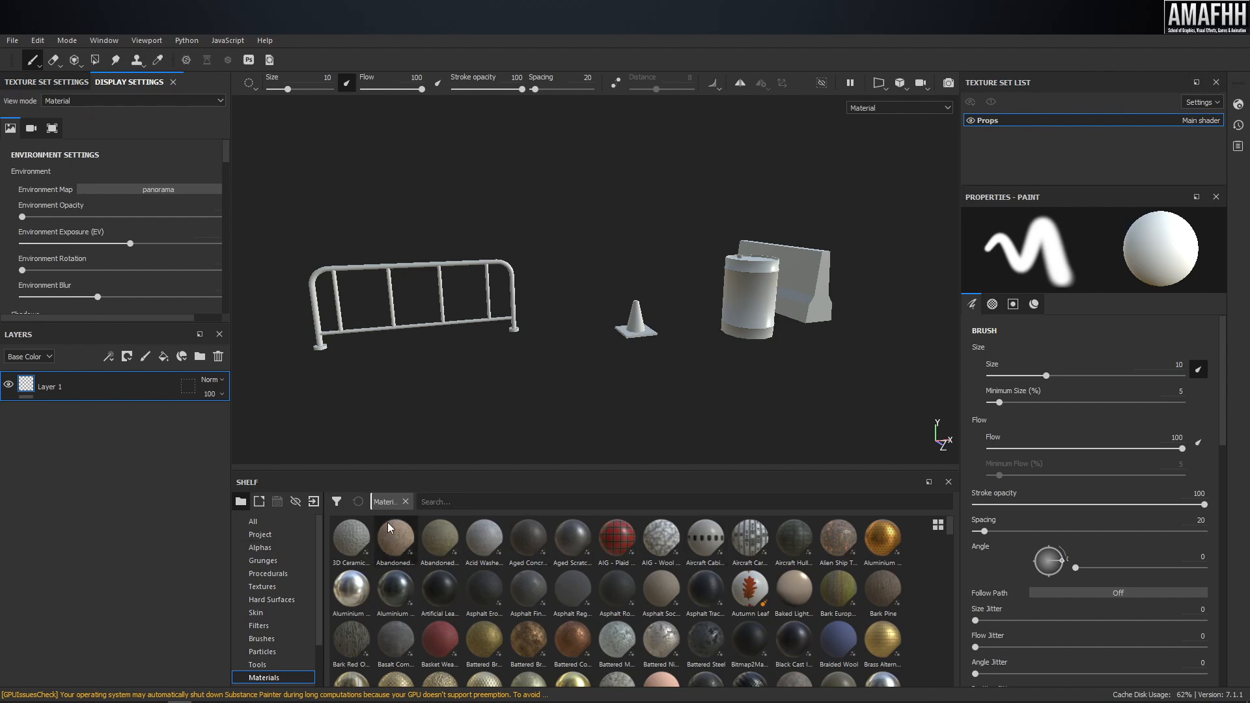
# Try a brush stroke on the road block and undo it.
pyautogui.middleClick(714, 314)
pyautogui.scroll(-2, 681, 307)
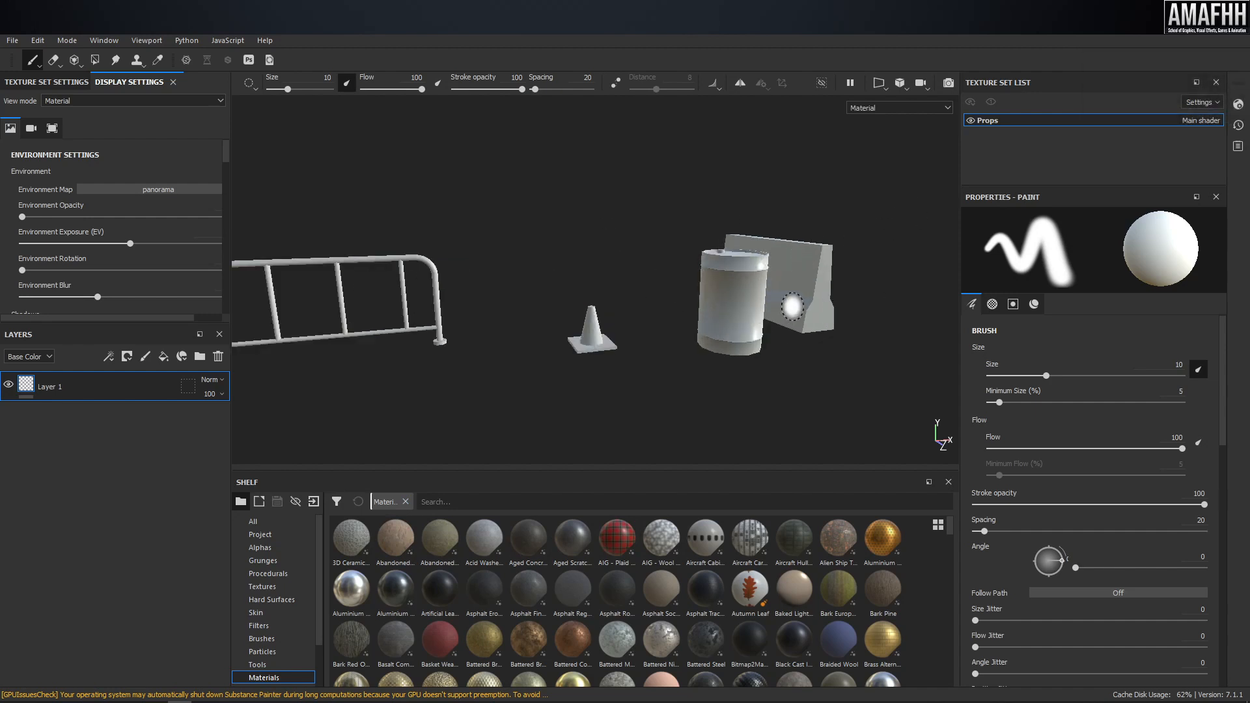
pyautogui.moveTo(791, 303)
pyautogui.mouseDown()
pyautogui.moveTo(789, 287)
pyautogui.moveTo(705, 299)
pyautogui.moveTo(814, 288)
pyautogui.mouseUp()
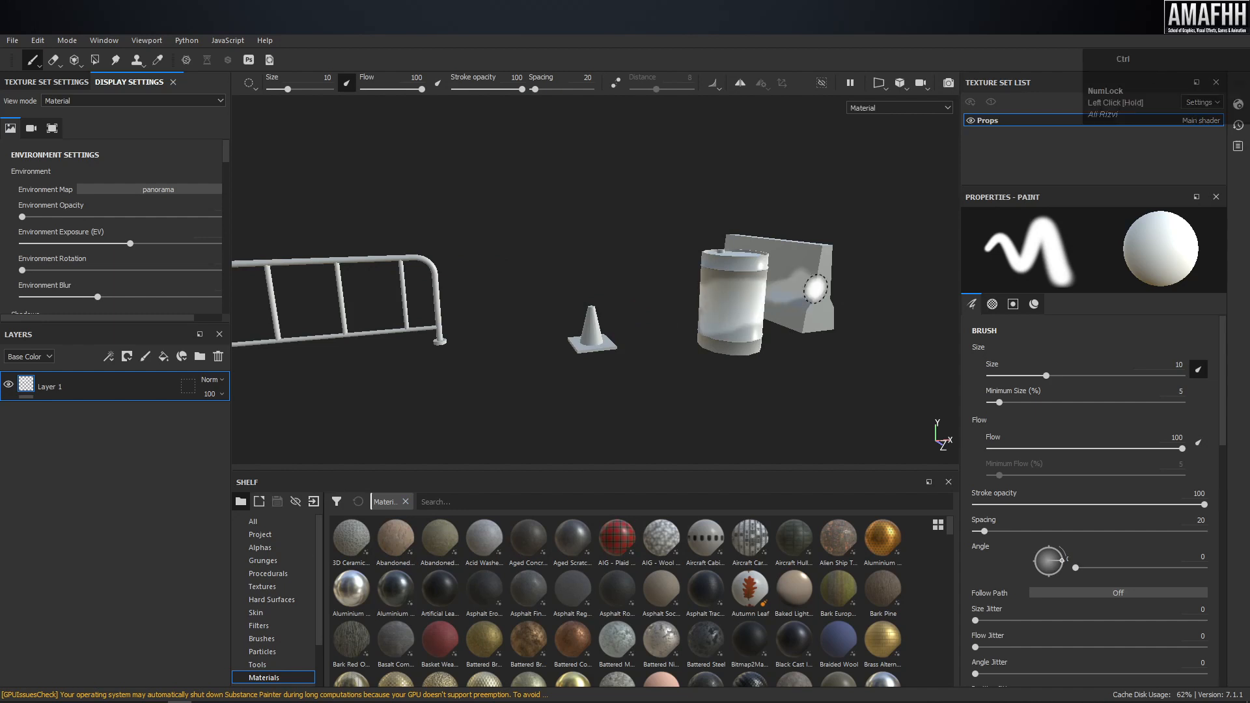
pyautogui.hotkey('ctrl', 'z')
# Show the 2D UV view beside the 3D view and frame the full contents of both.
pyautogui.keyDown('alt'); pyautogui.moveTo(755, 250); pyautogui.dragTo(558, 206); pyautogui.keyUp('alt')
pyautogui.keyDown('alt'); pyautogui.moveTo(558, 206); pyautogui.dragTo(581, 215, button='right'); pyautogui.keyUp('alt')
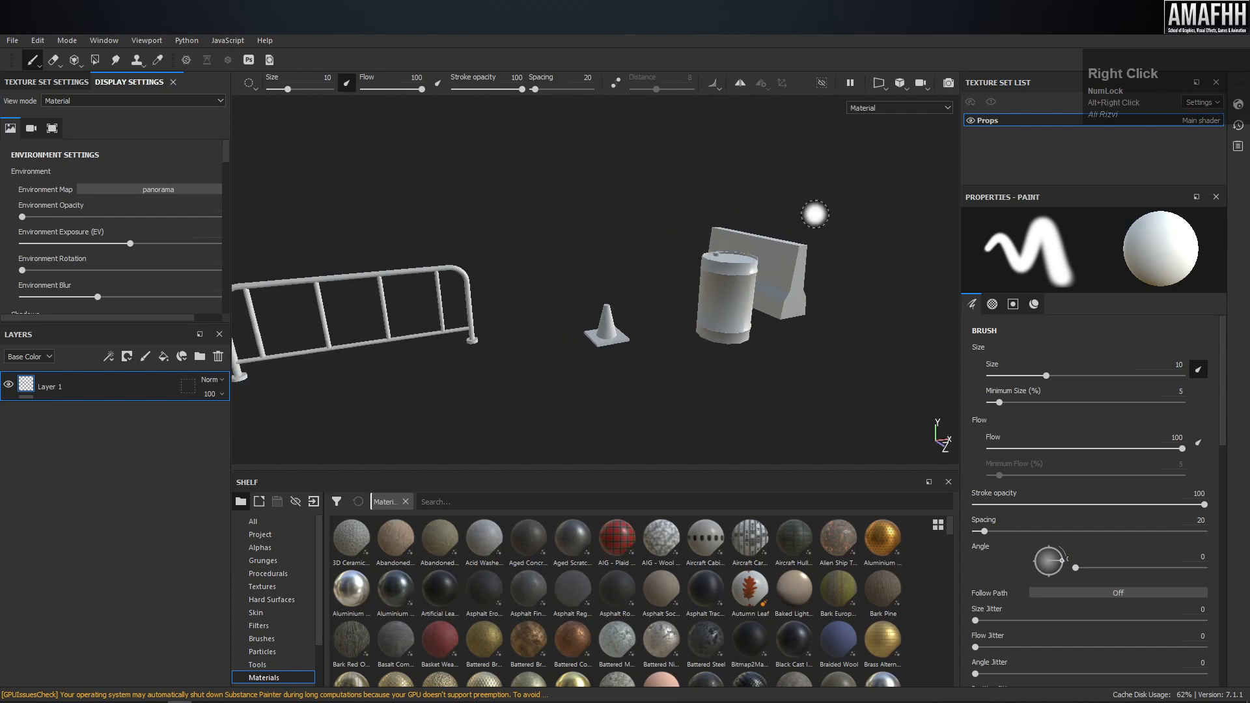
pyautogui.press('F1')
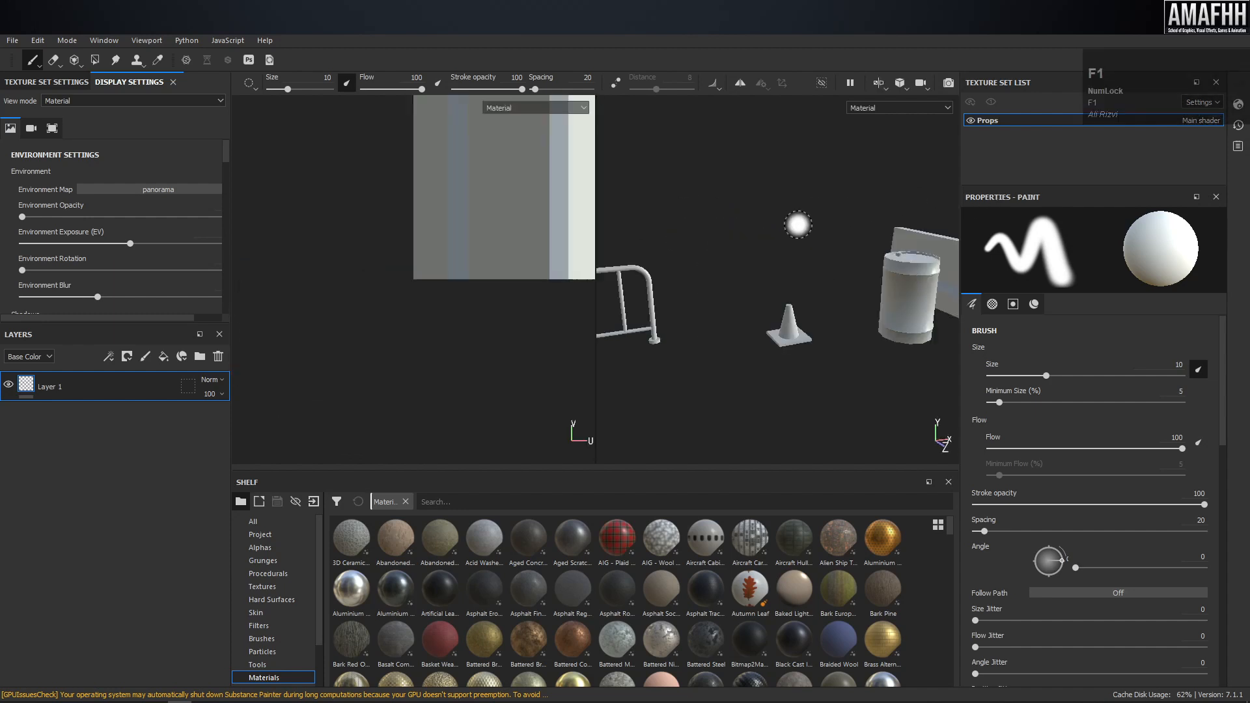
pyautogui.press('f')
pyautogui.press('f')
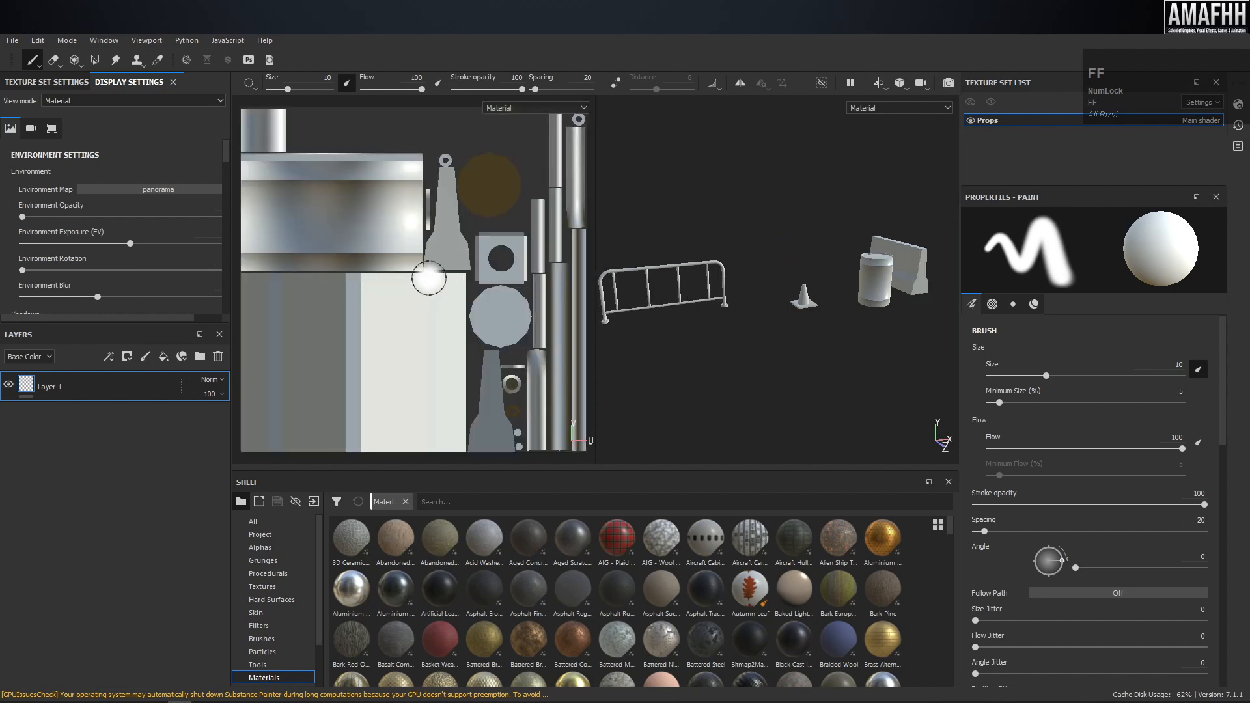
# Examine the shared UV layout in the 2D view and the four props from several distances and angles in 3D.
pyautogui.scroll(2, 425, 277)
pyautogui.scroll(1, 348, 246)
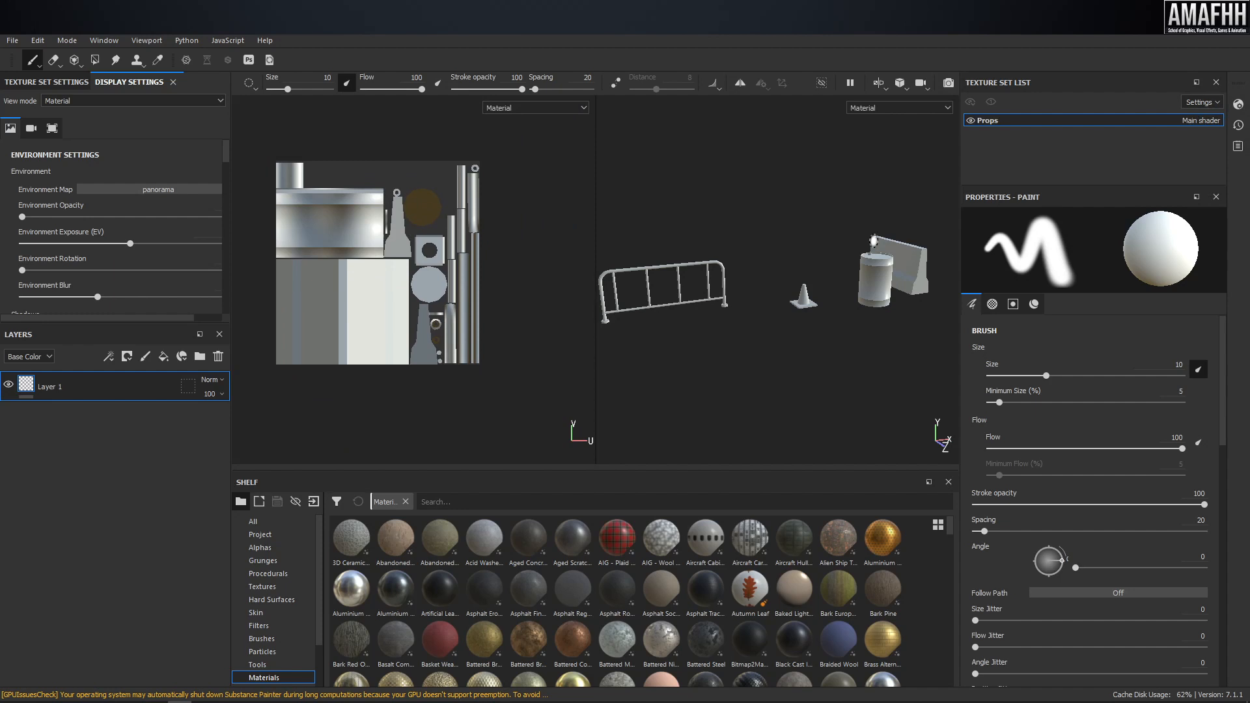
pyautogui.scroll(-5, 808, 269)
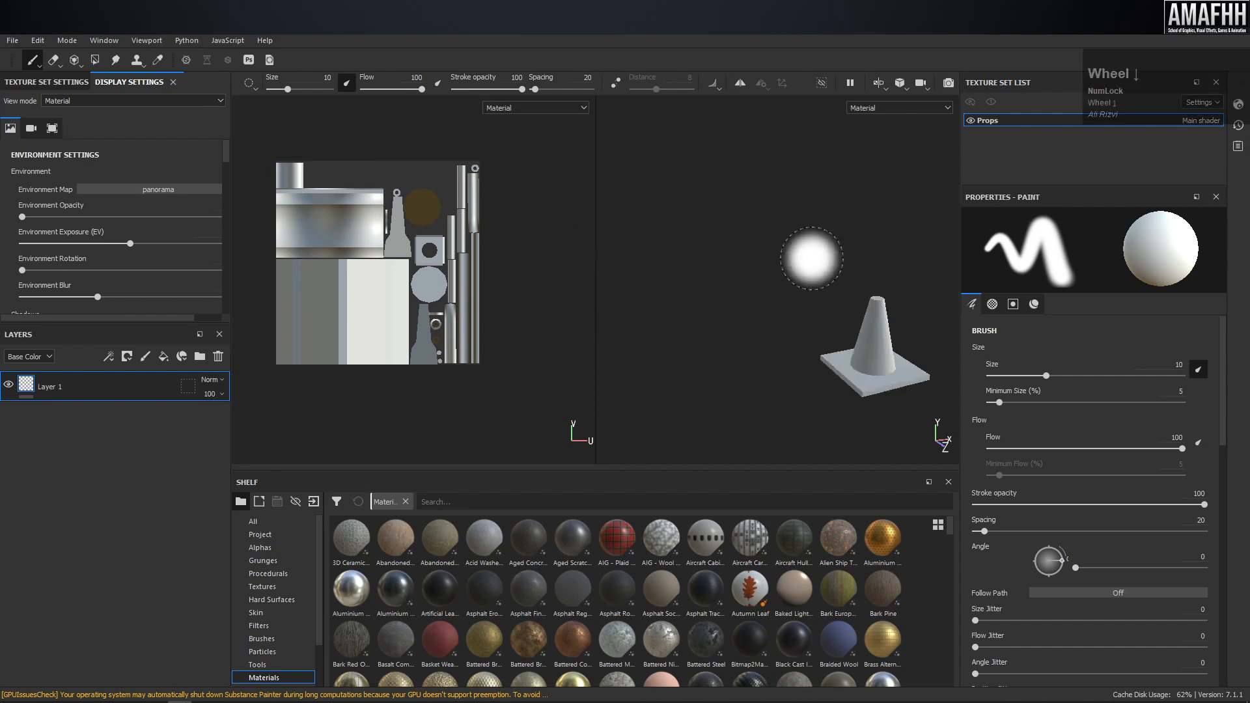
pyautogui.press('f')
pyautogui.scroll(1, 810, 264)
pyautogui.scroll(-1, 809, 259)
pyautogui.scroll(-3, 439, 300)
pyautogui.scroll(5, 439, 299)
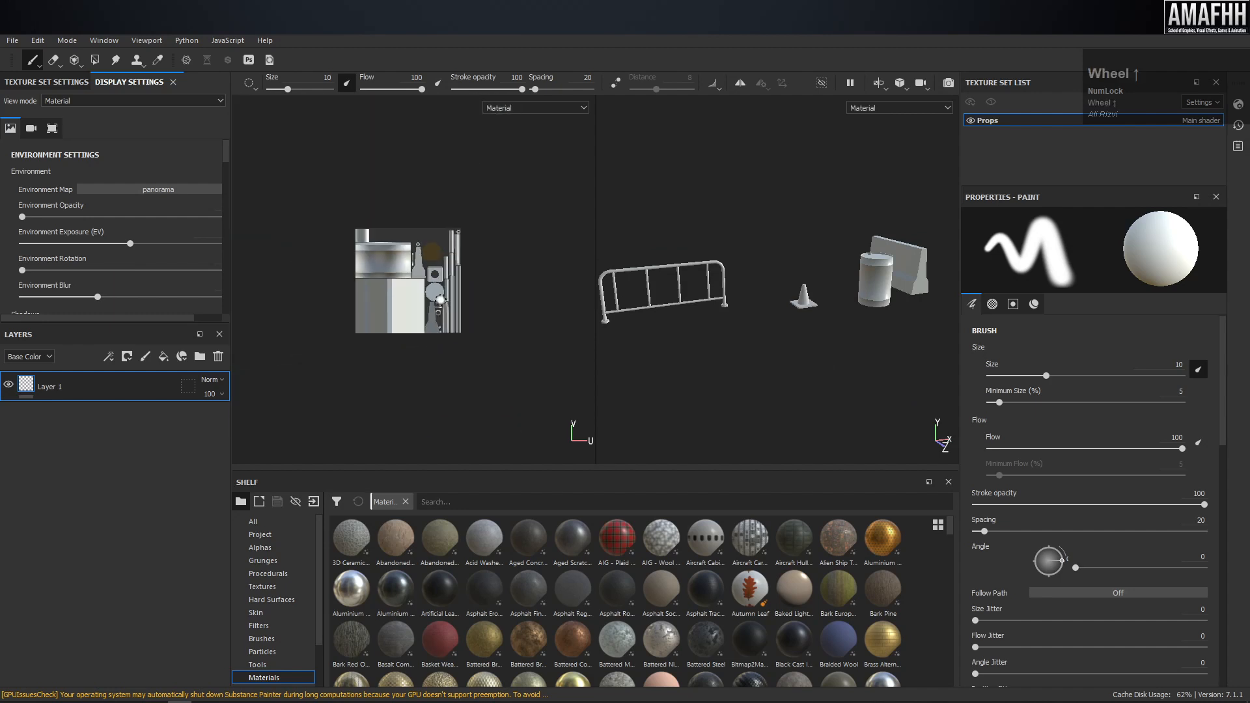
pyautogui.press('f')
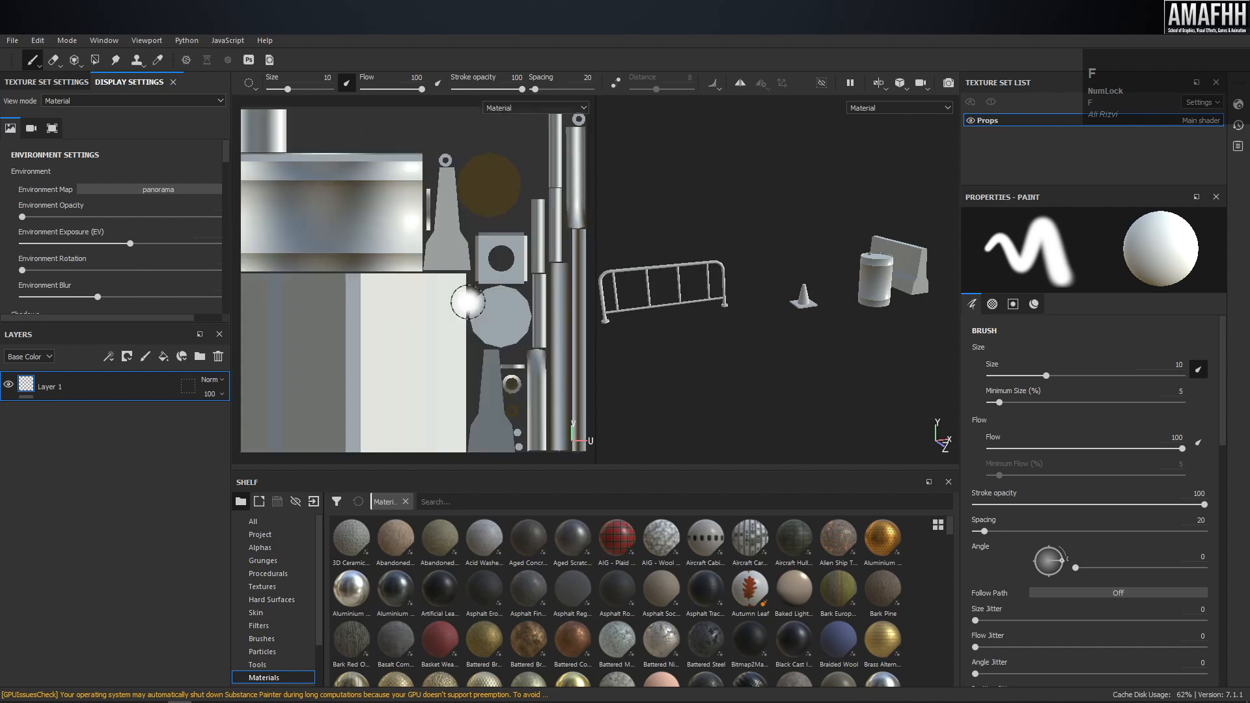
pyautogui.keyDown('alt'); pyautogui.moveTo(467, 302); pyautogui.dragTo(430, 280, button='middle'); pyautogui.keyUp('alt')
pyautogui.keyDown('alt'); pyautogui.moveTo(684, 305); pyautogui.dragTo(837, 251, button='middle'); pyautogui.keyUp('alt')
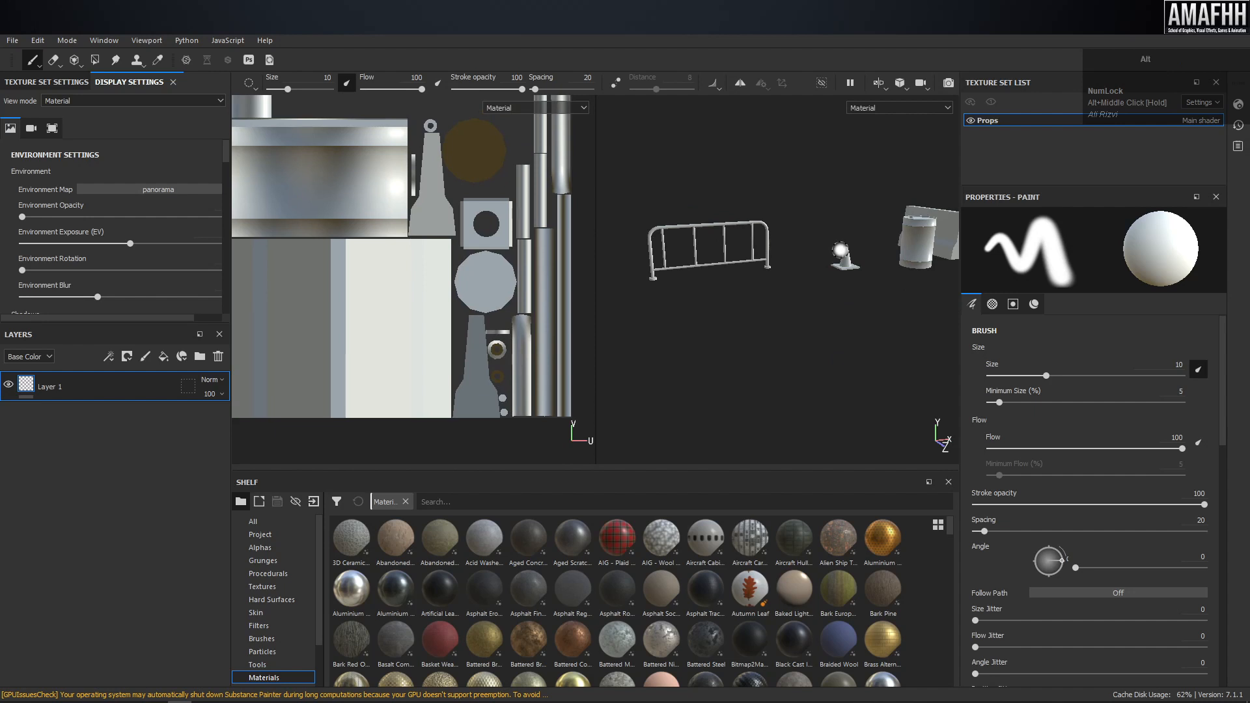
pyautogui.keyDown('alt'); pyautogui.moveTo(739, 190); pyautogui.dragTo(1024, 179); pyautogui.keyUp('alt')
pyautogui.scroll(-8, 794, 250)
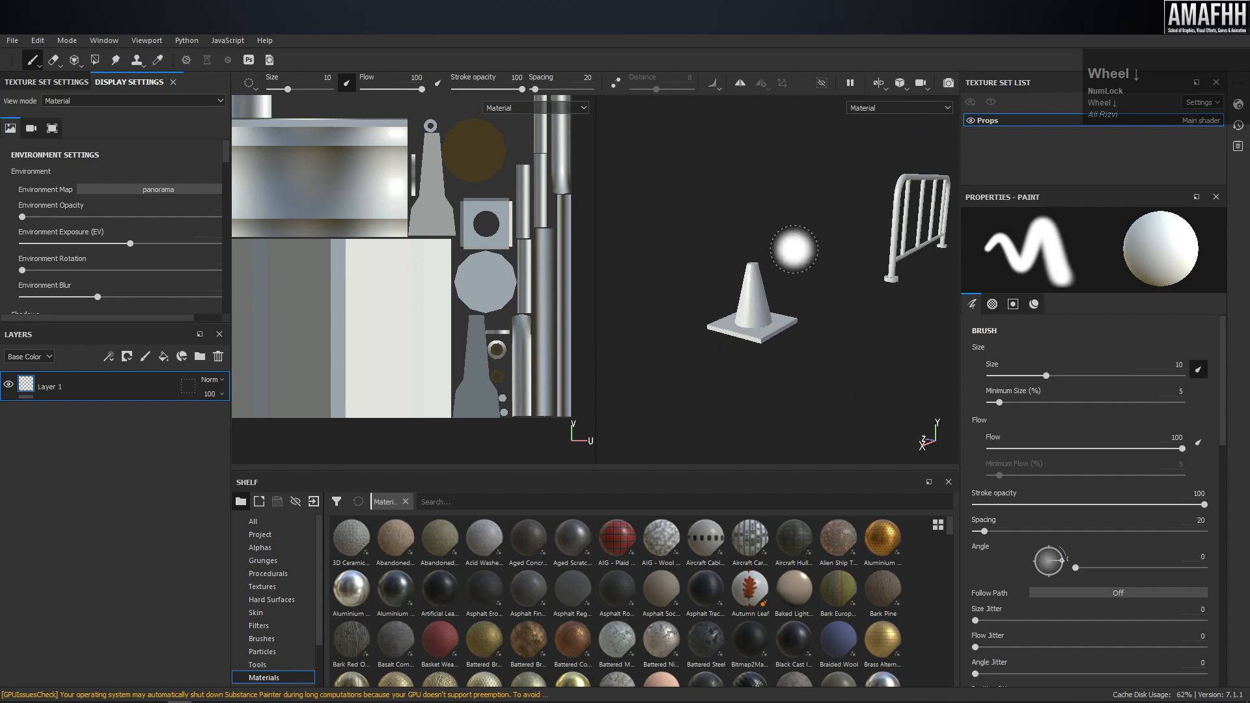
pyautogui.scroll(3, 794, 249)
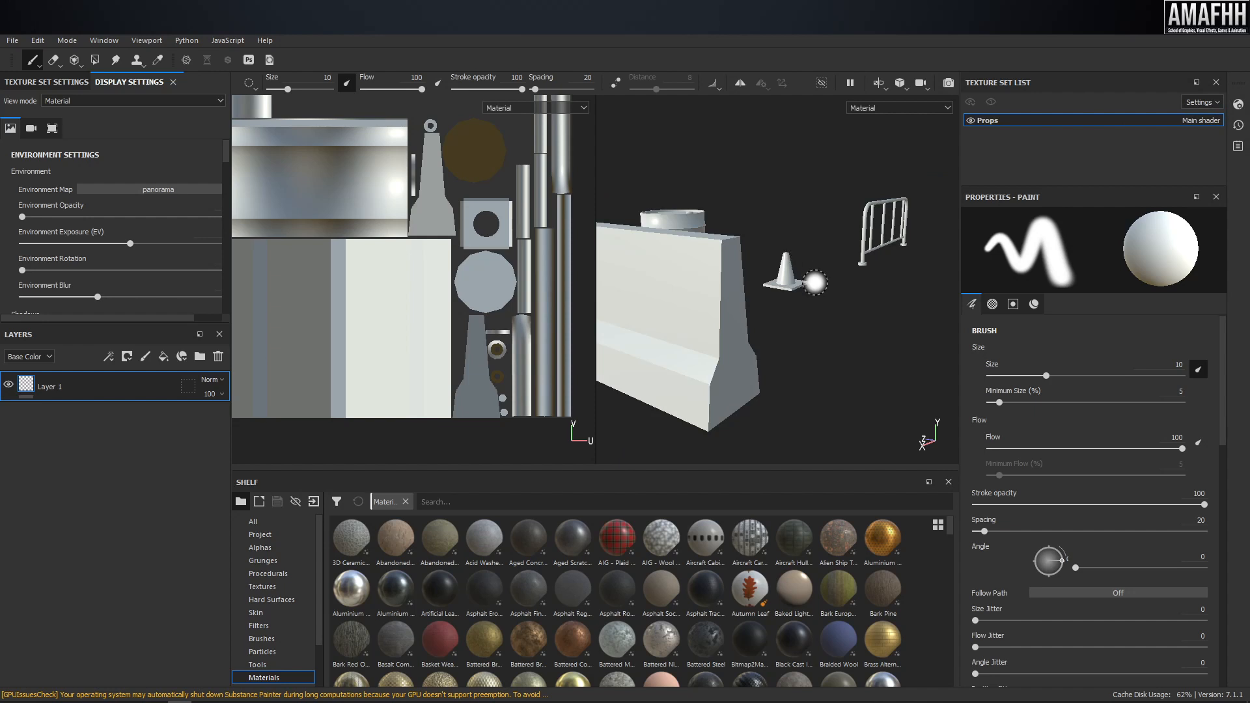
pyautogui.scroll(5, 814, 283)
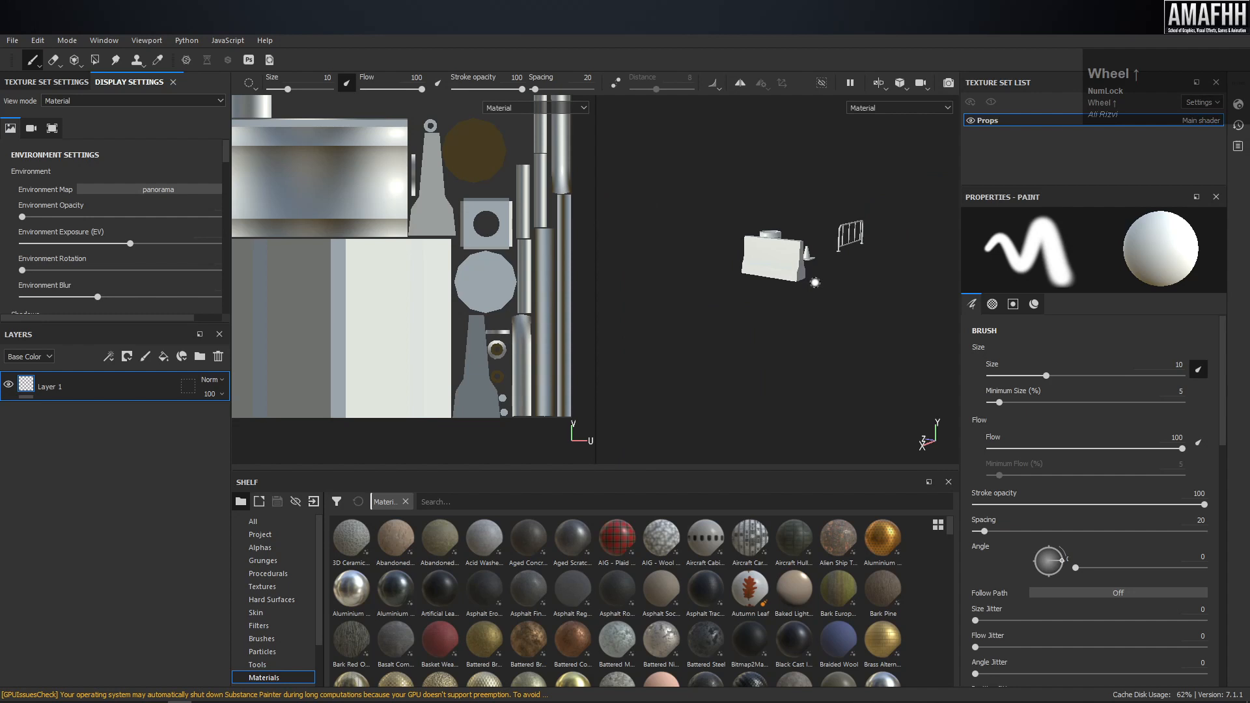
pyautogui.scroll(-5, 815, 282)
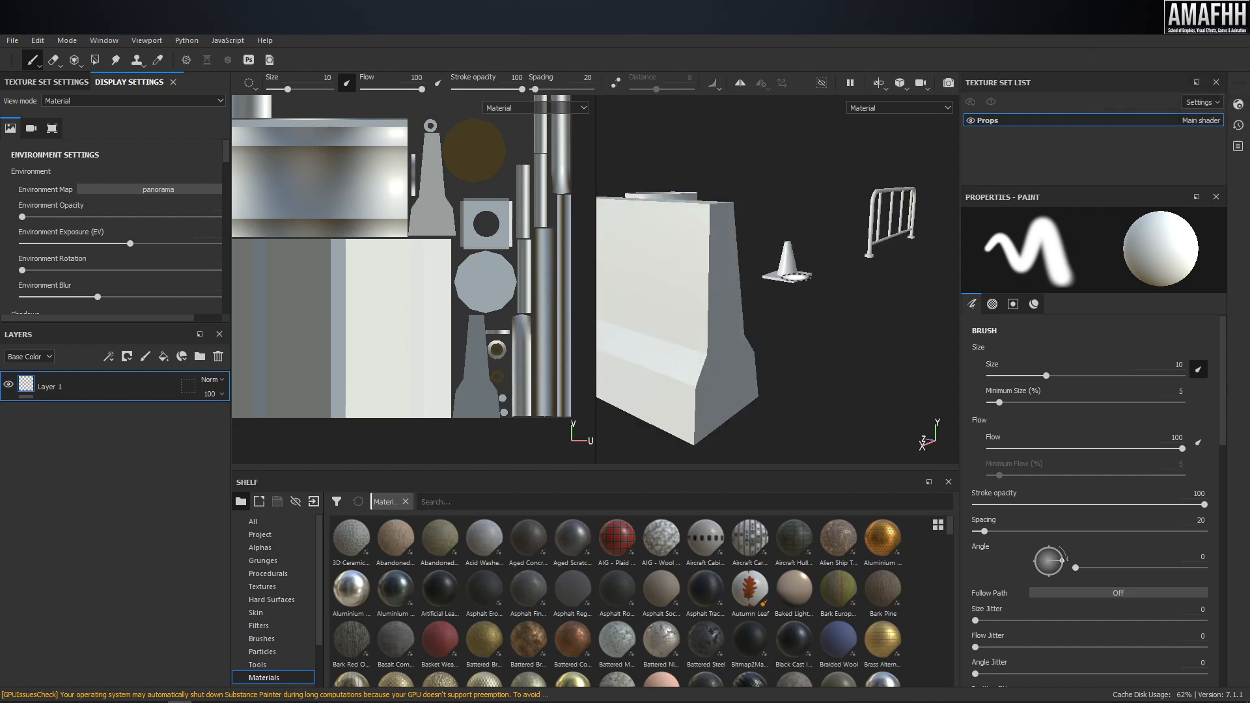
# Compare the 3D-only view of the props with the 2D-only view of their shared UV layout.
pyautogui.press('F2')
pyautogui.keyDown('alt'); pyautogui.moveTo(781, 195); pyautogui.dragTo(557, 245); pyautogui.keyUp('alt')
pyautogui.press('F3')
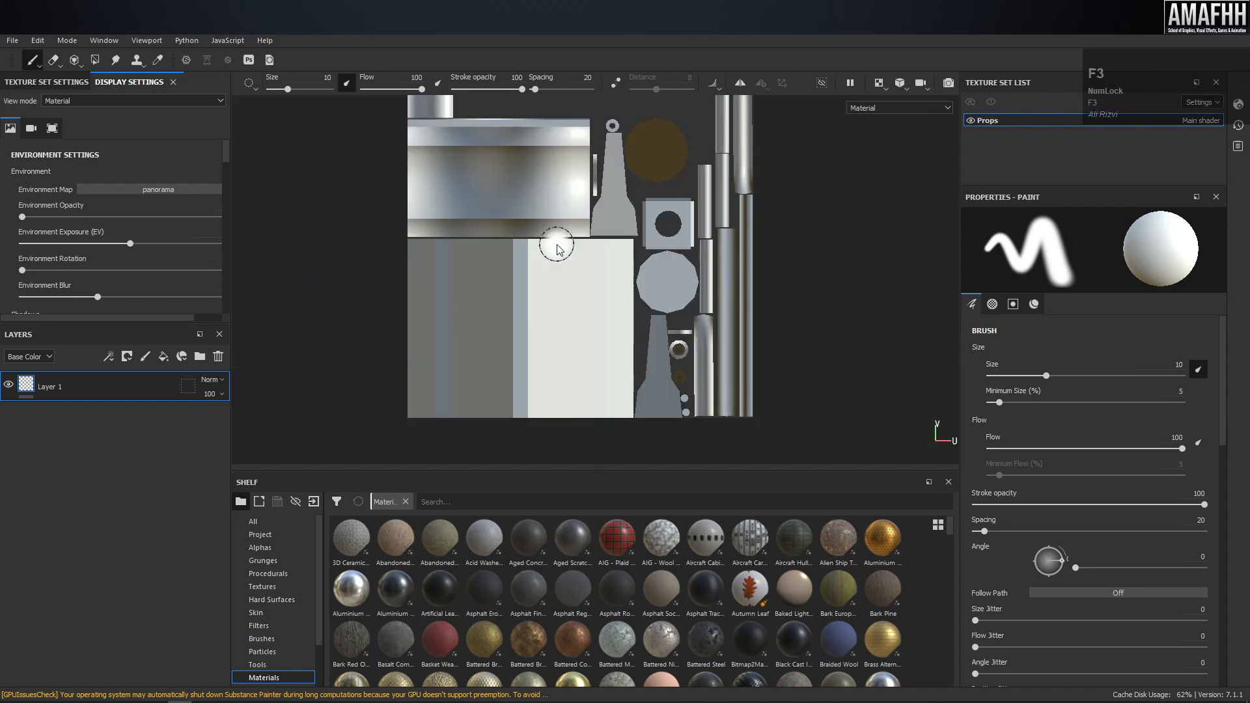
pyautogui.keyDown('alt'); pyautogui.moveTo(541, 244); pyautogui.dragTo(556, 295, button='middle'); pyautogui.keyUp('alt')
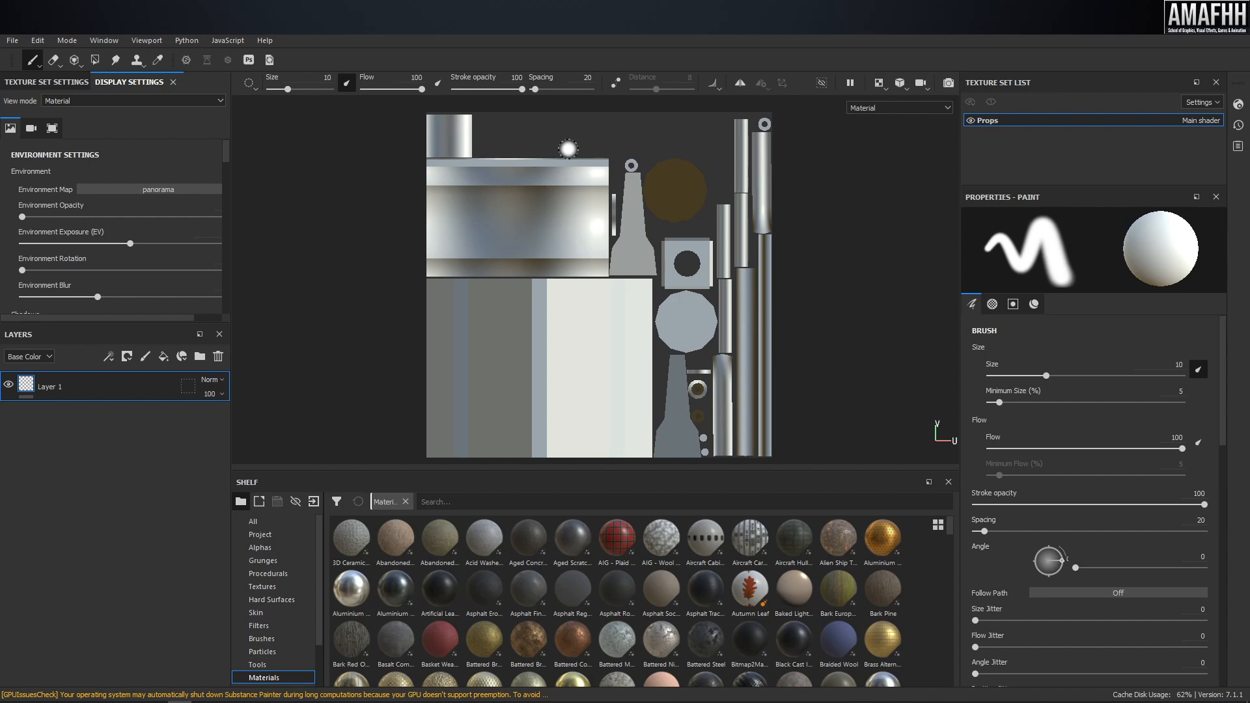
pyautogui.press('F2')
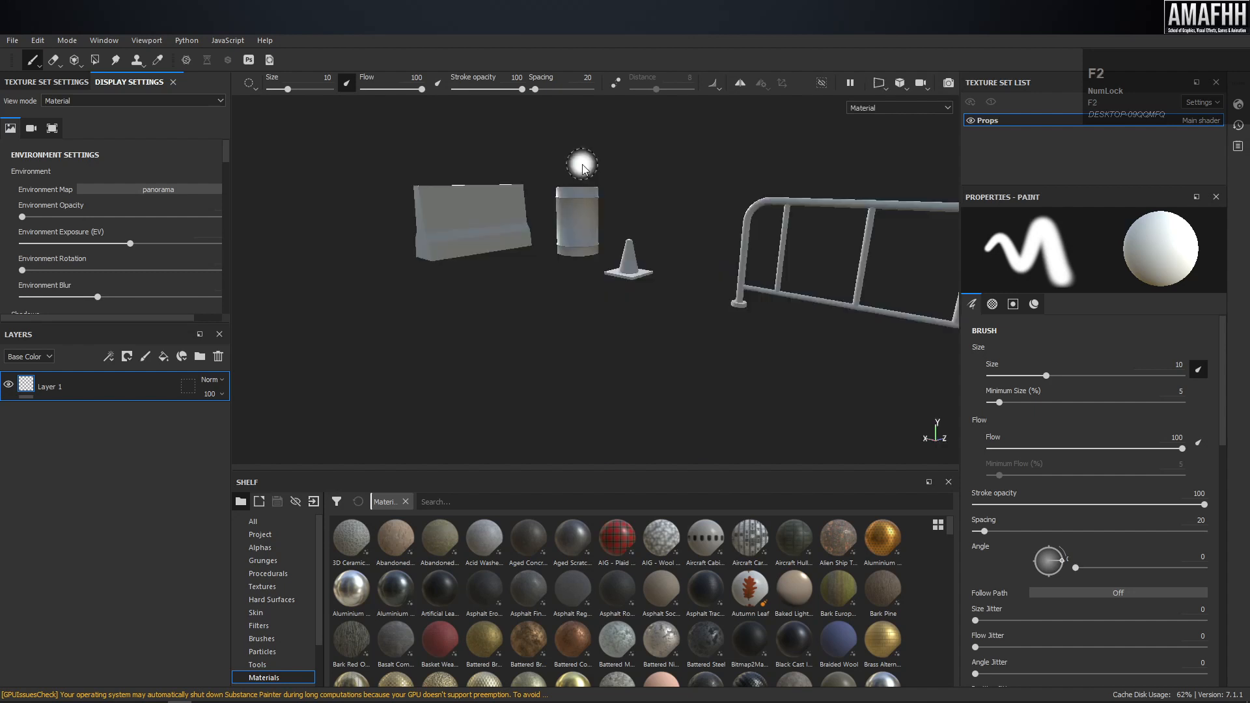
# Try a horizontal brush stroke across the barrel in 3D, check it on the UV layout and undo it.
pyautogui.scroll(2, 575, 203)
pyautogui.scroll(-6, 578, 202)
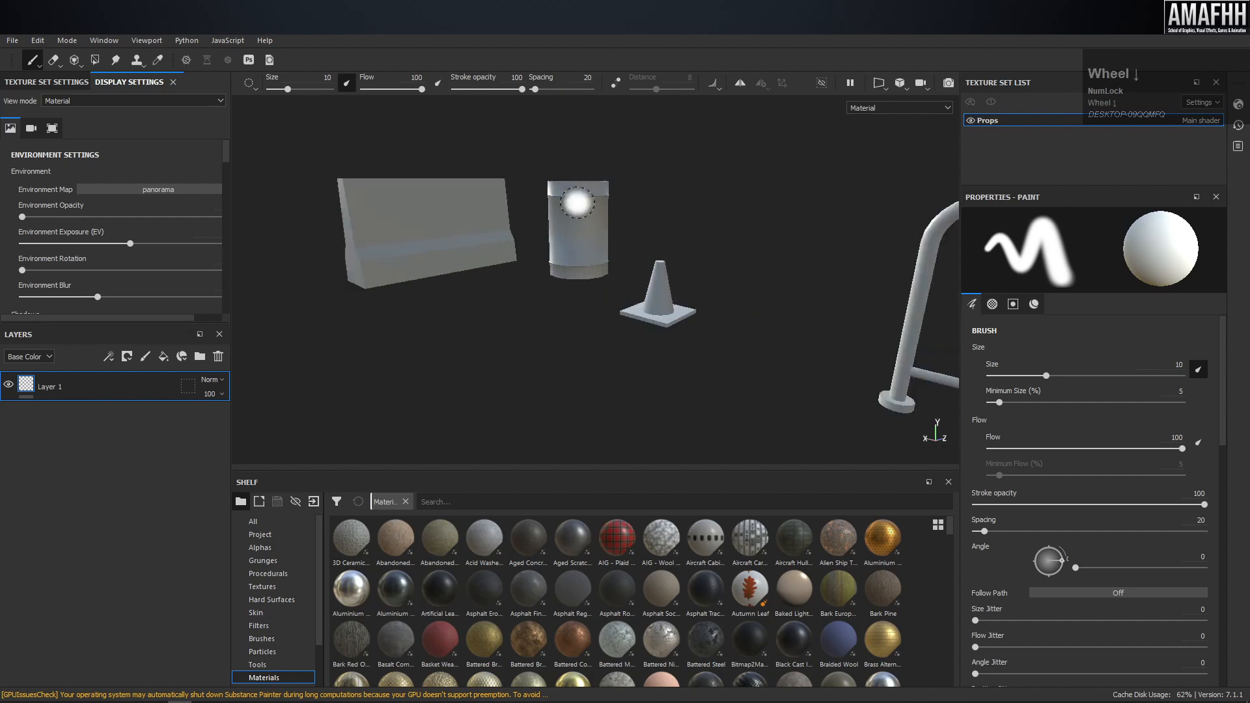
pyautogui.keyDown('alt'); pyautogui.moveTo(622, 234); pyautogui.dragTo(775, 184); pyautogui.keyUp('alt')
pyautogui.moveTo(408, 215); pyautogui.dragTo(779, 232)
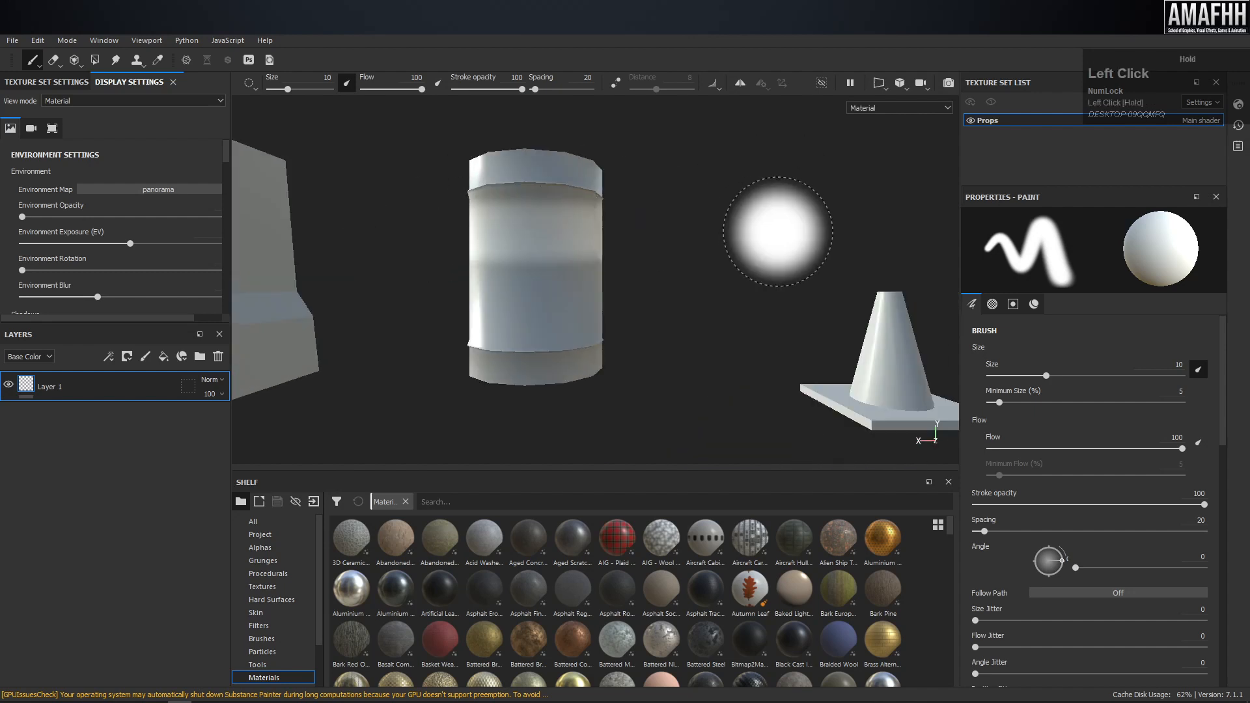
pyautogui.press('F3')
pyautogui.scroll(2, 687, 168)
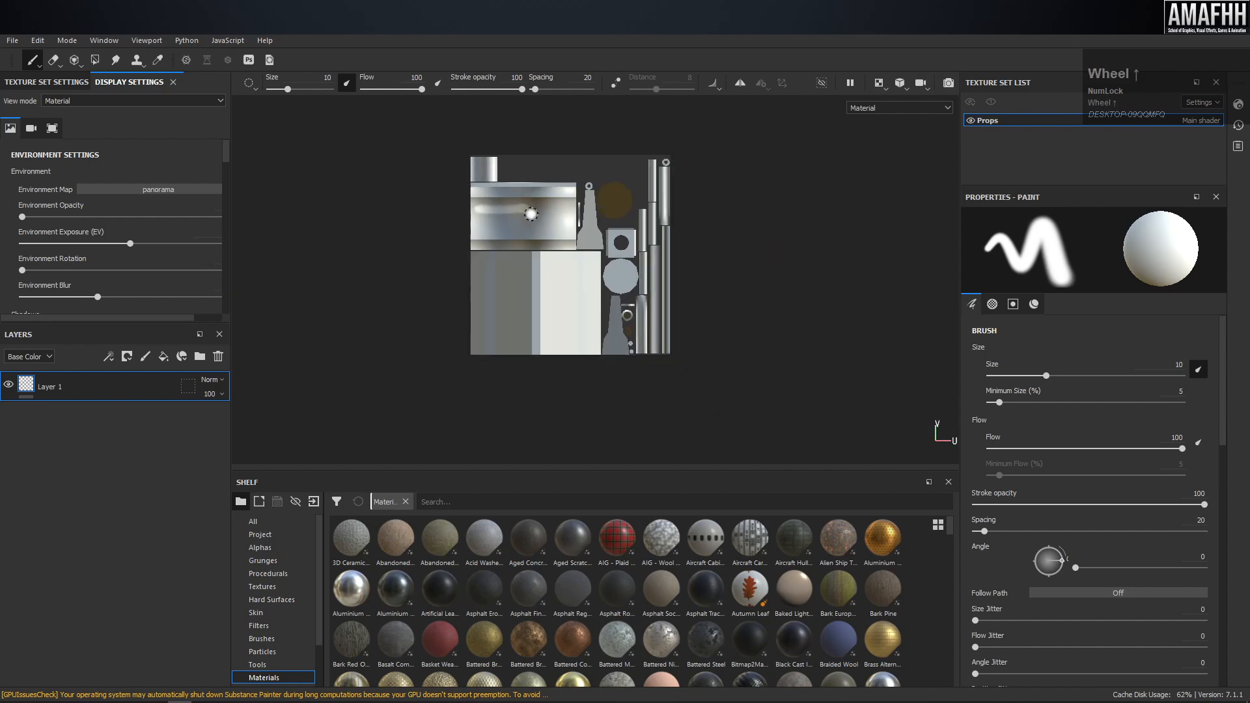
pyautogui.scroll(-4, 521, 208)
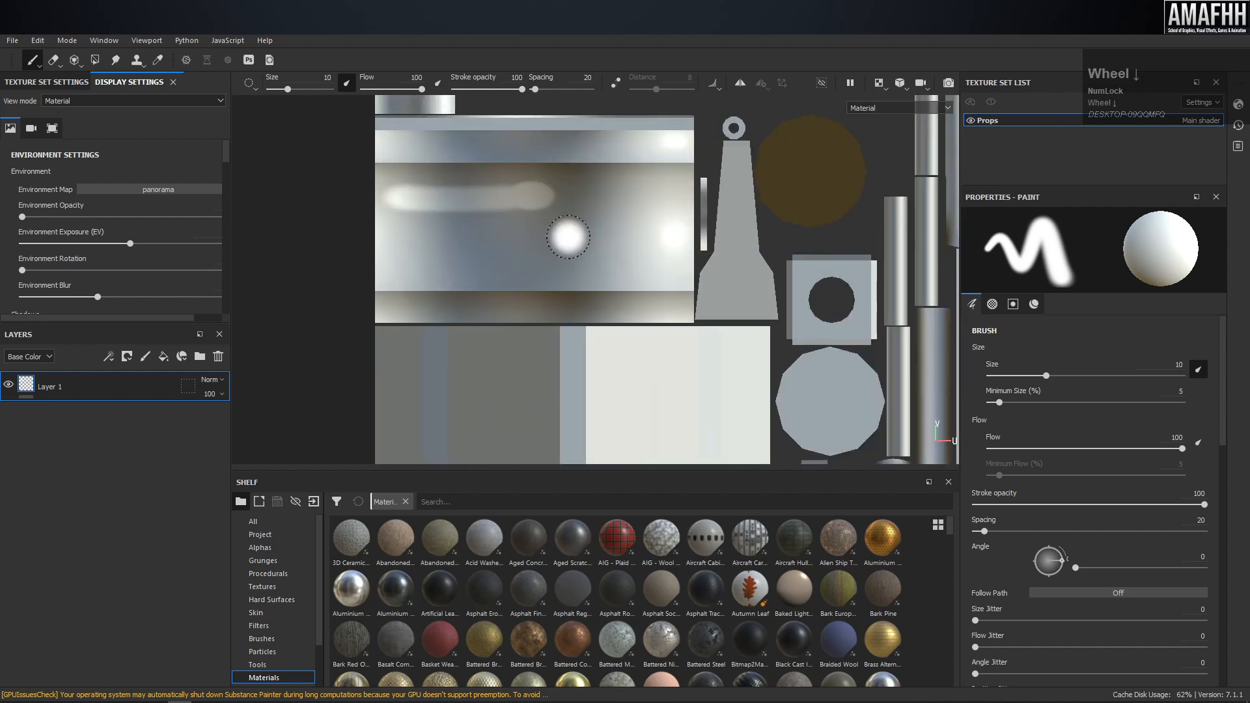
pyautogui.hotkey('ctrl', 'z')
# Try a snapped straight line across the barrel's UV shell with the size 10 brush and undo it.
pyautogui.click(271, 187)
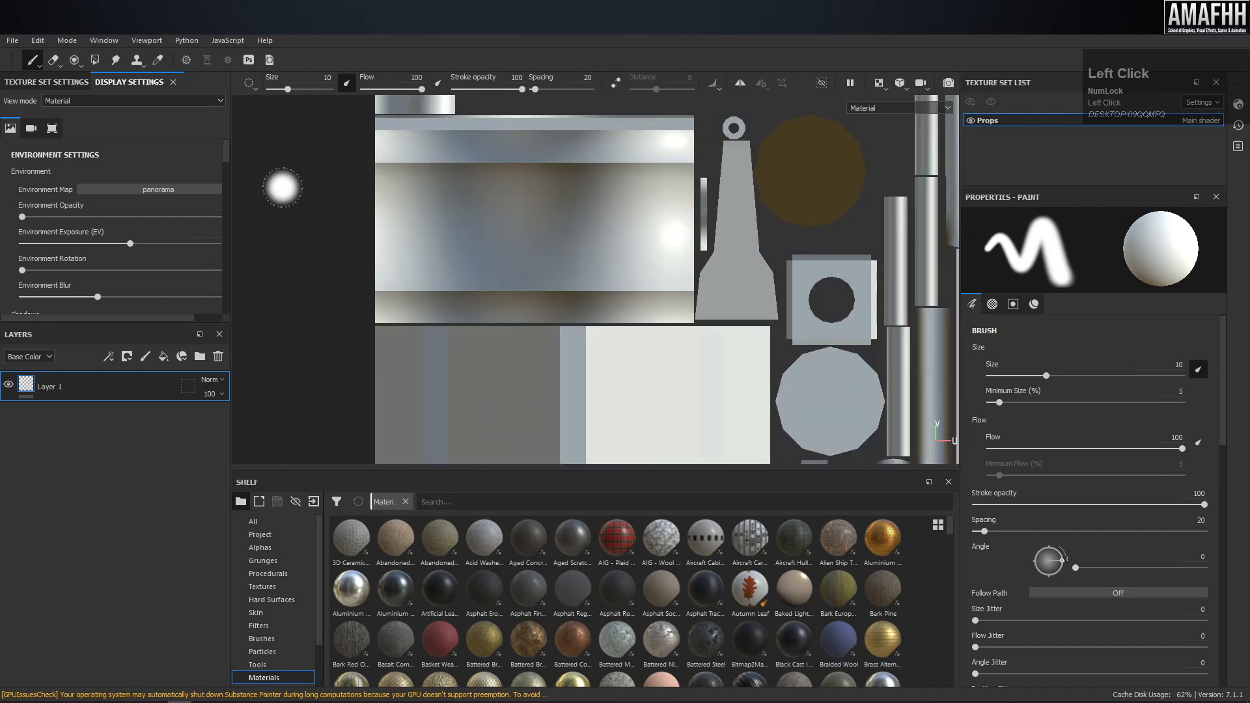
pyautogui.keyDown('ctrl'); pyautogui.keyDown('shift'); pyautogui.click(867, 188); pyautogui.keyUp('shift'); pyautogui.keyUp('ctrl')
pyautogui.hotkey('ctrl', 'z')
# Reduce the brush size to 2.84 and paint a snapped horizontal line across the upper part of the barrel's UV shell.
pyautogui.moveTo(694, 245)
pyautogui.keyDown('ctrl'); pyautogui.mouseDown(button='right')
pyautogui.moveTo(650, 237)
pyautogui.moveTo(676, 233)
pyautogui.mouseUp(button='right'); pyautogui.keyUp('ctrl')
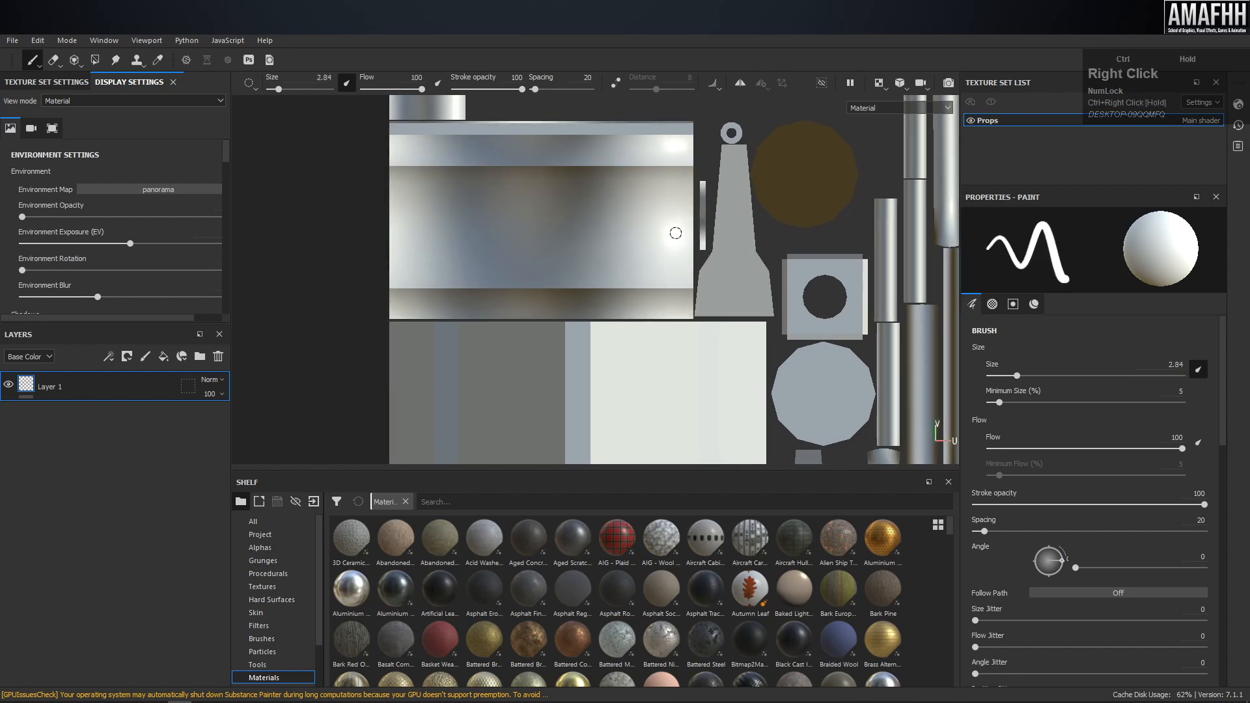
pyautogui.click(298, 177)
pyautogui.keyDown('ctrl'); pyautogui.keyDown('shift'); pyautogui.click(755, 182); pyautogui.keyUp('shift'); pyautogui.keyUp('ctrl')
pyautogui.hotkey('ctrl', 'z')
pyautogui.click(694, 183)
pyautogui.keyDown('ctrl'); pyautogui.keyDown('shift'); pyautogui.click(345, 187); pyautogui.keyUp('shift'); pyautogui.keyUp('ctrl')
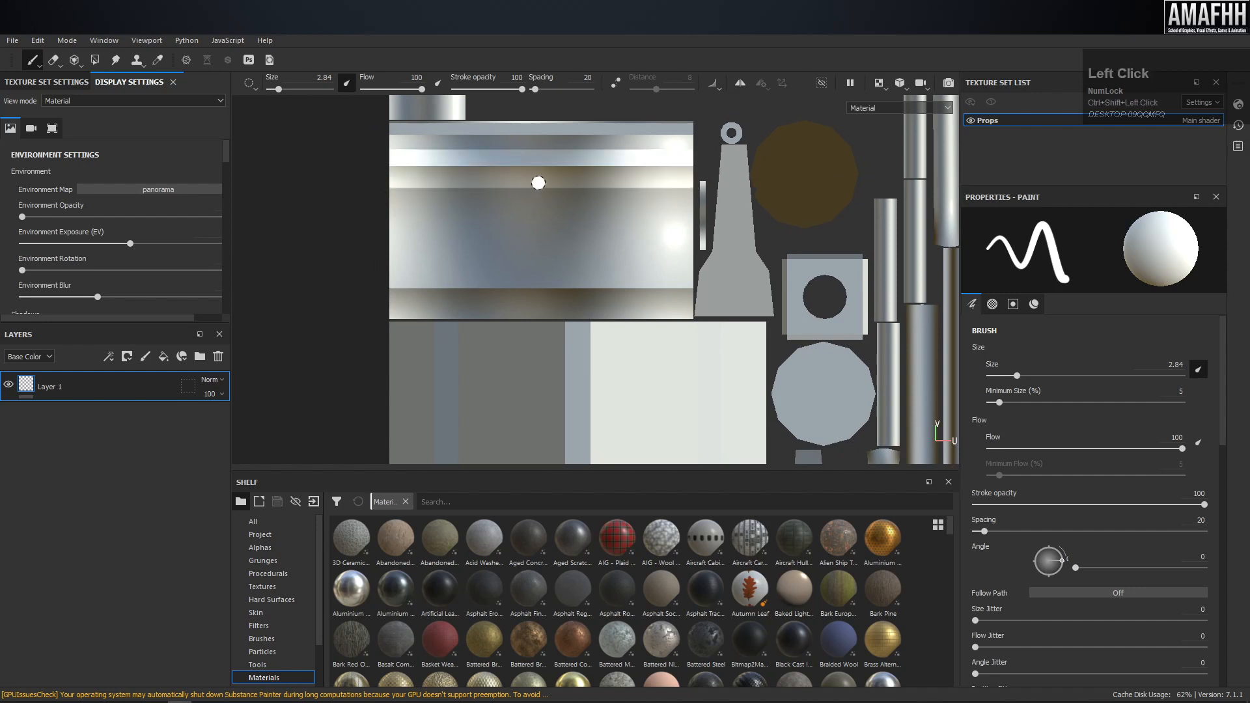
# Try a second straight line and a freehand stroke lower on the barrel's UV shell, undoing both.
pyautogui.click(698, 259)
pyautogui.press('ctrl')
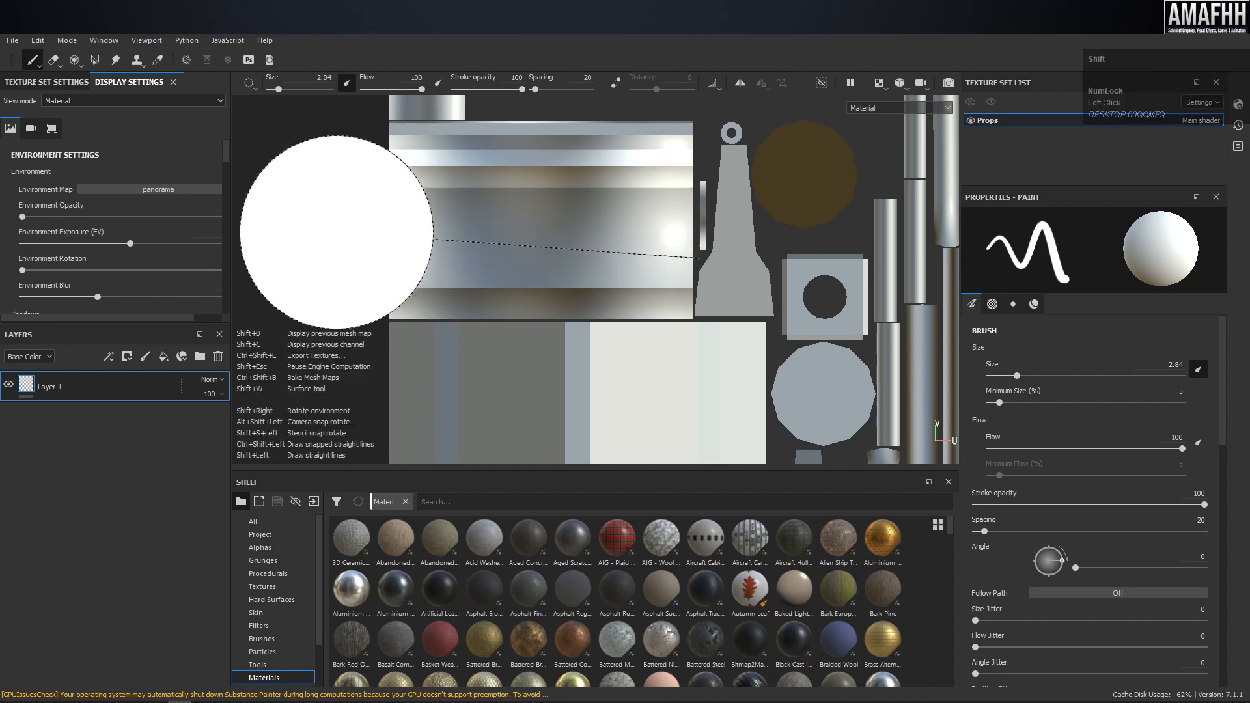
pyautogui.keyDown('ctrl'); pyautogui.keyDown('shift'); pyautogui.click(324, 242); pyautogui.keyUp('shift'); pyautogui.keyUp('ctrl')
pyautogui.hotkey('ctrl', 'z')
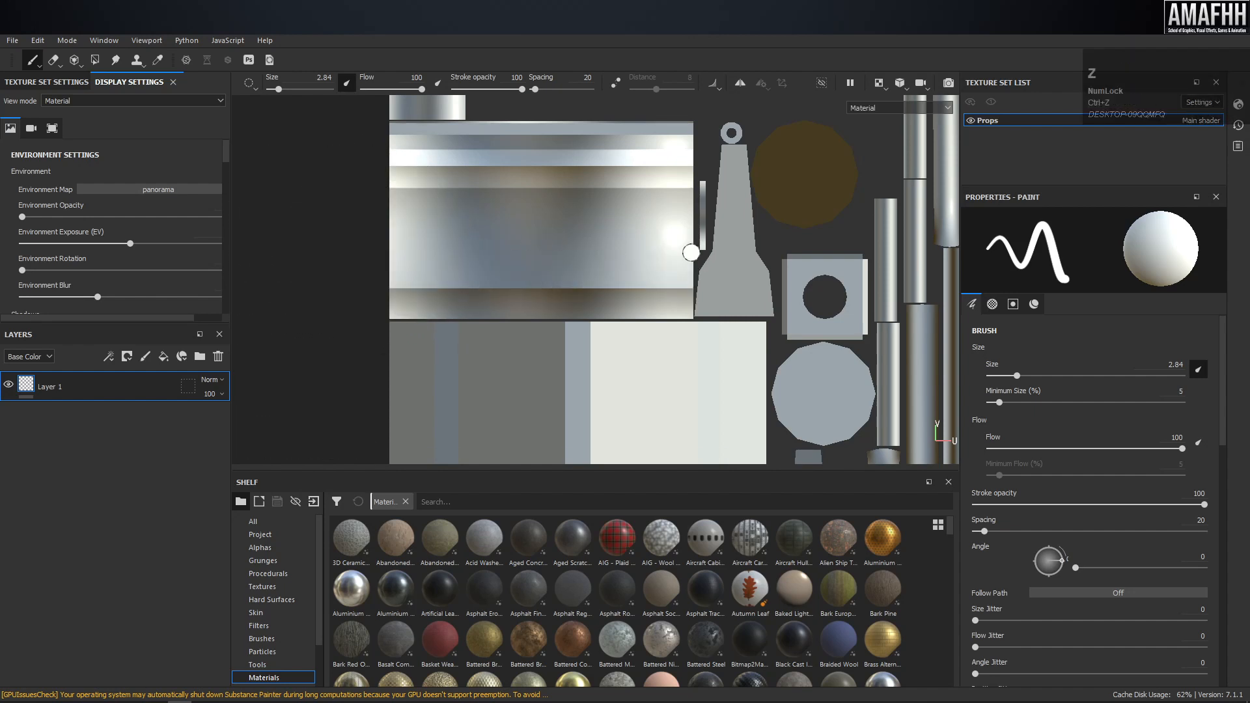
pyautogui.moveTo(685, 256); pyautogui.dragTo(330, 259)
pyautogui.hotkey('ctrl', 'z')
# Try a continuous freehand scribble over the middle of the barrel's UV shell and undo it.
pyautogui.scroll(-5, 1051, 501)
pyautogui.scroll(3, 1017, 435)
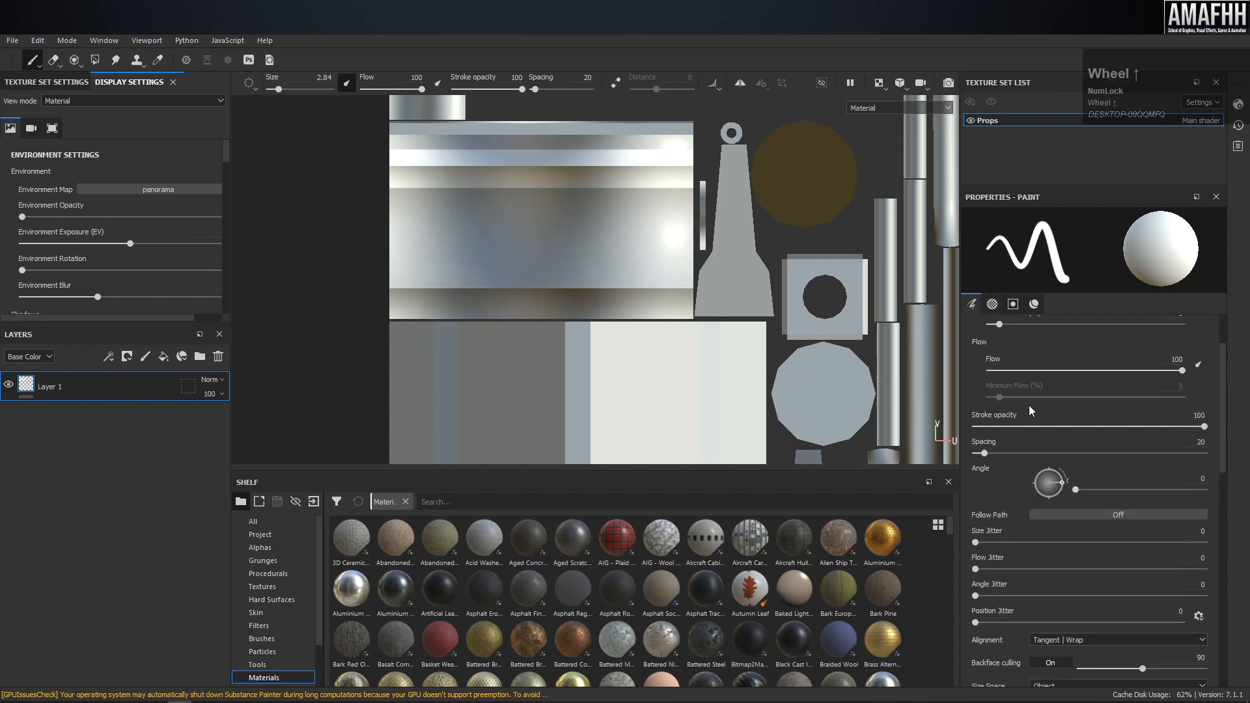
pyautogui.moveTo(482, 224)
pyautogui.mouseDown()
pyautogui.moveTo(635, 236)
pyautogui.moveTo(558, 254)
pyautogui.mouseUp()
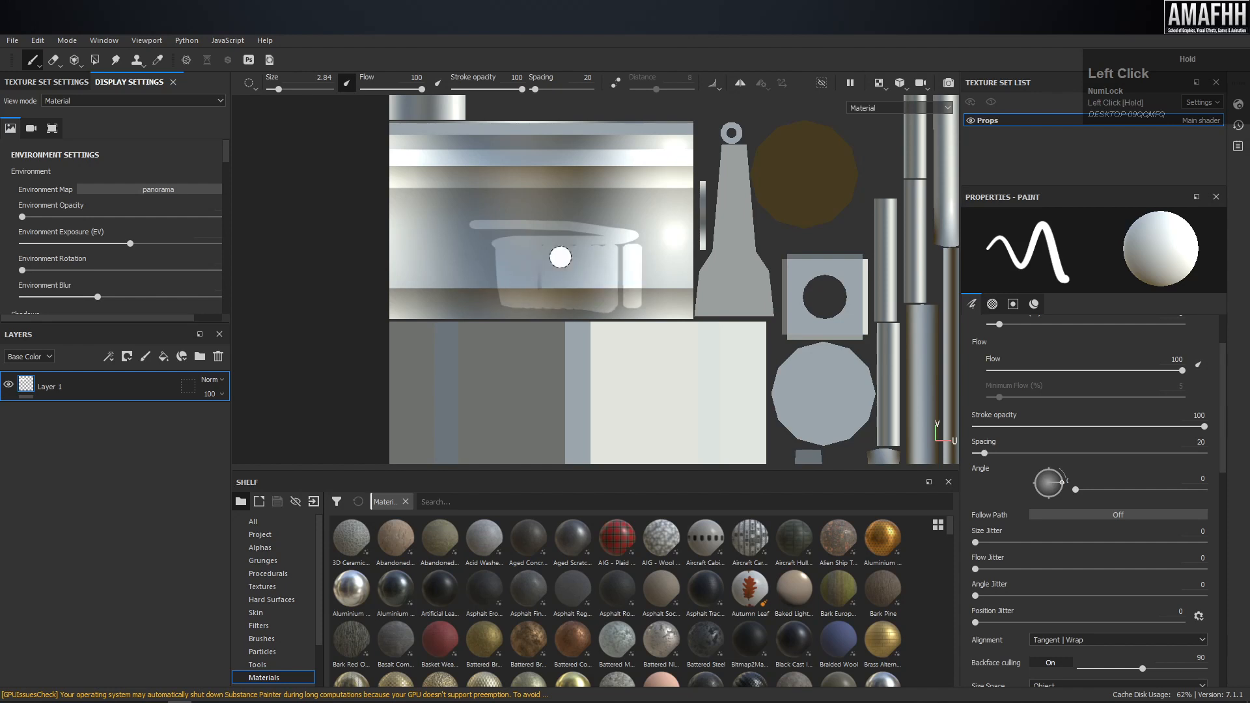
pyautogui.hotkey('ctrl', 'z')
# Return to the 3D view, undo a test stroke made there and frame the barrel with its painted band.
pyautogui.press('F4')
pyautogui.click(525, 337)
pyautogui.moveTo(524, 337)
pyautogui.mouseDown()
pyautogui.moveTo(554, 357)
pyautogui.moveTo(569, 342)
pyautogui.mouseUp()
pyautogui.moveTo(580, 346)
pyautogui.keyDown('alt'); pyautogui.mouseDown()
pyautogui.moveTo(631, 346)
pyautogui.moveTo(603, 296)
pyautogui.moveTo(551, 279)
pyautogui.moveTo(625, 270)
pyautogui.mouseUp(); pyautogui.keyUp('alt')
pyautogui.hotkey('ctrl', 'z')
pyautogui.keyDown('alt'); pyautogui.moveTo(626, 271); pyautogui.dragTo(377, 274, button='right'); pyautogui.keyUp('alt')
pyautogui.keyDown('alt'); pyautogui.moveTo(377, 273); pyautogui.dragTo(608, 201); pyautogui.keyUp('alt')
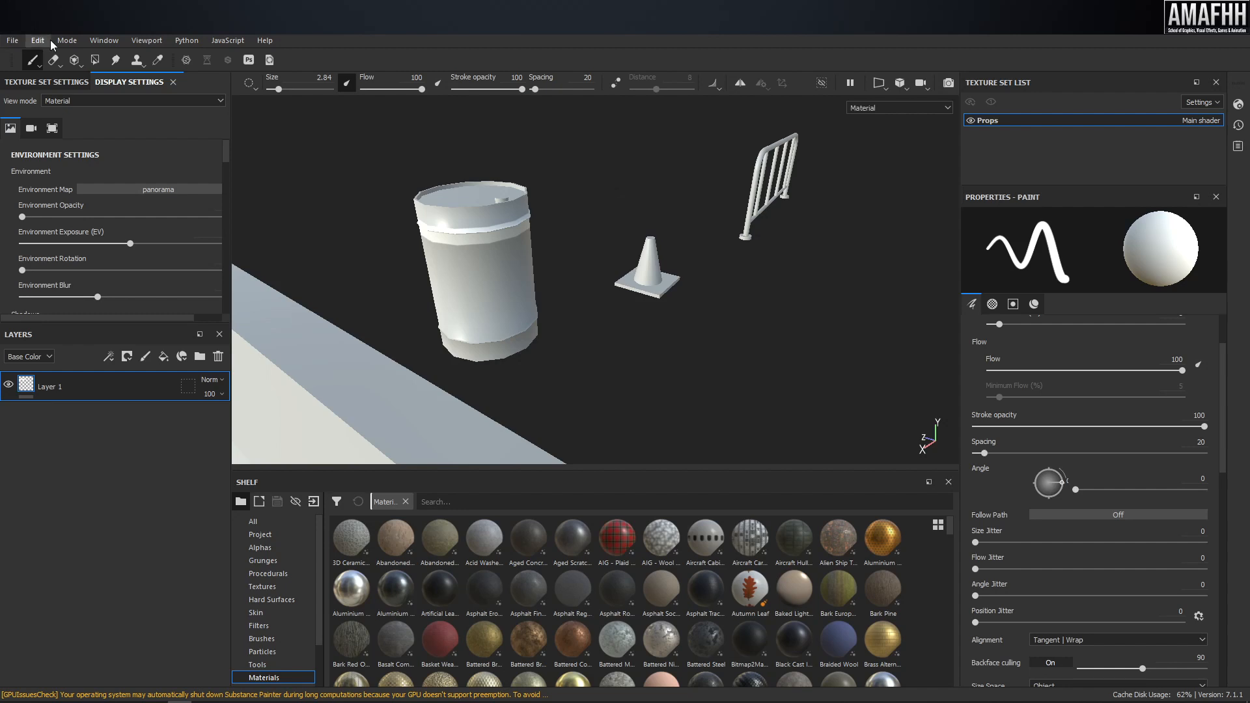
pyautogui.moveTo(11, 60)
pyautogui.mouseDown()
pyautogui.moveTo(237, 91)
pyautogui.moveTo(429, 173)
pyautogui.moveTo(7, 60)
pyautogui.mouseUp()
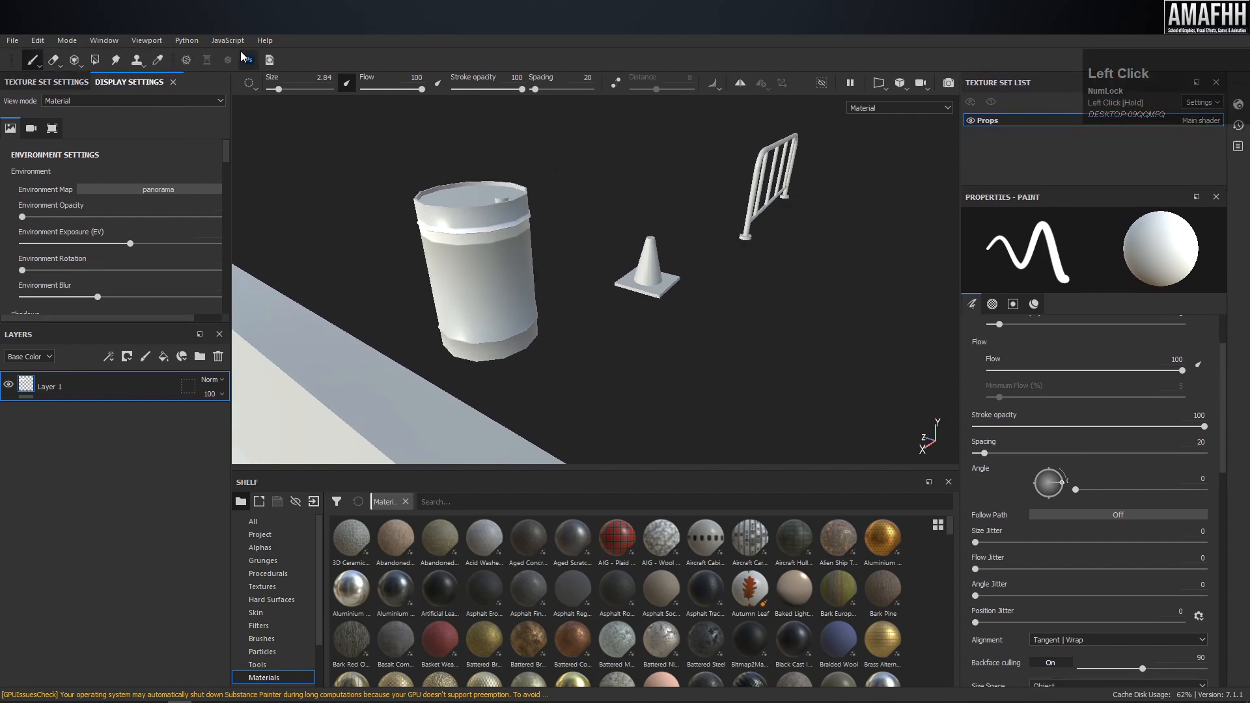
pyautogui.click(154, 41)
pyautogui.moveTo(103, 41)
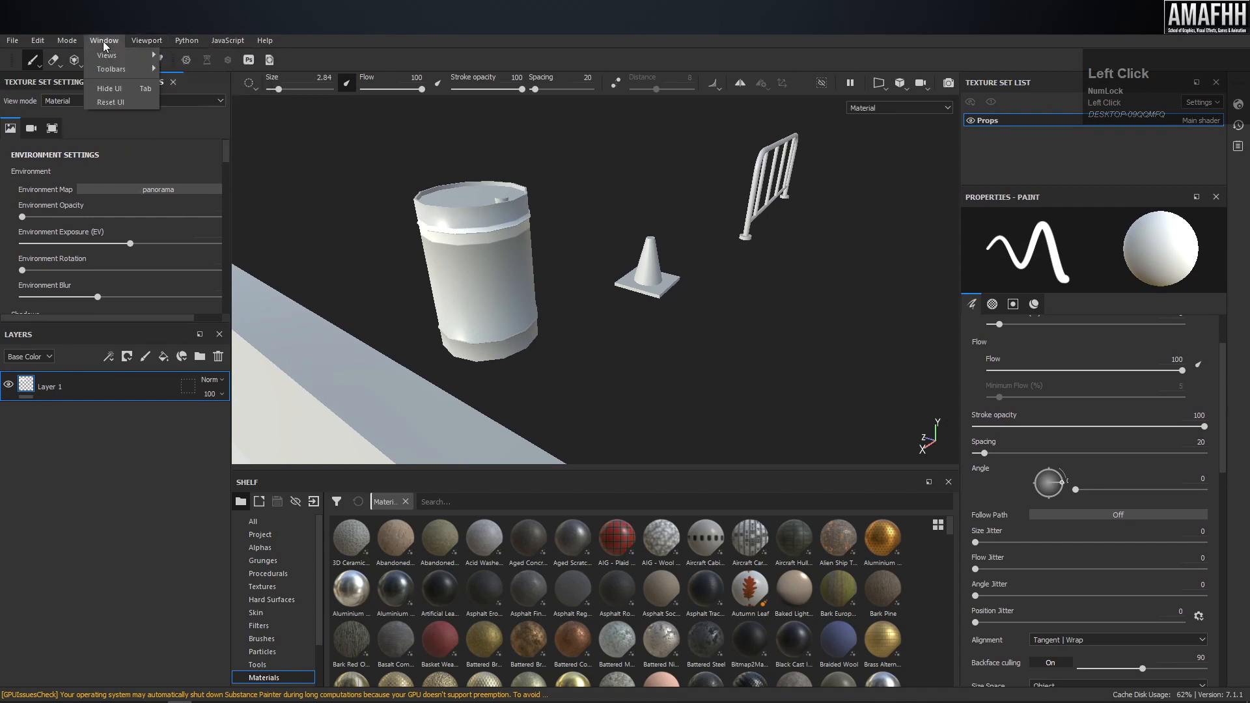
pyautogui.moveTo(113, 74)
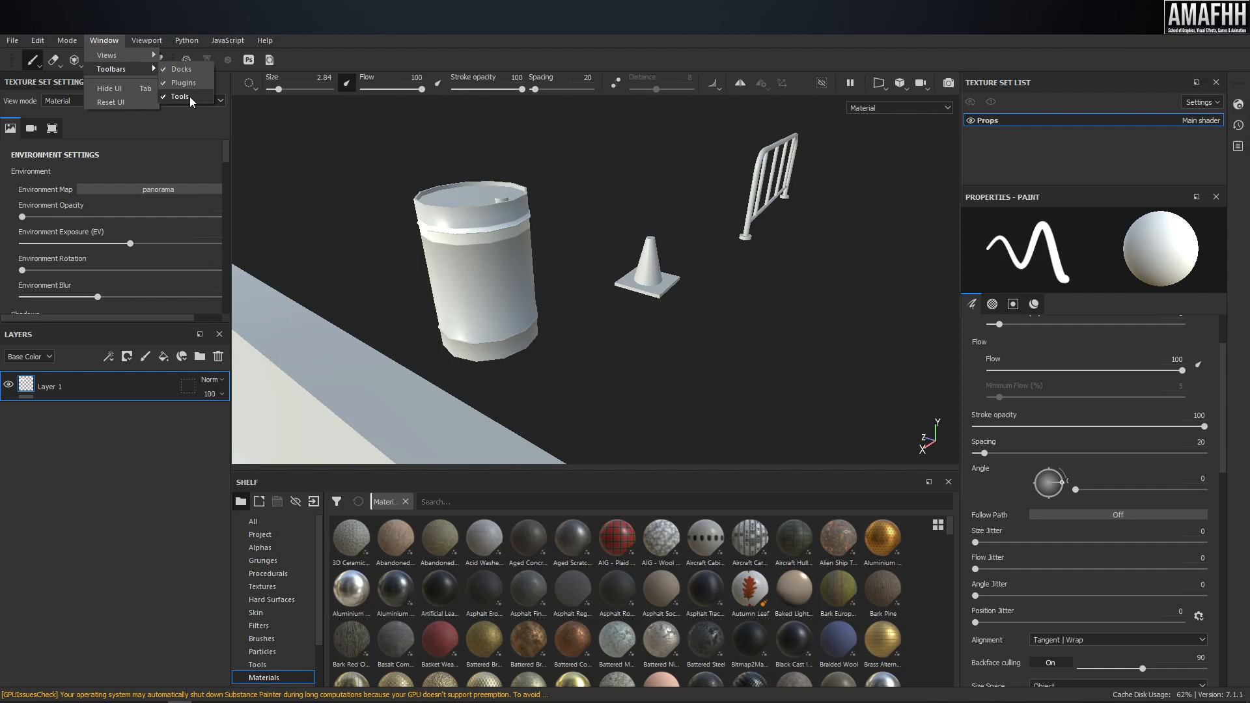
pyautogui.click(308, 119)
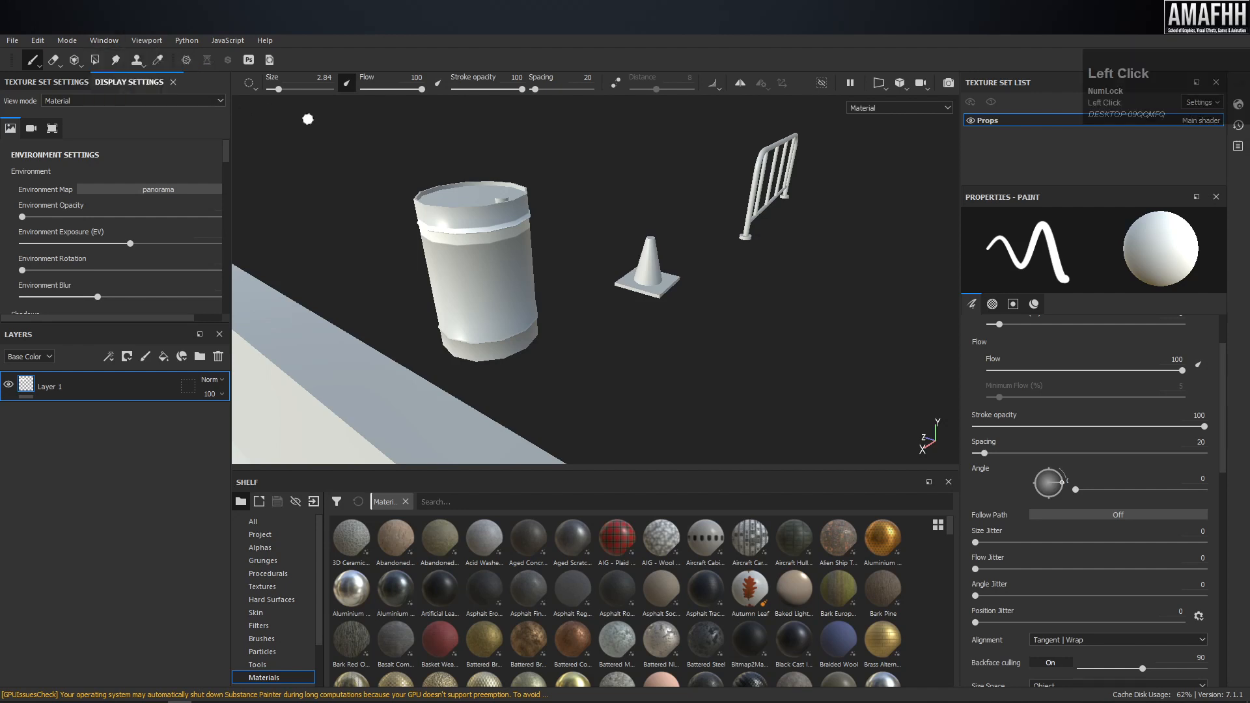
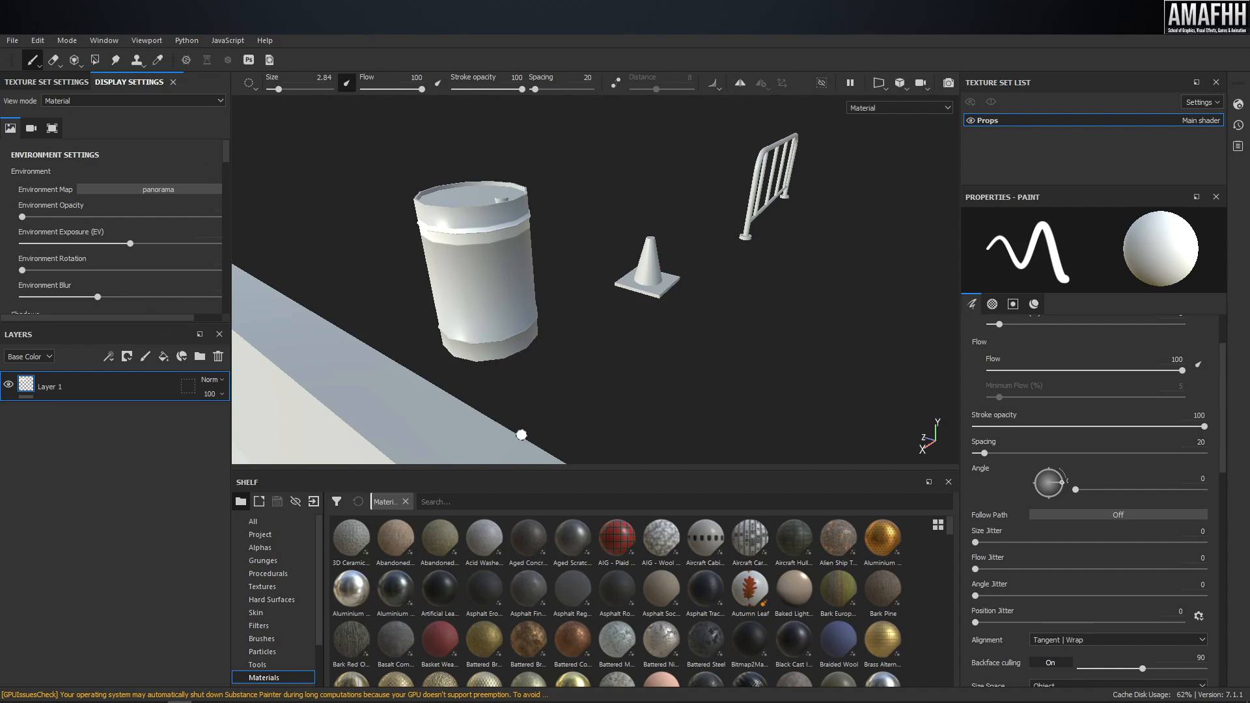
# Enlarge the Shelf and its material thumbnails, and preview individual materials such as Aluminium Pure and Battered Copper.
pyautogui.moveTo(523, 472); pyautogui.dragTo(524, 171)
pyautogui.click(938, 226)
pyautogui.click(963, 269)
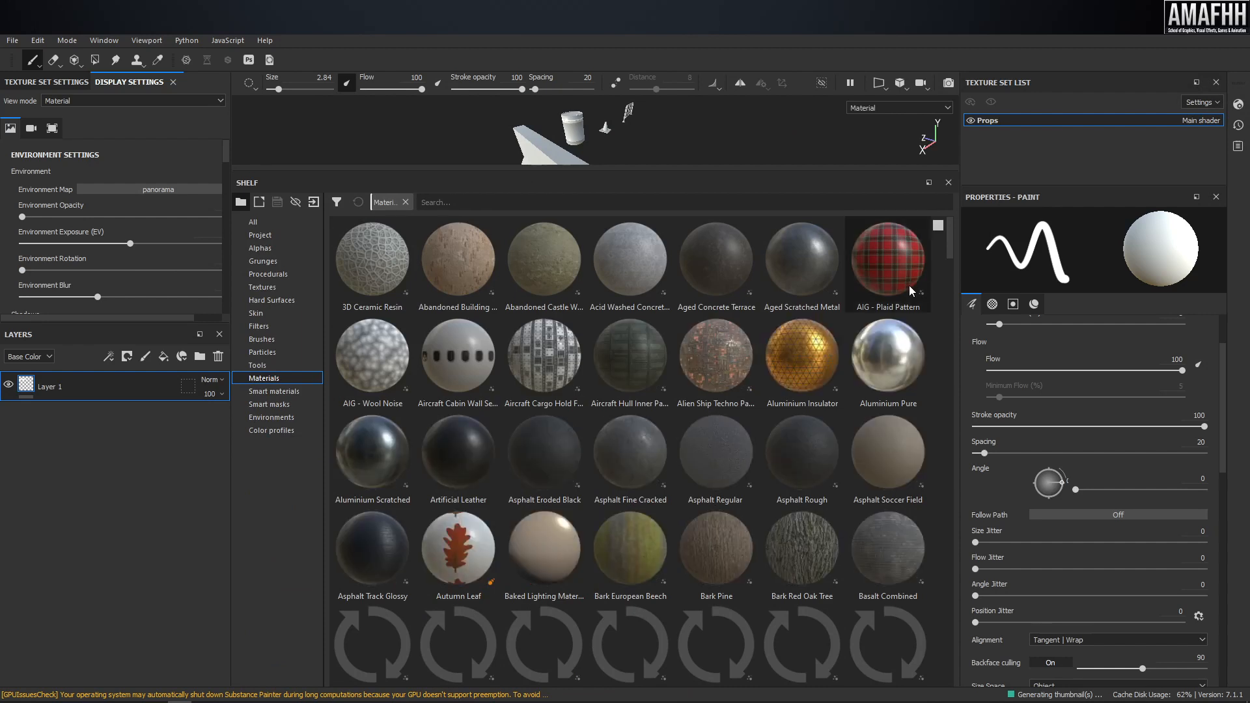
pyautogui.moveTo(809, 351)
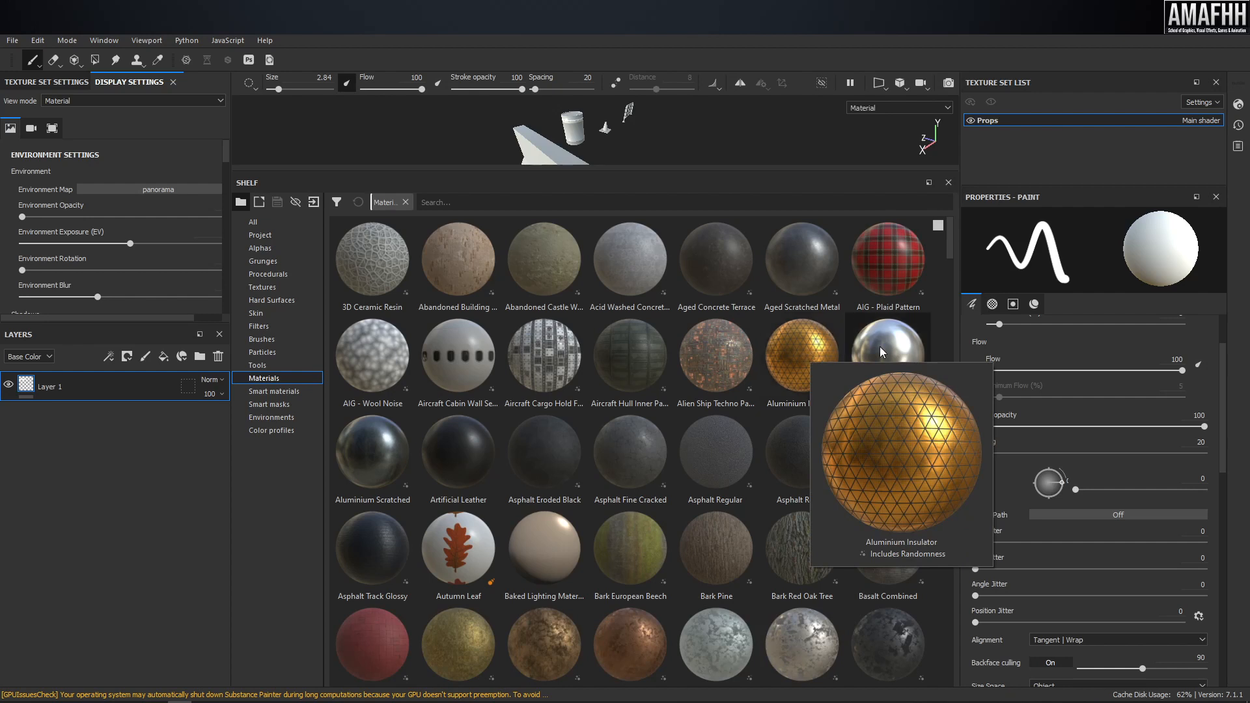
pyautogui.moveTo(880, 352)
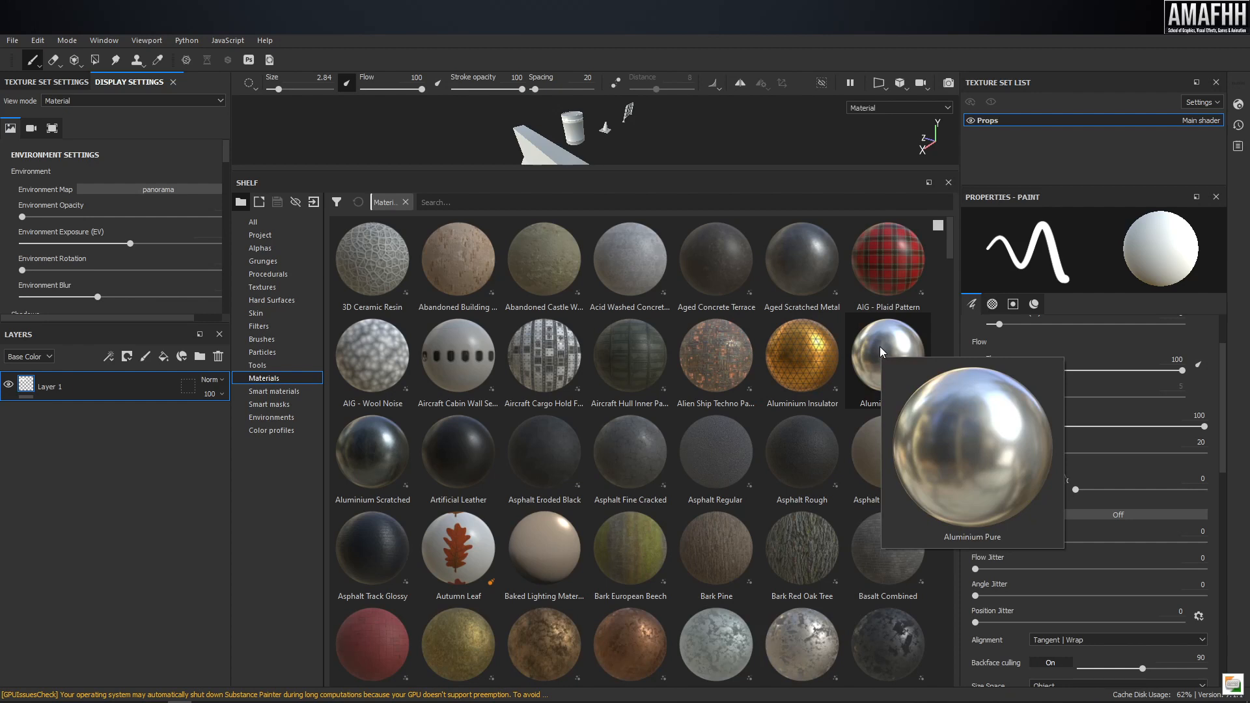
pyautogui.moveTo(868, 260)
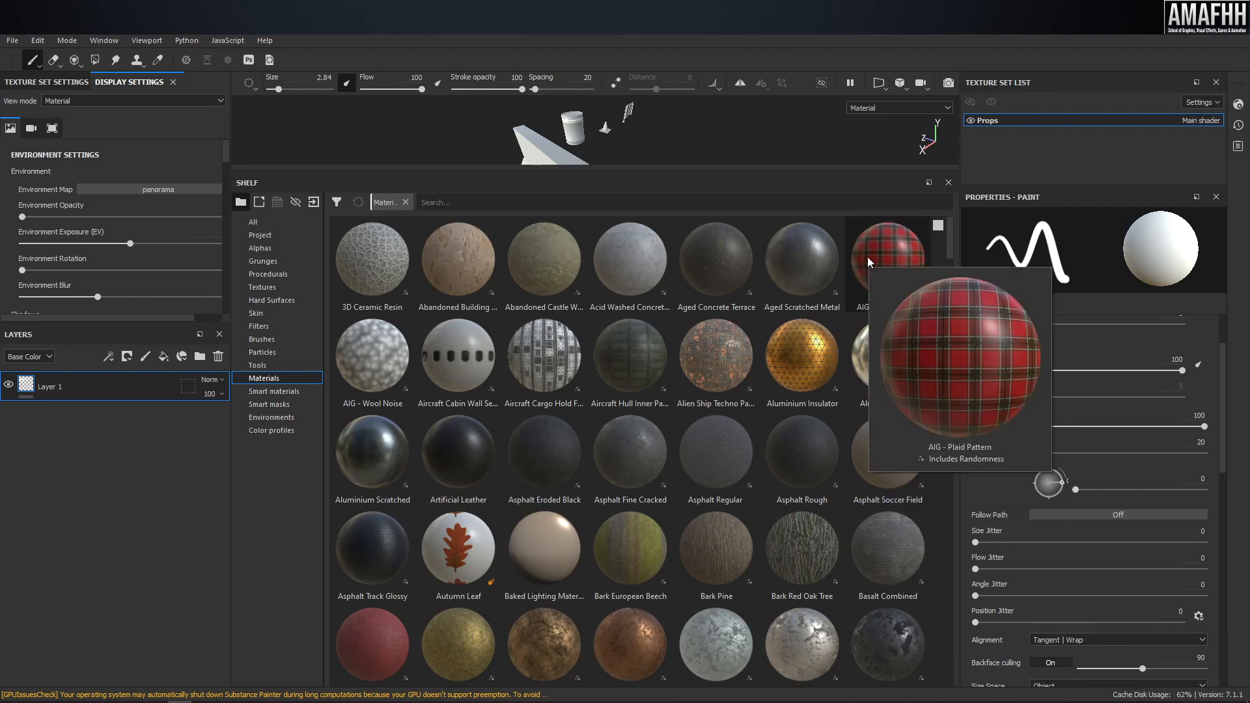
pyautogui.moveTo(789, 530)
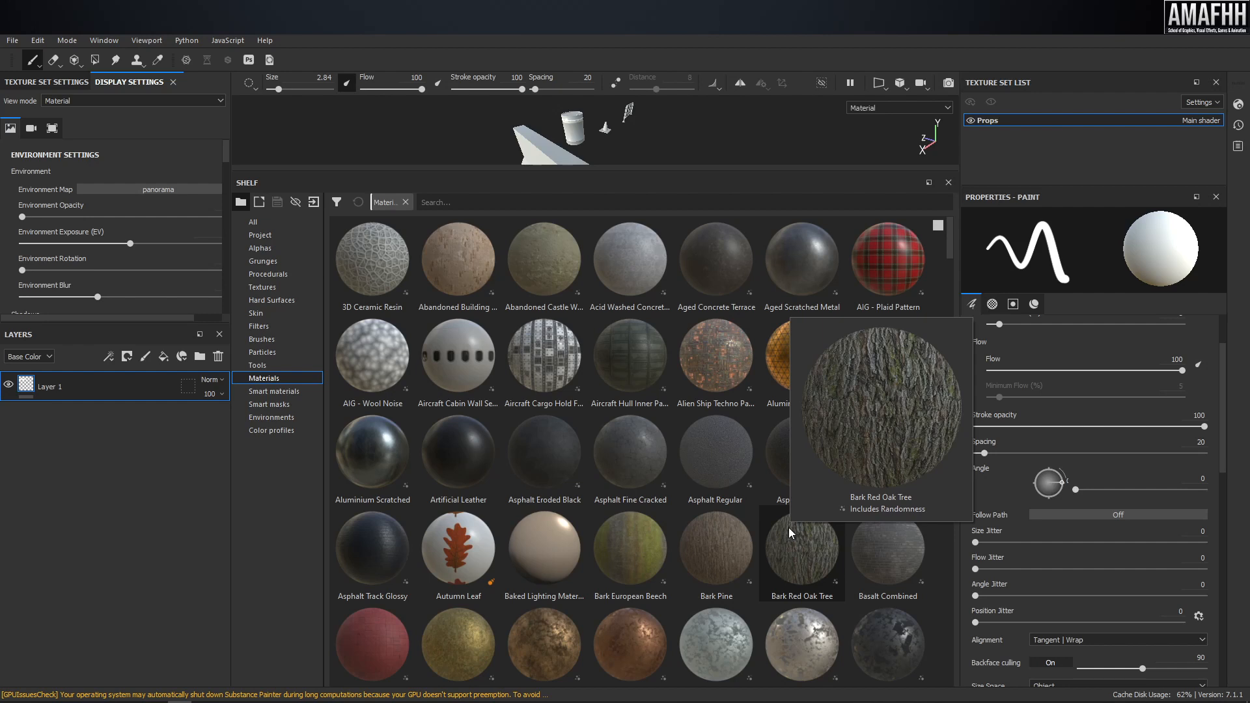
pyautogui.moveTo(538, 642)
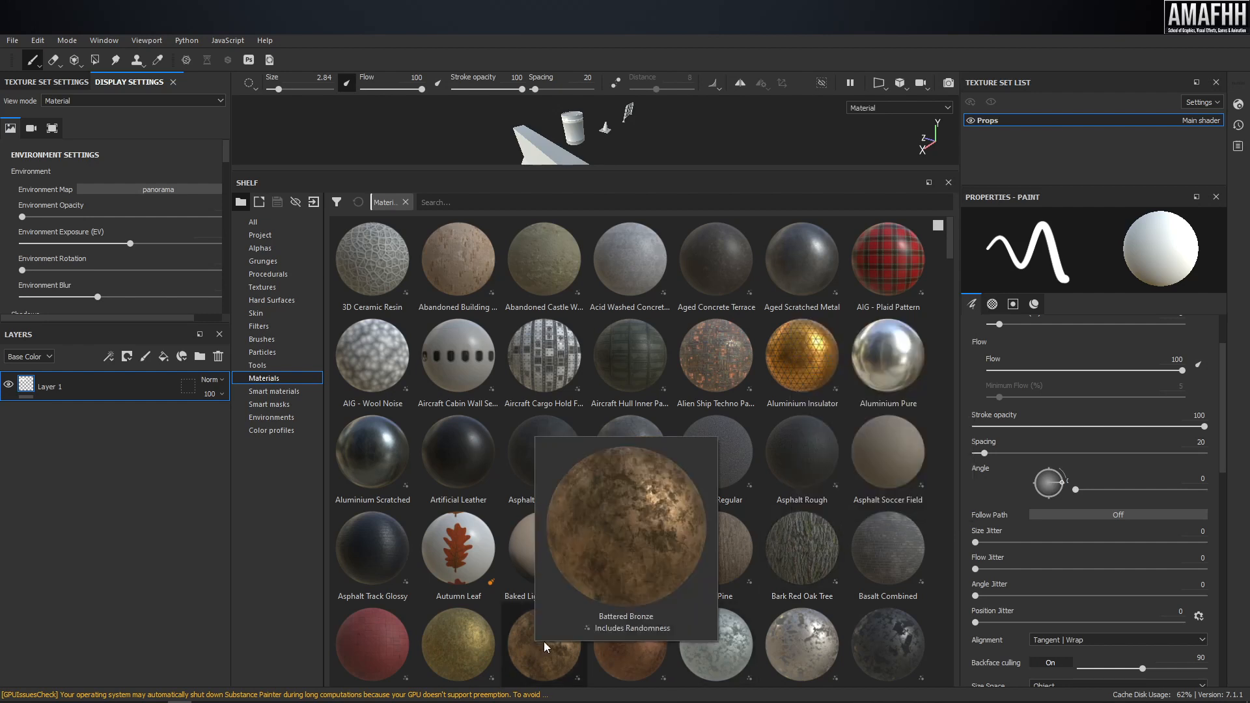
pyautogui.moveTo(615, 652)
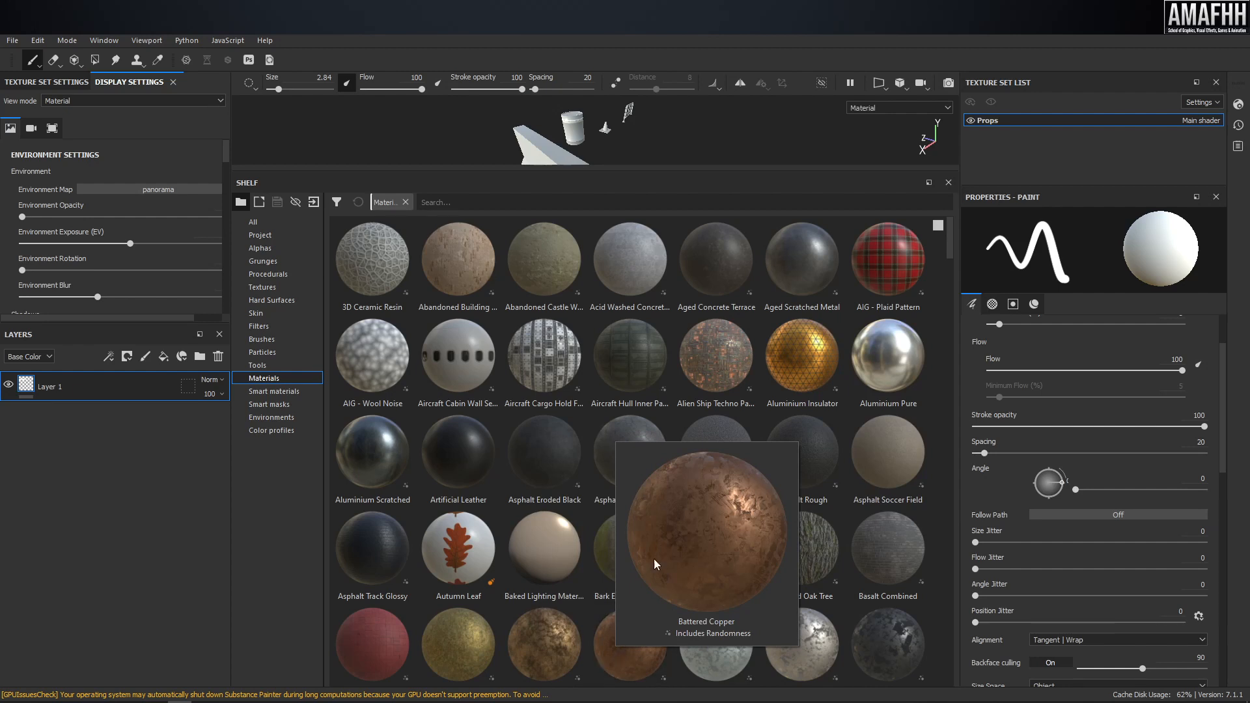
# Shrink the Shelf to give the viewport more height, and widen the Display Settings and Layers panels.
pyautogui.click(670, 191)
pyautogui.moveTo(669, 191); pyautogui.dragTo(670, 534)
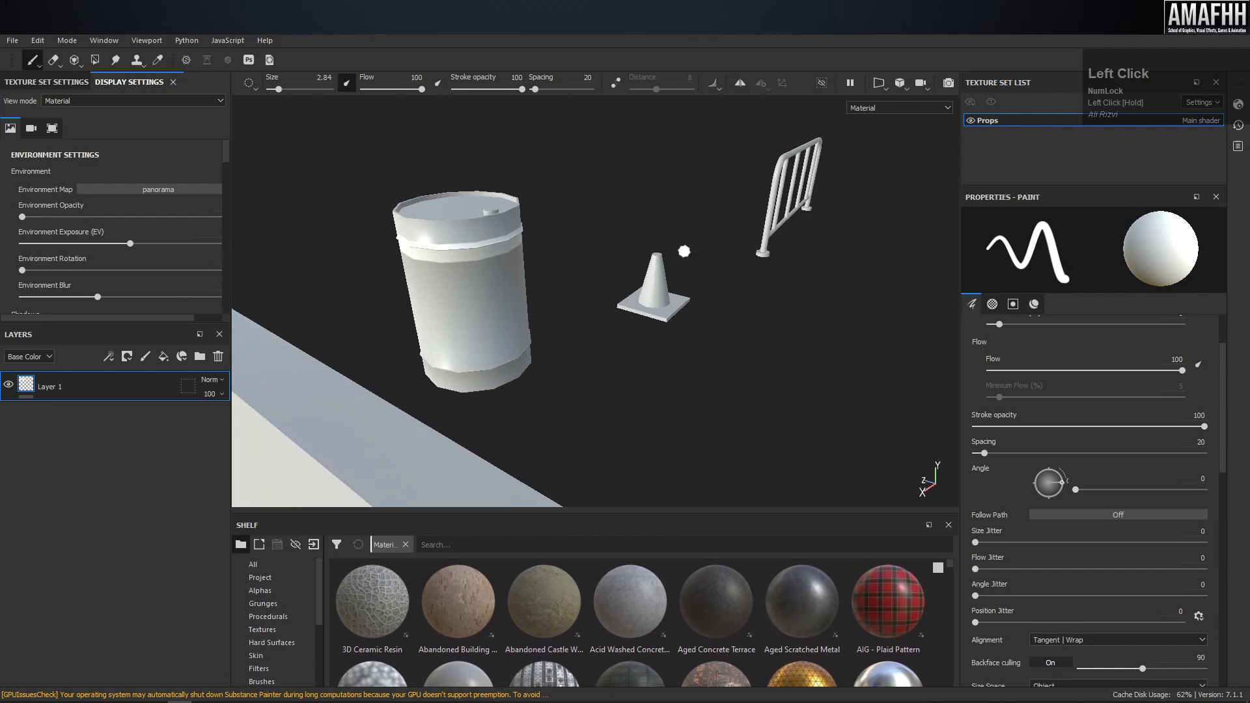
pyautogui.keyDown('alt'); pyautogui.moveTo(755, 206); pyautogui.dragTo(423, 243, button='right'); pyautogui.keyUp('alt')
pyautogui.keyDown('alt'); pyautogui.moveTo(424, 243); pyautogui.dragTo(368, 235); pyautogui.keyUp('alt')
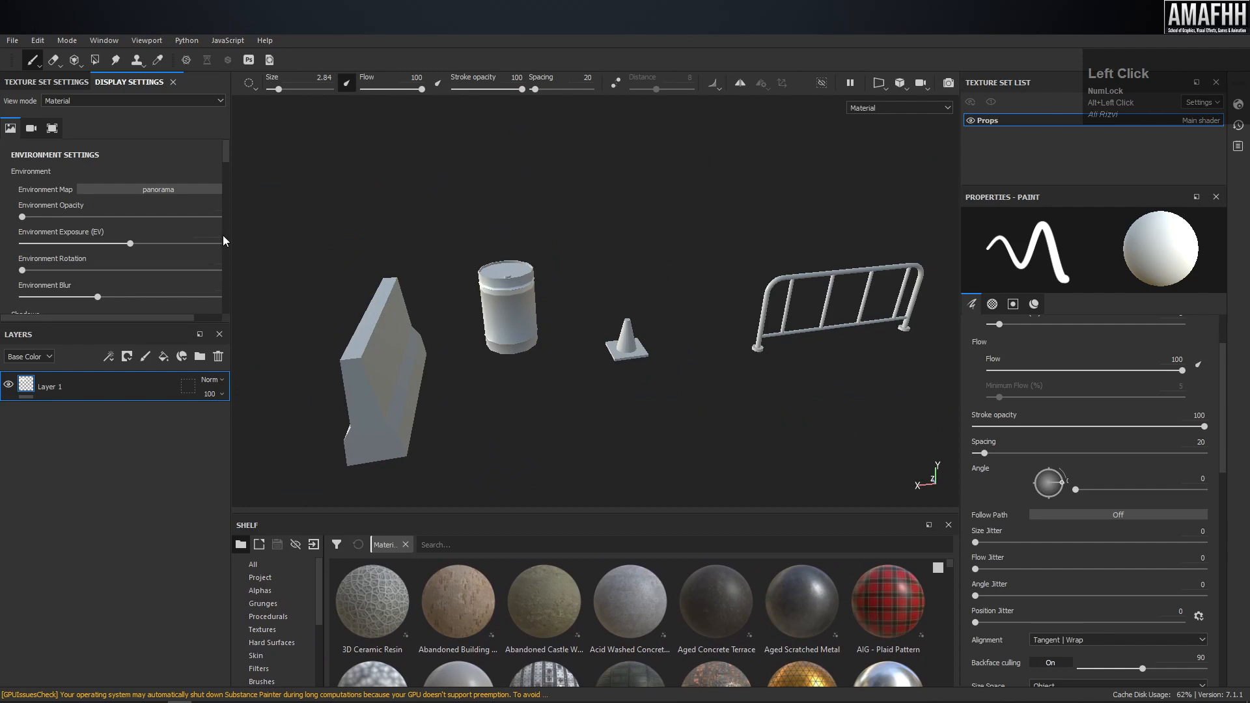
pyautogui.moveTo(231, 232); pyautogui.dragTo(291, 233)
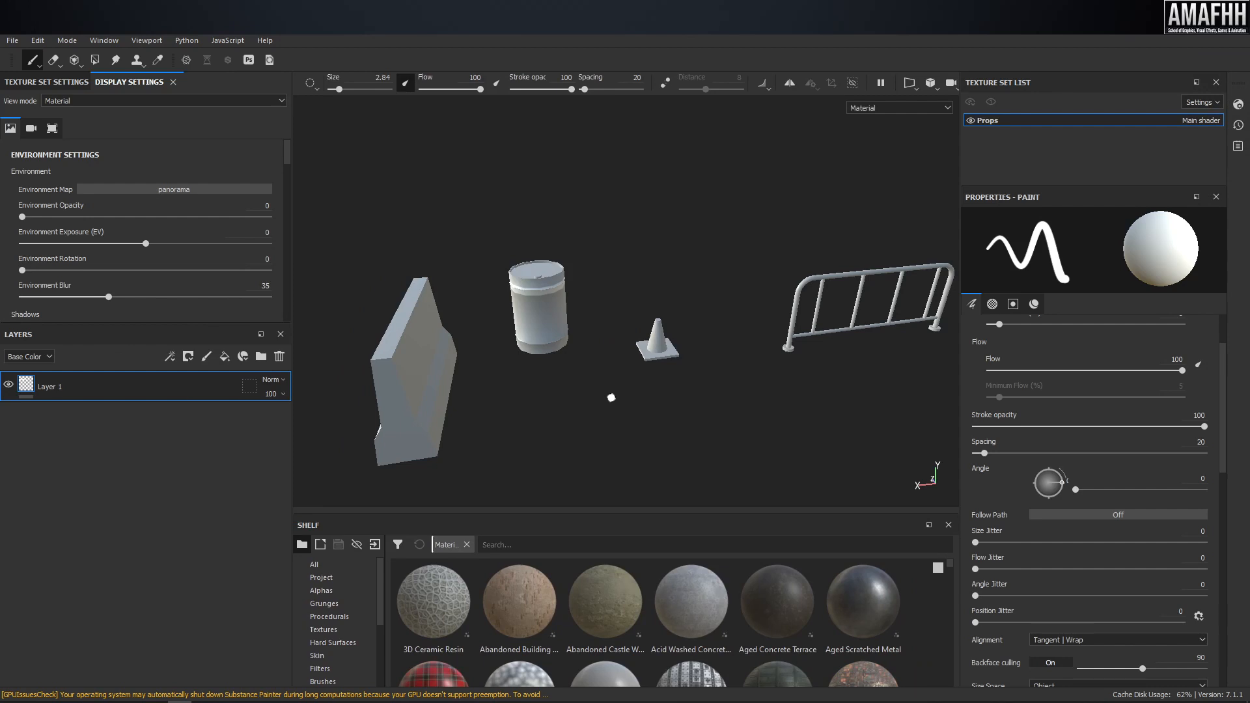
# Open the mesh map baking settings for the Props texture set and set the output size to 2048.
pyautogui.click(42, 80)
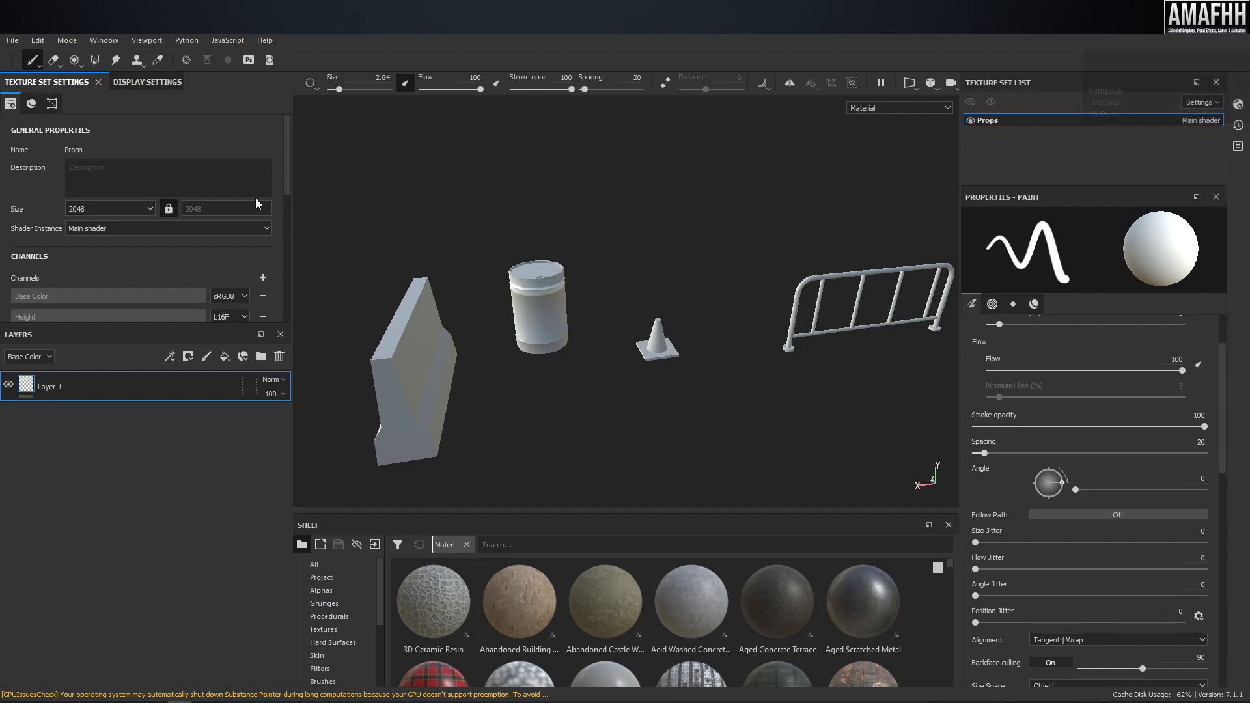
pyautogui.scroll(-5, 255, 198)
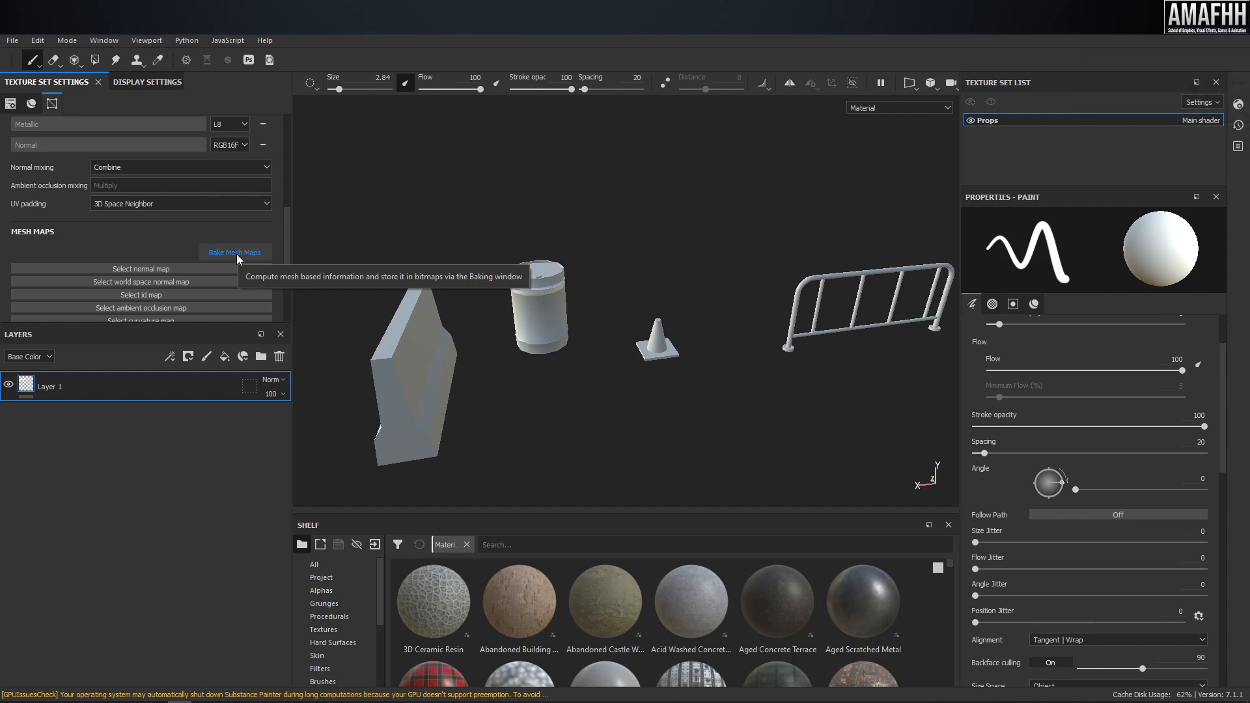
pyautogui.click(236, 254)
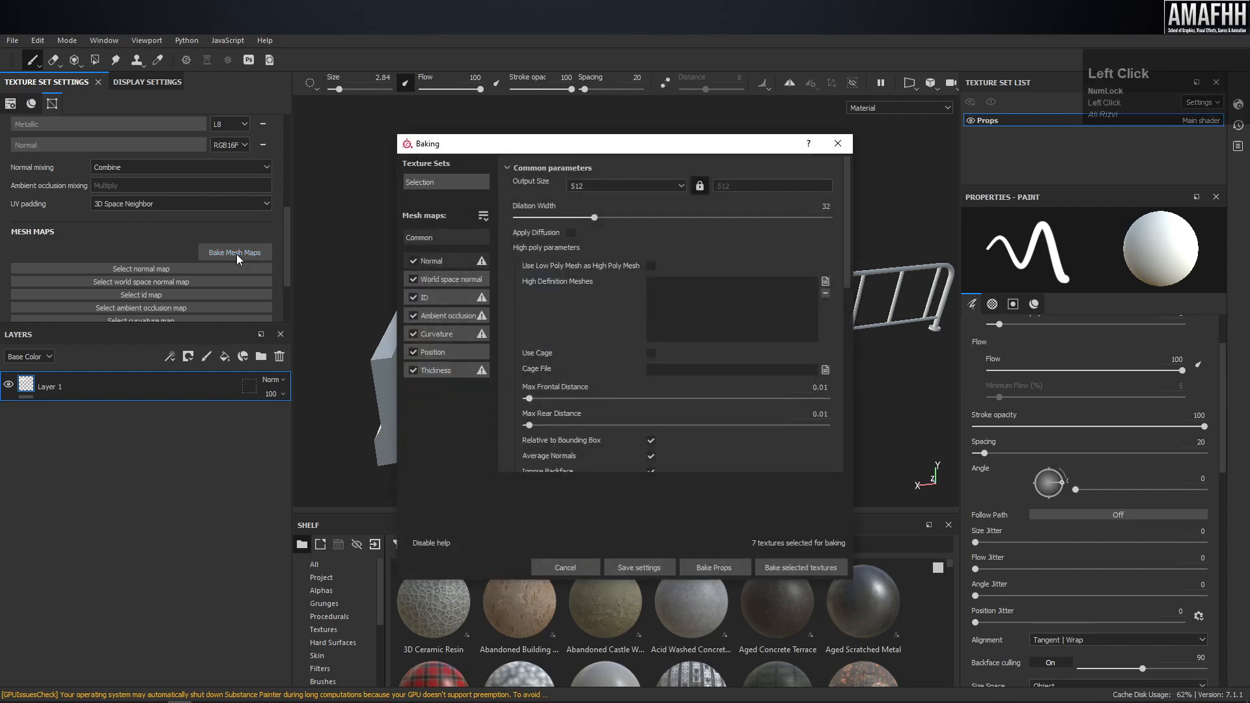
pyautogui.moveTo(536, 143); pyautogui.dragTo(528, 141)
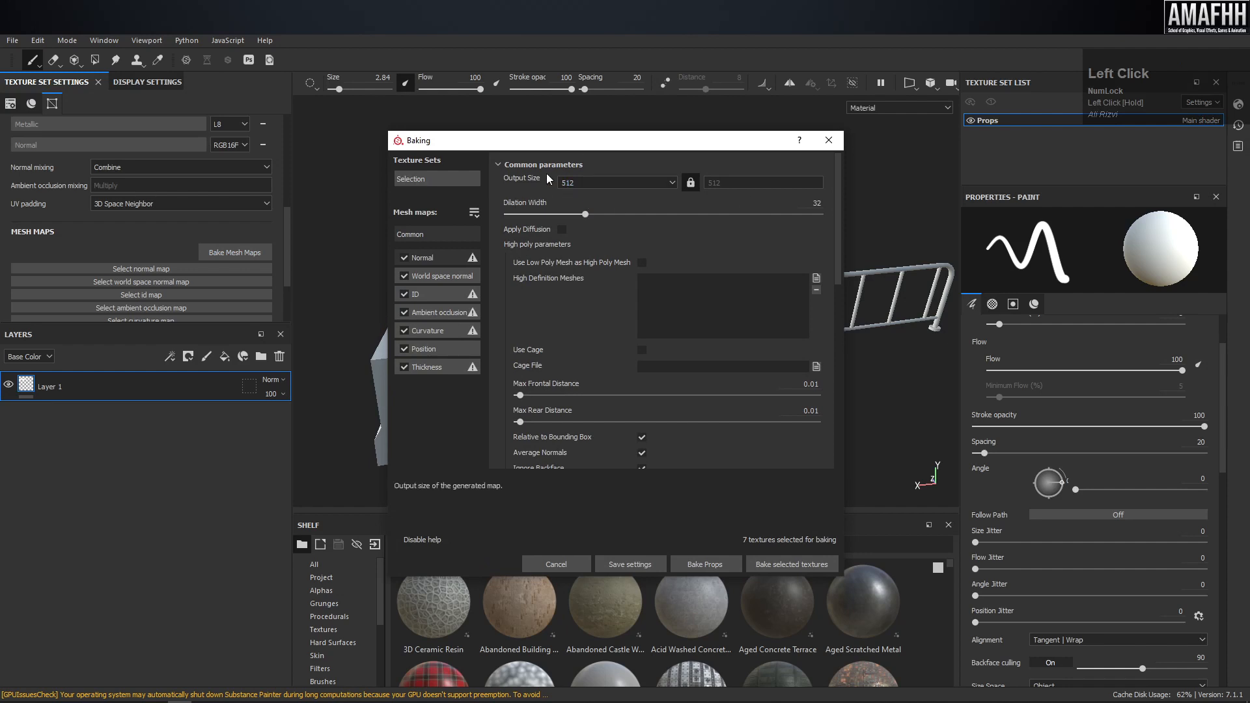
pyautogui.click(620, 185)
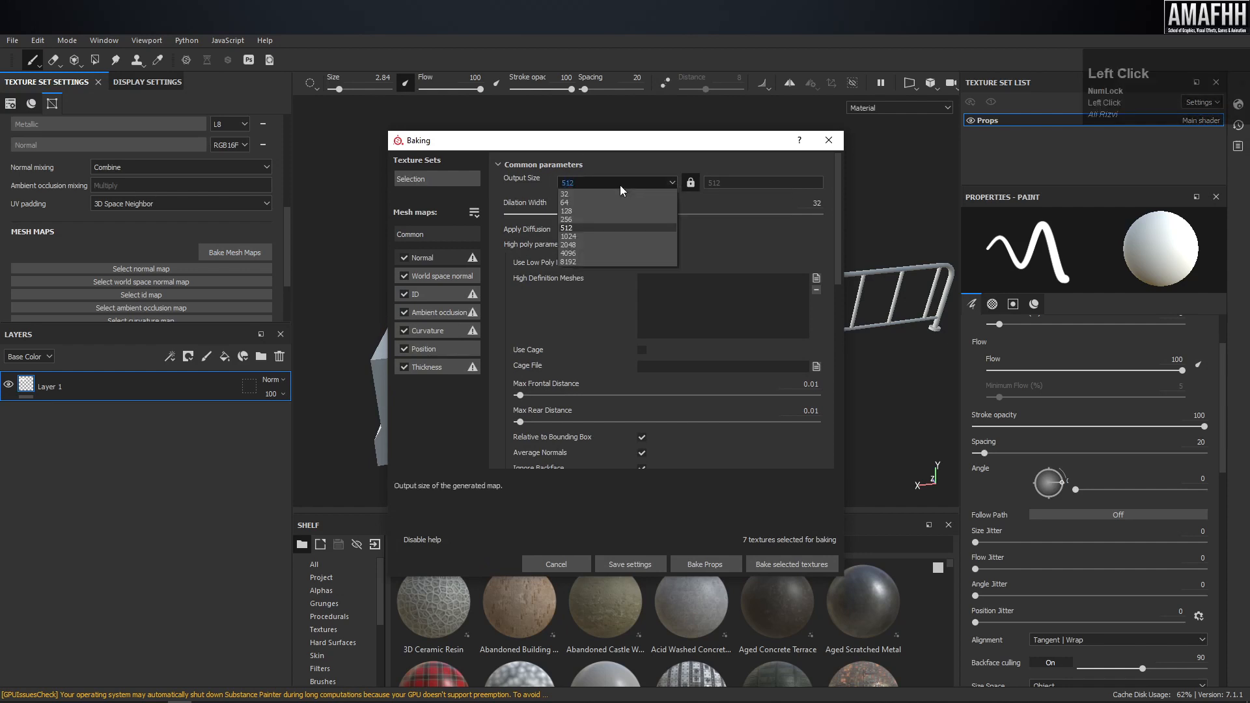
pyautogui.click(608, 246)
# Set the bake antialiasing to Subsampling 8x8, bake all the selected mesh maps and dismiss the finished report.
pyautogui.scroll(-2, 605, 252)
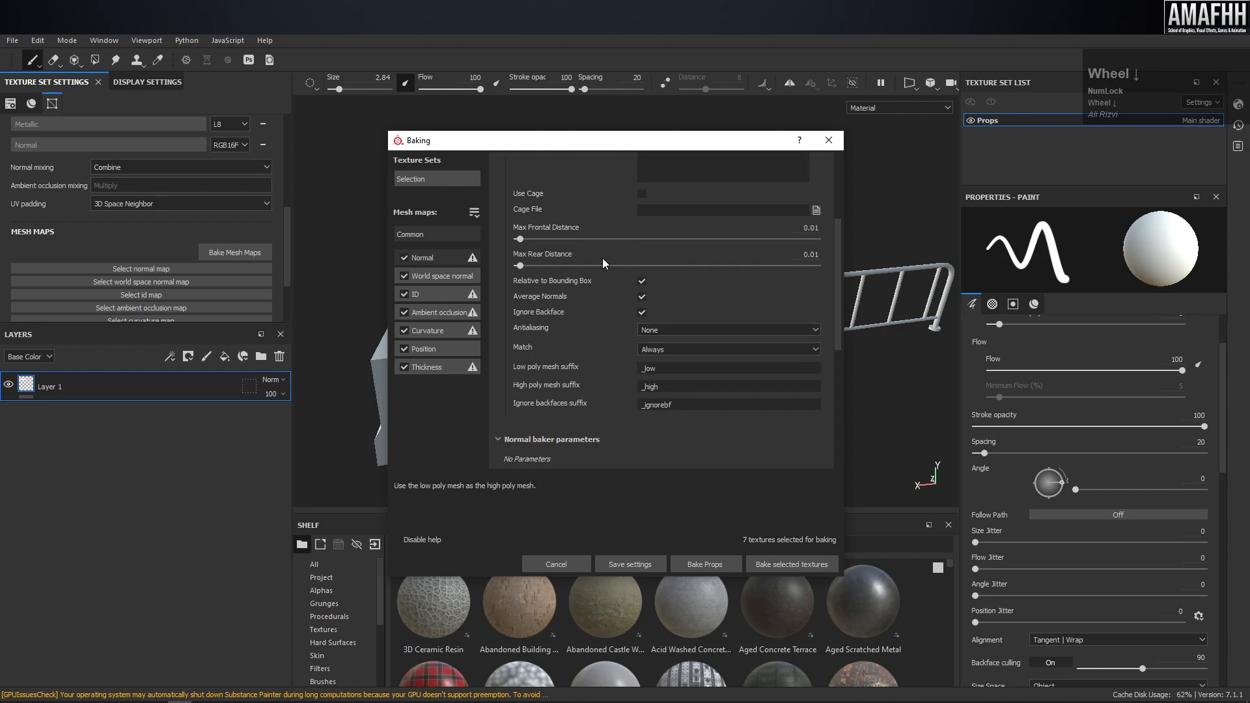
pyautogui.click(689, 330)
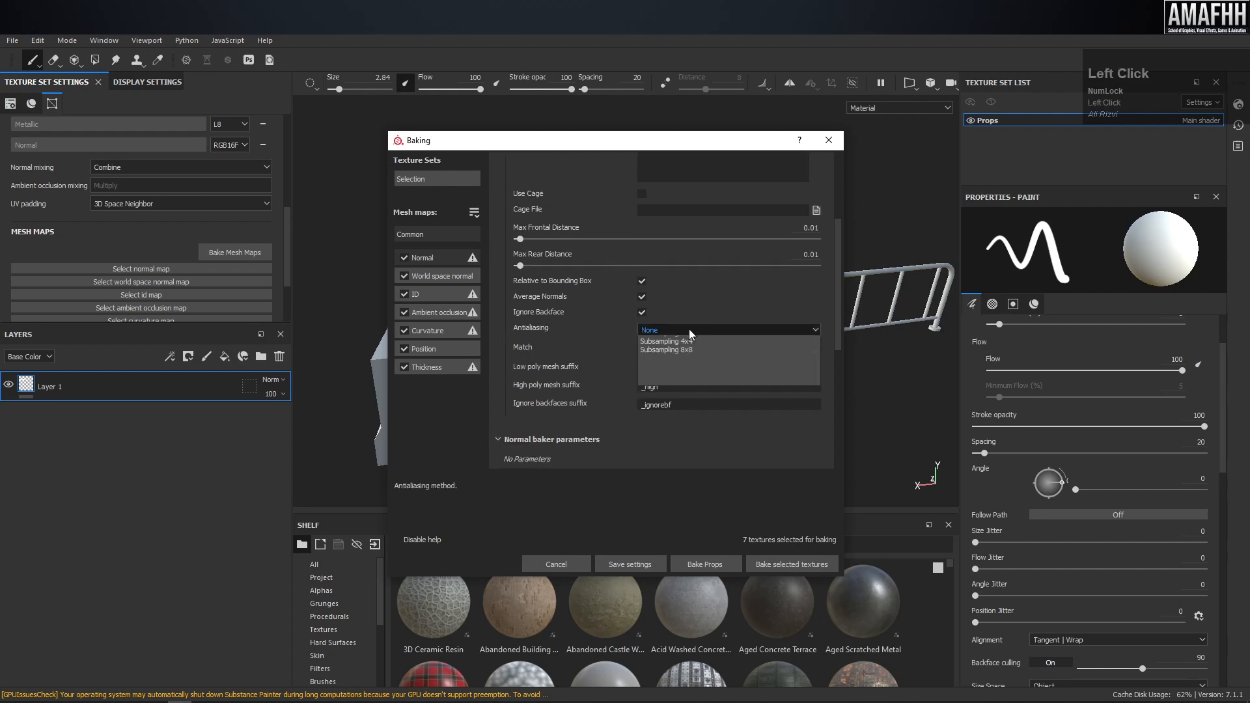
pyautogui.click(681, 349)
pyautogui.scroll(2, 682, 349)
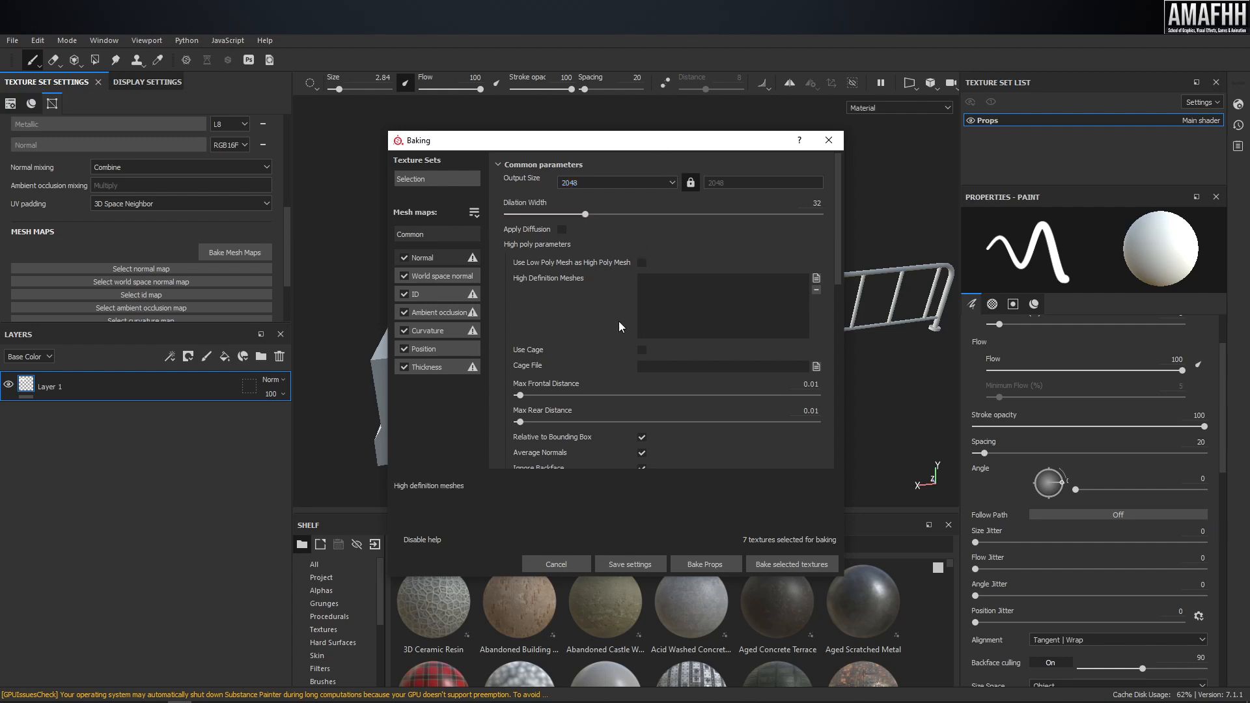
pyautogui.click(799, 565)
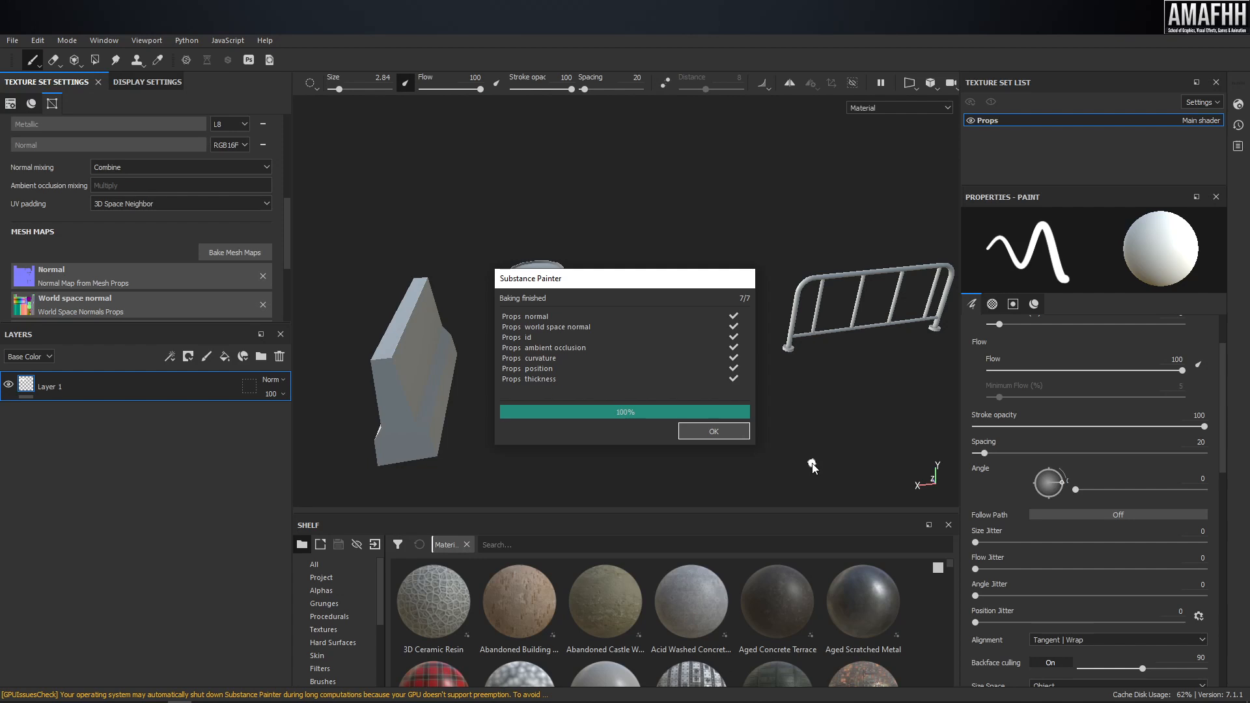
pyautogui.click(714, 433)
# Examine the shading on the barrel's body, bands and lid from several angles after the bake.
pyautogui.keyDown('alt'); pyautogui.moveTo(717, 424); pyautogui.dragTo(694, 345); pyautogui.keyUp('alt')
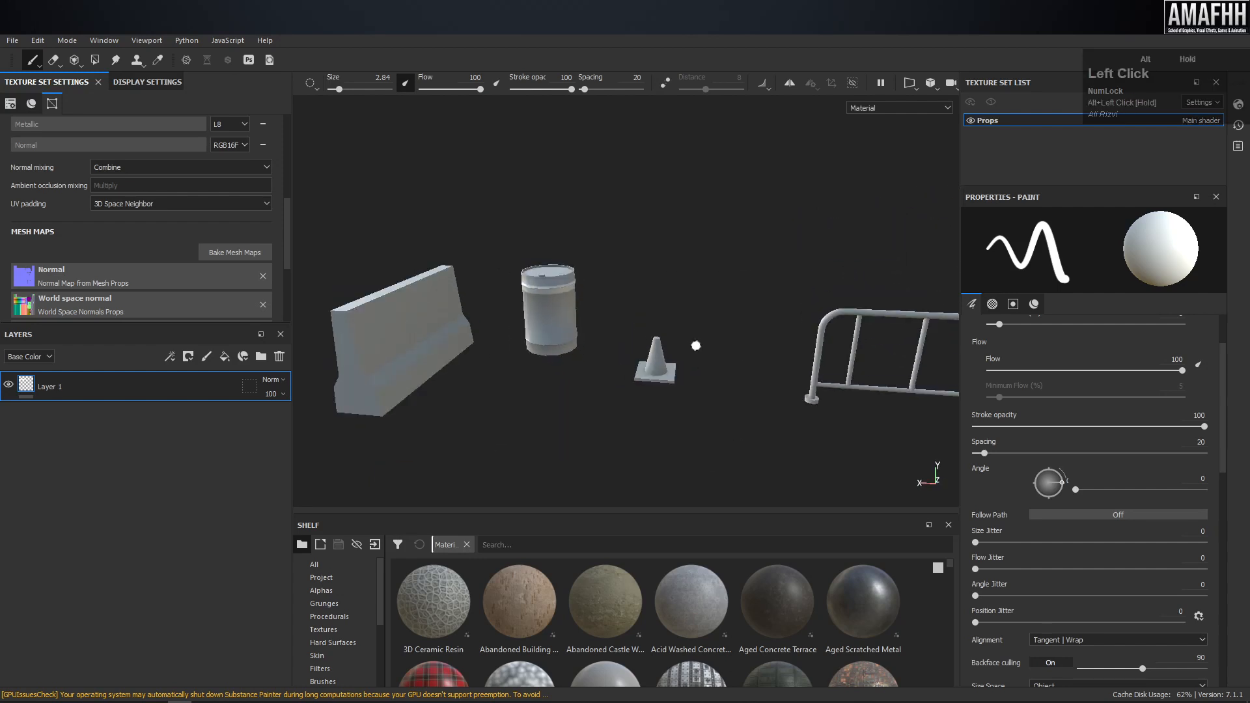
pyautogui.keyDown('alt'); pyautogui.moveTo(569, 302); pyautogui.dragTo(698, 274, button='right'); pyautogui.keyUp('alt')
pyautogui.keyDown('alt'); pyautogui.moveTo(697, 274); pyautogui.dragTo(779, 248, button='middle'); pyautogui.keyUp('alt')
pyautogui.keyDown('alt'); pyautogui.moveTo(779, 248); pyautogui.dragTo(748, 290); pyautogui.keyUp('alt')
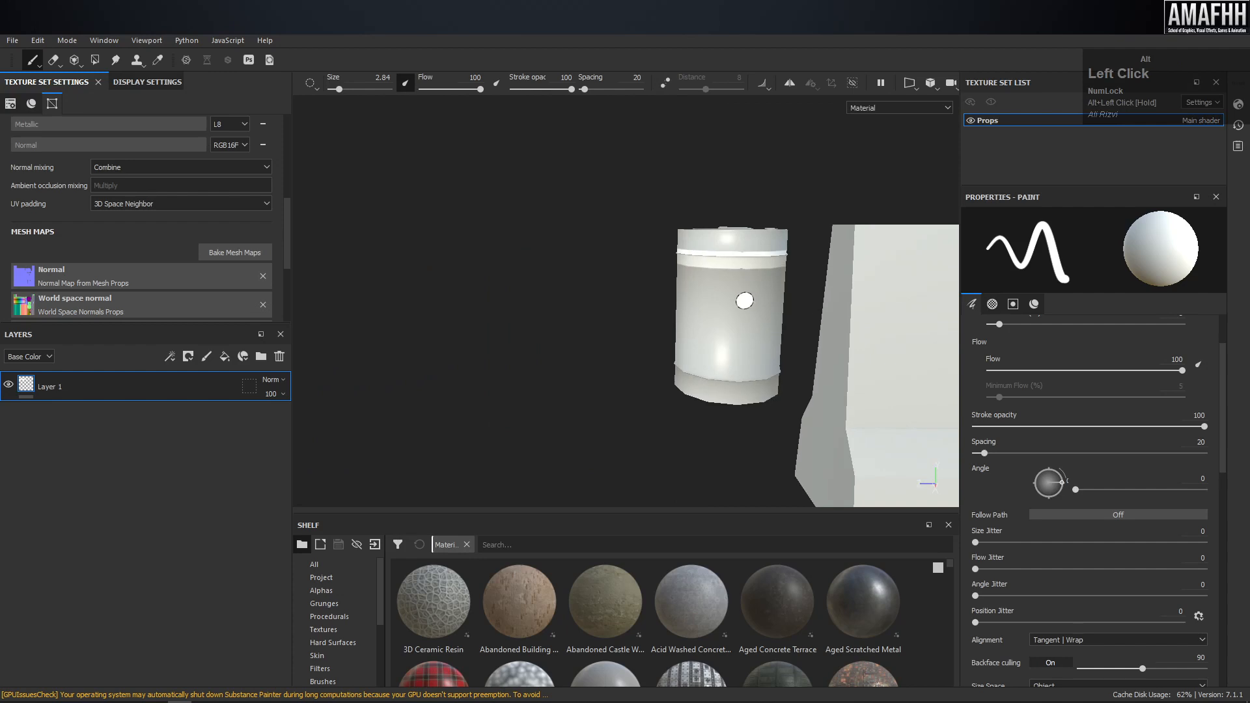
pyautogui.keyDown('alt'); pyautogui.moveTo(748, 291); pyautogui.dragTo(661, 330, button='right'); pyautogui.keyUp('alt')
pyautogui.keyDown('alt'); pyautogui.moveTo(661, 330); pyautogui.dragTo(469, 335, button='middle'); pyautogui.keyUp('alt')
pyautogui.keyDown('alt'); pyautogui.moveTo(469, 335); pyautogui.dragTo(731, 326); pyautogui.keyUp('alt')
pyautogui.keyDown('alt'); pyautogui.moveTo(732, 326); pyautogui.dragTo(547, 354, button='middle'); pyautogui.keyUp('alt')
pyautogui.keyDown('alt'); pyautogui.moveTo(547, 354); pyautogui.dragTo(438, 245); pyautogui.keyUp('alt')
pyautogui.keyDown('alt'); pyautogui.moveTo(438, 246); pyautogui.dragTo(547, 345, button='middle'); pyautogui.keyUp('alt')
pyautogui.keyDown('alt'); pyautogui.moveTo(547, 345); pyautogui.dragTo(544, 306, button='right'); pyautogui.keyUp('alt')
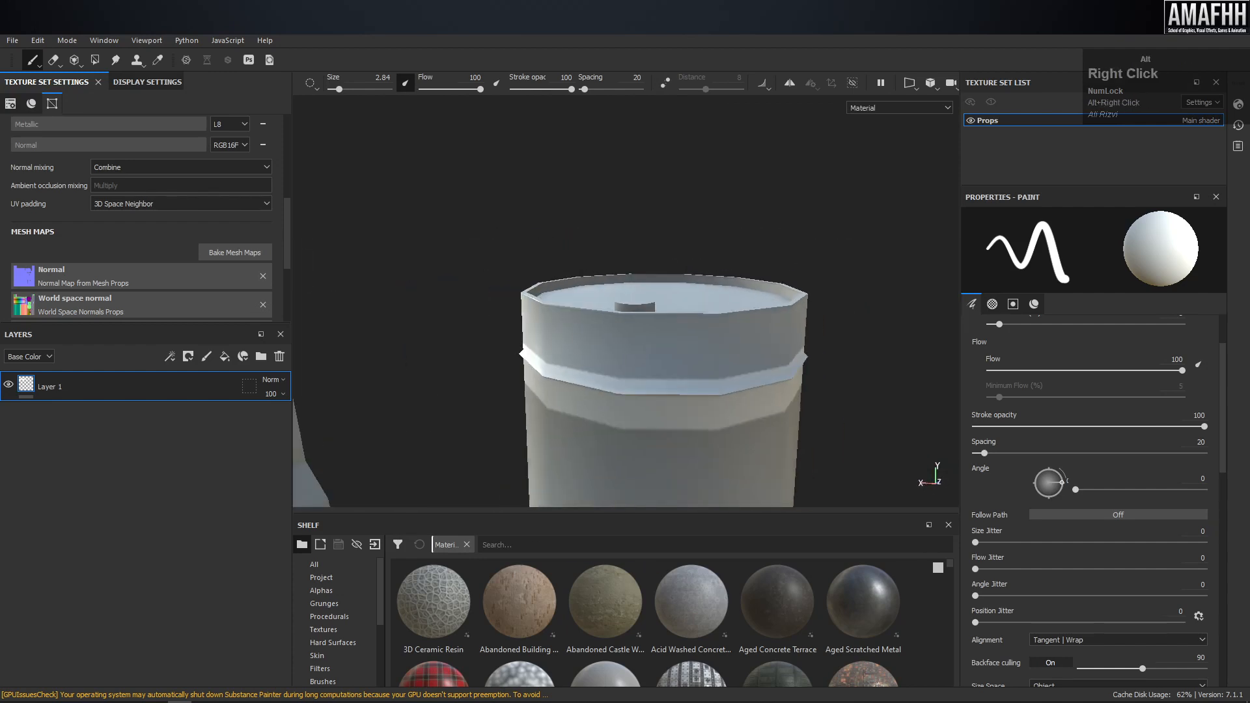
pyautogui.keyDown('alt'); pyautogui.moveTo(544, 306); pyautogui.dragTo(541, 273, button='middle'); pyautogui.keyUp('alt')
pyautogui.keyDown('alt'); pyautogui.moveTo(541, 274); pyautogui.dragTo(539, 305, button='right'); pyautogui.keyUp('alt')
# Delete Layer 1 from the layer stack.
pyautogui.click(279, 356)
pyautogui.keyDown('alt'); pyautogui.moveTo(539, 305); pyautogui.dragTo(399, 319); pyautogui.keyUp('alt')
pyautogui.keyDown('alt'); pyautogui.moveTo(399, 318); pyautogui.dragTo(564, 299, button='middle'); pyautogui.keyUp('alt')
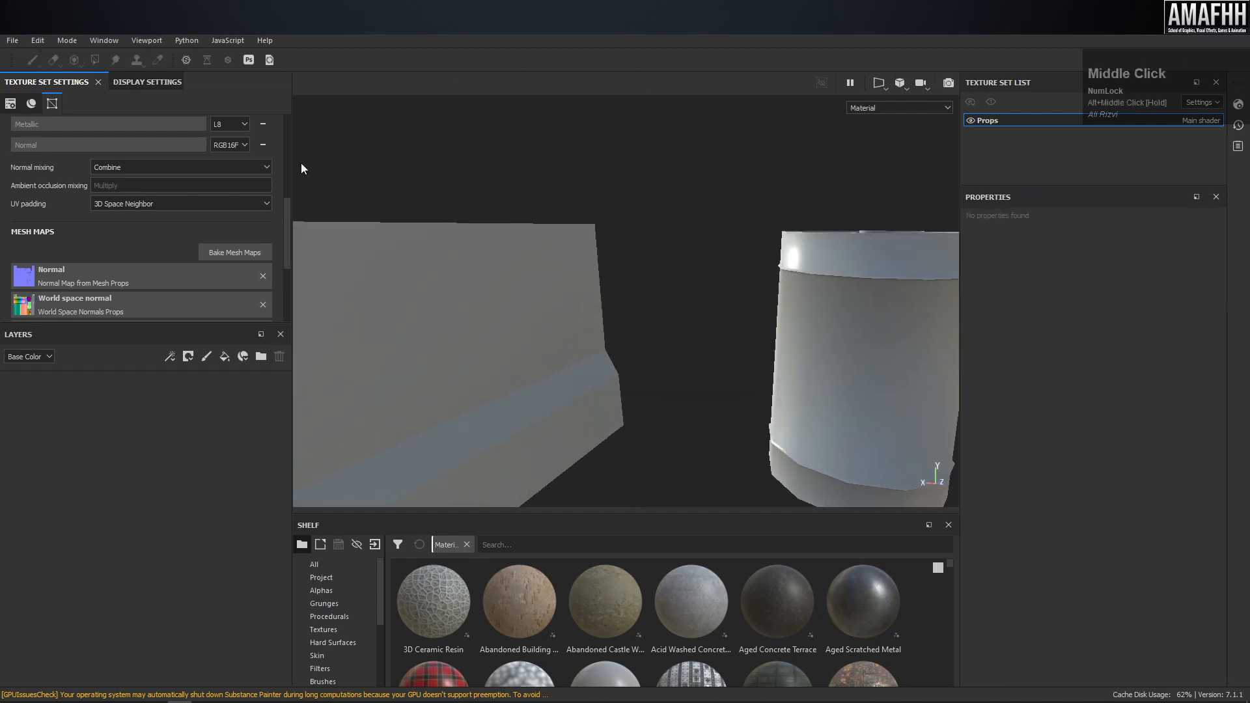
# Show the panorama sharply behind the props by setting the environment opacity to 100 and the environment blur to 0.
pyautogui.click(139, 83)
pyautogui.scroll(-1, 612, 230)
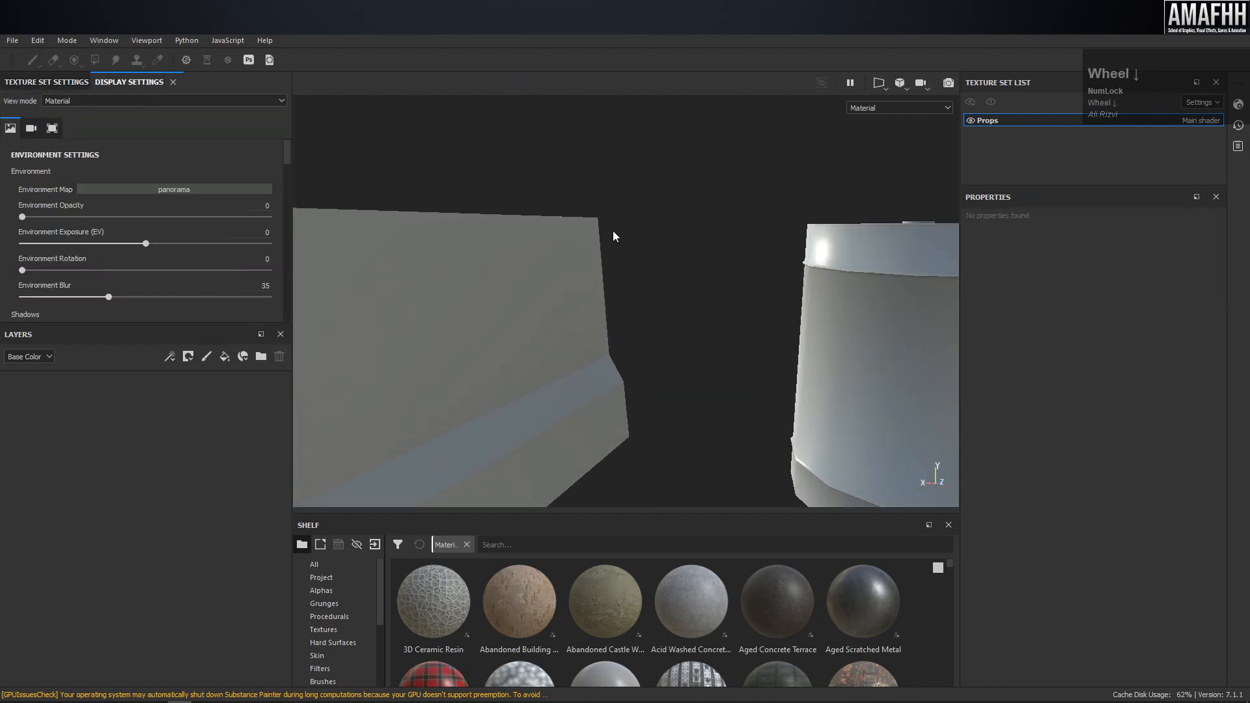
pyautogui.scroll(1, 612, 255)
pyautogui.scroll(4, 612, 255)
pyautogui.keyDown('alt'); pyautogui.moveTo(612, 255); pyautogui.dragTo(793, 253); pyautogui.keyUp('alt')
pyautogui.keyDown('alt'); pyautogui.moveTo(793, 254); pyautogui.dragTo(610, 254, button='middle'); pyautogui.keyUp('alt')
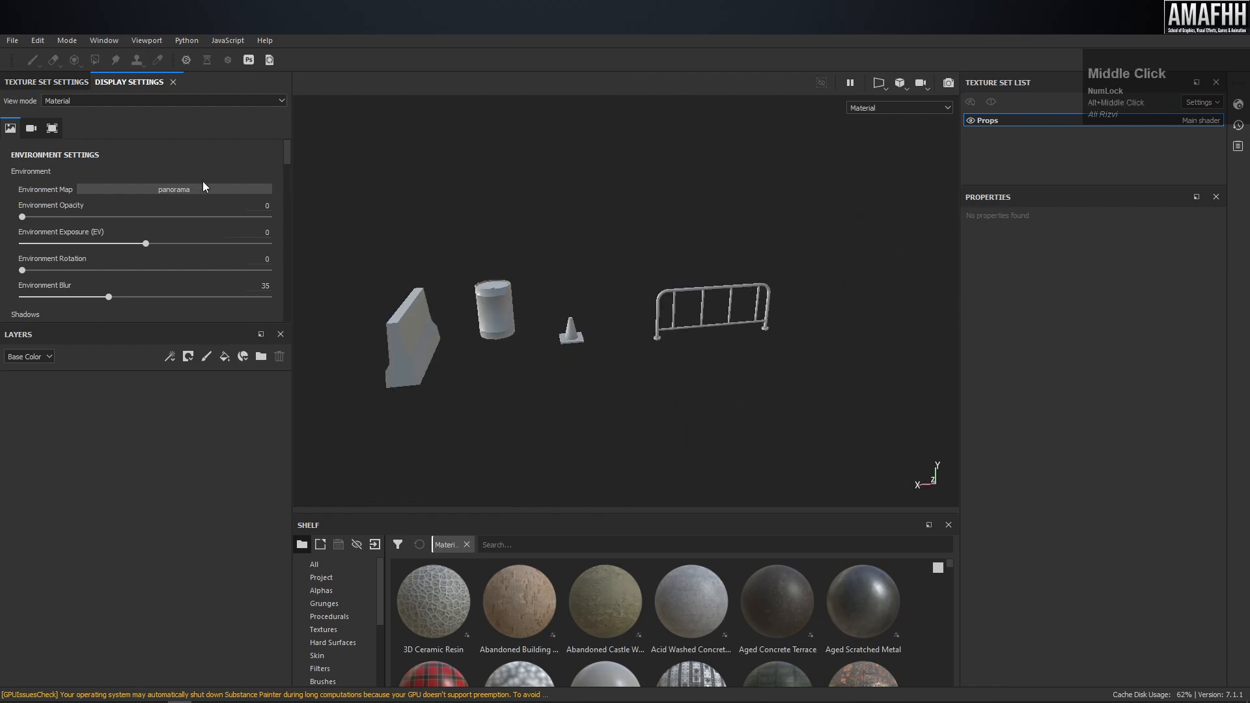
pyautogui.moveTo(21, 217); pyautogui.dragTo(377, 214)
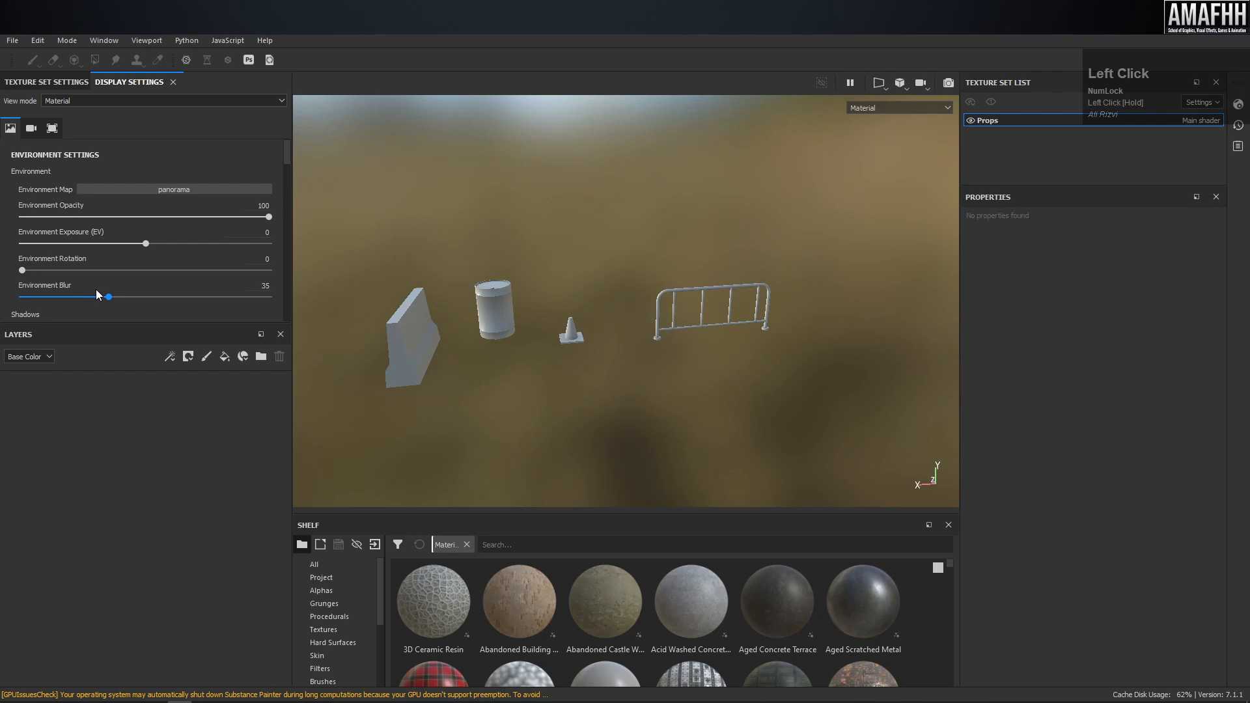
pyautogui.moveTo(109, 296); pyautogui.dragTo(22, 297)
# Bring the barrier and barrel into closer view and rotate the environment lighting to 117.
pyautogui.keyDown('alt'); pyautogui.moveTo(588, 289); pyautogui.dragTo(588, 255); pyautogui.keyUp('alt')
pyautogui.keyDown('alt'); pyautogui.moveTo(430, 259); pyautogui.dragTo(640, 249, button='right'); pyautogui.keyUp('alt')
pyautogui.keyDown('alt'); pyautogui.moveTo(639, 250); pyautogui.dragTo(846, 254); pyautogui.keyUp('alt')
pyautogui.keyDown('alt'); pyautogui.moveTo(514, 261); pyautogui.dragTo(843, 265); pyautogui.keyUp('alt')
pyautogui.keyDown('alt'); pyautogui.moveTo(411, 266); pyautogui.dragTo(644, 235, button='middle'); pyautogui.keyUp('alt')
pyautogui.keyDown('alt'); pyautogui.moveTo(847, 251); pyautogui.dragTo(696, 247); pyautogui.keyUp('alt')
pyautogui.keyDown('alt'); pyautogui.moveTo(795, 222); pyautogui.dragTo(786, 266); pyautogui.keyUp('alt')
pyautogui.keyDown('alt'); pyautogui.moveTo(808, 236); pyautogui.dragTo(721, 243, button='middle'); pyautogui.keyUp('alt')
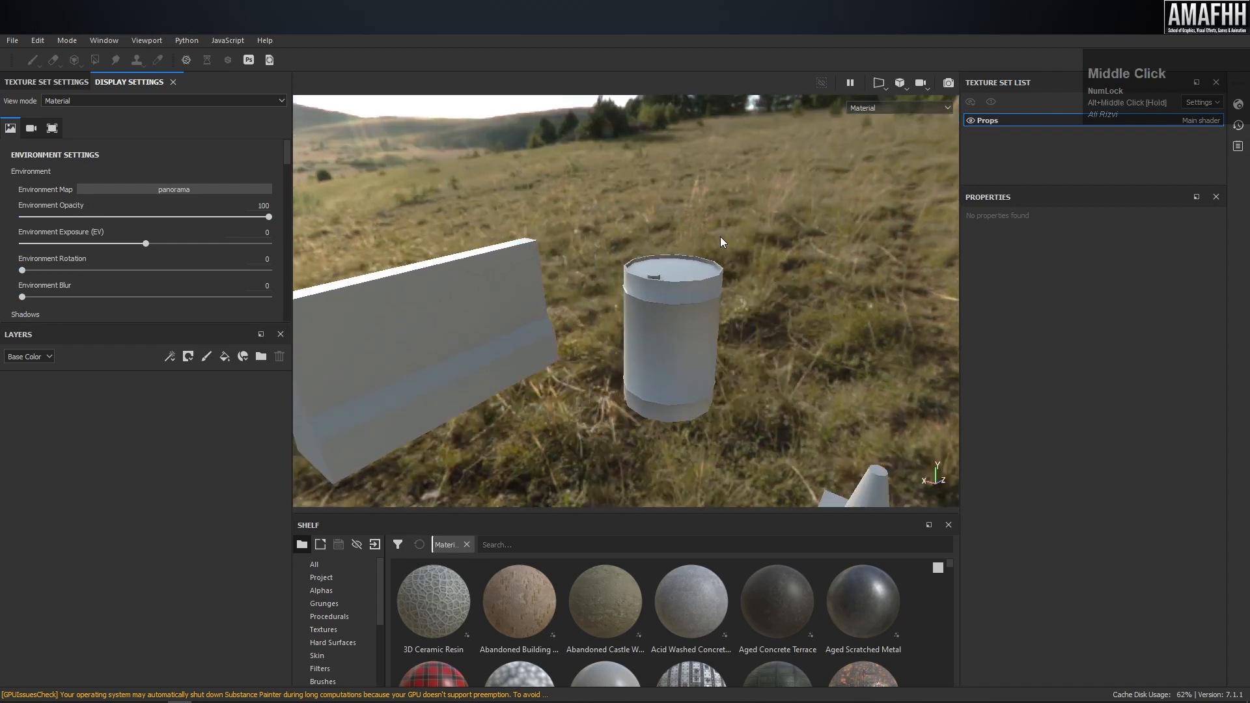
pyautogui.keyDown('shift'); pyautogui.moveTo(716, 223); pyautogui.dragTo(647, 182, button='right'); pyautogui.keyUp('shift')
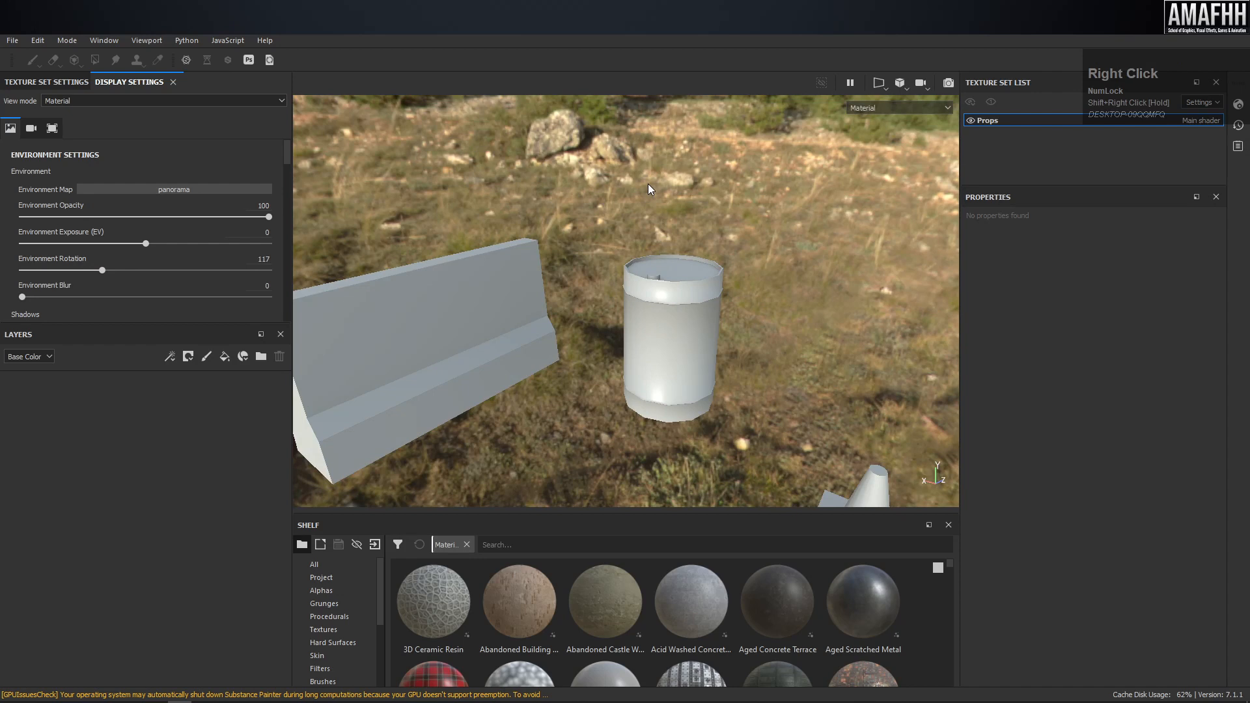
# Hide the environment background by setting its opacity to 0, and set the environment blur to 23.
pyautogui.keyDown('alt'); pyautogui.moveTo(648, 190); pyautogui.dragTo(639, 235); pyautogui.keyUp('alt')
pyautogui.moveTo(269, 218); pyautogui.dragTo(20, 219)
pyautogui.moveTo(25, 301); pyautogui.dragTo(79, 297)
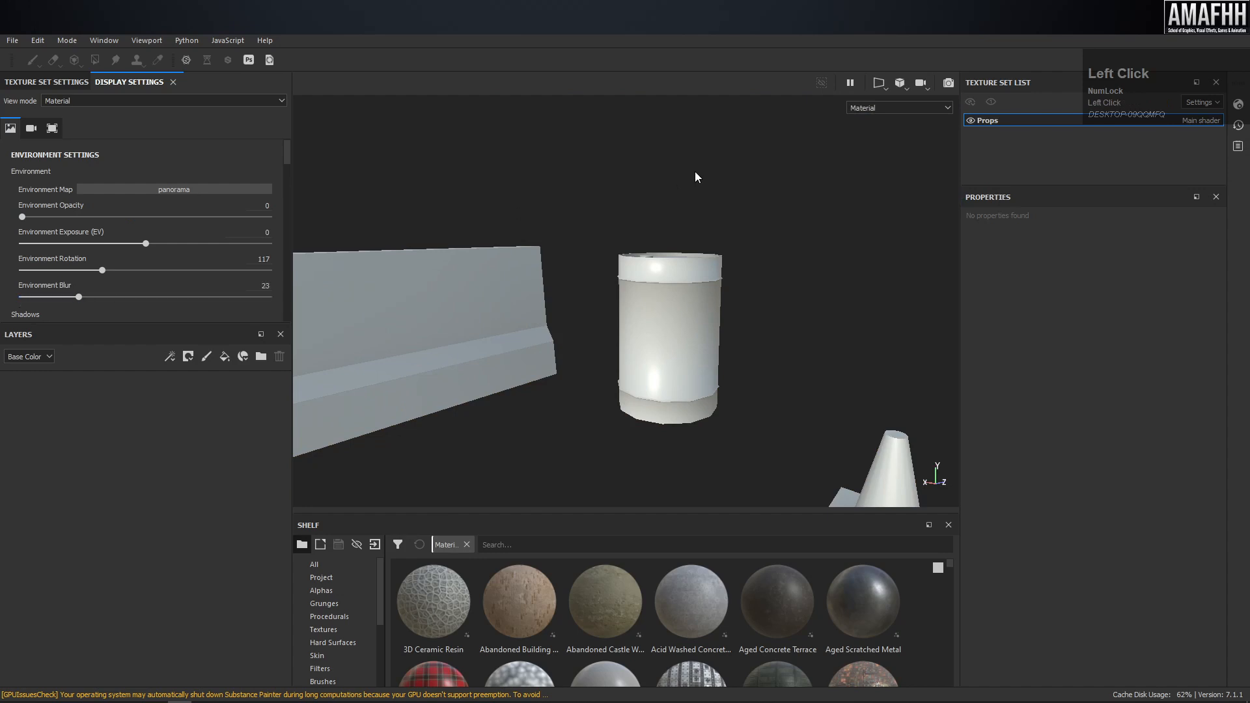
pyautogui.keyDown('alt'); pyautogui.moveTo(695, 176); pyautogui.dragTo(742, 215); pyautogui.keyUp('alt')
pyautogui.moveTo(742, 215)
pyautogui.keyDown('alt'); pyautogui.mouseDown(button='right')
pyautogui.moveTo(633, 261)
pyautogui.moveTo(614, 151)
pyautogui.mouseUp(button='right'); pyautogui.keyUp('alt')
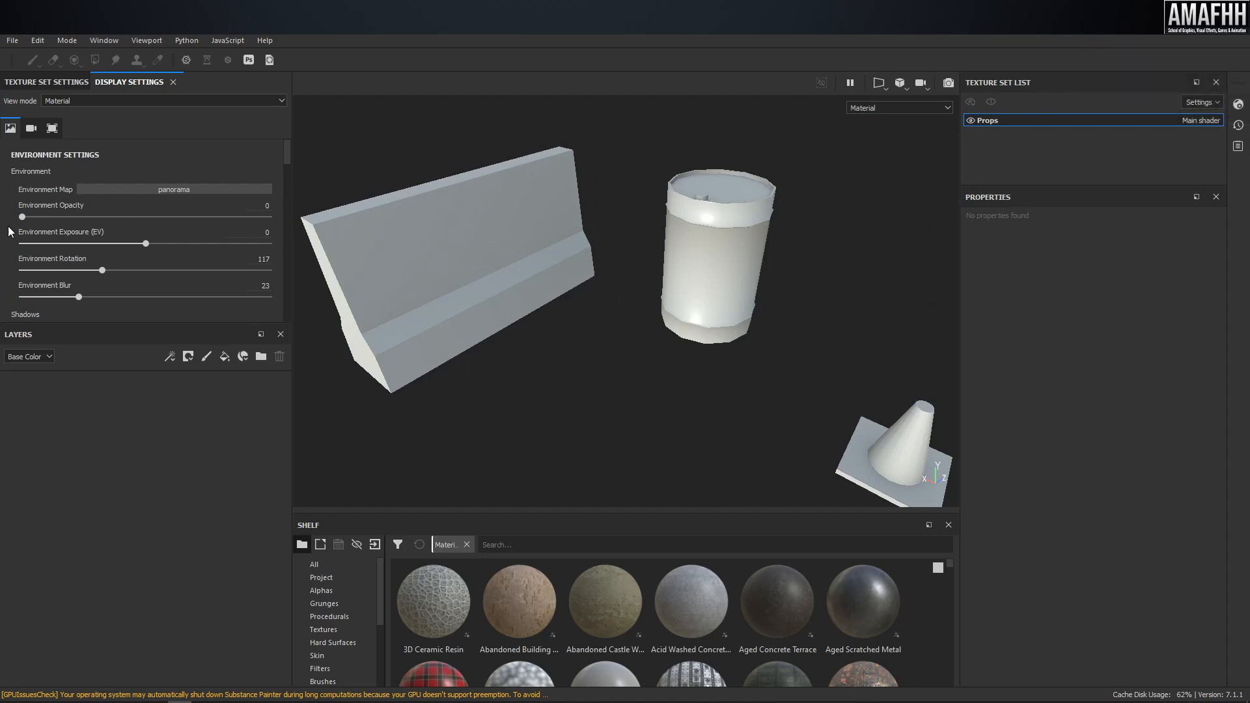
# Set the environment opacity to 100 and blur to 0, and switch the environment map to Bonifacio Street.
pyautogui.moveTo(33, 219); pyautogui.dragTo(269, 217)
pyautogui.moveTo(79, 297); pyautogui.dragTo(22, 298)
pyautogui.click(181, 191)
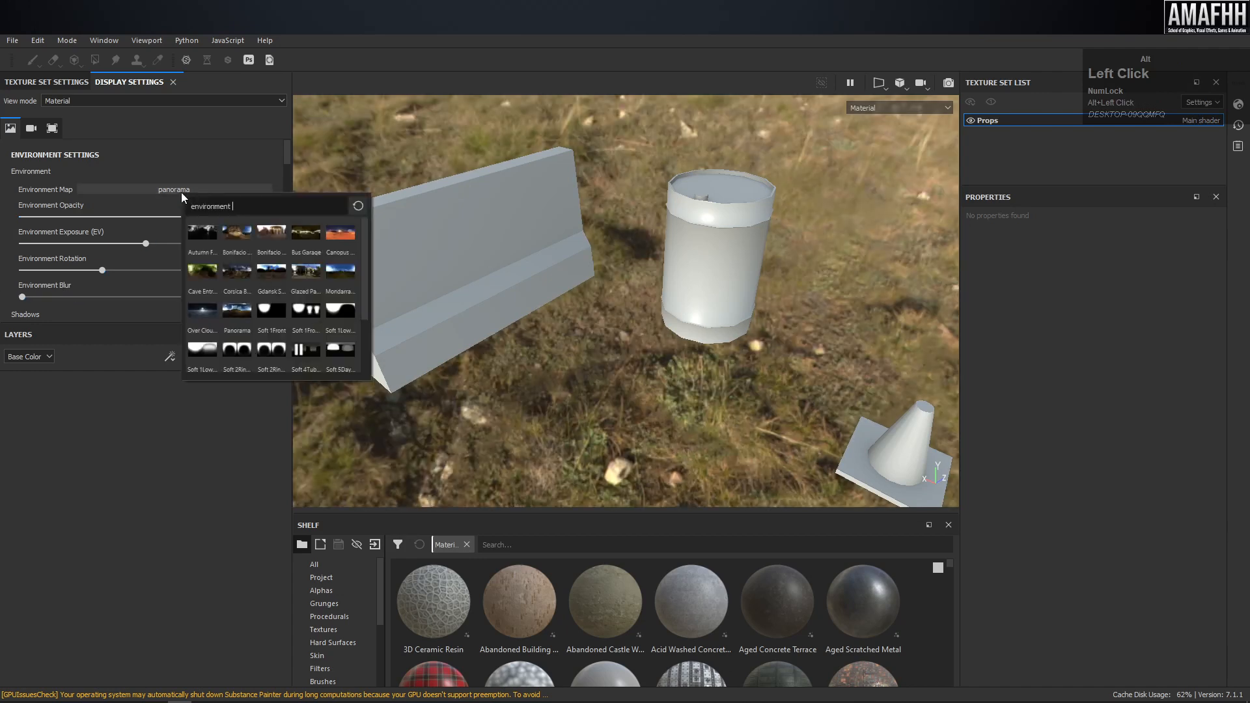
pyautogui.click(258, 235)
pyautogui.keyDown('alt'); pyautogui.moveTo(619, 287); pyautogui.dragTo(746, 271); pyautogui.keyUp('alt')
pyautogui.keyDown('alt'); pyautogui.moveTo(765, 237); pyautogui.dragTo(746, 240, button='middle'); pyautogui.keyUp('alt')
# Change the environment map to Autumn Forest and set the environment opacity to 0.
pyautogui.click(245, 191)
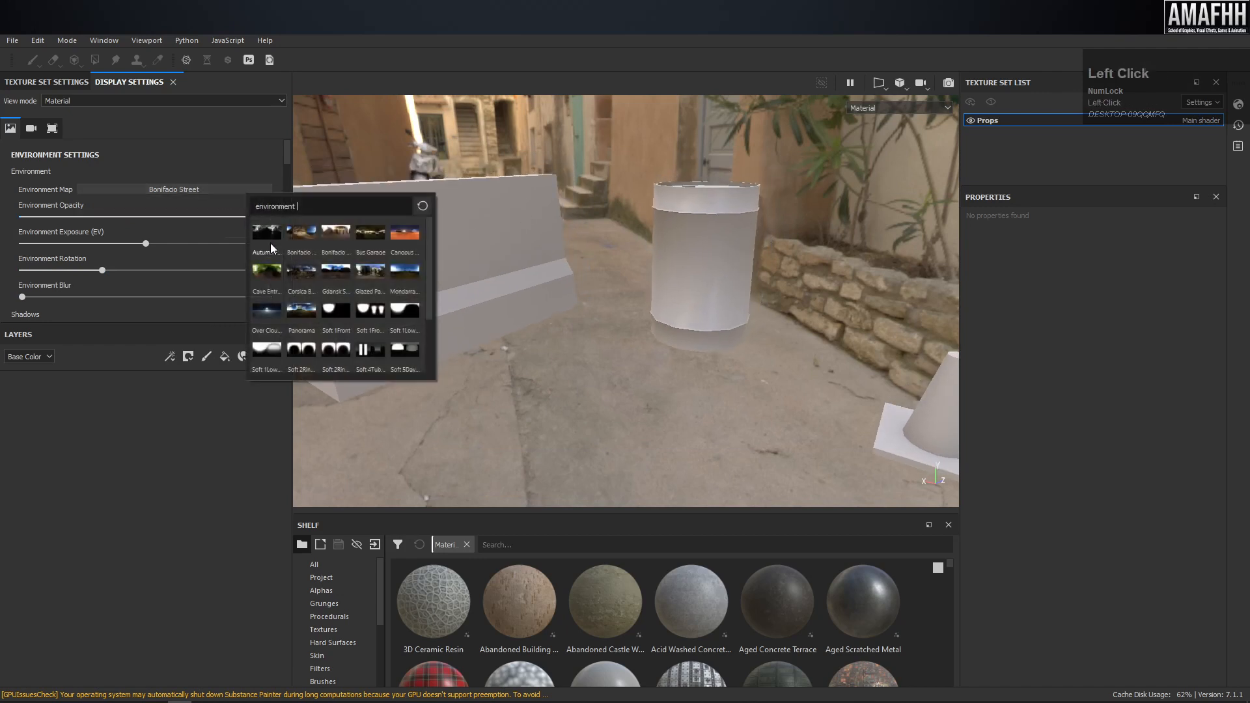
pyautogui.click(268, 235)
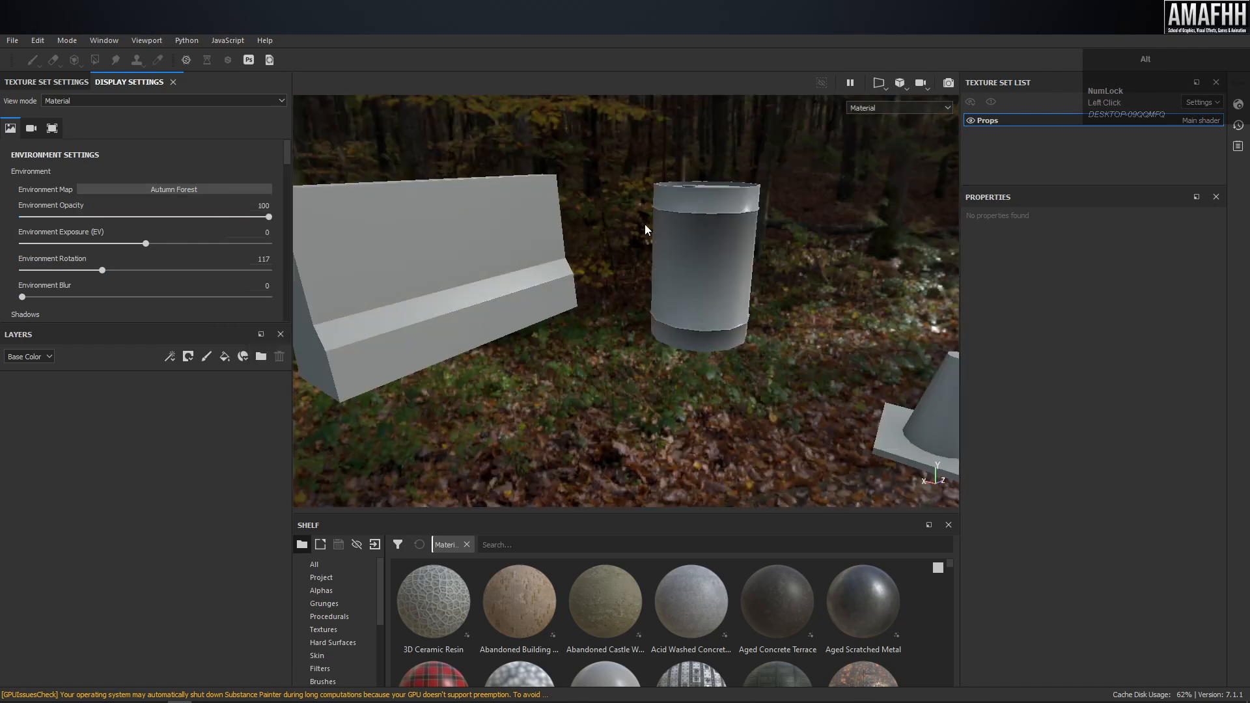
pyautogui.keyDown('alt'); pyautogui.moveTo(645, 225); pyautogui.dragTo(845, 240); pyautogui.keyUp('alt')
pyautogui.moveTo(268, 217); pyautogui.dragTo(22, 217)
# Try the Bonifacio Aragon Stairs, Bonifacio Street and Bus Garage environment maps in turn on the props.
pyautogui.click(197, 190)
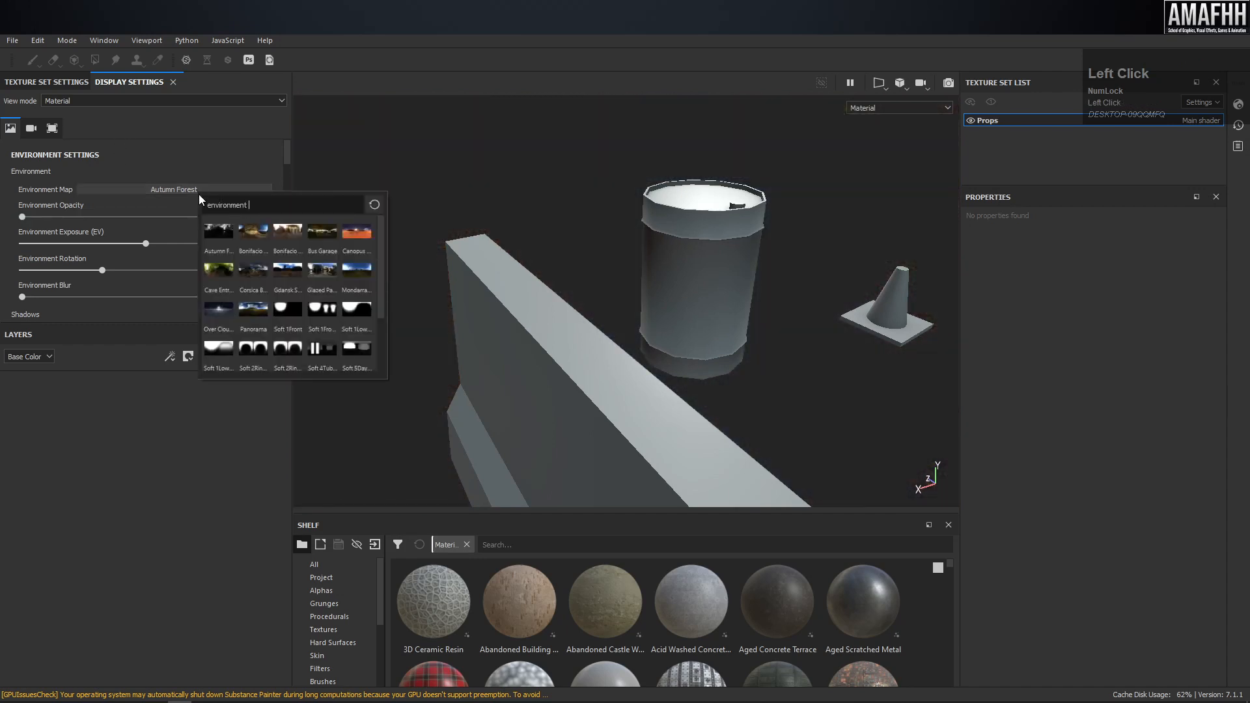
pyautogui.click(253, 231)
pyautogui.keyDown('alt'); pyautogui.moveTo(628, 249); pyautogui.dragTo(694, 252); pyautogui.keyUp('alt')
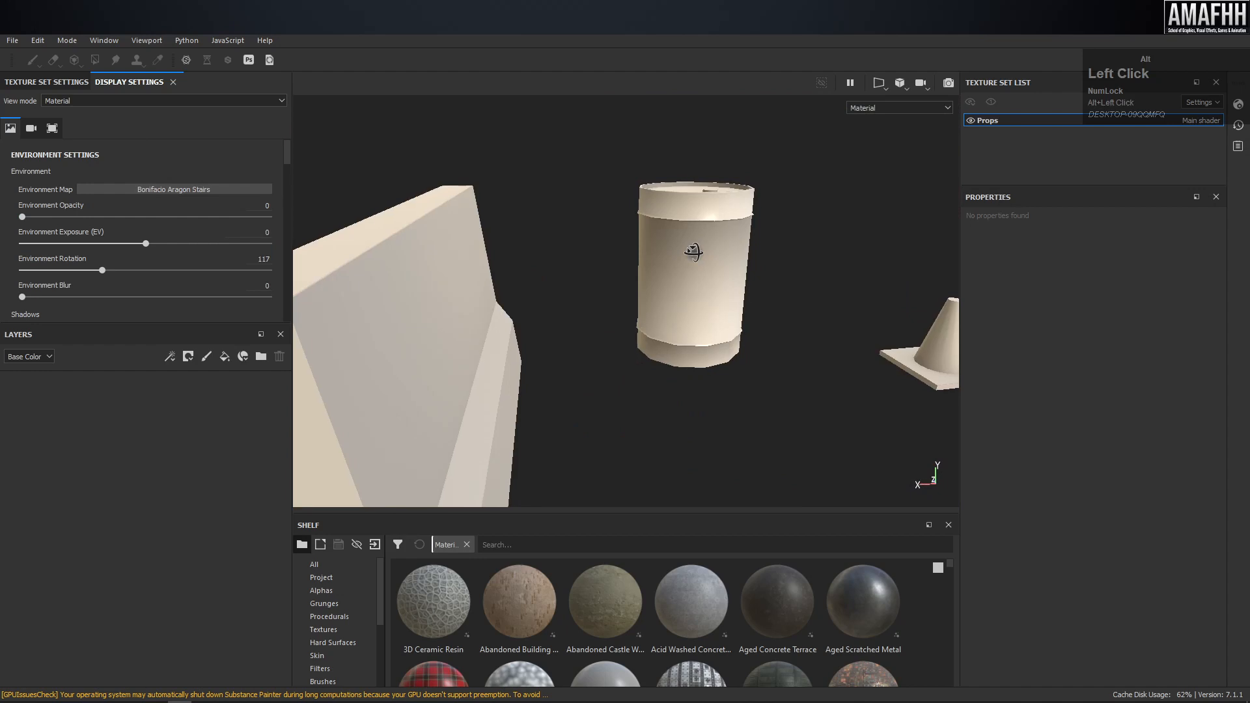
pyautogui.click(193, 187)
pyautogui.click(287, 224)
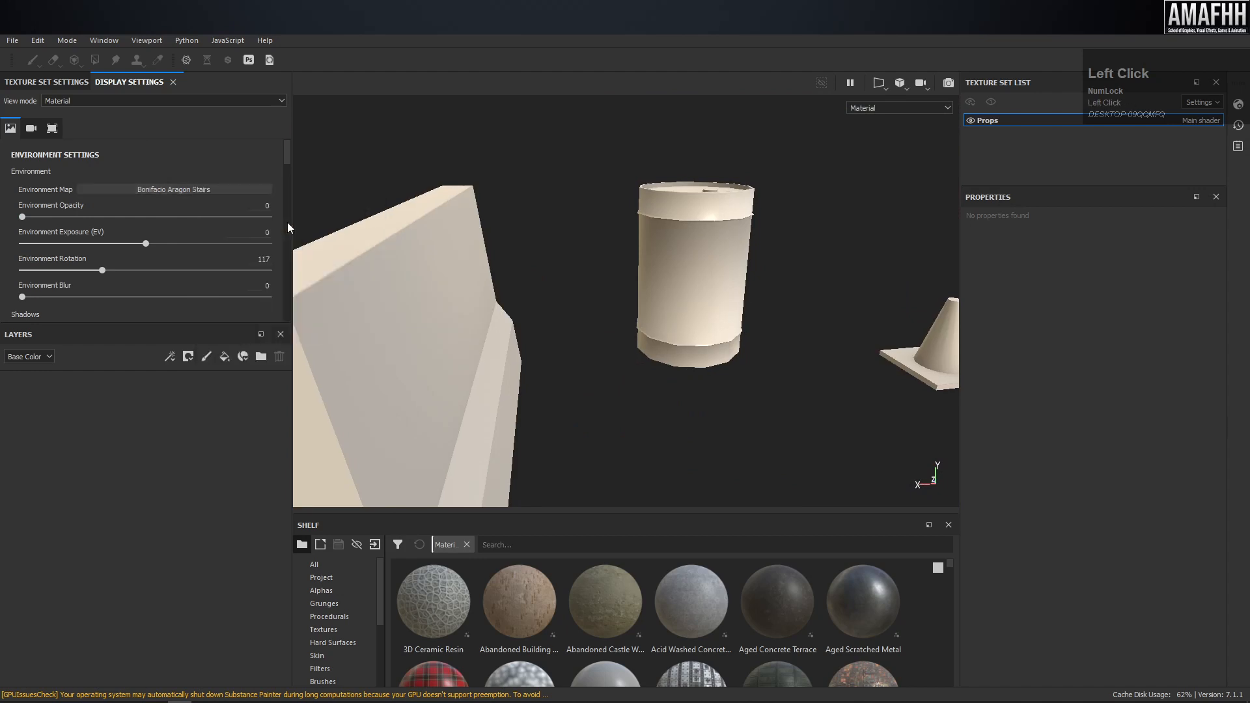
pyautogui.click(259, 190)
pyautogui.click(260, 215)
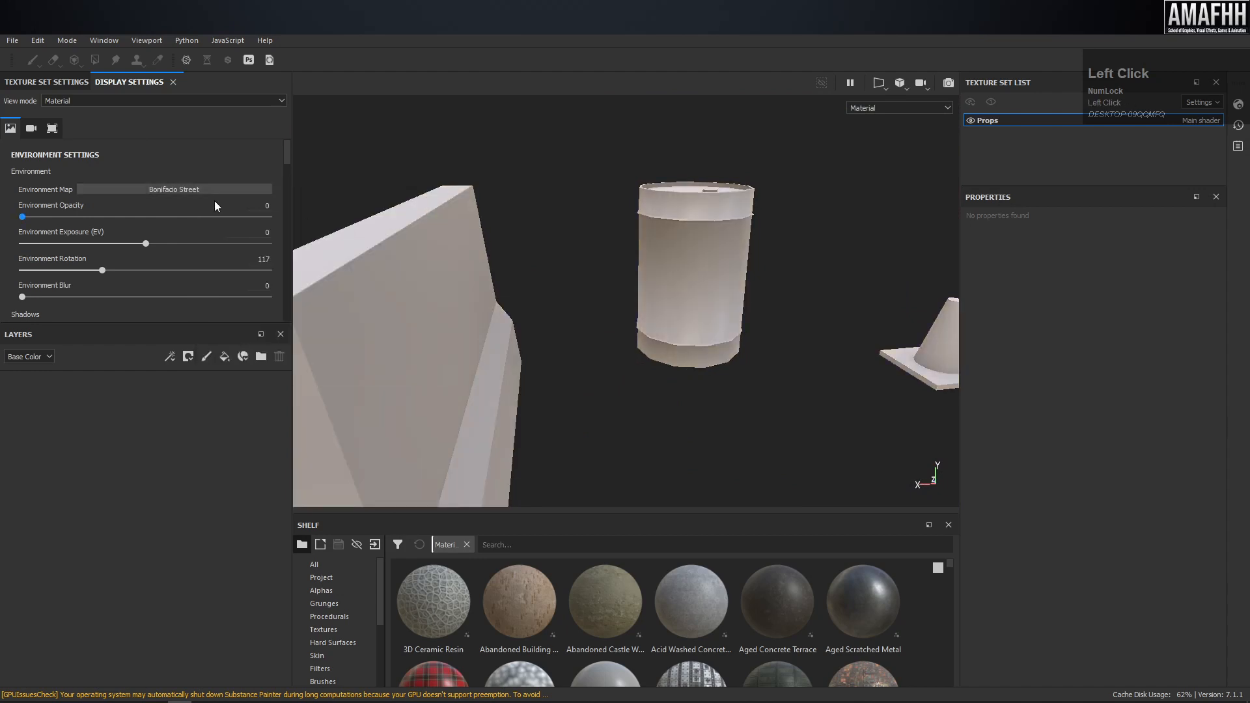
pyautogui.click(257, 192)
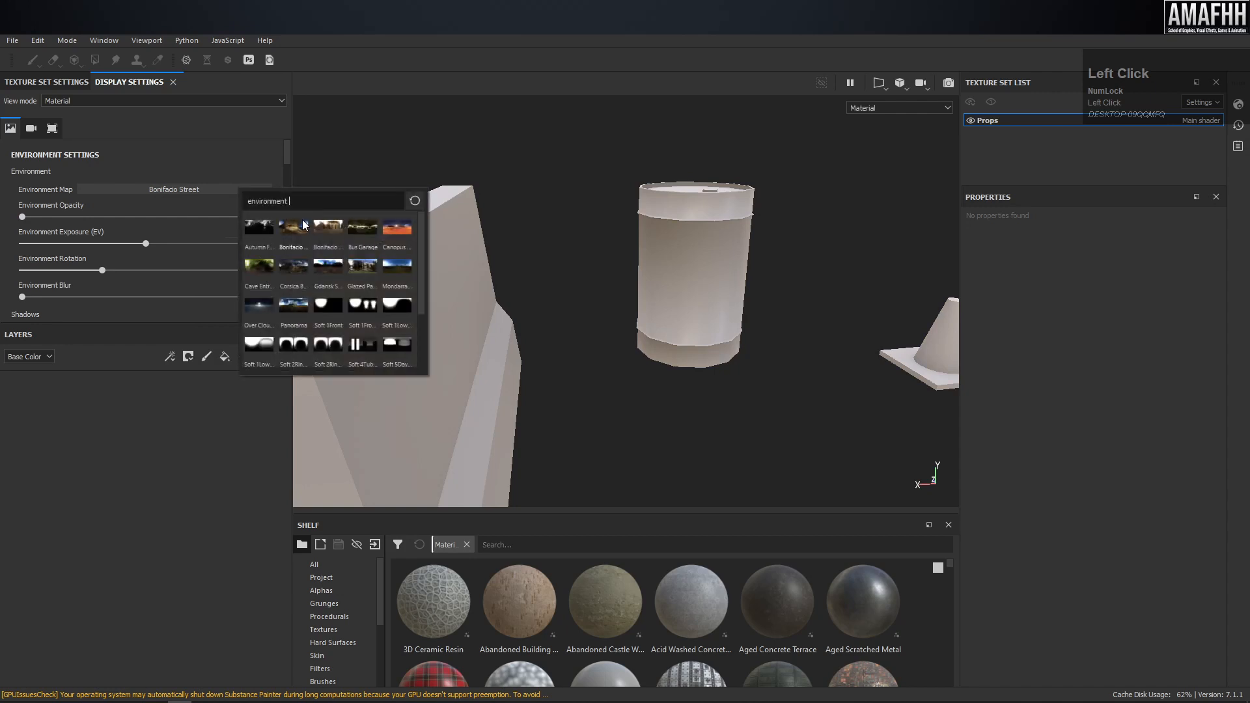
pyautogui.click(362, 229)
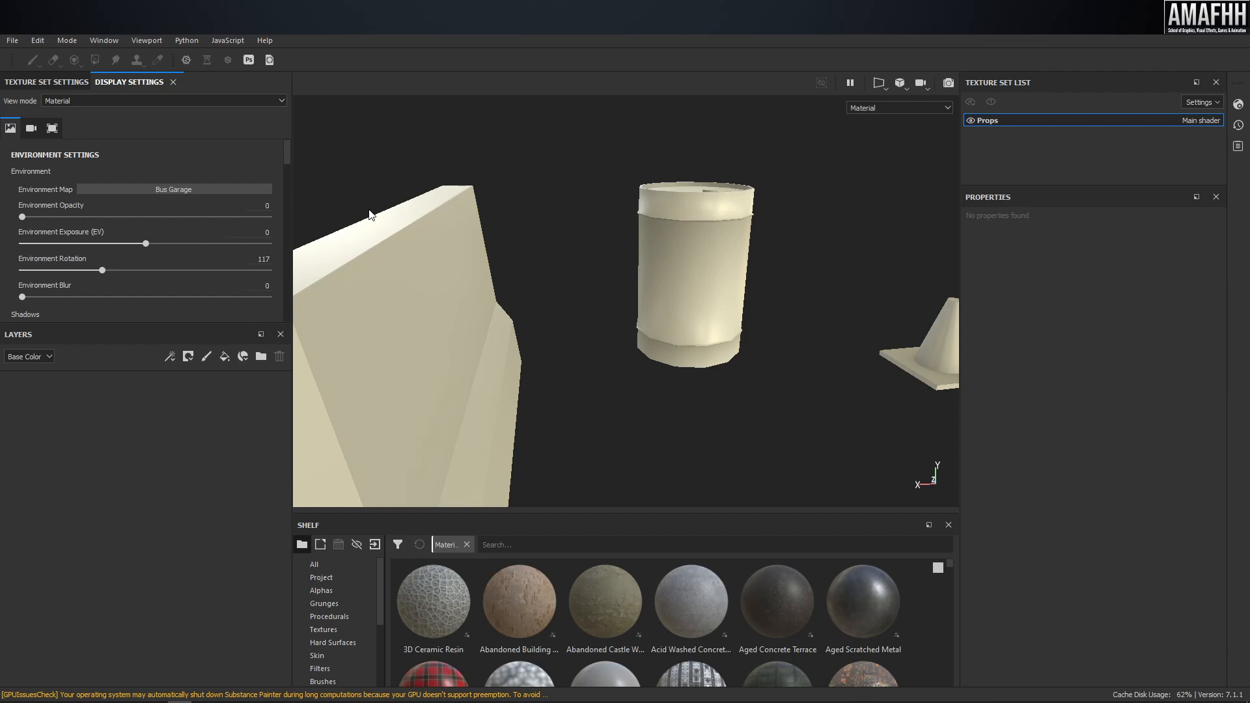
# Try the Soft 2RingHighContrast environment map and view its lighting on the props from other angles.
pyautogui.click(200, 189)
pyautogui.click(255, 345)
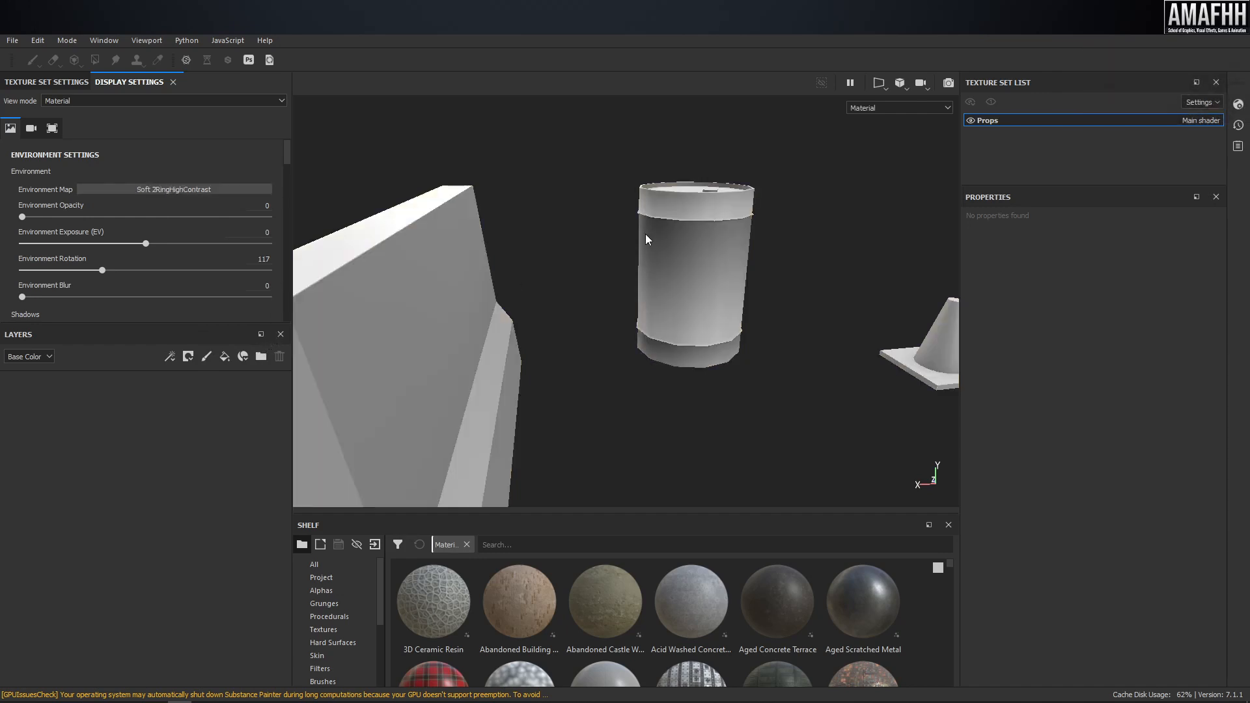
pyautogui.keyDown('alt'); pyautogui.moveTo(722, 279); pyautogui.dragTo(754, 284); pyautogui.keyUp('alt')
pyautogui.keyDown('alt'); pyautogui.moveTo(753, 284); pyautogui.dragTo(517, 243, button='right'); pyautogui.keyUp('alt')
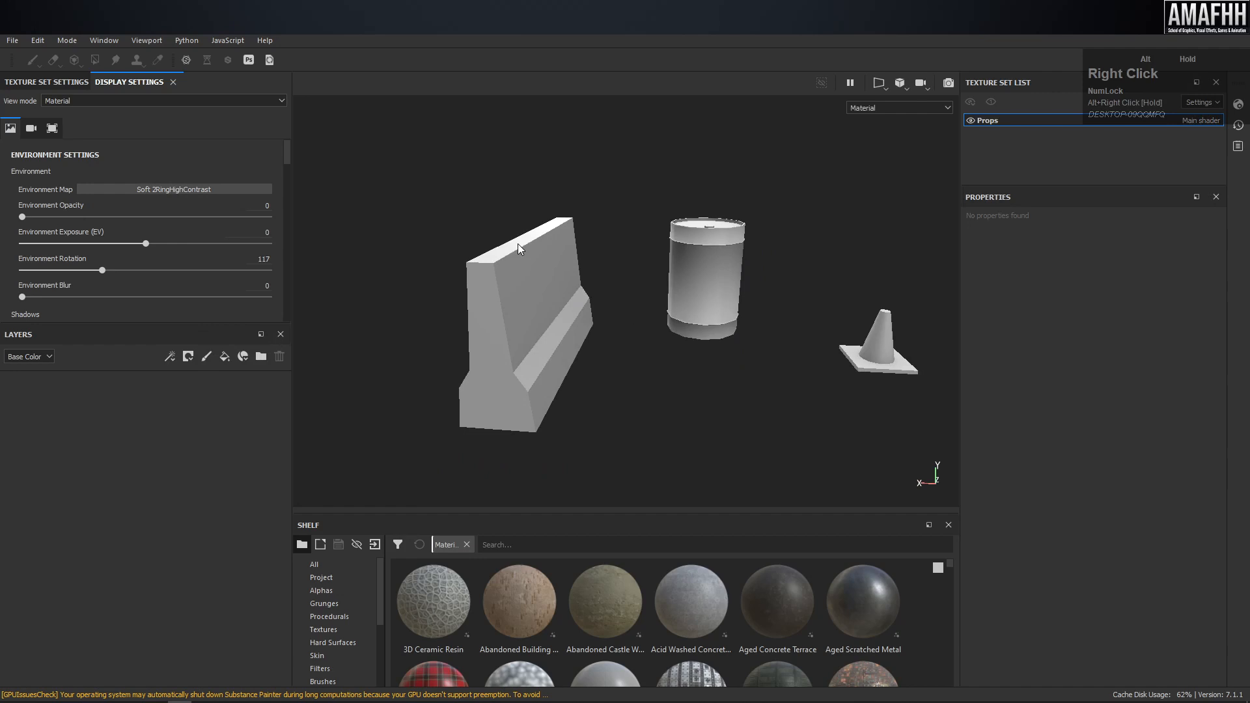
pyautogui.keyDown('alt'); pyautogui.moveTo(518, 243); pyautogui.dragTo(747, 261); pyautogui.keyUp('alt')
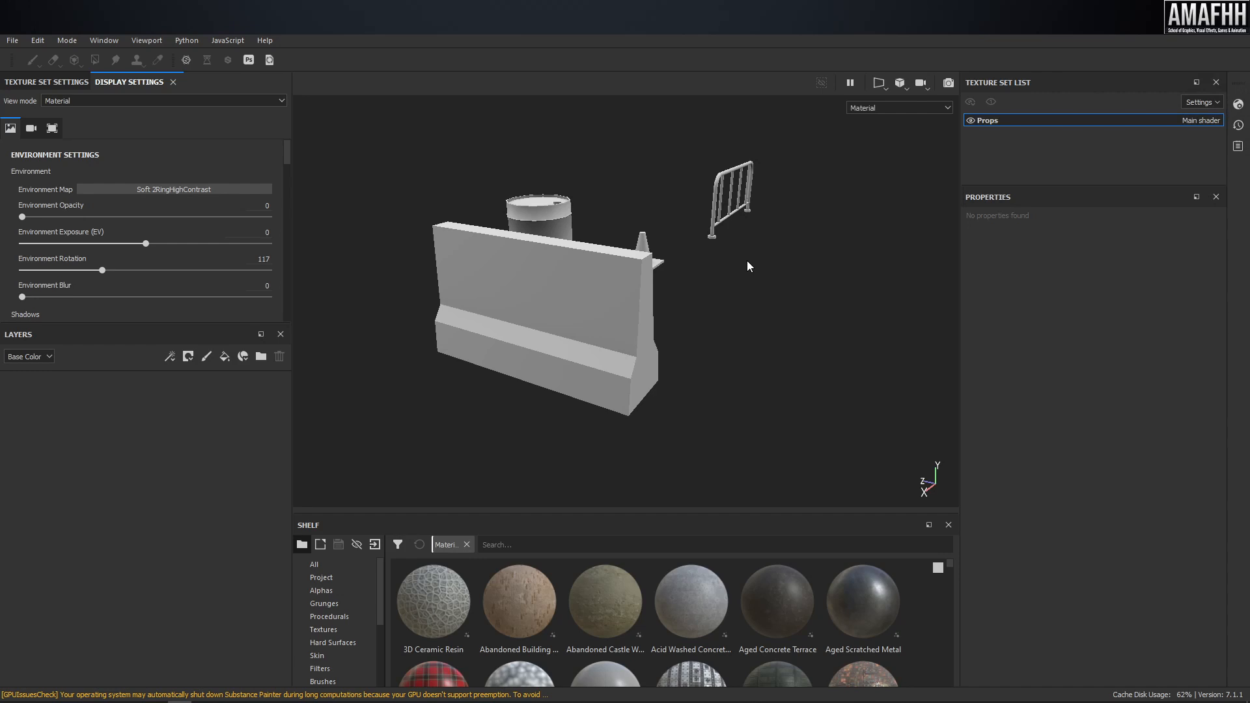
# Try the Bonifacio Aragon Stairs environment map again, and settle on Glazed Patio.
pyautogui.click(217, 188)
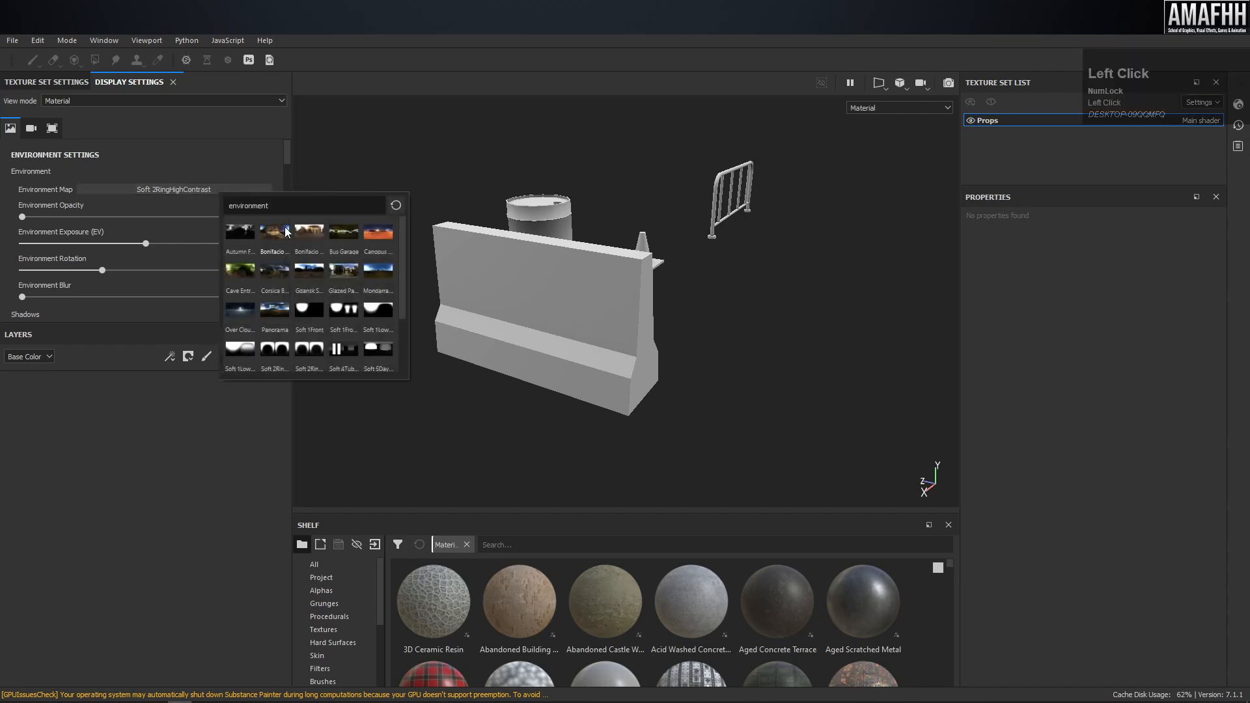
pyautogui.click(225, 191)
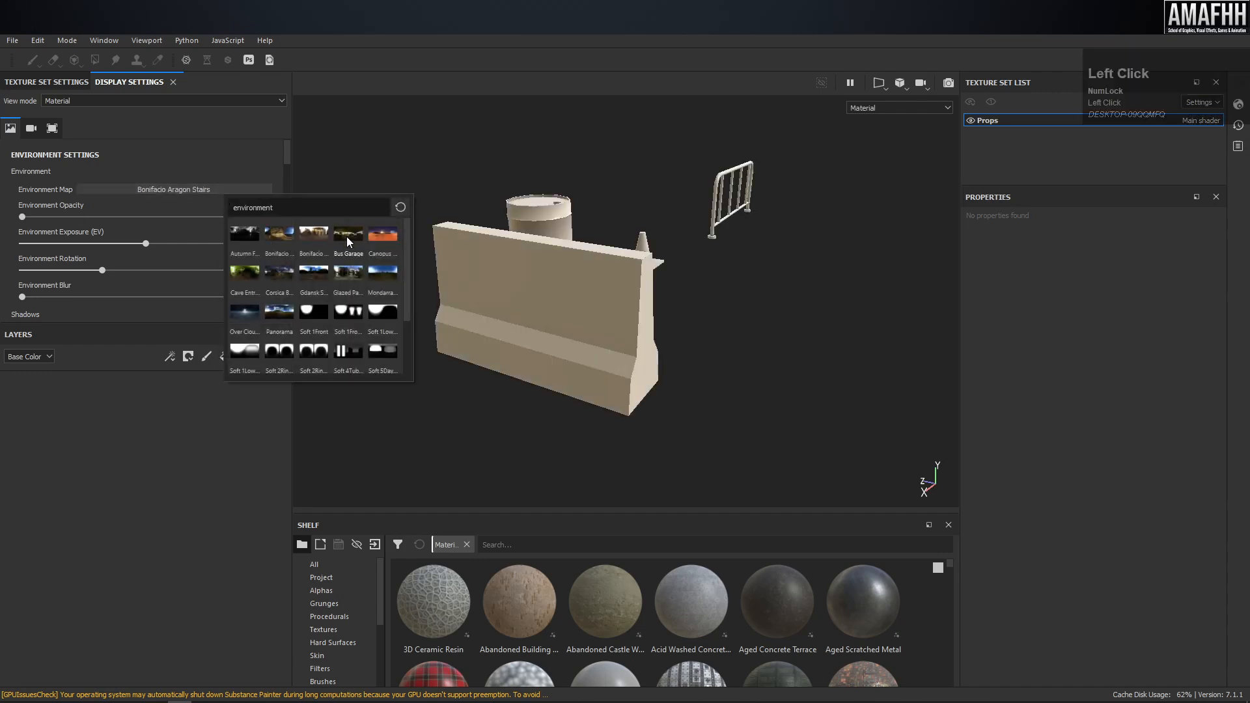
pyautogui.click(352, 273)
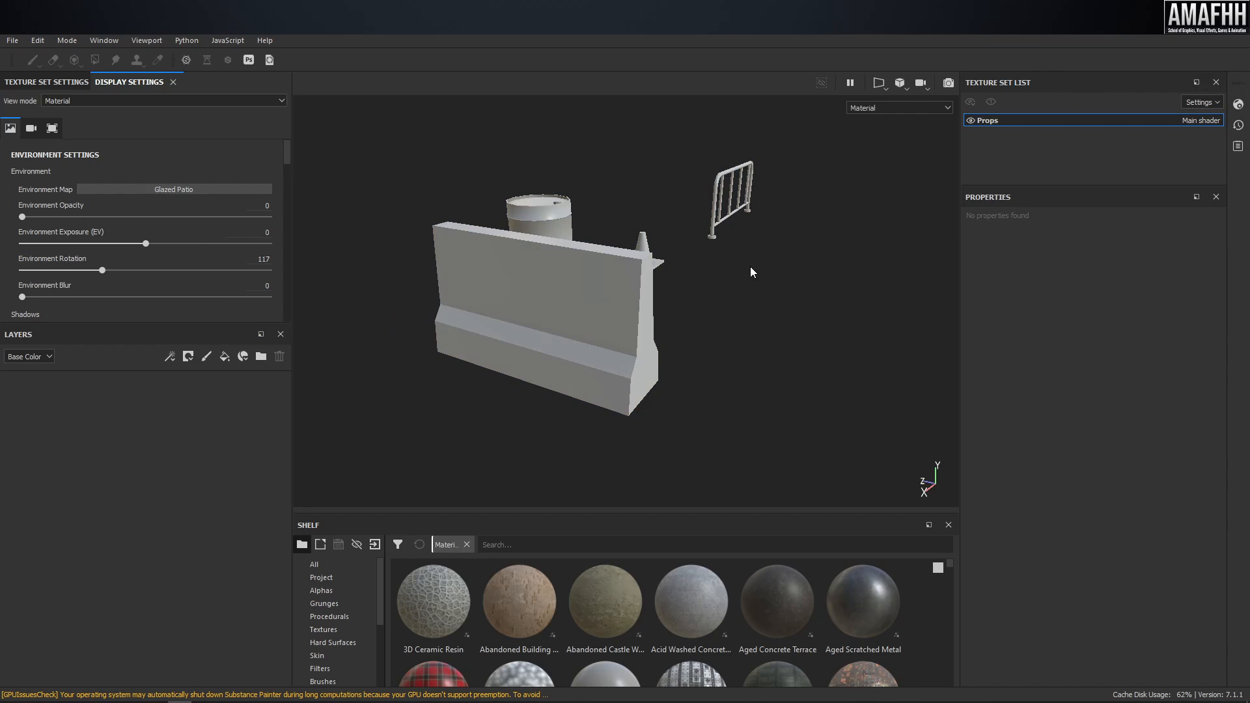
# Rotate the environment lighting on the props to 333 and enlarge the layer stack area.
pyautogui.keyDown('alt'); pyautogui.moveTo(630, 268); pyautogui.dragTo(791, 218); pyautogui.keyUp('alt')
pyautogui.keyDown('alt'); pyautogui.moveTo(508, 234); pyautogui.dragTo(435, 234, button='right'); pyautogui.keyUp('alt')
pyautogui.keyDown('alt'); pyautogui.moveTo(548, 243); pyautogui.dragTo(726, 267, button='middle'); pyautogui.keyUp('alt')
pyautogui.keyDown('shift'); pyautogui.moveTo(727, 265); pyautogui.dragTo(754, 252, button='right'); pyautogui.keyUp('shift')
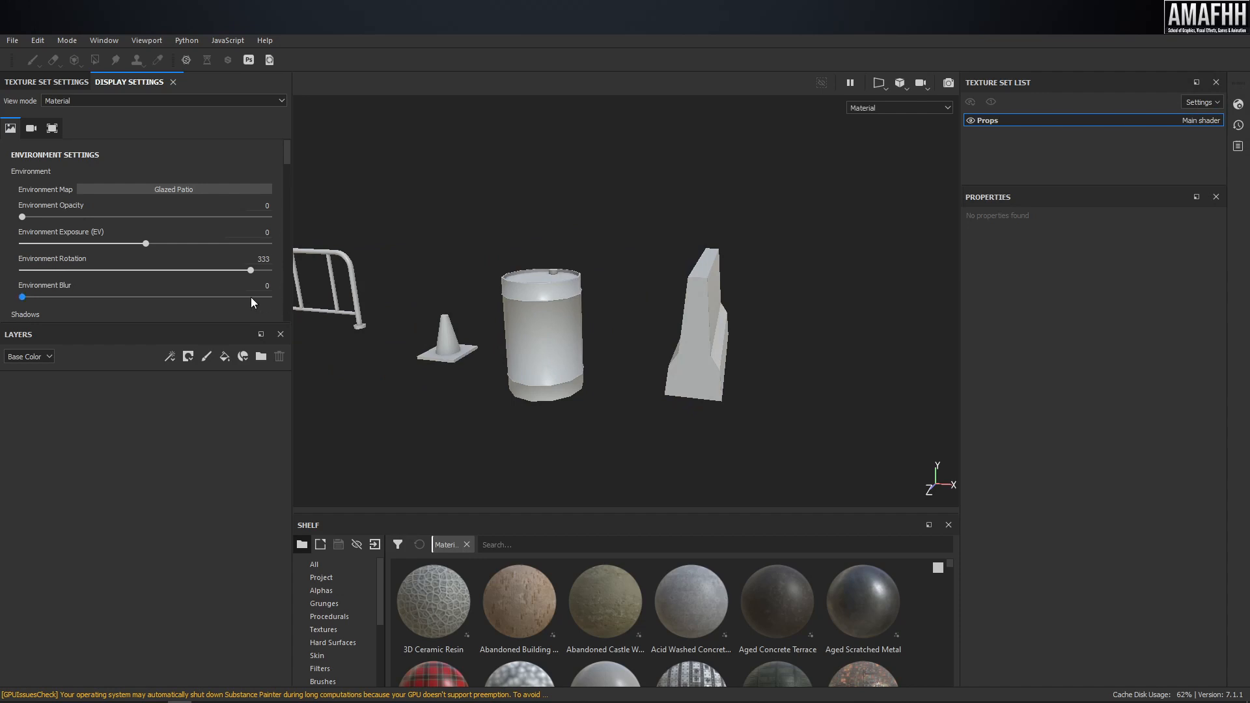
pyautogui.moveTo(245, 321); pyautogui.dragTo(259, 228)
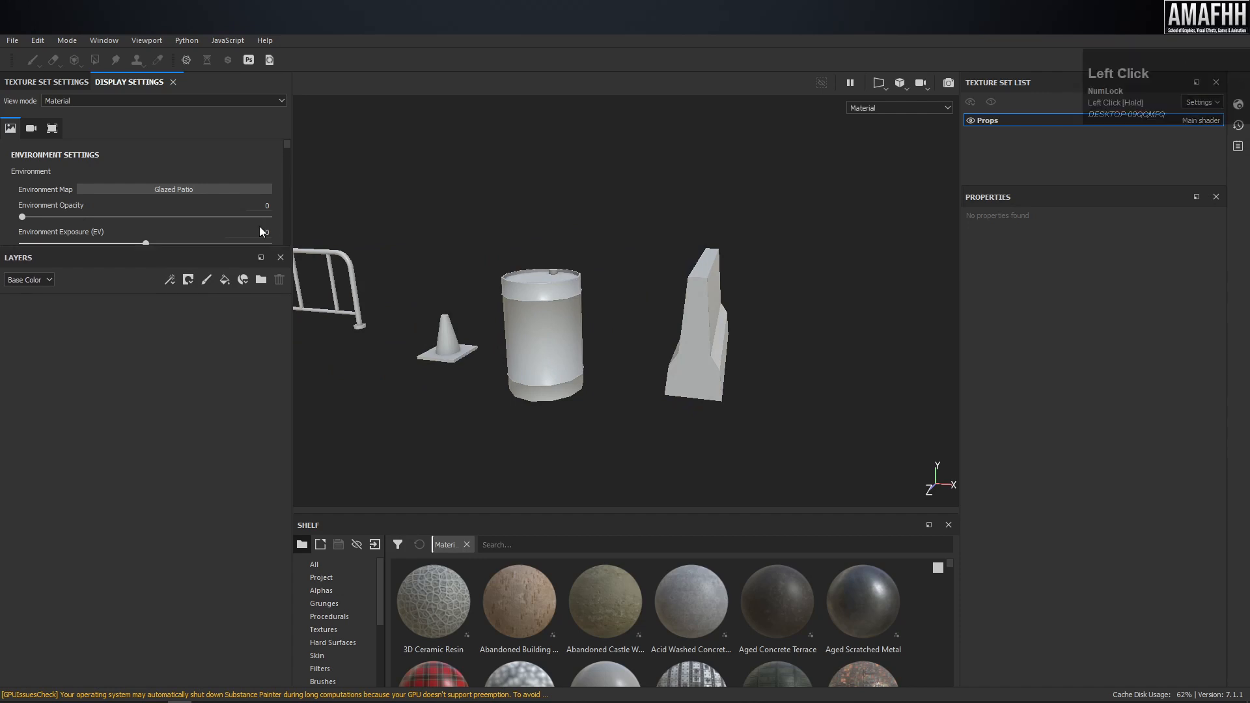
# Add a fill layer and set its base color to red for all the props.
pyautogui.keyDown('alt'); pyautogui.moveTo(325, 237); pyautogui.dragTo(236, 308); pyautogui.keyUp('alt')
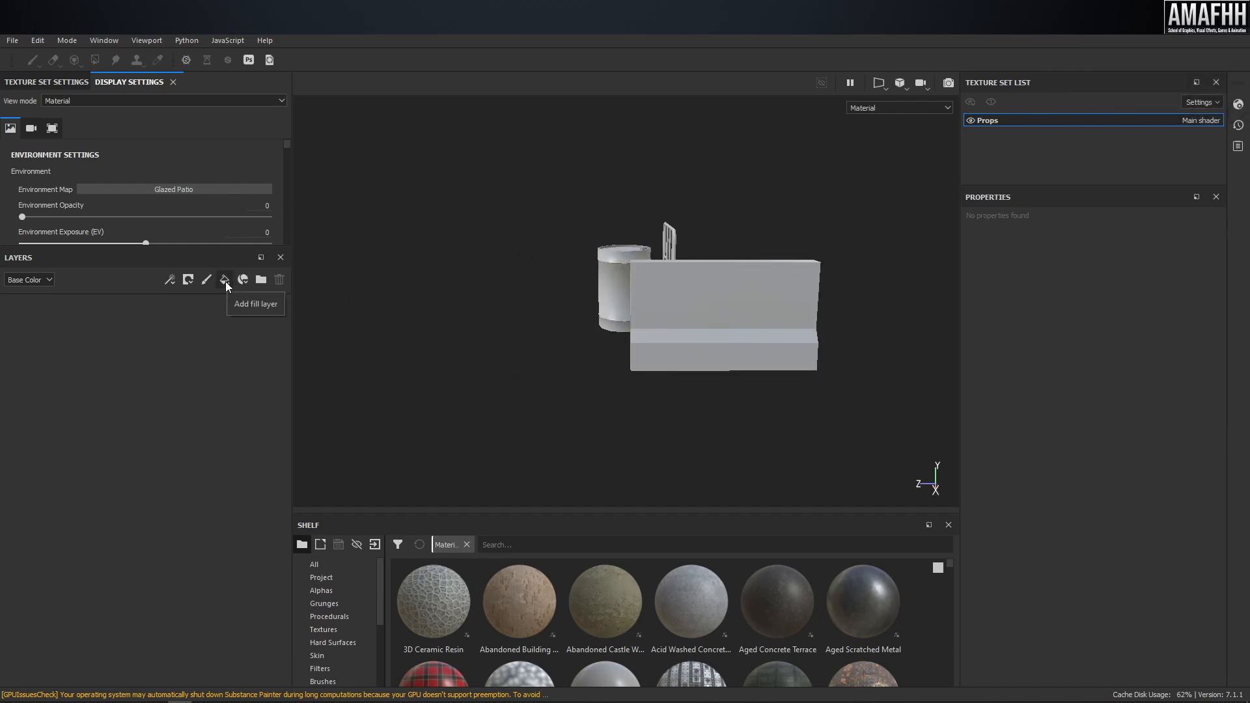
pyautogui.click(225, 281)
pyautogui.keyDown('alt'); pyautogui.moveTo(450, 224); pyautogui.dragTo(502, 243); pyautogui.keyUp('alt')
pyautogui.keyDown('alt'); pyautogui.moveTo(502, 243); pyautogui.dragTo(739, 281, button='right'); pyautogui.keyUp('alt')
pyautogui.keyDown('alt'); pyautogui.moveTo(739, 286); pyautogui.dragTo(716, 215); pyautogui.keyUp('alt')
pyautogui.click(1073, 517)
pyautogui.click(1121, 568)
pyautogui.moveTo(1123, 567); pyautogui.dragTo(1173, 569)
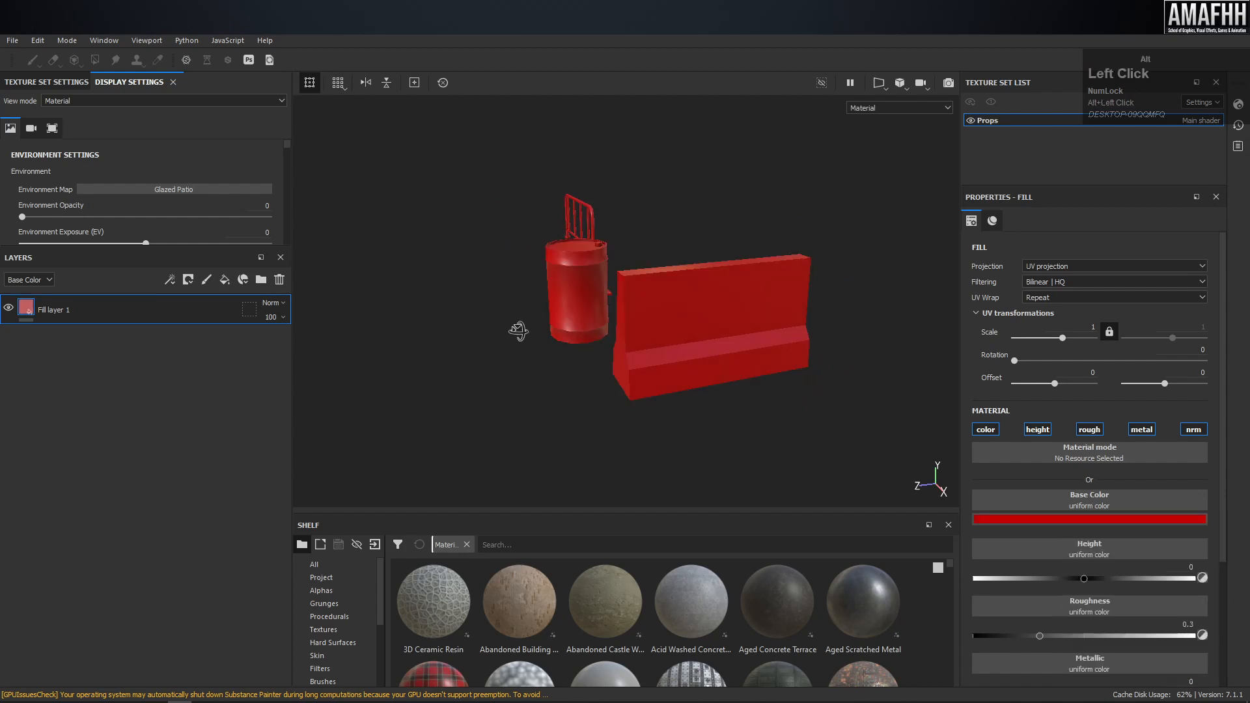
# Give the fill properties more room and examine the red fill on all four props from several angles.
pyautogui.keyDown('alt'); pyautogui.moveTo(518, 330); pyautogui.dragTo(682, 318, button='middle'); pyautogui.keyUp('alt')
pyautogui.keyDown('alt'); pyautogui.moveTo(681, 318); pyautogui.dragTo(604, 249); pyautogui.keyUp('alt')
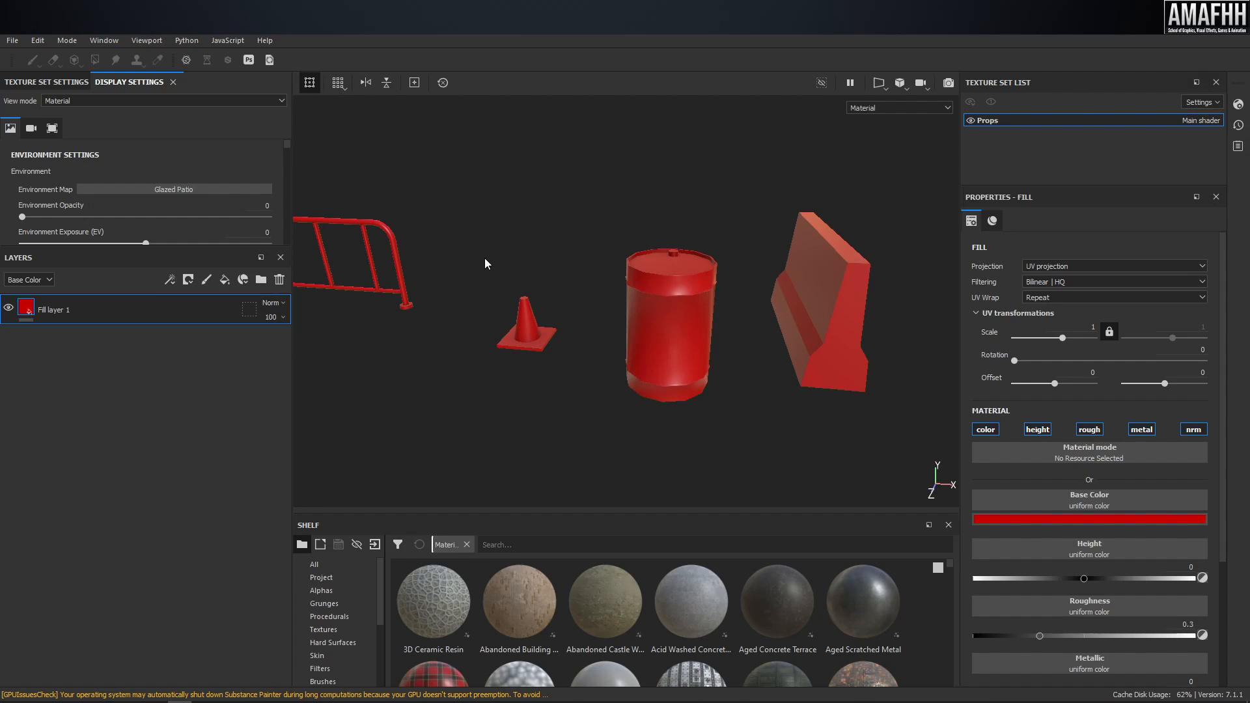
pyautogui.moveTo(1099, 185); pyautogui.dragTo(1099, 154)
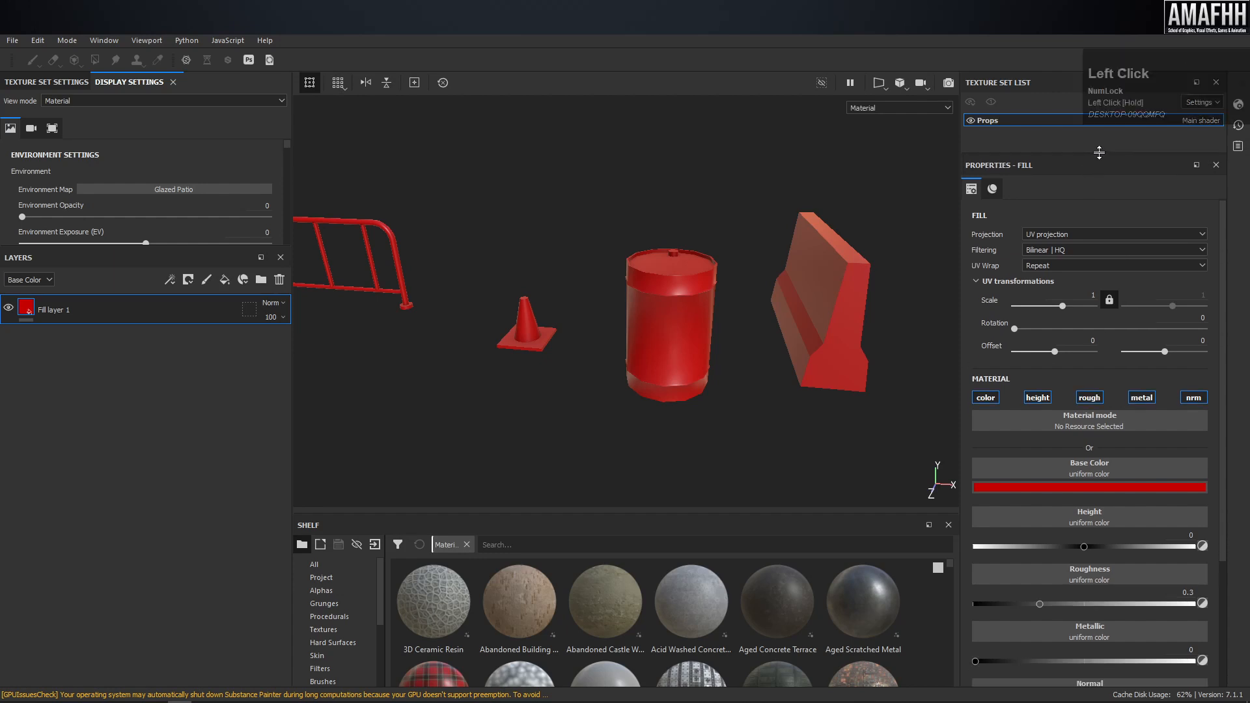
pyautogui.keyDown('alt'); pyautogui.moveTo(600, 291); pyautogui.dragTo(604, 269, button='right'); pyautogui.keyUp('alt')
pyautogui.keyDown('alt'); pyautogui.moveTo(604, 268); pyautogui.dragTo(709, 256); pyautogui.keyUp('alt')
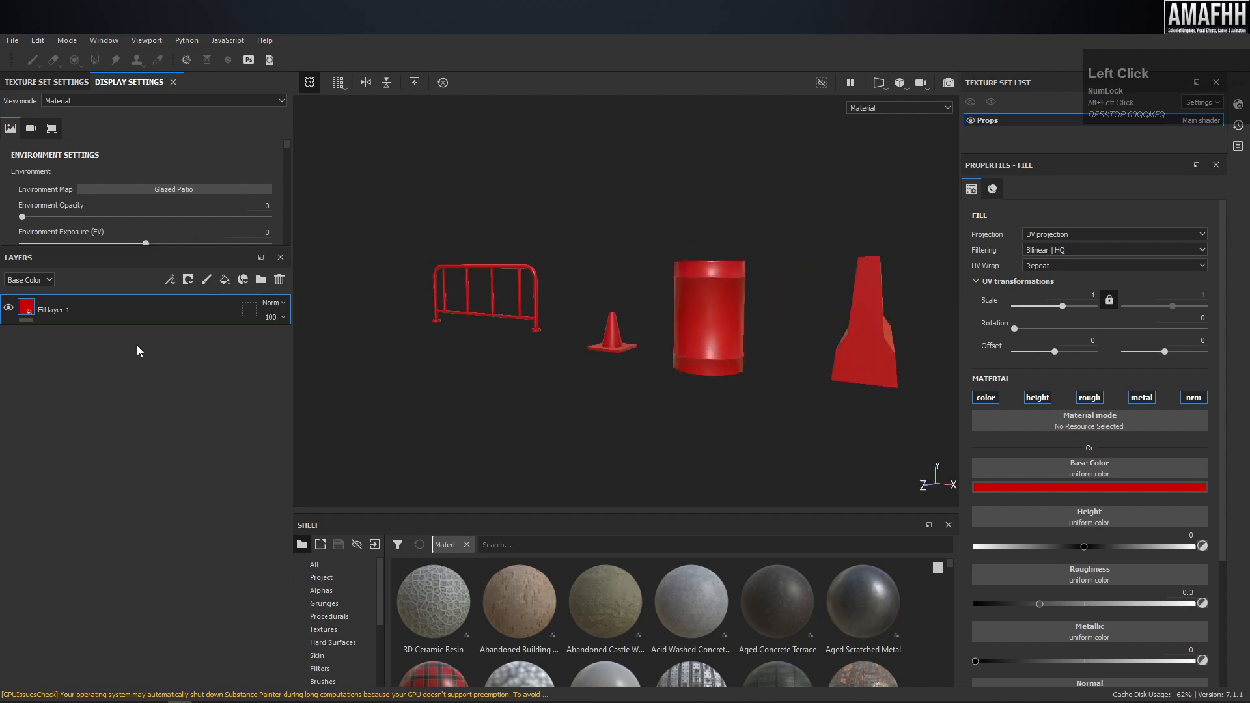
pyautogui.keyDown('alt'); pyautogui.moveTo(790, 230); pyautogui.dragTo(823, 280); pyautogui.keyUp('alt')
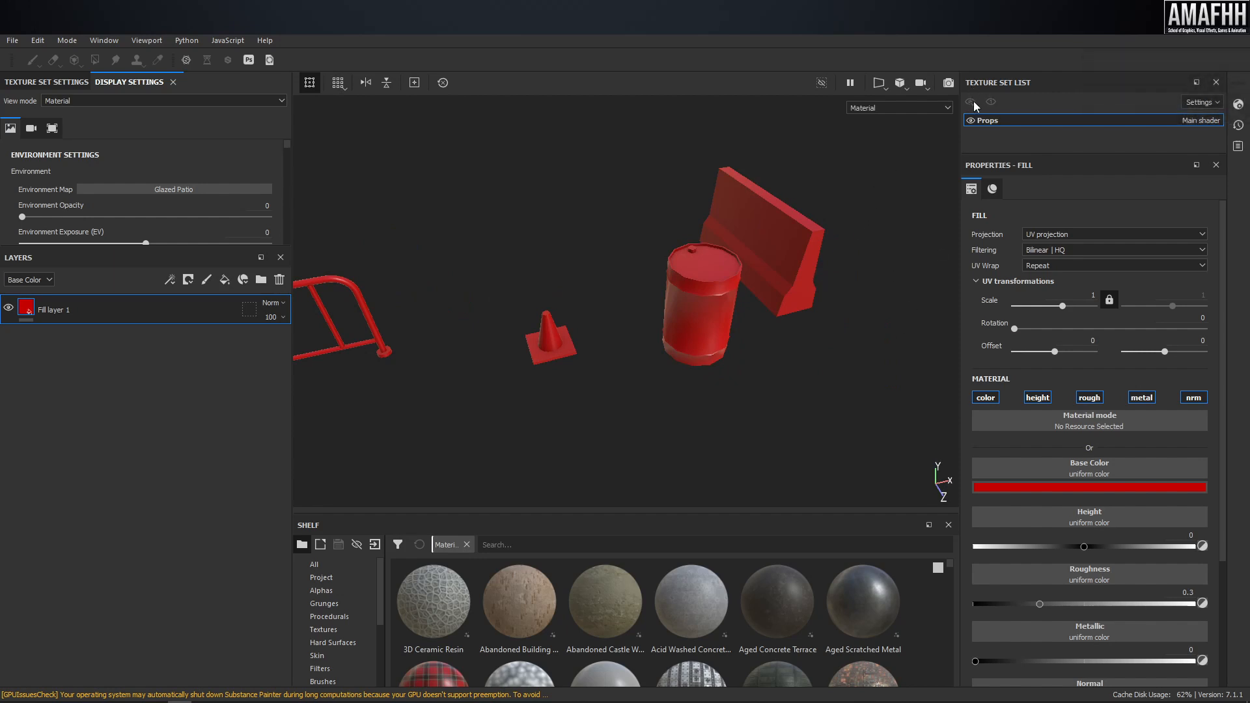
pyautogui.moveTo(976, 164); pyautogui.dragTo(1042, 184)
pyautogui.moveTo(1013, 80); pyautogui.dragTo(1041, 616)
pyautogui.moveTo(1033, 532); pyautogui.dragTo(983, 140)
pyautogui.keyDown('alt'); pyautogui.moveTo(879, 222); pyautogui.dragTo(754, 187); pyautogui.keyUp('alt')
pyautogui.keyDown('alt'); pyautogui.moveTo(753, 187); pyautogui.dragTo(800, 254, button='right'); pyautogui.keyUp('alt')
pyautogui.moveTo(800, 254); pyautogui.dragTo(696, 261, button='middle')
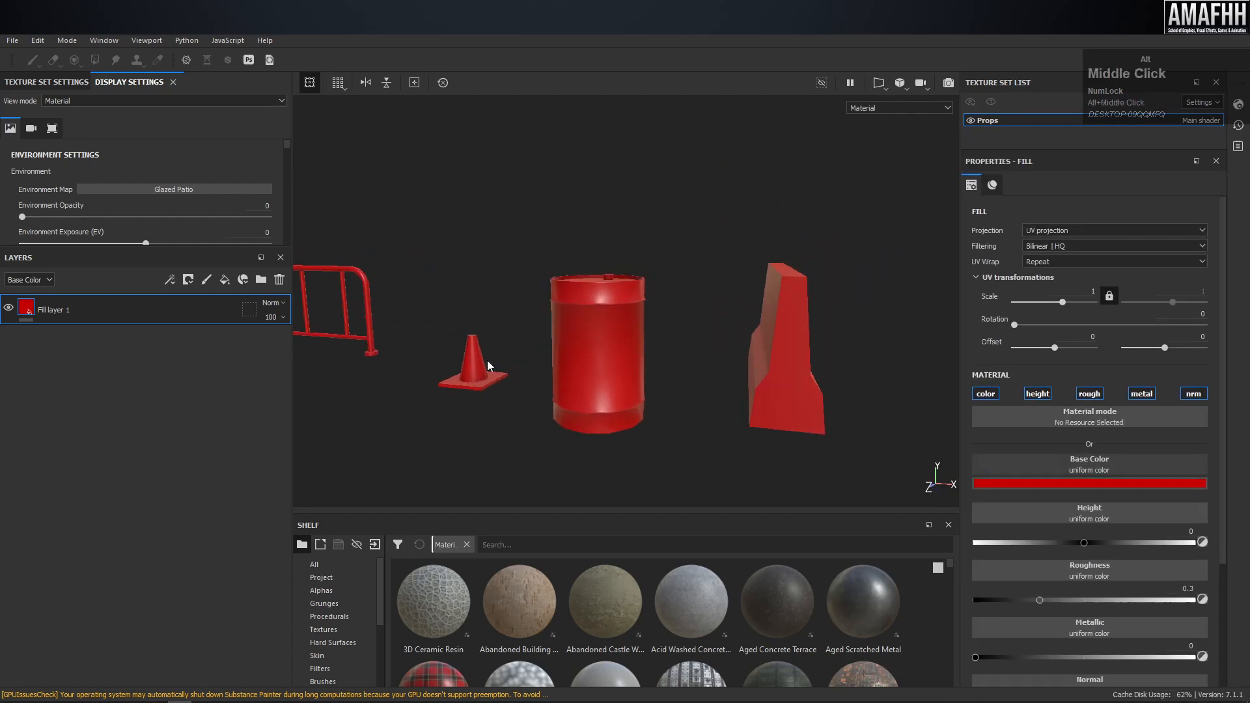
# Rename the fill layer "concreet block" and add a black mask to it.
pyautogui.doubleClick(63, 312)
pyautogui.write('concreet block')
pyautogui.press('Return')
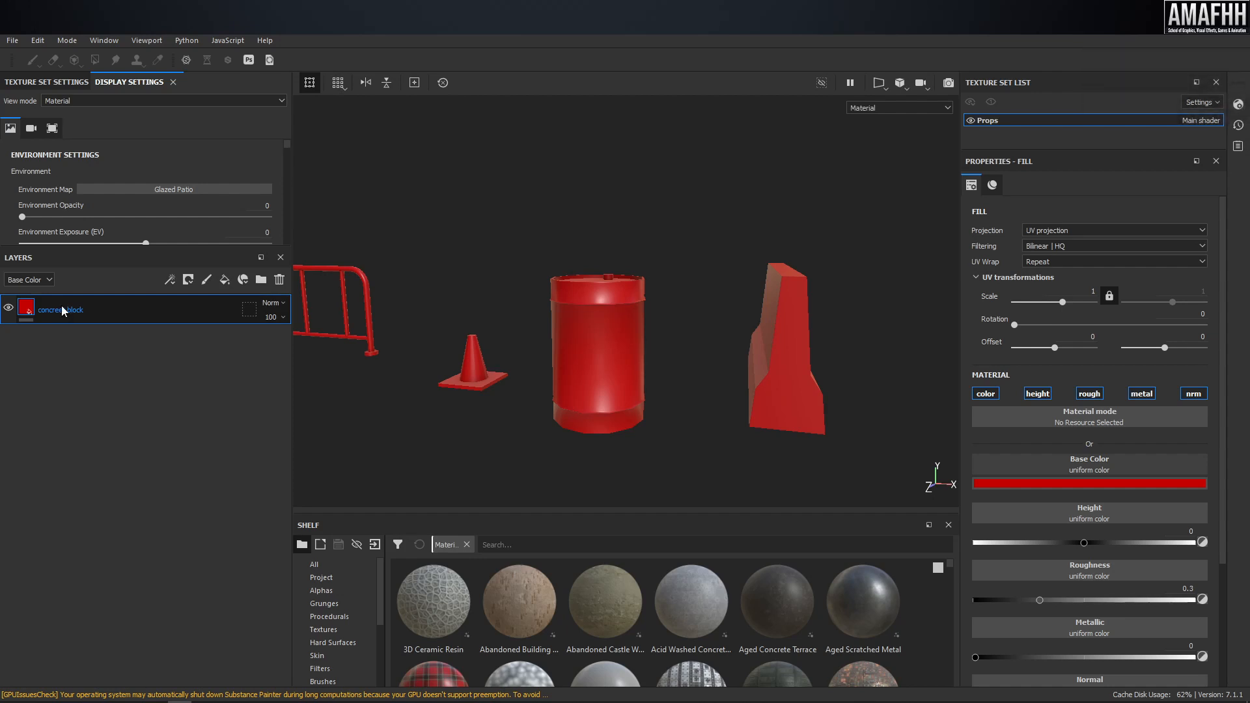
pyautogui.keyDown('alt'); pyautogui.moveTo(629, 218); pyautogui.dragTo(677, 273); pyautogui.keyUp('alt')
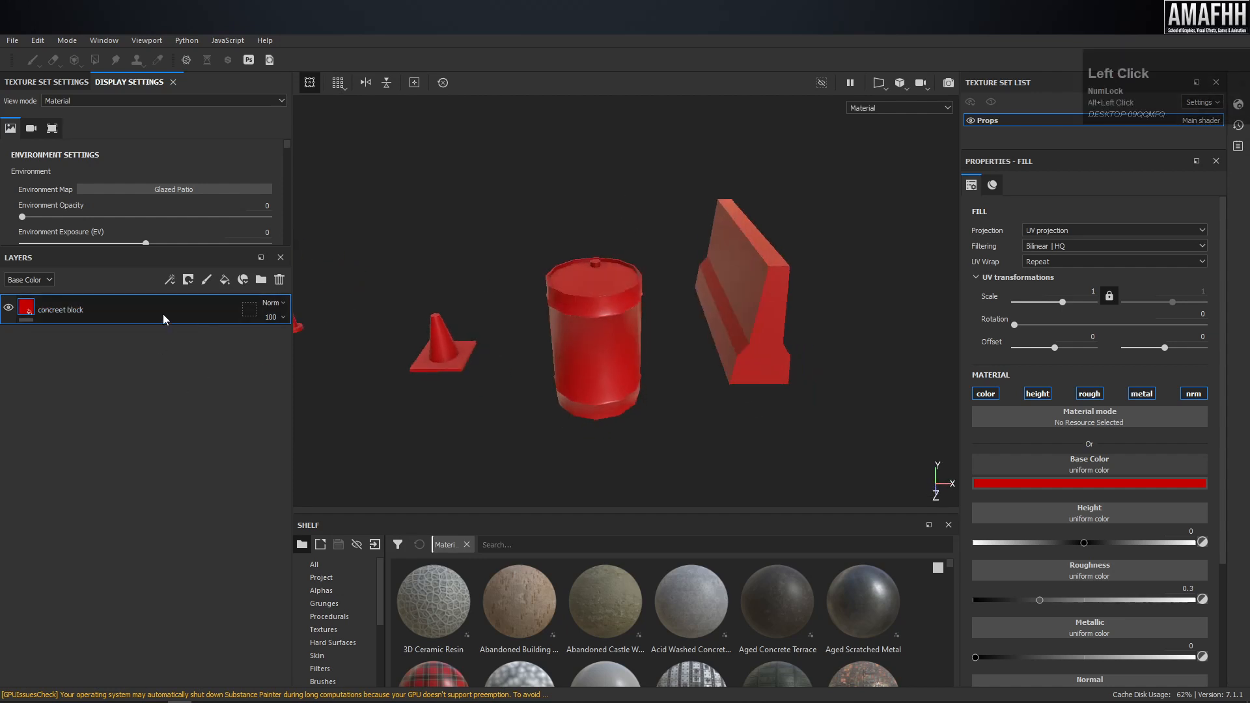
pyautogui.click(188, 280)
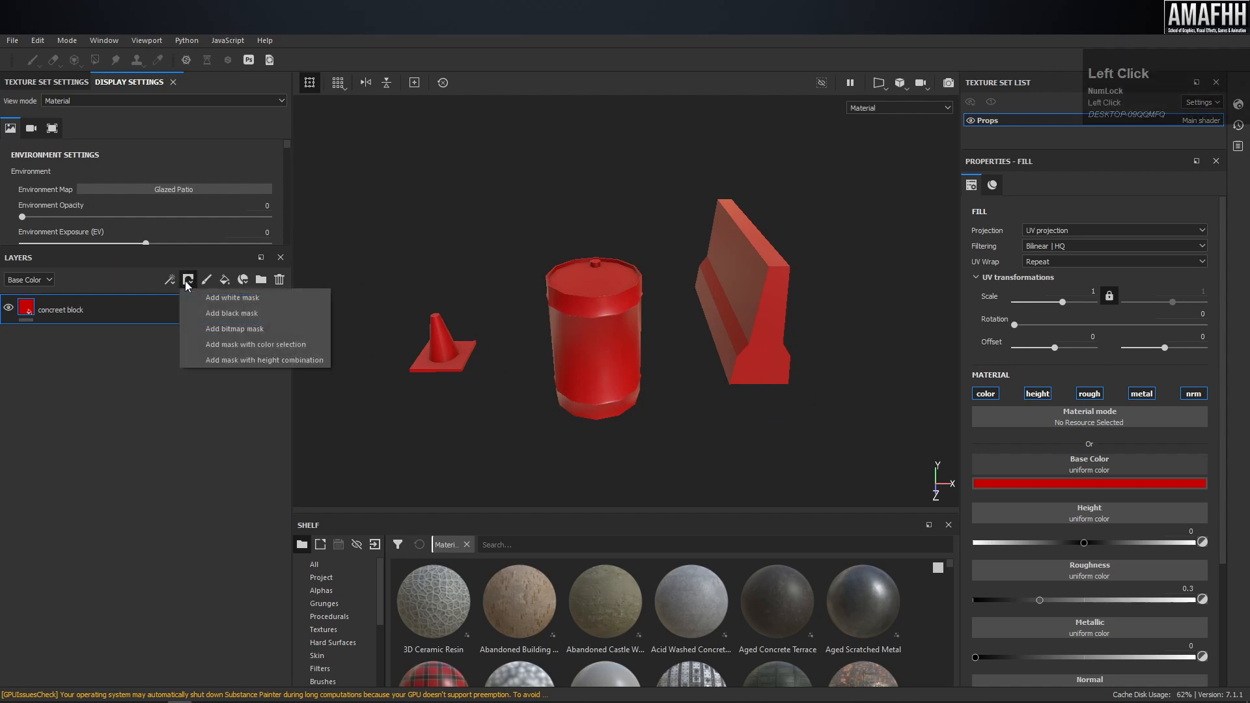
pyautogui.click(216, 312)
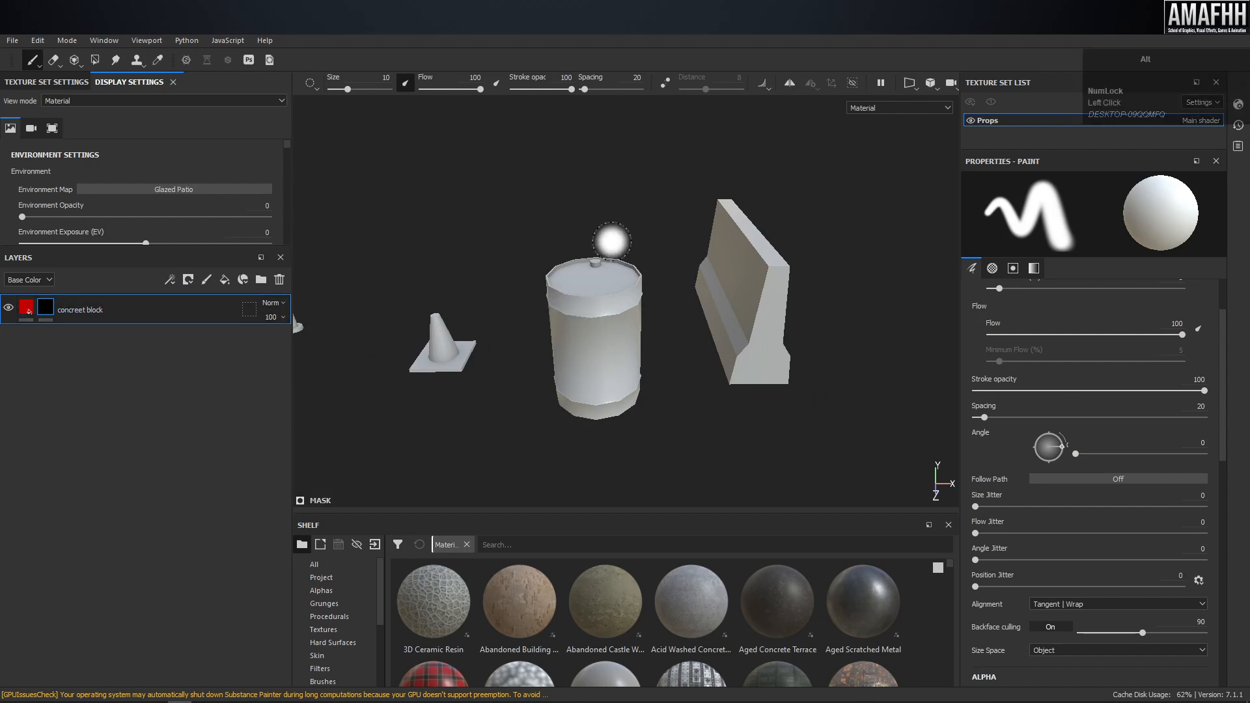
# Try revealing the red fill by painting the mask with brush strokes over several sides of the concrete barrier.
pyautogui.keyDown('alt'); pyautogui.moveTo(612, 242); pyautogui.dragTo(732, 220); pyautogui.keyUp('alt')
pyautogui.keyDown('alt'); pyautogui.moveTo(759, 280); pyautogui.dragTo(767, 299, button='middle'); pyautogui.keyUp('alt')
pyautogui.keyDown('alt'); pyautogui.moveTo(558, 234); pyautogui.dragTo(716, 235); pyautogui.keyUp('alt')
pyautogui.keyDown('alt'); pyautogui.moveTo(553, 225); pyautogui.dragTo(701, 228, button='middle'); pyautogui.keyUp('alt')
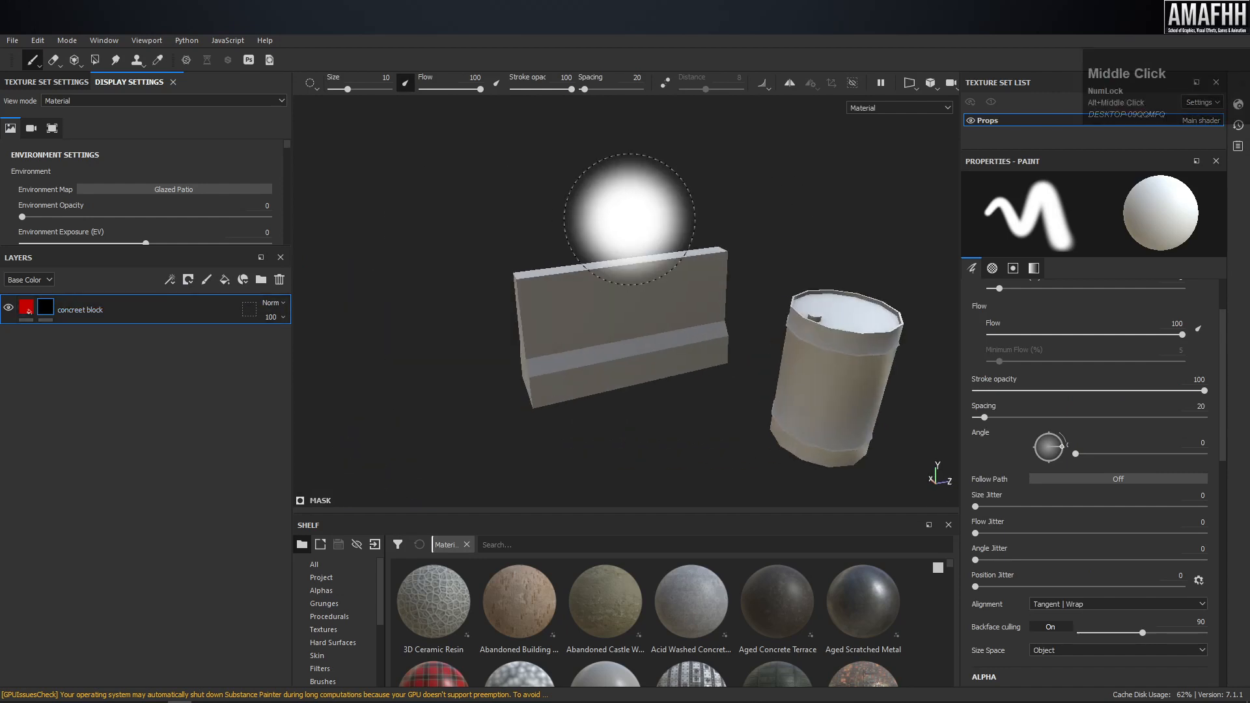
pyautogui.moveTo(645, 268)
pyautogui.mouseDown()
pyautogui.moveTo(547, 277)
pyautogui.moveTo(586, 274)
pyautogui.moveTo(530, 293)
pyautogui.moveTo(590, 357)
pyautogui.moveTo(532, 385)
pyautogui.moveTo(564, 386)
pyautogui.moveTo(543, 361)
pyautogui.moveTo(564, 363)
pyautogui.moveTo(608, 401)
pyautogui.moveTo(622, 229)
pyautogui.moveTo(624, 357)
pyautogui.moveTo(662, 388)
pyautogui.moveTo(608, 393)
pyautogui.moveTo(627, 313)
pyautogui.mouseUp()
pyautogui.keyDown('alt'); pyautogui.moveTo(628, 307); pyautogui.dragTo(714, 306); pyautogui.keyUp('alt')
pyautogui.moveTo(644, 155)
pyautogui.mouseDown()
pyautogui.moveTo(603, 206)
pyautogui.moveTo(591, 192)
pyautogui.moveTo(581, 203)
pyautogui.mouseUp()
pyautogui.moveTo(641, 235)
pyautogui.keyDown('alt'); pyautogui.mouseDown(button='right')
pyautogui.moveTo(677, 224)
pyautogui.moveTo(452, 181)
pyautogui.mouseUp(button='right'); pyautogui.keyUp('alt')
pyautogui.keyDown('alt'); pyautogui.moveTo(452, 182); pyautogui.dragTo(561, 214); pyautogui.keyUp('alt')
pyautogui.keyDown('alt'); pyautogui.moveTo(573, 238); pyautogui.dragTo(608, 223, button='middle'); pyautogui.keyUp('alt')
pyautogui.moveTo(608, 223)
pyautogui.mouseDown()
pyautogui.moveTo(615, 242)
pyautogui.moveTo(539, 228)
pyautogui.moveTo(438, 235)
pyautogui.moveTo(551, 242)
pyautogui.moveTo(423, 251)
pyautogui.moveTo(465, 254)
pyautogui.mouseUp()
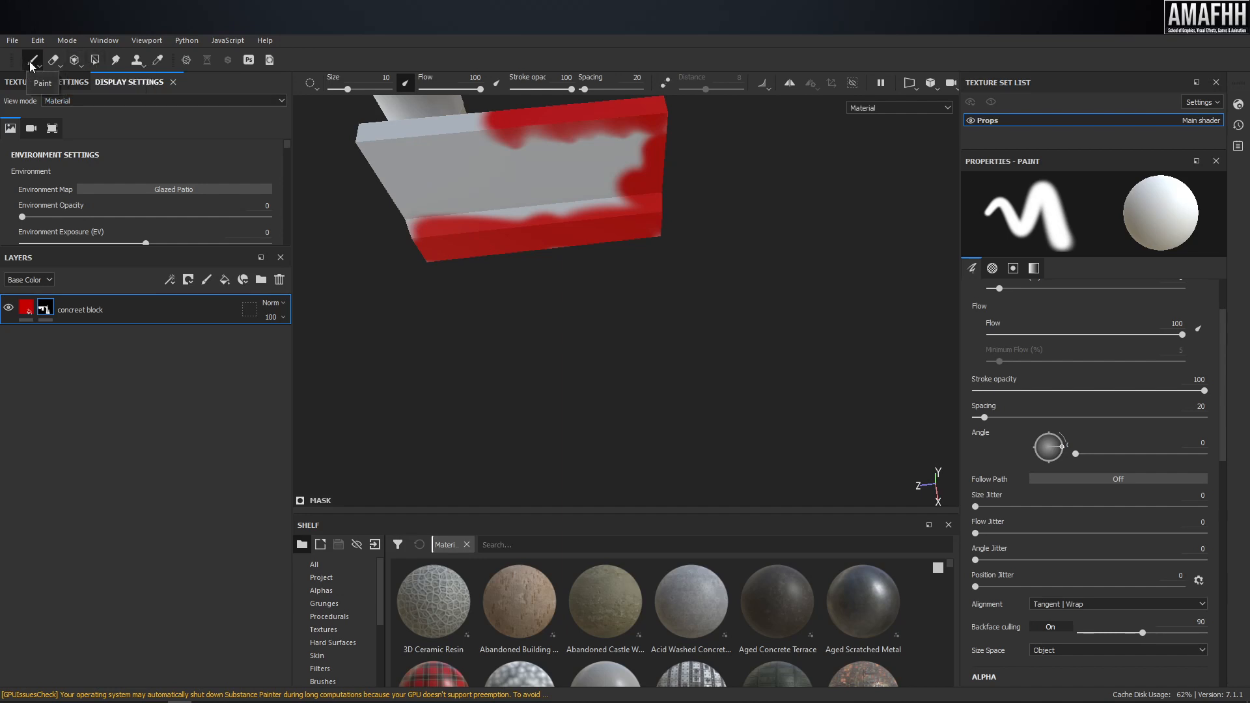
# Try masking individual triangles of the concrete barrier with Polygon Fill in triangle mode.
pyautogui.click(94, 60)
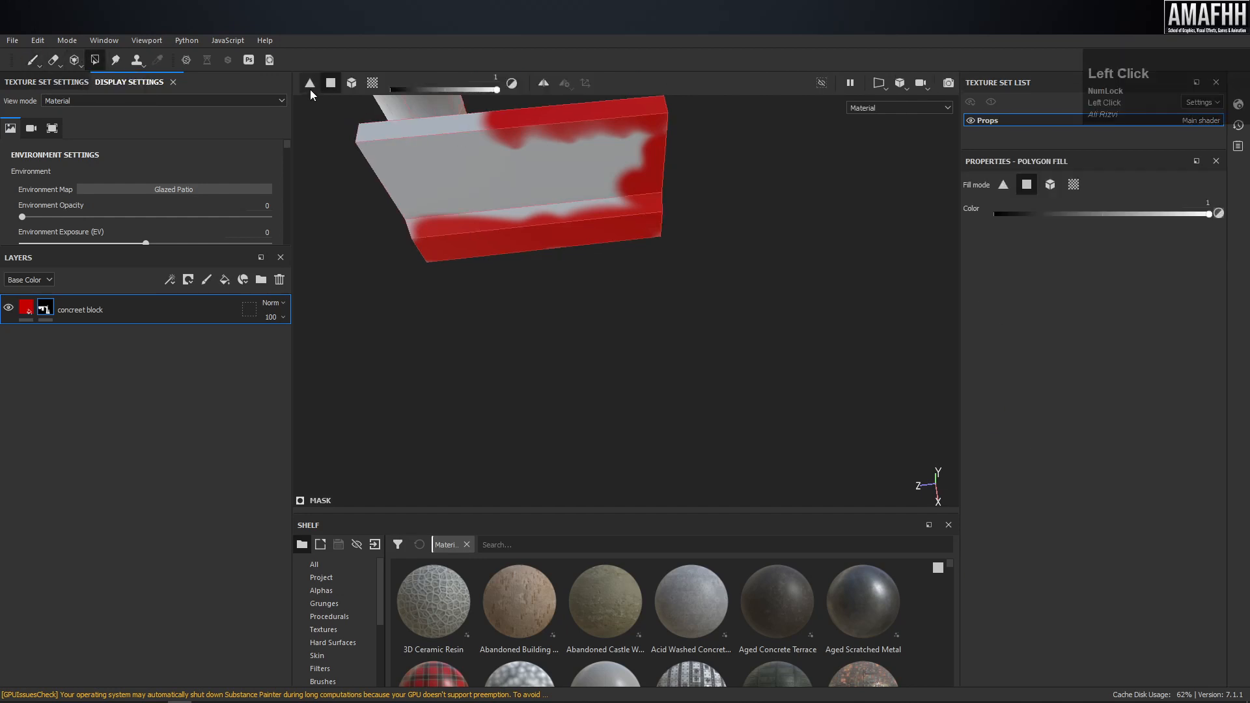
pyautogui.click(310, 84)
pyautogui.keyDown('alt'); pyautogui.moveTo(495, 130); pyautogui.dragTo(642, 149); pyautogui.keyUp('alt')
pyautogui.keyDown('alt'); pyautogui.moveTo(642, 148); pyautogui.dragTo(698, 277, button='middle'); pyautogui.keyUp('alt')
pyautogui.keyDown('alt'); pyautogui.moveTo(604, 266); pyautogui.dragTo(651, 295); pyautogui.keyUp('alt')
pyautogui.click(626, 268)
pyautogui.click(564, 286)
pyautogui.keyDown('alt'); pyautogui.moveTo(564, 285); pyautogui.dragTo(877, 294); pyautogui.keyUp('alt')
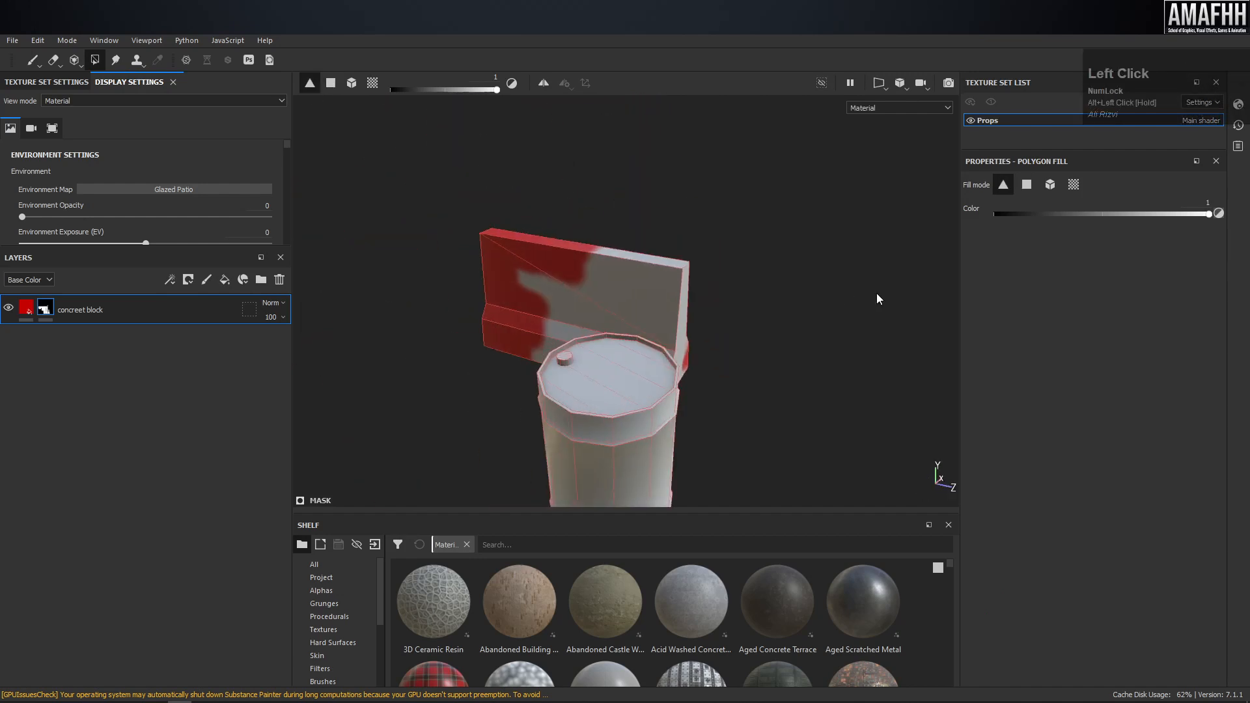
# Try filling the barrier's top face and large side face in the mask with Polygon Fill's quad mode.
pyautogui.click(330, 84)
pyautogui.click(572, 254)
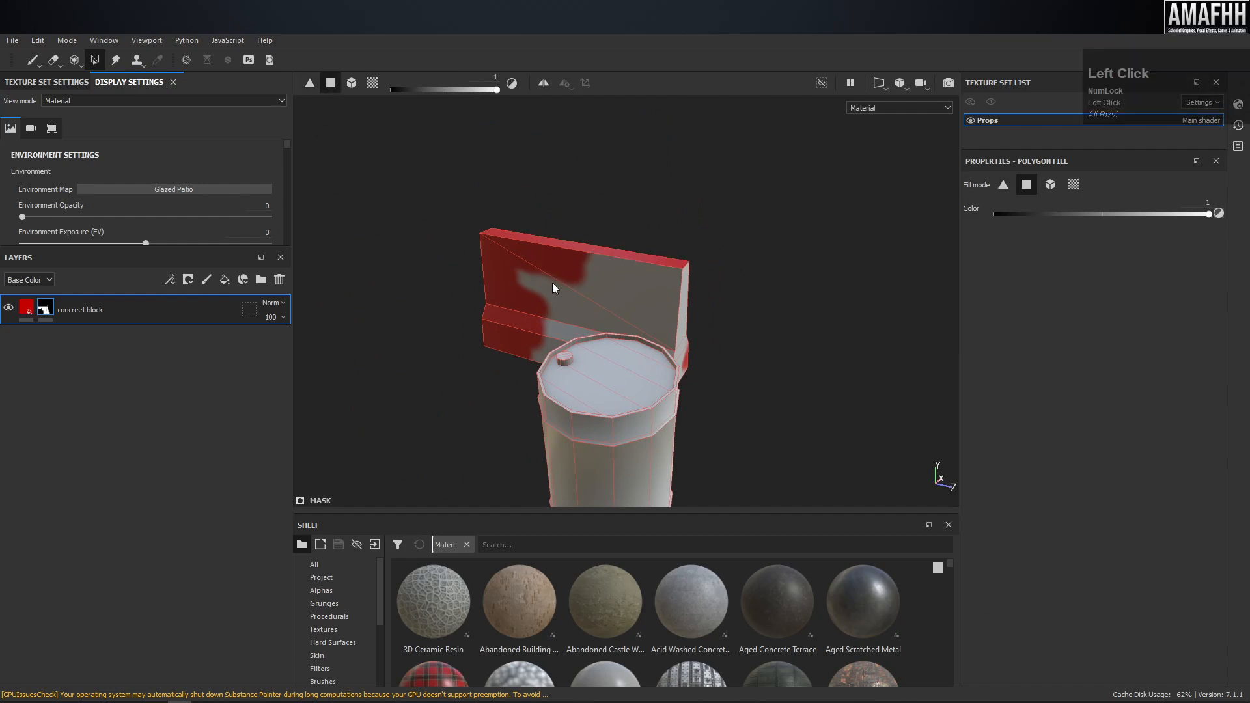
pyautogui.click(594, 279)
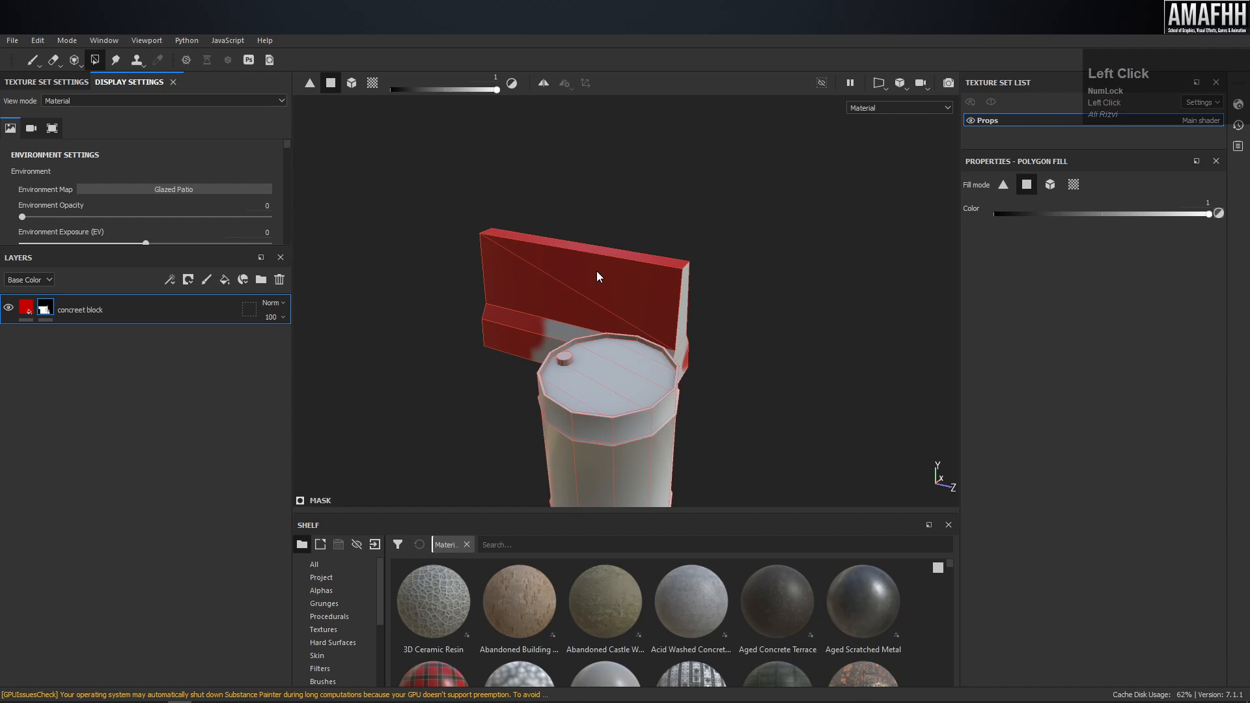
# Try Polygon Fill's mesh mode, filling the whole barrier, the barrel and the traffic cone in the mask.
pyautogui.keyDown('alt'); pyautogui.moveTo(475, 248); pyautogui.dragTo(673, 195); pyautogui.keyUp('alt')
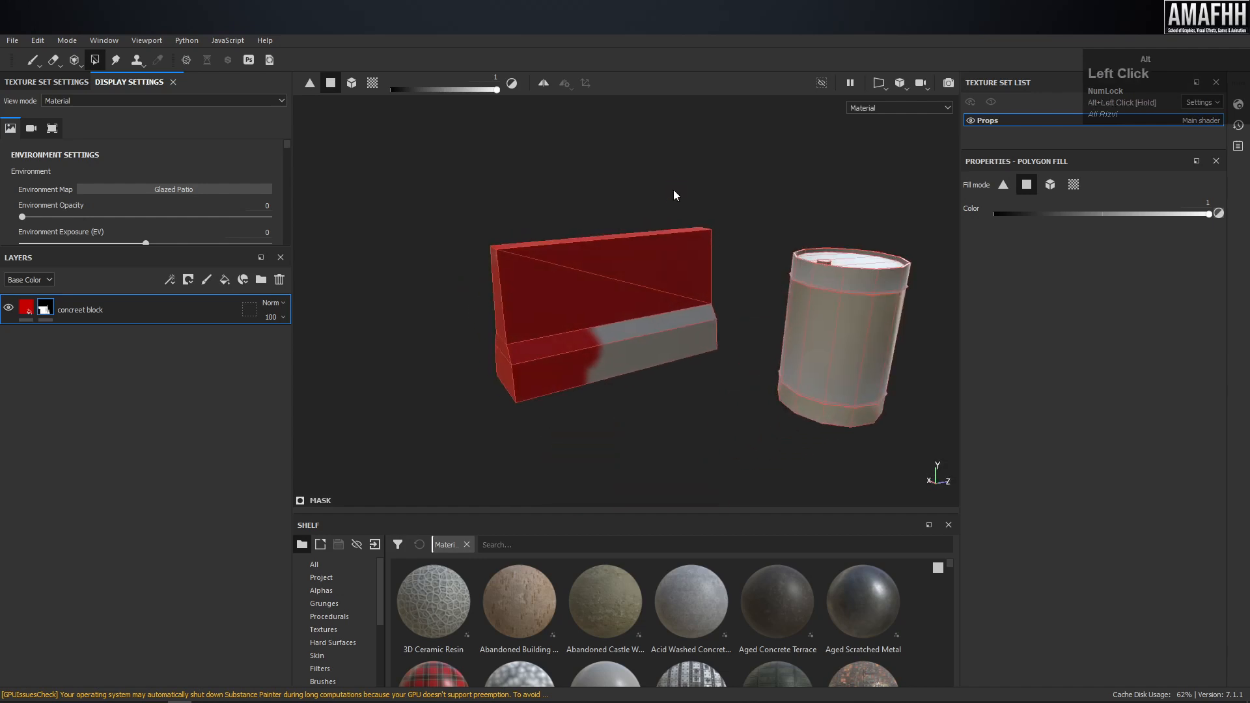
pyautogui.click(353, 86)
pyautogui.click(629, 333)
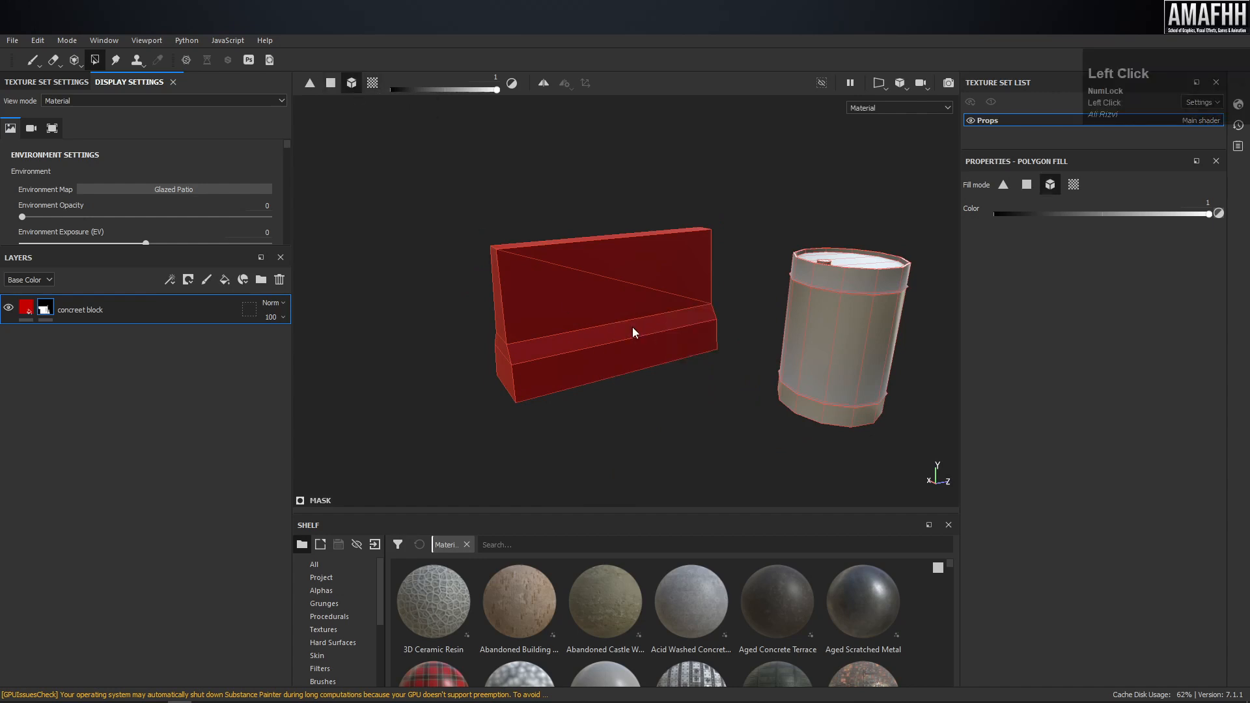
pyautogui.click(849, 363)
pyautogui.moveTo(651, 312); pyautogui.dragTo(636, 308, button='middle')
pyautogui.keyDown('alt'); pyautogui.moveTo(636, 308); pyautogui.dragTo(446, 272, button='right'); pyautogui.keyUp('alt')
pyautogui.moveTo(597, 306); pyautogui.dragTo(537, 294, button='middle')
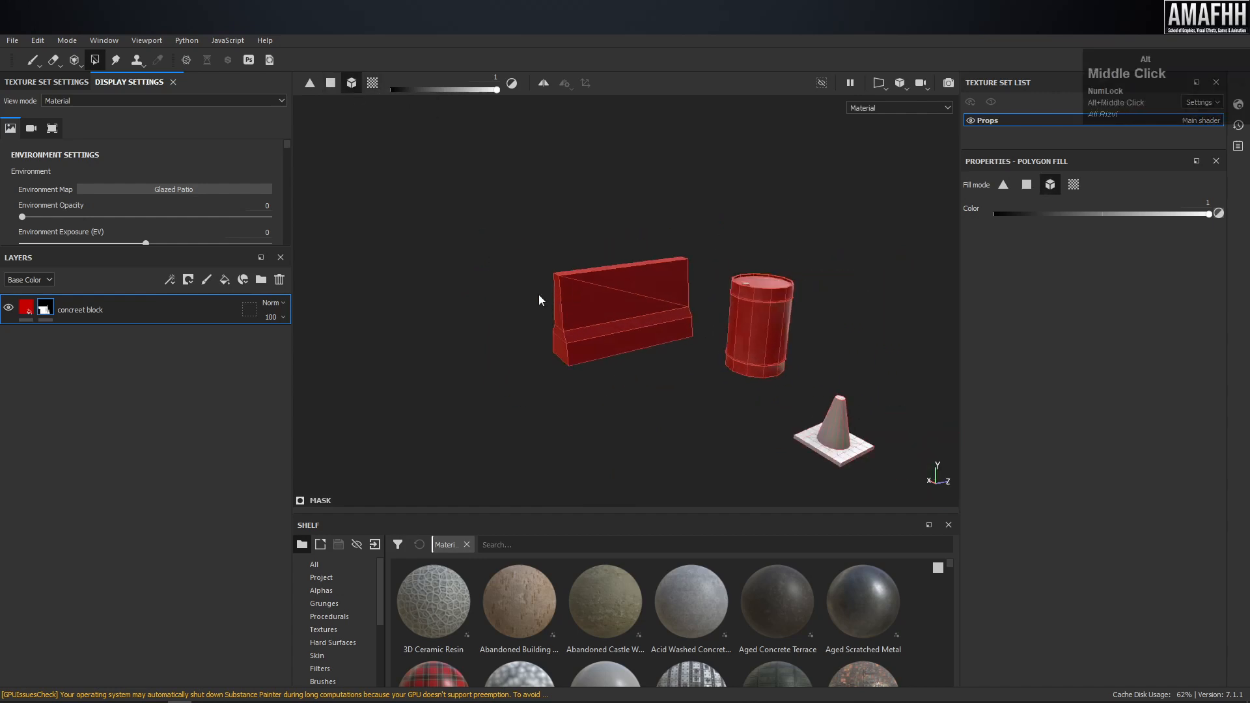
pyautogui.click(866, 436)
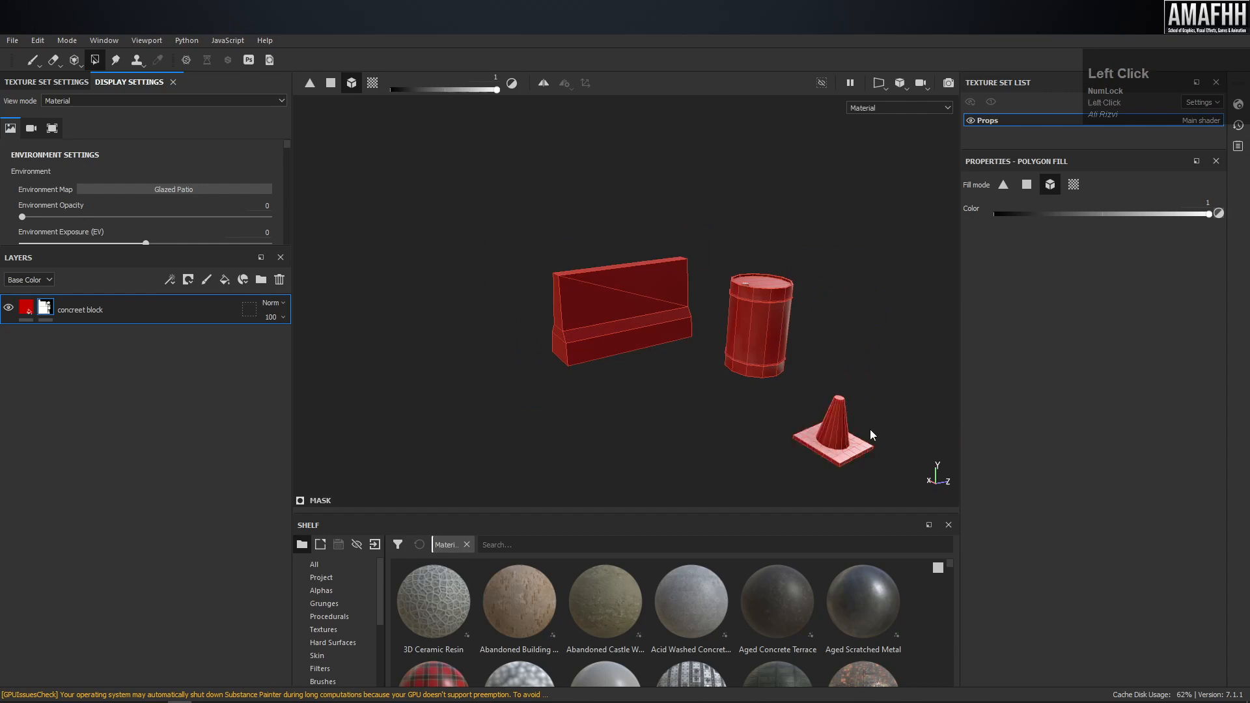
# Undo the mesh fills and clear the remaining painted area from the barrier's mask.
pyautogui.hotkey('ctrl', 'z')
pyautogui.hotkey('ctrl', 'z')
pyautogui.hotkey('ctrl', 'z')
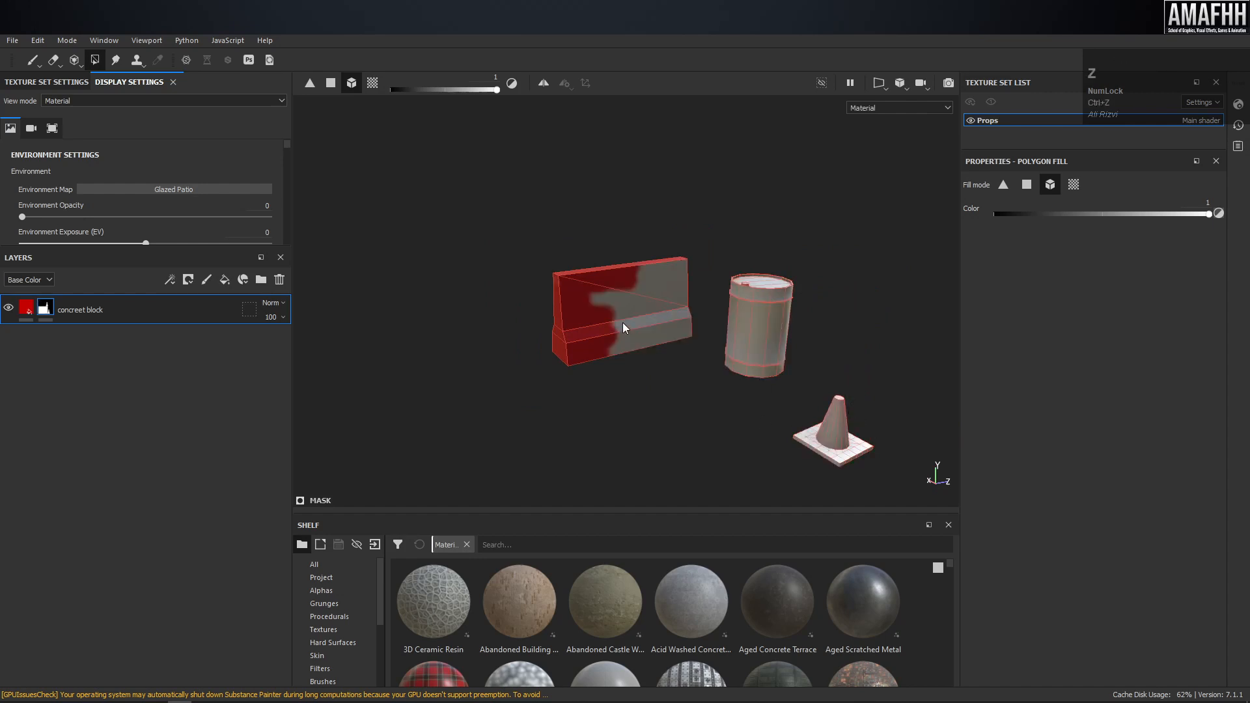
pyautogui.click(611, 296)
pyautogui.keyDown('alt'); pyautogui.moveTo(526, 289); pyautogui.dragTo(364, 159, button='right'); pyautogui.keyUp('alt')
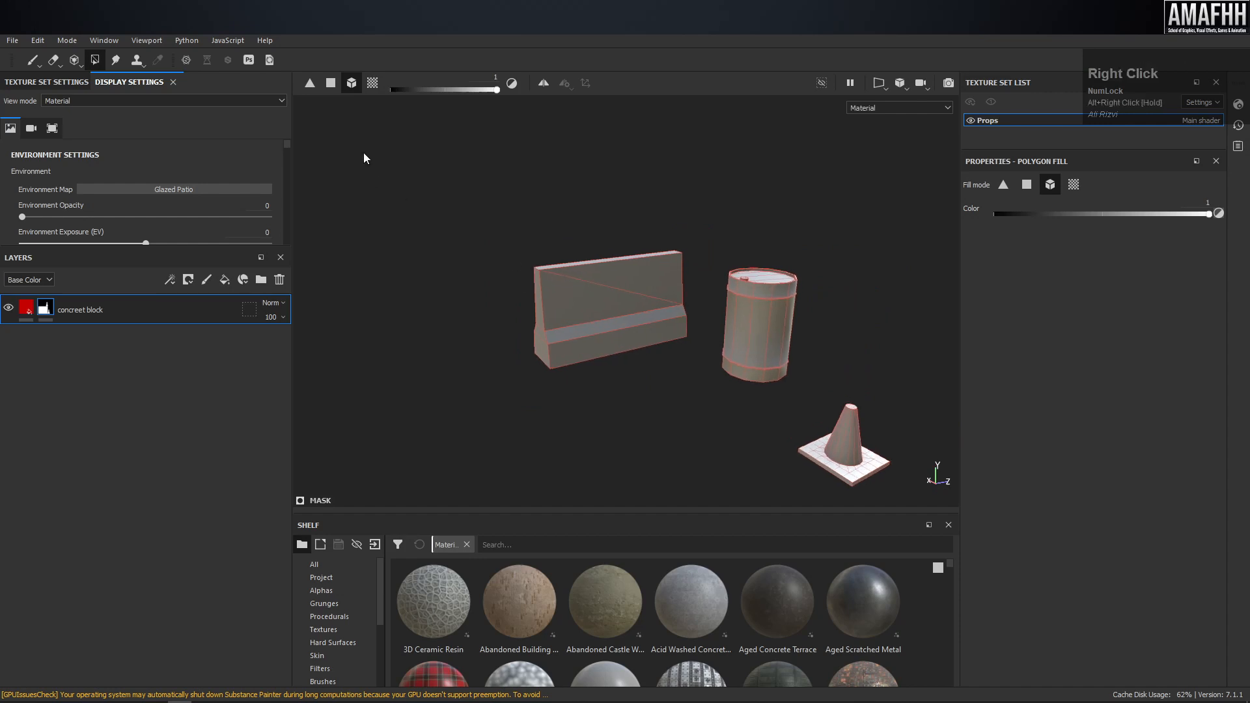
# Try Polygon Fill's UV chunk mode on the barrel's side island, with the full UV layout shown beside the 3D view.
pyautogui.click(373, 83)
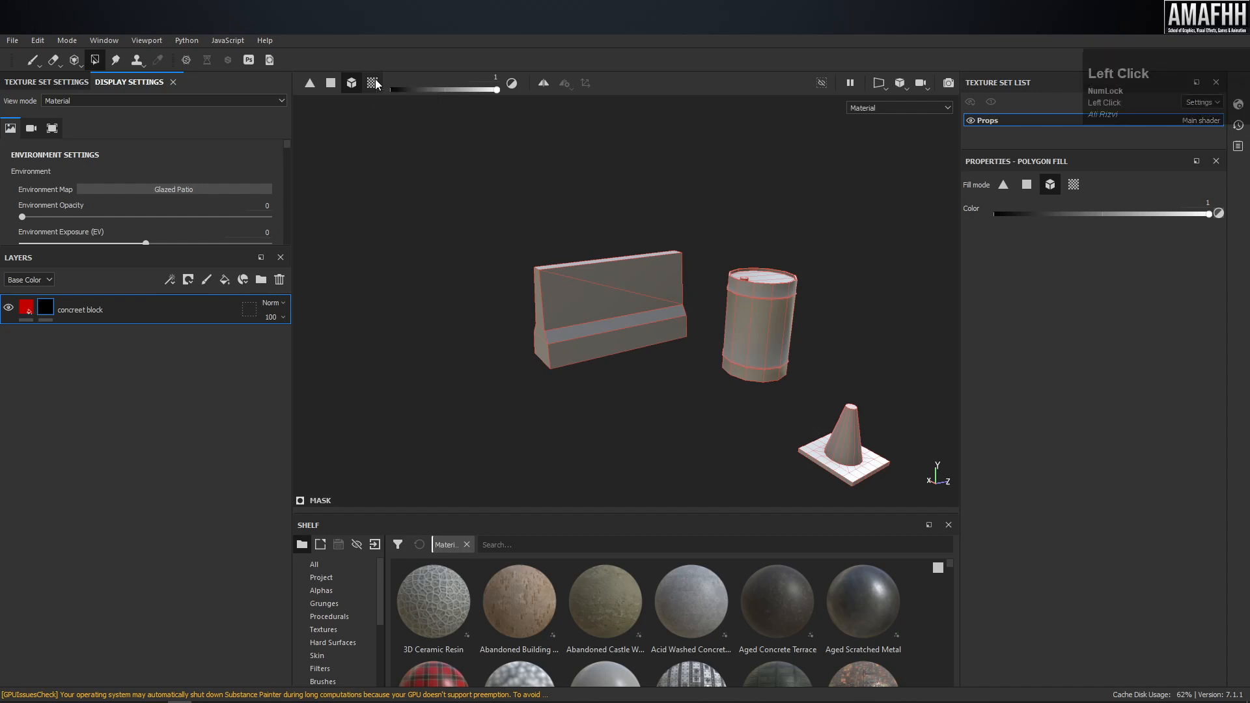
pyautogui.keyDown('alt'); pyautogui.moveTo(539, 274); pyautogui.dragTo(583, 260); pyautogui.keyUp('alt')
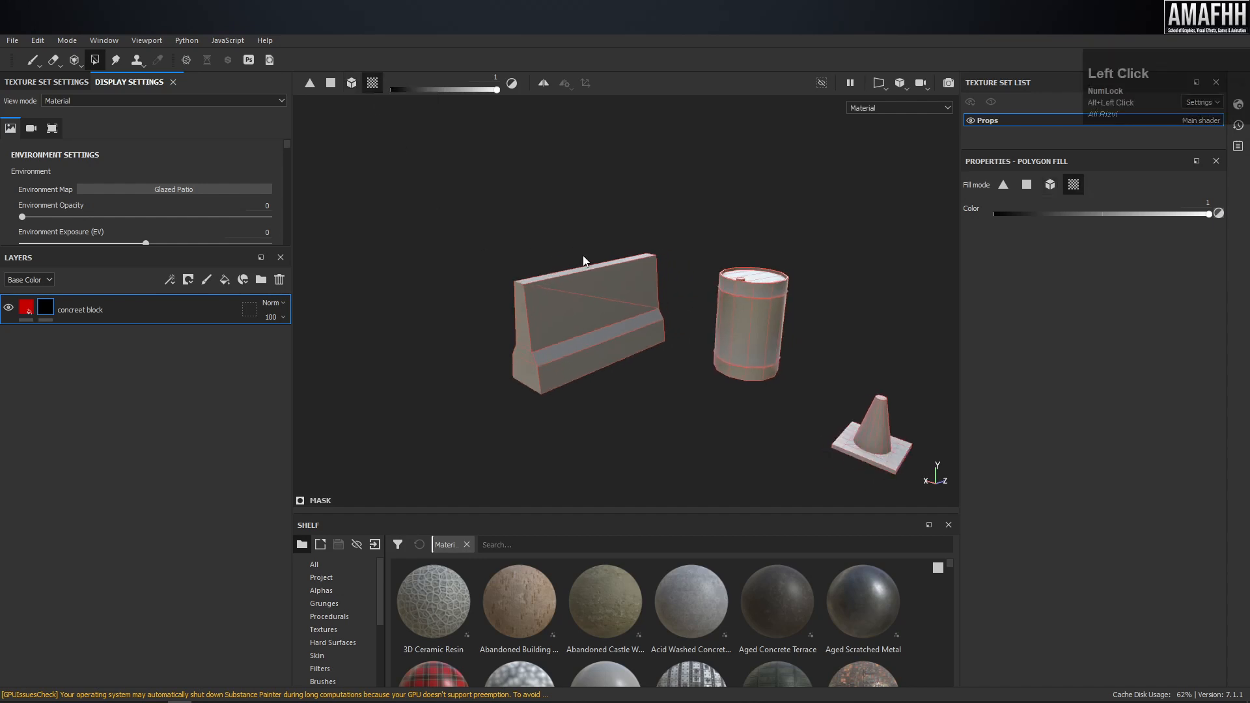
pyautogui.press('F1')
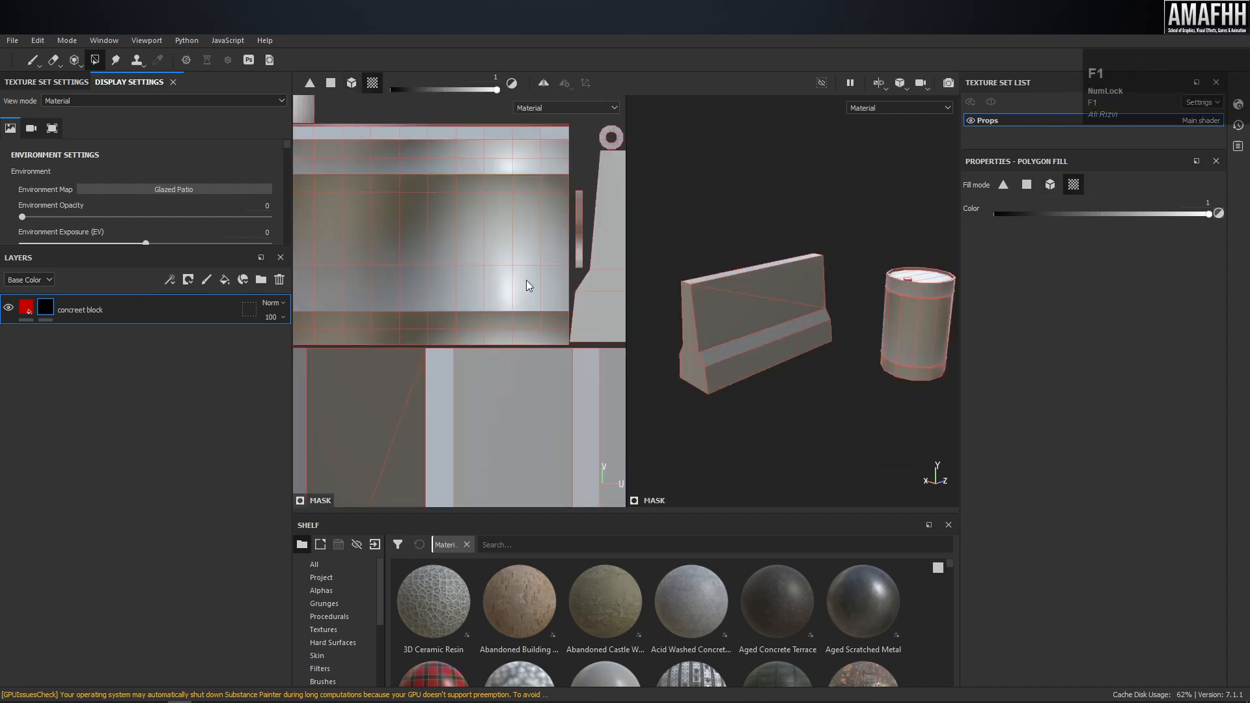
pyautogui.press('f')
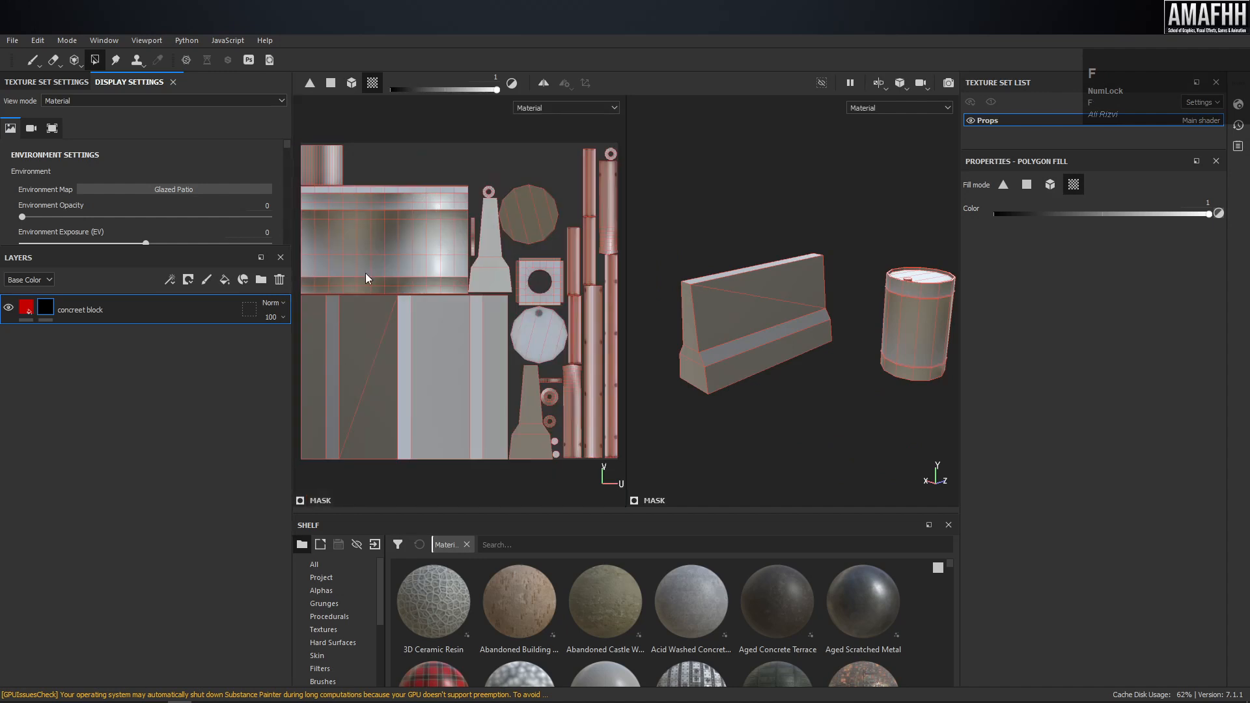
pyautogui.click(384, 267)
pyautogui.keyDown('alt'); pyautogui.moveTo(385, 192); pyautogui.dragTo(384, 207, button='middle'); pyautogui.keyUp('alt')
pyautogui.click(55, 310)
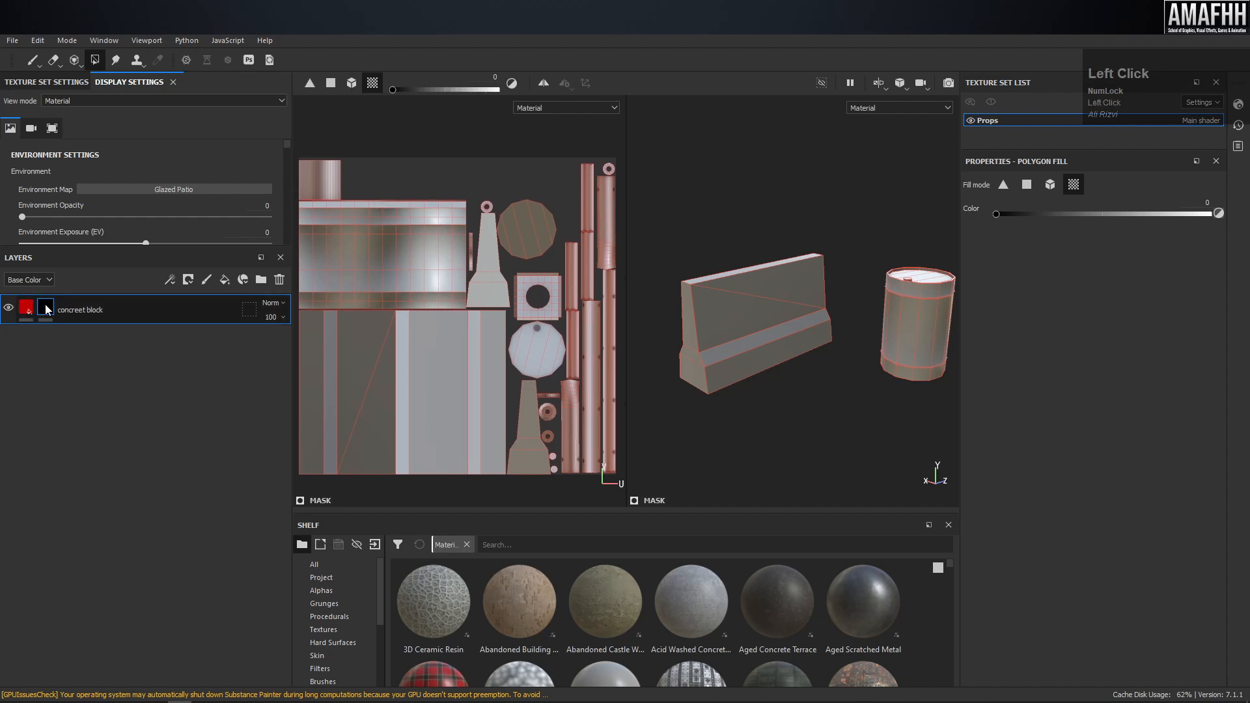
pyautogui.click(384, 261)
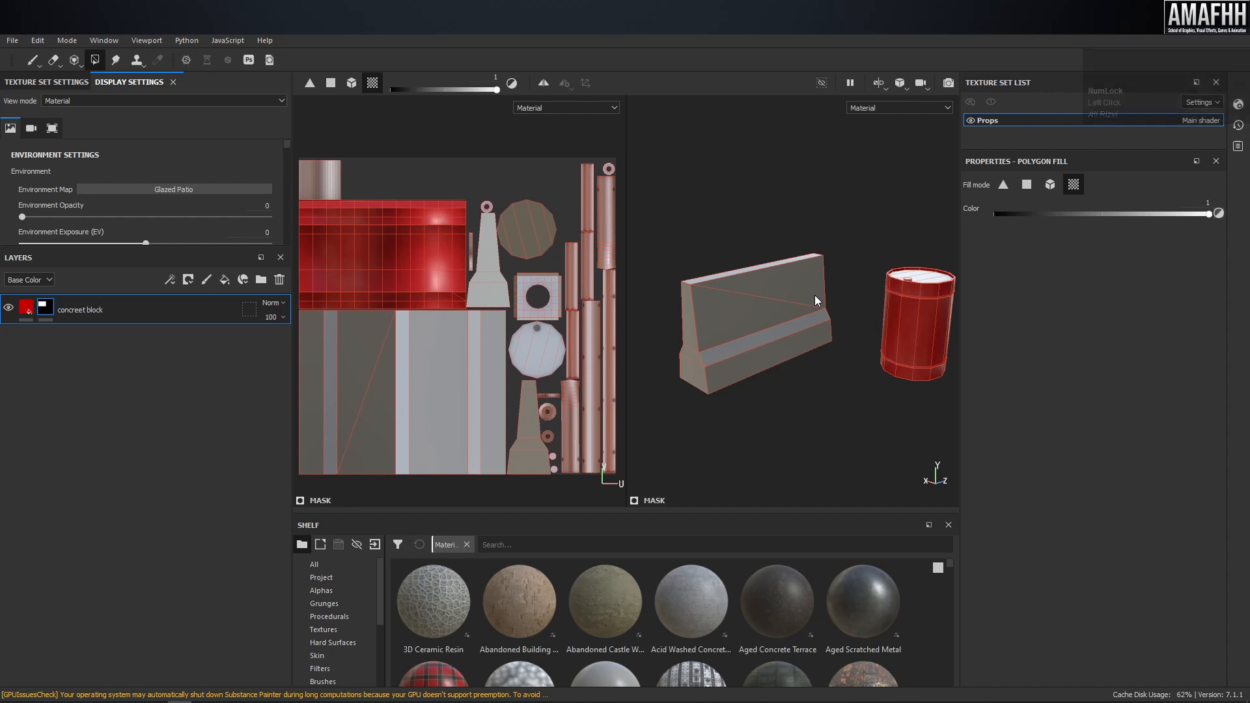
# Examine the filled barrel side up close in 3D and undo the UV chunk fill.
pyautogui.middleClick(893, 287)
pyautogui.keyDown('alt'); pyautogui.moveTo(923, 269); pyautogui.dragTo(856, 332); pyautogui.keyUp('alt')
pyautogui.keyDown('alt'); pyautogui.moveTo(856, 332); pyautogui.dragTo(711, 346, button='middle'); pyautogui.keyUp('alt')
pyautogui.keyDown('alt'); pyautogui.moveTo(840, 355); pyautogui.dragTo(952, 360, button='right'); pyautogui.keyUp('alt')
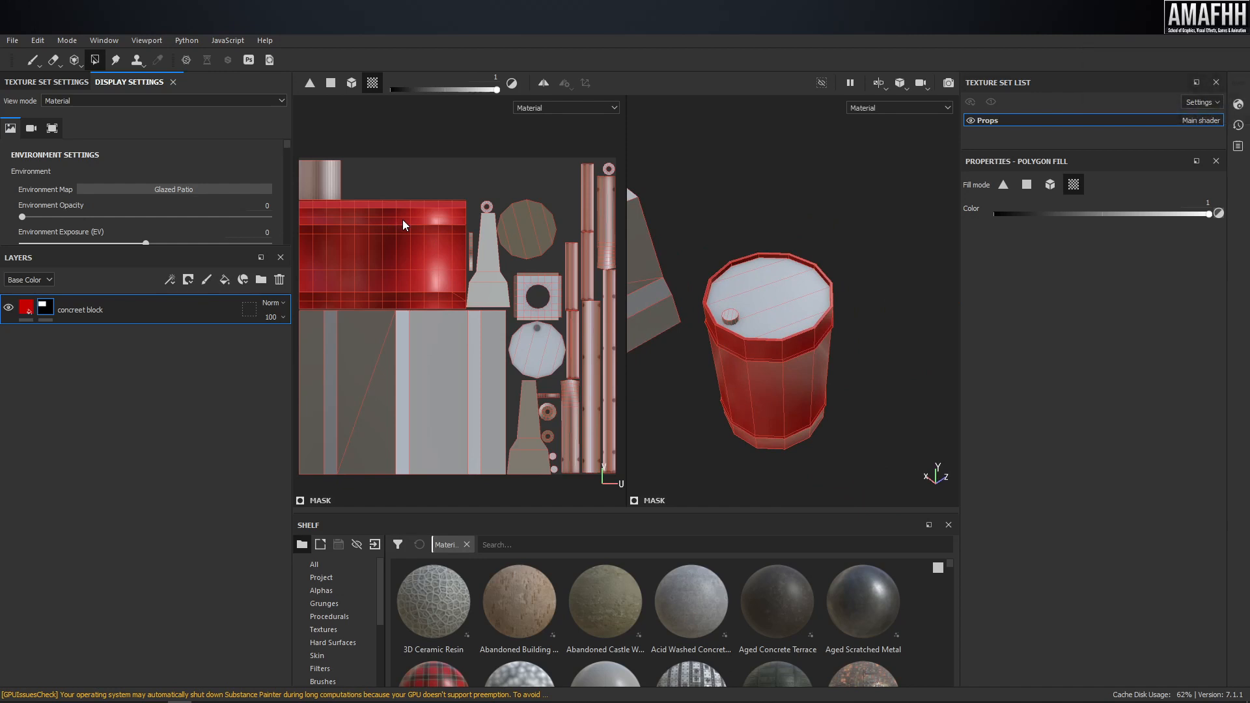
pyautogui.click(788, 248)
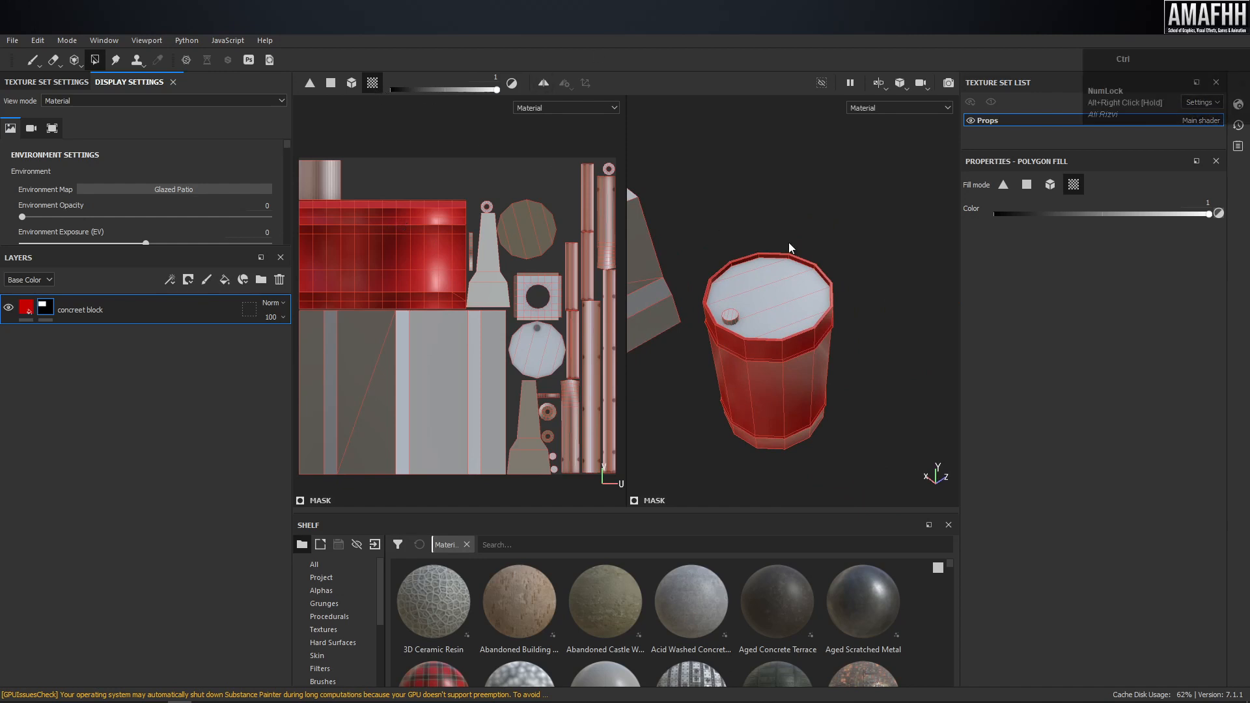
pyautogui.keyDown('alt'); pyautogui.moveTo(811, 237); pyautogui.dragTo(814, 216); pyautogui.keyUp('alt')
# Show the UV layout on its own and return to the 3D-only view of the barrier and barrel.
pyautogui.press('F3')
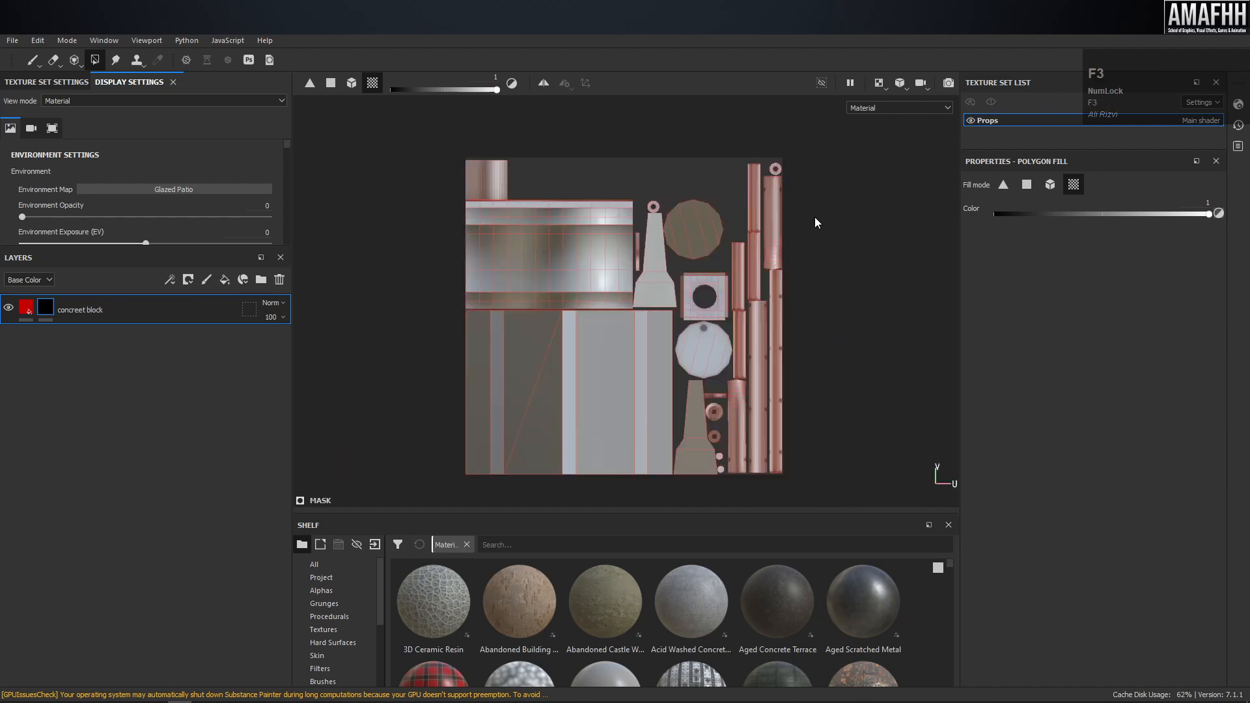
pyautogui.press('F2')
pyautogui.keyDown('alt'); pyautogui.moveTo(610, 260); pyautogui.dragTo(797, 234, button='middle'); pyautogui.keyUp('alt')
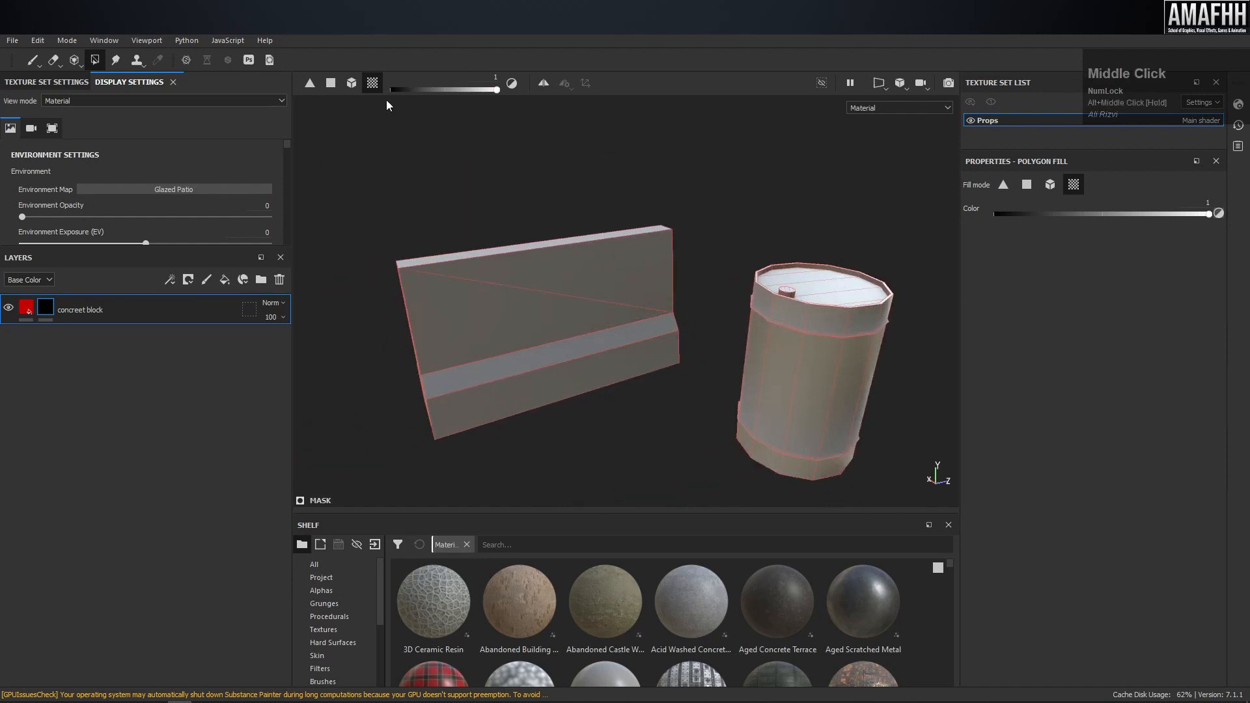
# Fill the barrier's side and end UV islands in the concrete block layer's mask using Polygon Fill's UV chunk mode.
pyautogui.click(508, 306)
pyautogui.keyDown('alt'); pyautogui.moveTo(363, 347); pyautogui.dragTo(459, 342); pyautogui.keyUp('alt')
pyautogui.keyDown('alt'); pyautogui.moveTo(460, 342); pyautogui.dragTo(623, 269, button='middle'); pyautogui.keyUp('alt')
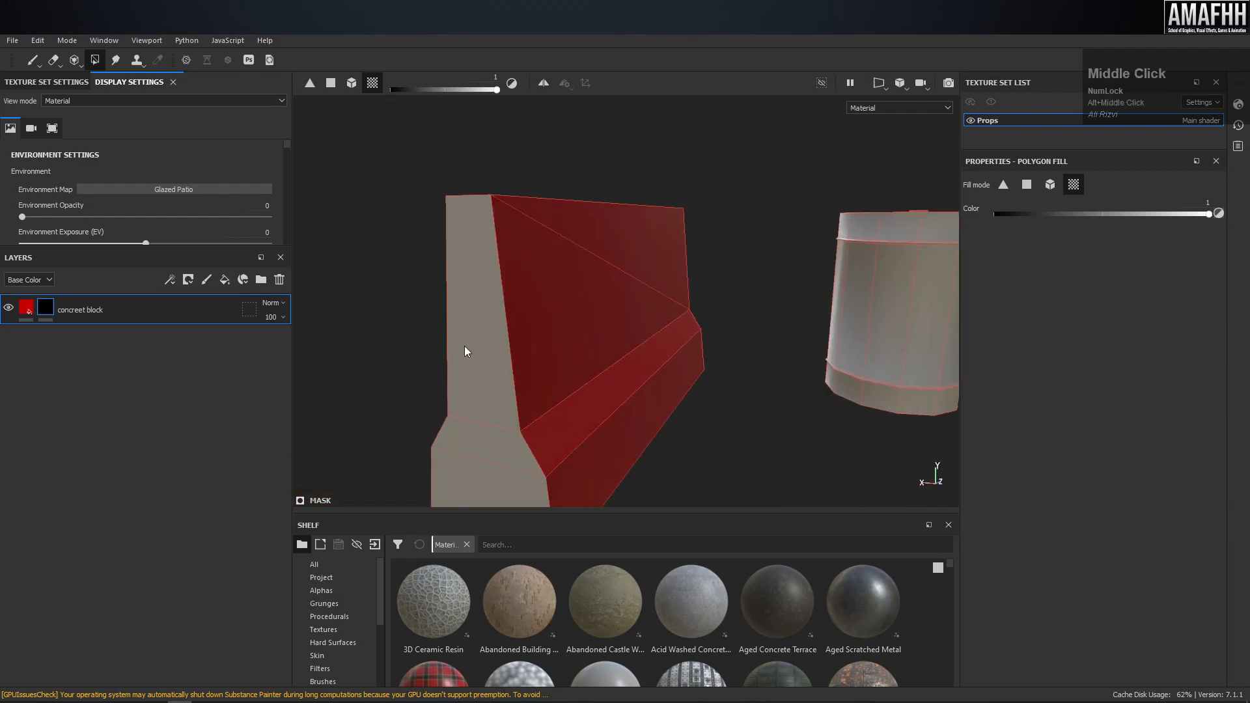
pyautogui.click(464, 345)
pyautogui.keyDown('alt'); pyautogui.moveTo(458, 325); pyautogui.dragTo(600, 312); pyautogui.keyUp('alt')
pyautogui.keyDown('alt'); pyautogui.moveTo(601, 312); pyautogui.dragTo(547, 301, button='right'); pyautogui.keyUp('alt')
pyautogui.keyDown('alt'); pyautogui.moveTo(546, 302); pyautogui.dragTo(728, 303); pyautogui.keyUp('alt')
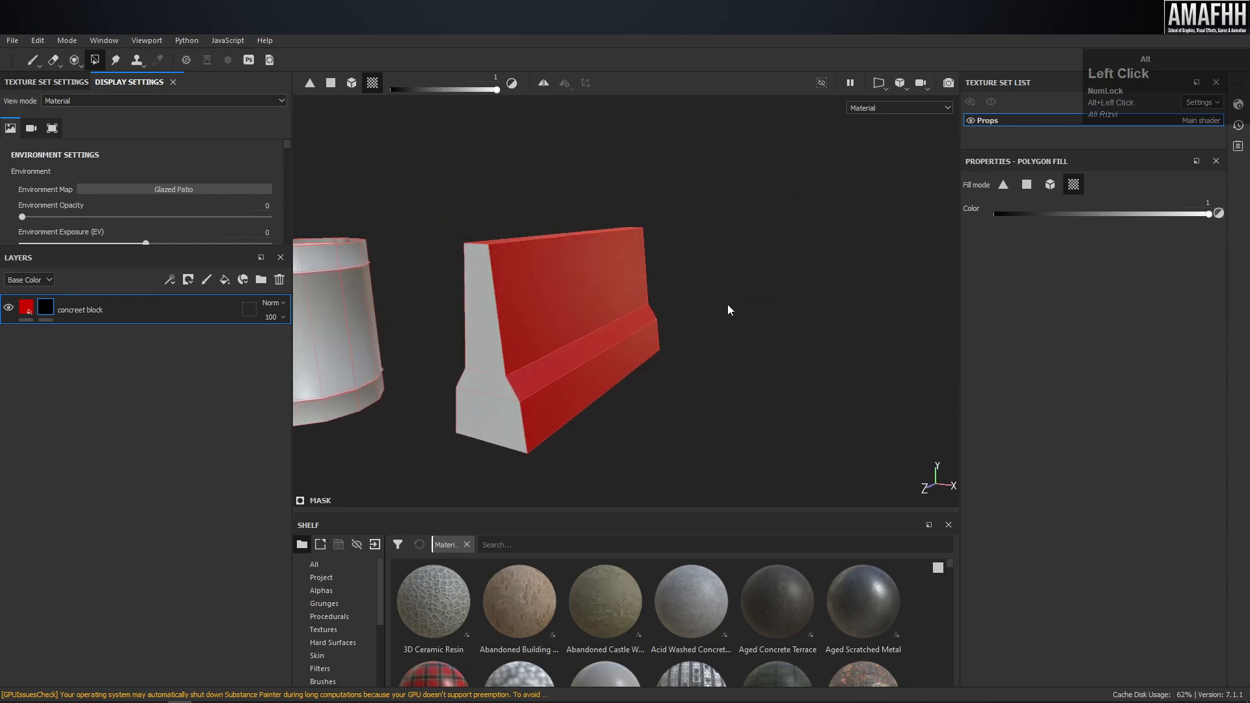
pyautogui.click(471, 337)
pyautogui.keyDown('alt'); pyautogui.moveTo(615, 306); pyautogui.dragTo(464, 313); pyautogui.keyUp('alt')
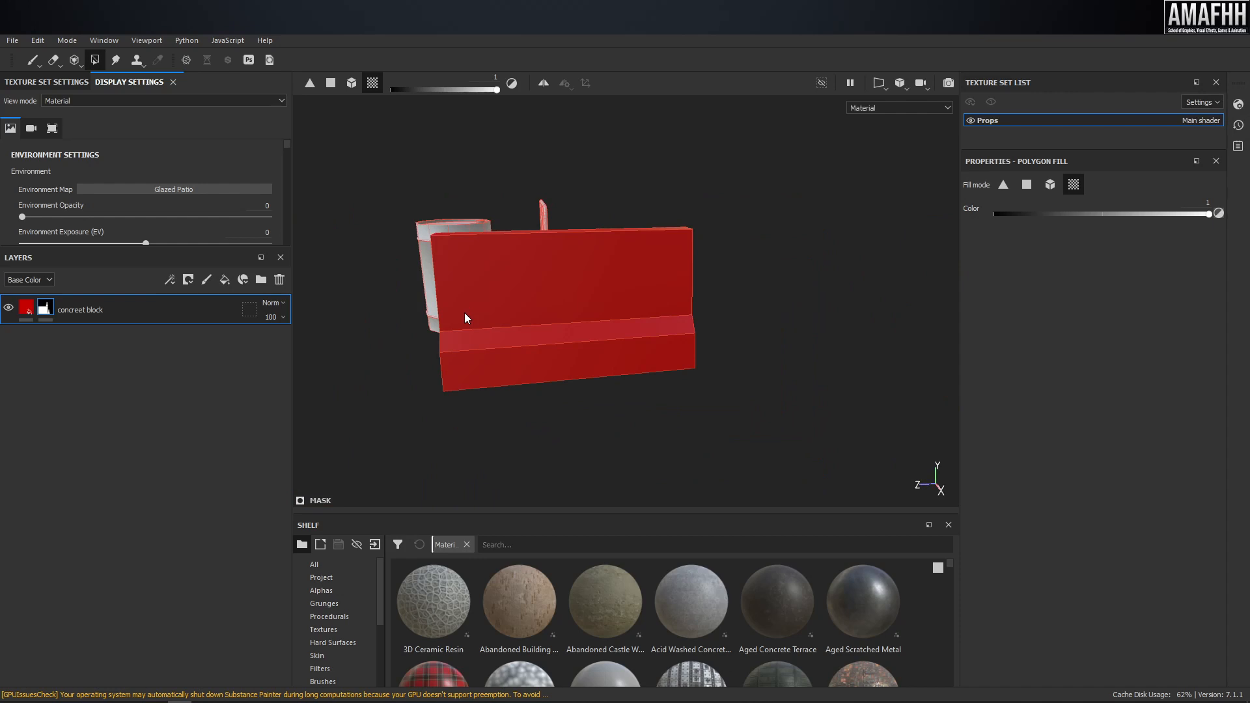
# Remove the barrier's side and end UV islands from the concrete block mask with the fill color set to 0.
pyautogui.press('x')
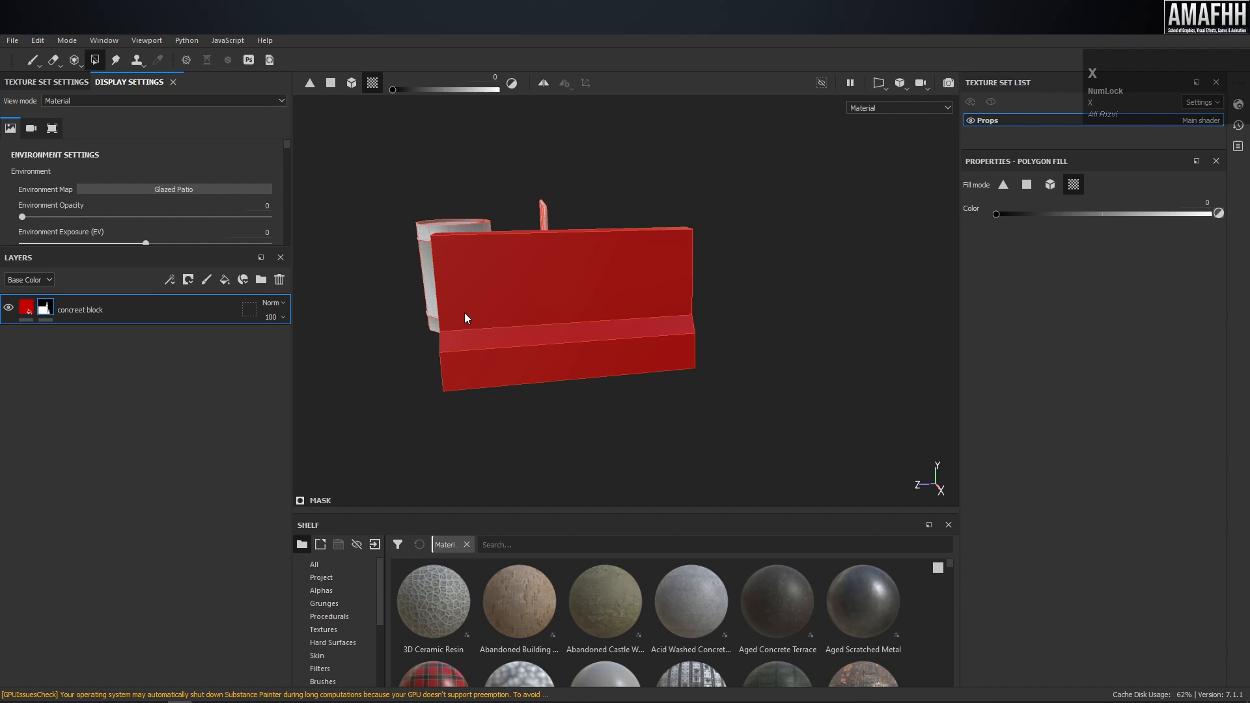
pyautogui.click(517, 333)
pyautogui.keyDown('alt'); pyautogui.moveTo(517, 320); pyautogui.dragTo(586, 331); pyautogui.keyUp('alt')
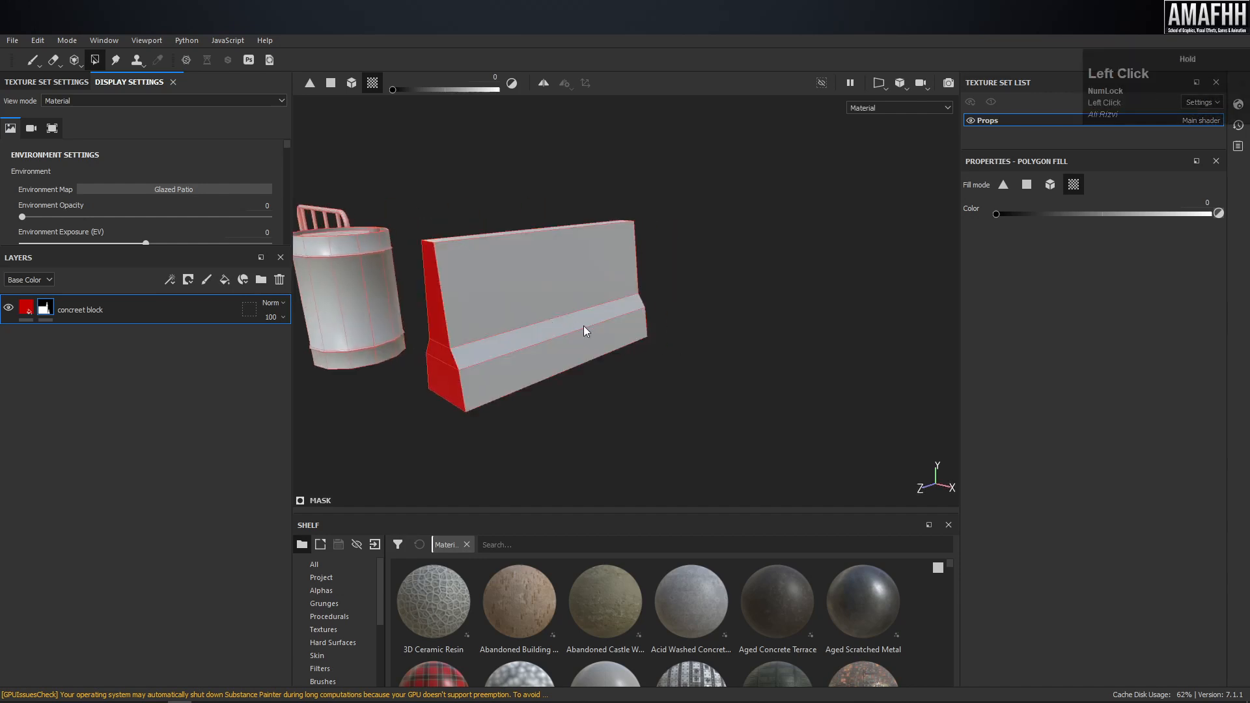
pyautogui.click(433, 337)
pyautogui.keyDown('alt'); pyautogui.moveTo(432, 342); pyautogui.dragTo(726, 350); pyautogui.keyUp('alt')
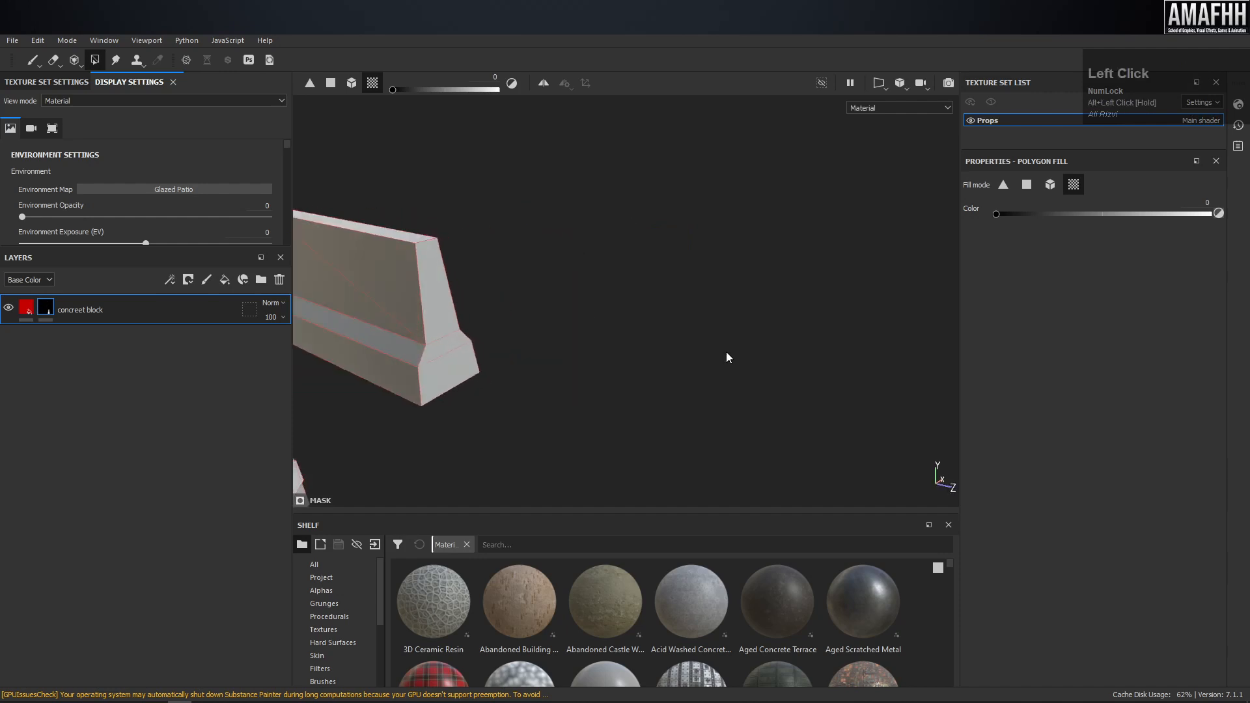
# Refill the barrier's end and side UV islands in the concrete block mask with the fill color at 1.
pyautogui.click(432, 366)
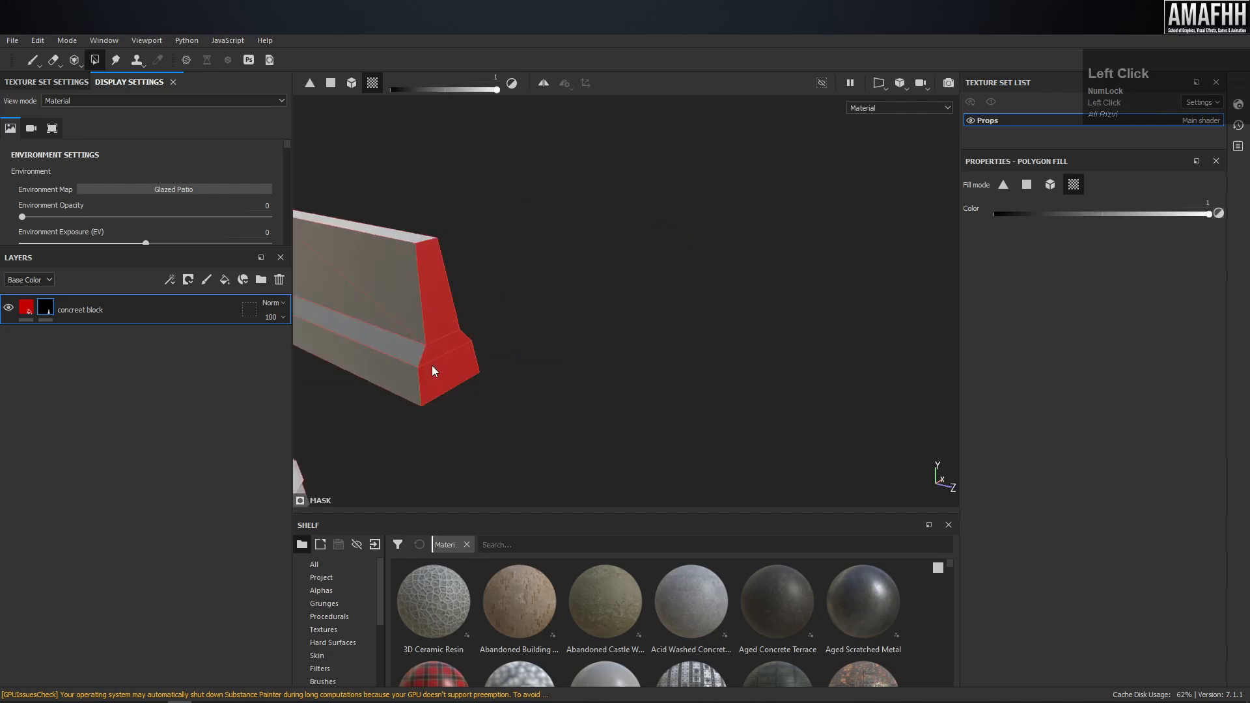
pyautogui.click(388, 331)
pyautogui.keyDown('alt'); pyautogui.moveTo(495, 278); pyautogui.dragTo(759, 298, button='middle'); pyautogui.keyUp('alt')
pyautogui.keyDown('alt'); pyautogui.moveTo(488, 240); pyautogui.dragTo(613, 216); pyautogui.keyUp('alt')
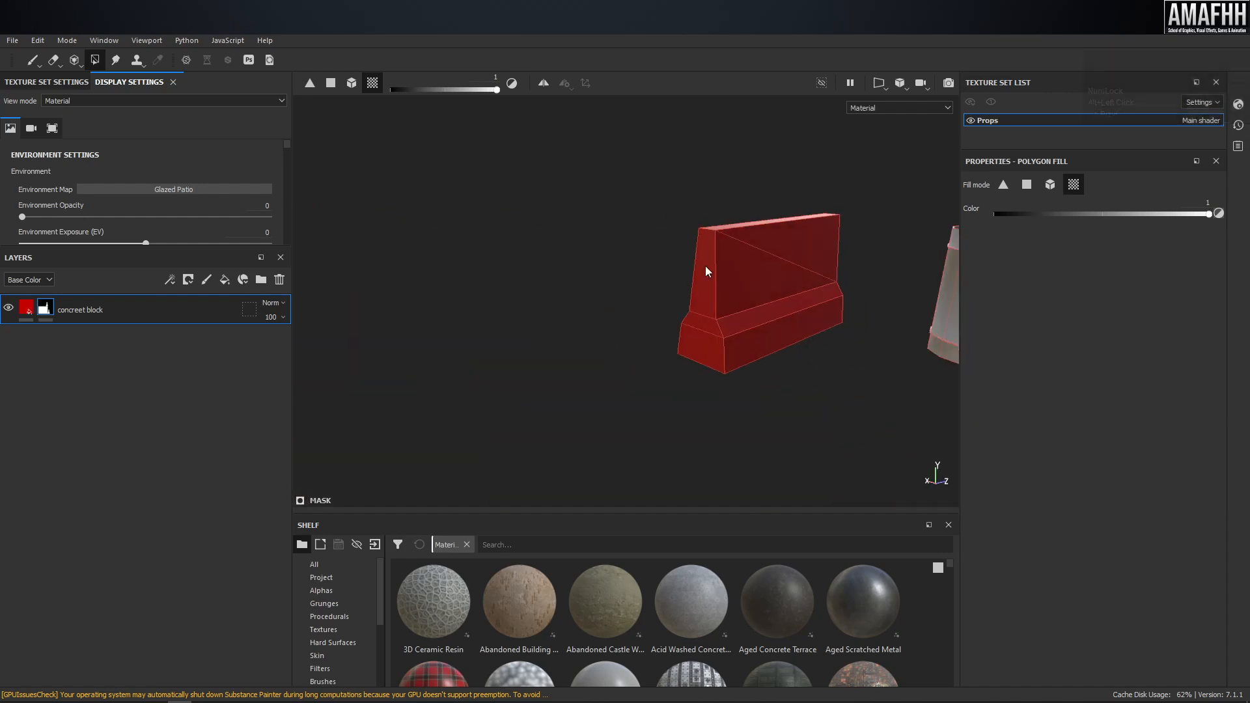
# Add a fill layer with the blue base color 314cc0 above the concrete block layer and name it cone.
pyautogui.click(224, 280)
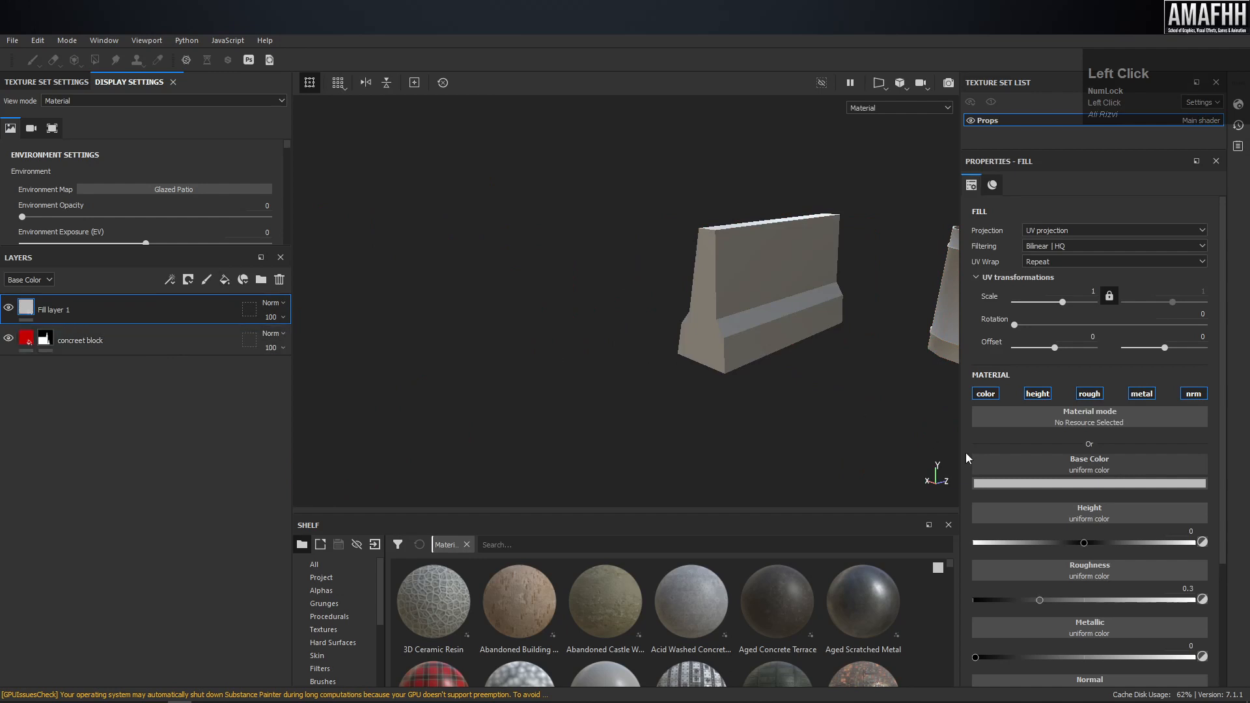
pyautogui.click(1034, 482)
pyautogui.click(1109, 528)
pyautogui.moveTo(1150, 555); pyautogui.dragTo(1150, 544)
pyautogui.click(1109, 532)
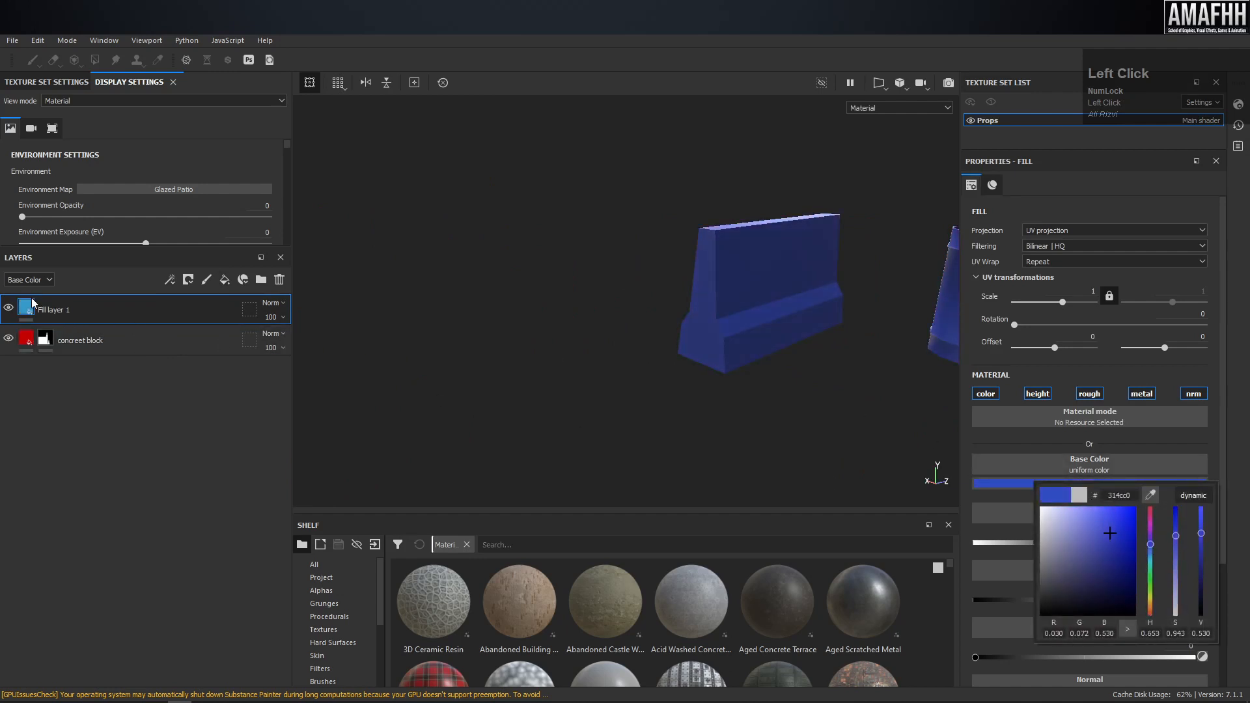
pyautogui.doubleClick(57, 309)
pyautogui.write('cone')
pyautogui.press('Return')
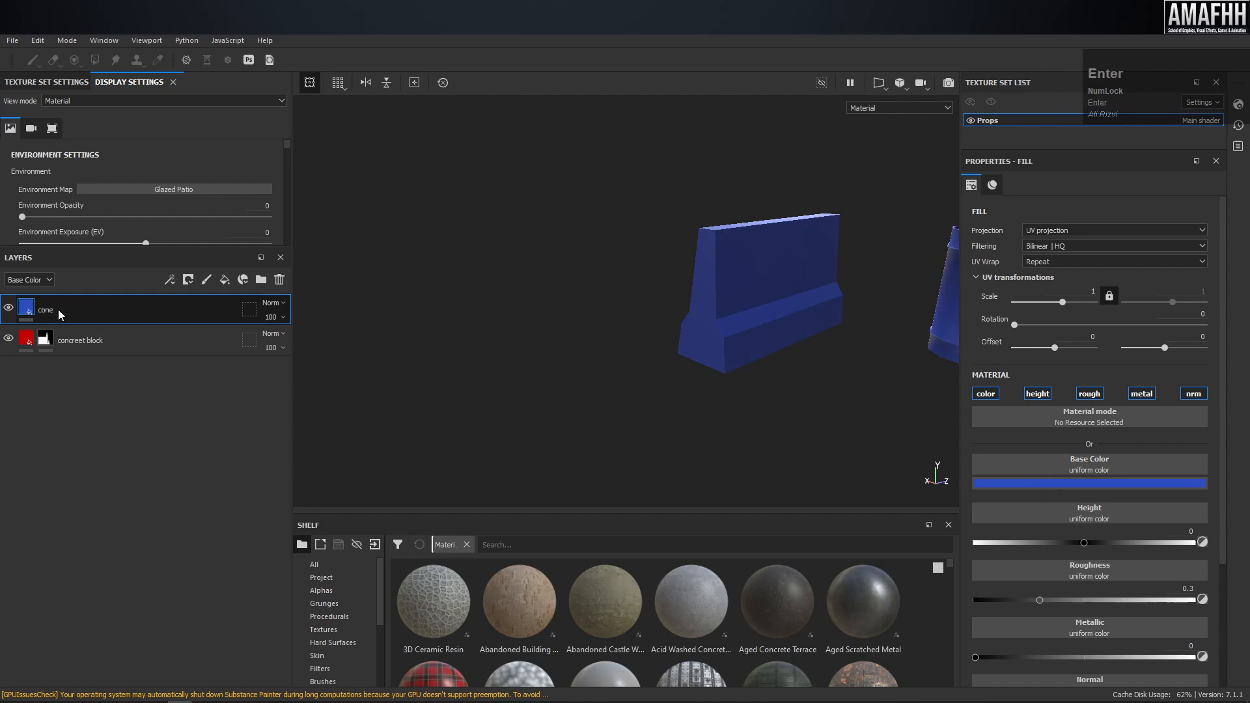
# Add a black mask to the cone layer and fill the whole traffic cone in it using UV chunk mode.
pyautogui.click(85, 301)
pyautogui.click(196, 283)
pyautogui.click(210, 326)
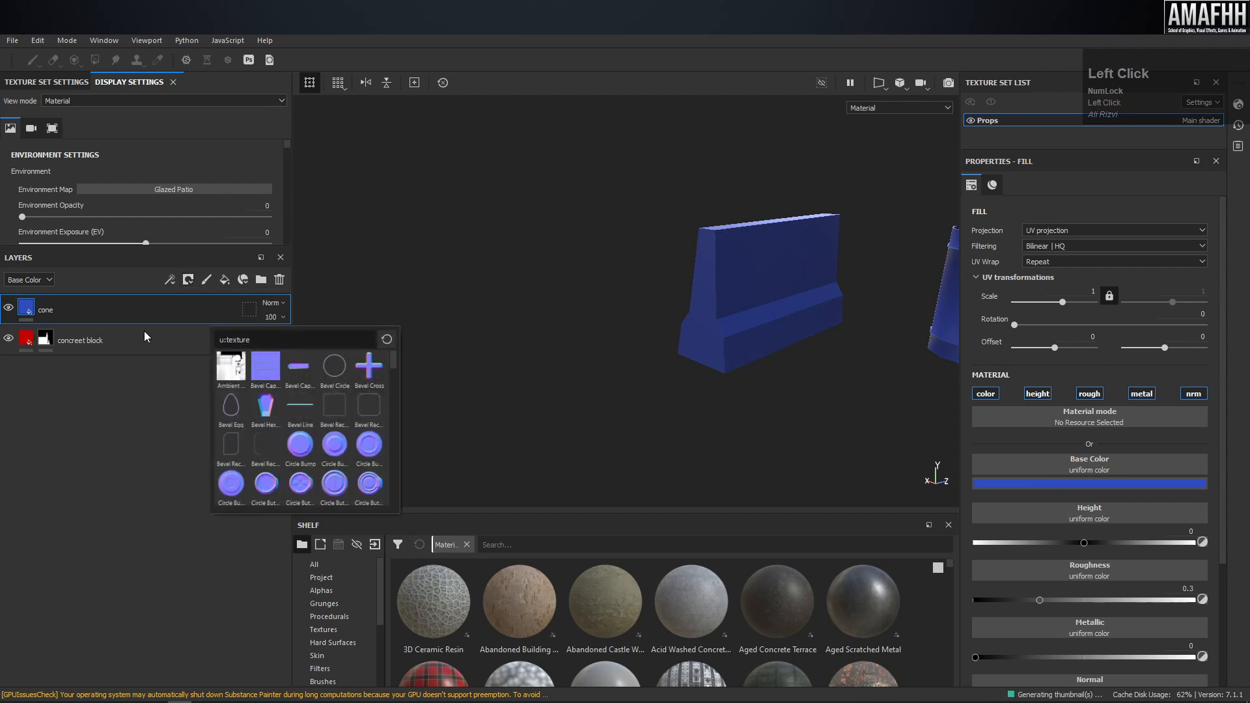
pyautogui.click(144, 331)
pyautogui.click(189, 280)
pyautogui.click(219, 312)
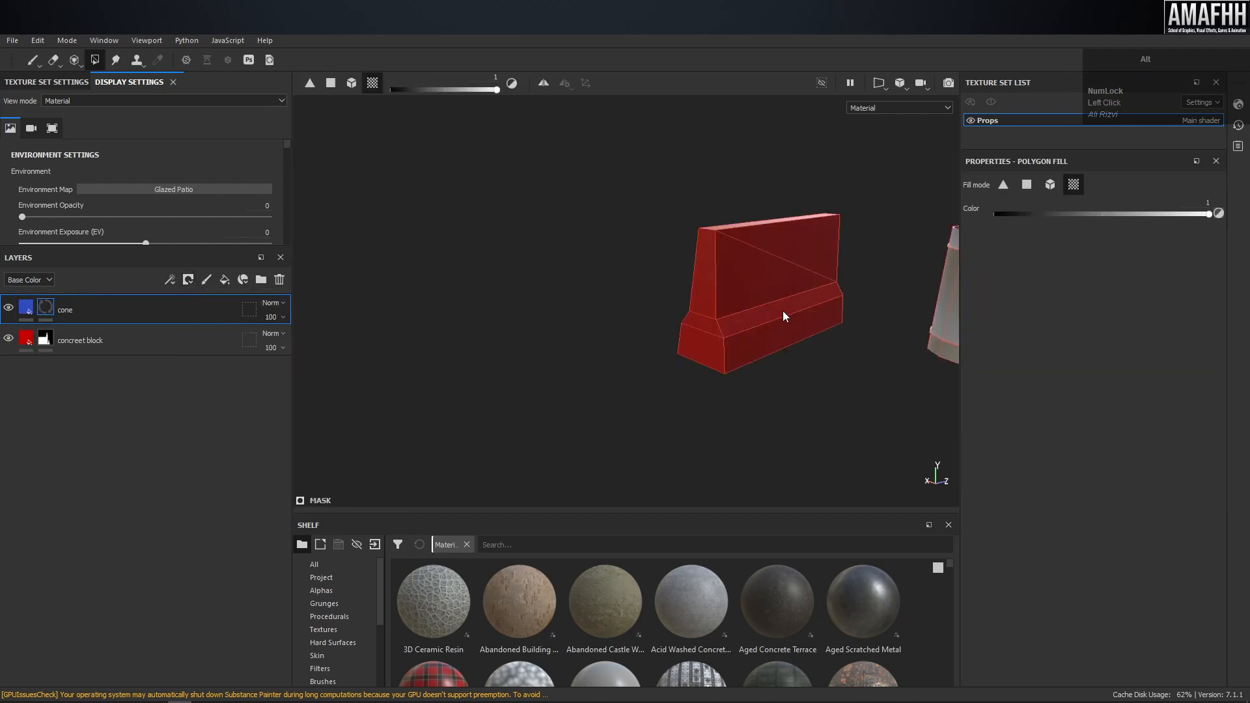
pyautogui.keyDown('alt'); pyautogui.moveTo(784, 316); pyautogui.dragTo(720, 296, button='right'); pyautogui.keyUp('alt')
pyautogui.keyDown('alt'); pyautogui.moveTo(720, 296); pyautogui.dragTo(586, 306, button='middle'); pyautogui.keyUp('alt')
pyautogui.keyDown('alt'); pyautogui.moveTo(586, 306); pyautogui.dragTo(770, 346, button='right'); pyautogui.keyUp('alt')
pyautogui.keyDown('alt'); pyautogui.moveTo(770, 346); pyautogui.dragTo(802, 342); pyautogui.keyUp('alt')
pyautogui.keyDown('alt'); pyautogui.moveTo(802, 342); pyautogui.dragTo(548, 278, button='middle'); pyautogui.keyUp('alt')
pyautogui.moveTo(775, 296); pyautogui.dragTo(586, 443)
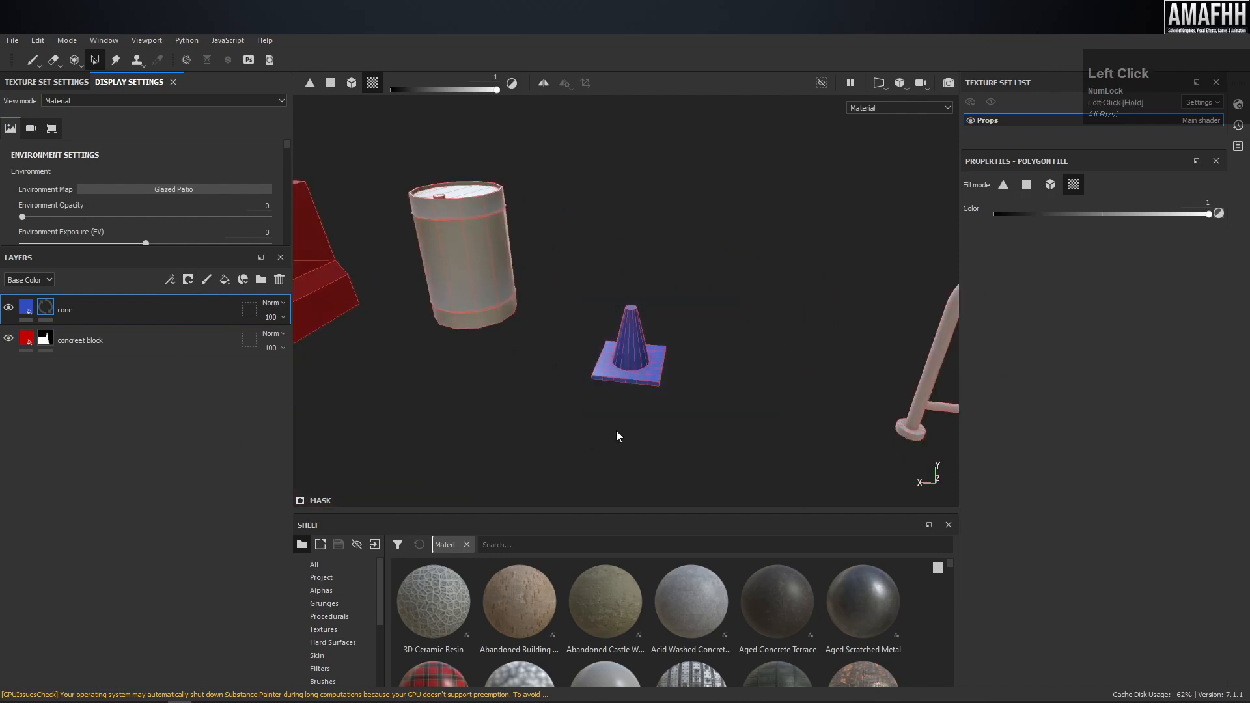
# Add another fill layer with a black mask above the cone layer and name it drum.
pyautogui.click(225, 279)
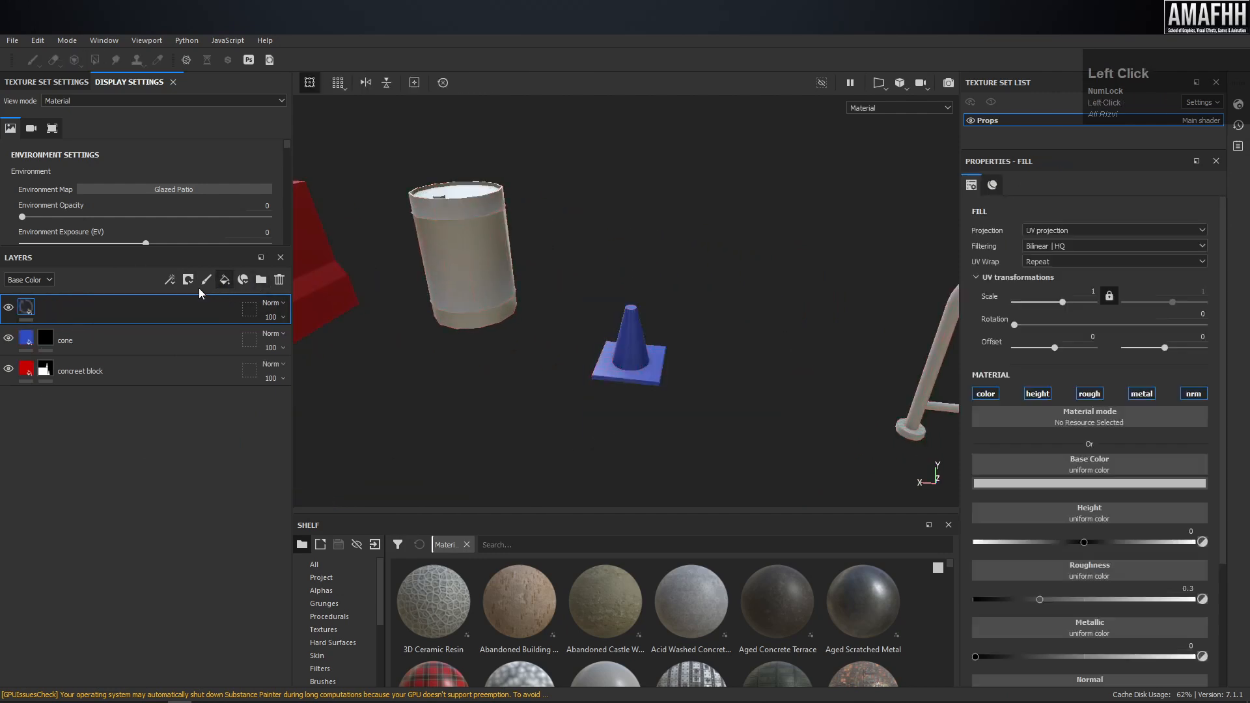
pyautogui.click(189, 280)
pyautogui.click(201, 313)
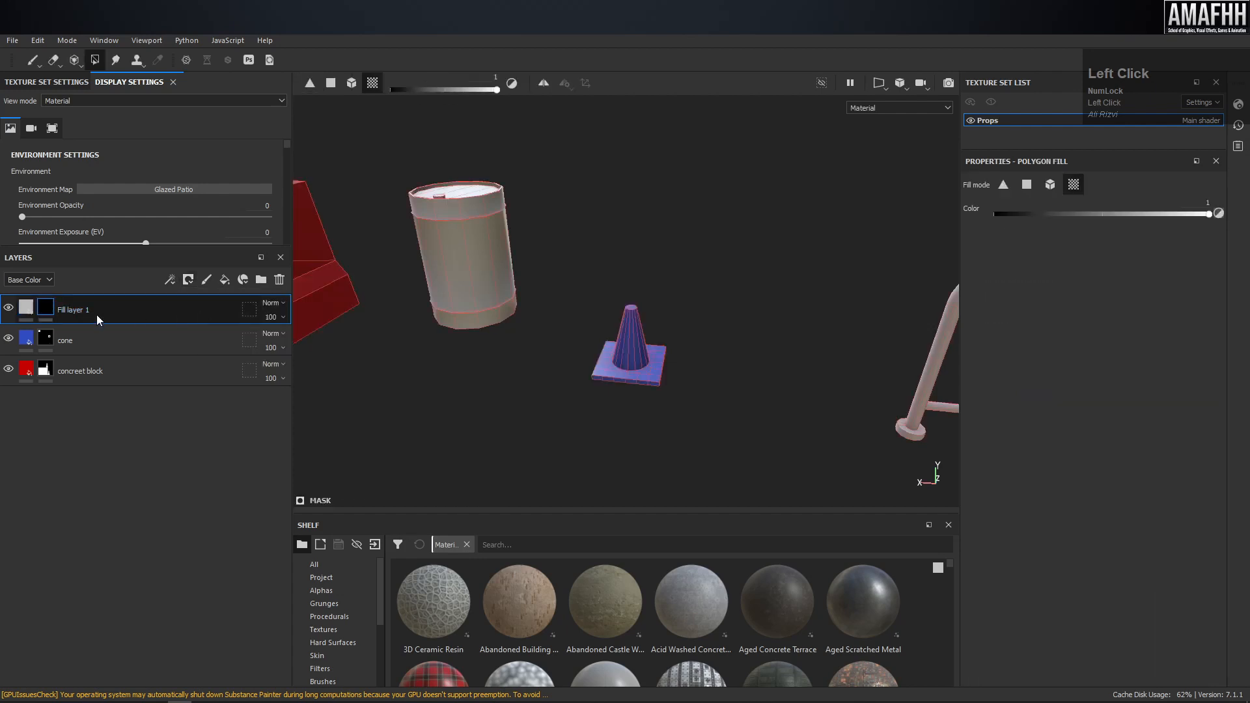
pyautogui.write('drum')
pyautogui.press('Return')
# Set the drum layer's base color to a bright yellow.
pyautogui.click(26, 307)
pyautogui.click(1080, 490)
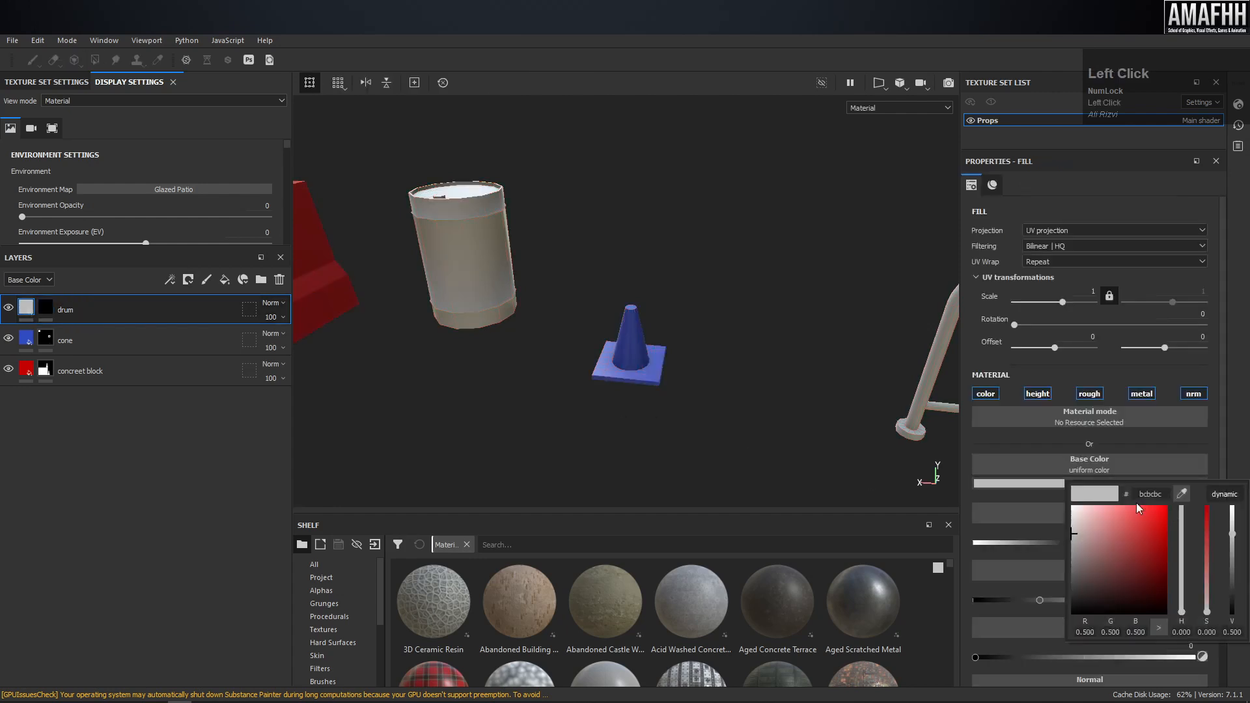
pyautogui.click(1162, 524)
pyautogui.click(1179, 529)
pyautogui.moveTo(1176, 593); pyautogui.dragTo(1177, 596)
pyautogui.moveTo(1158, 521); pyautogui.dragTo(1167, 505)
# Fill all of the barrel's UV islands in the drum layer's mask using UV chunk mode.
pyautogui.click(51, 302)
pyautogui.keyDown('alt'); pyautogui.moveTo(471, 151); pyautogui.dragTo(544, 181, button='middle'); pyautogui.keyUp('alt')
pyautogui.moveTo(604, 154); pyautogui.dragTo(466, 409)
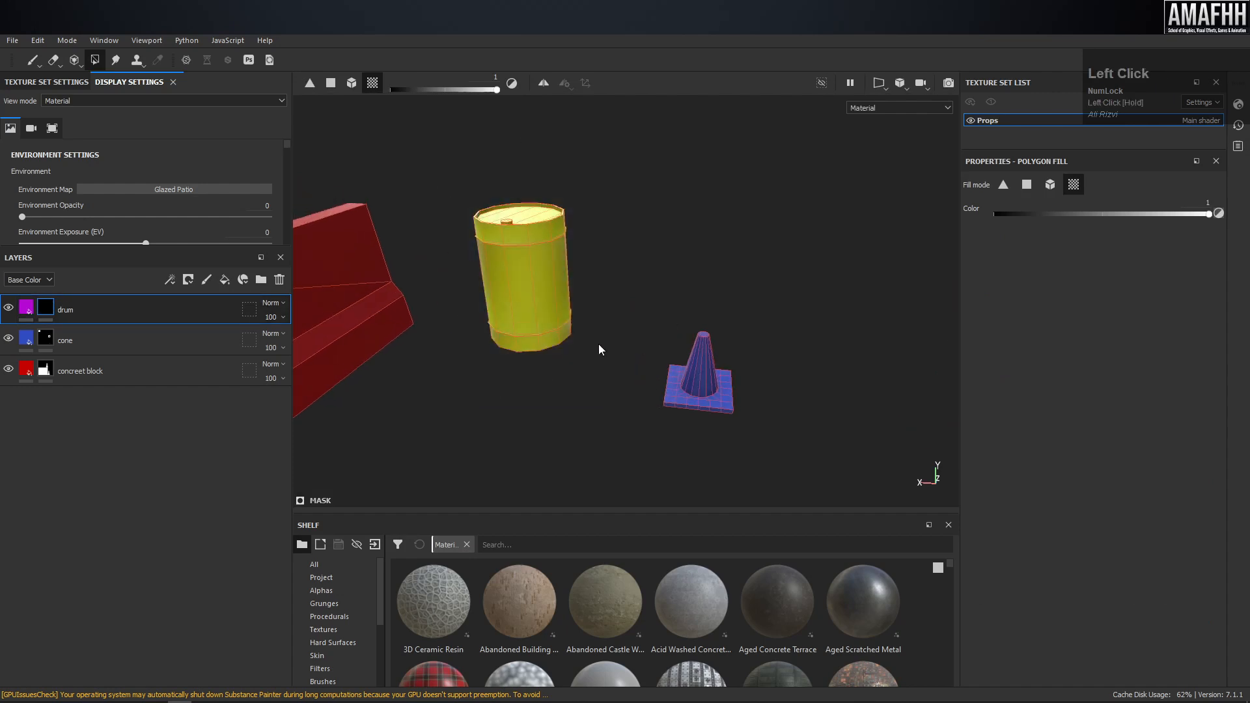
# Add a fill layer with a black mask above the drum layer and name it Grill.
pyautogui.keyDown('alt'); pyautogui.moveTo(626, 337); pyautogui.dragTo(688, 317, button='middle'); pyautogui.keyUp('alt')
pyautogui.click(227, 283)
pyautogui.write('Grill')
pyautogui.click(149, 288)
pyautogui.click(188, 280)
pyautogui.click(231, 313)
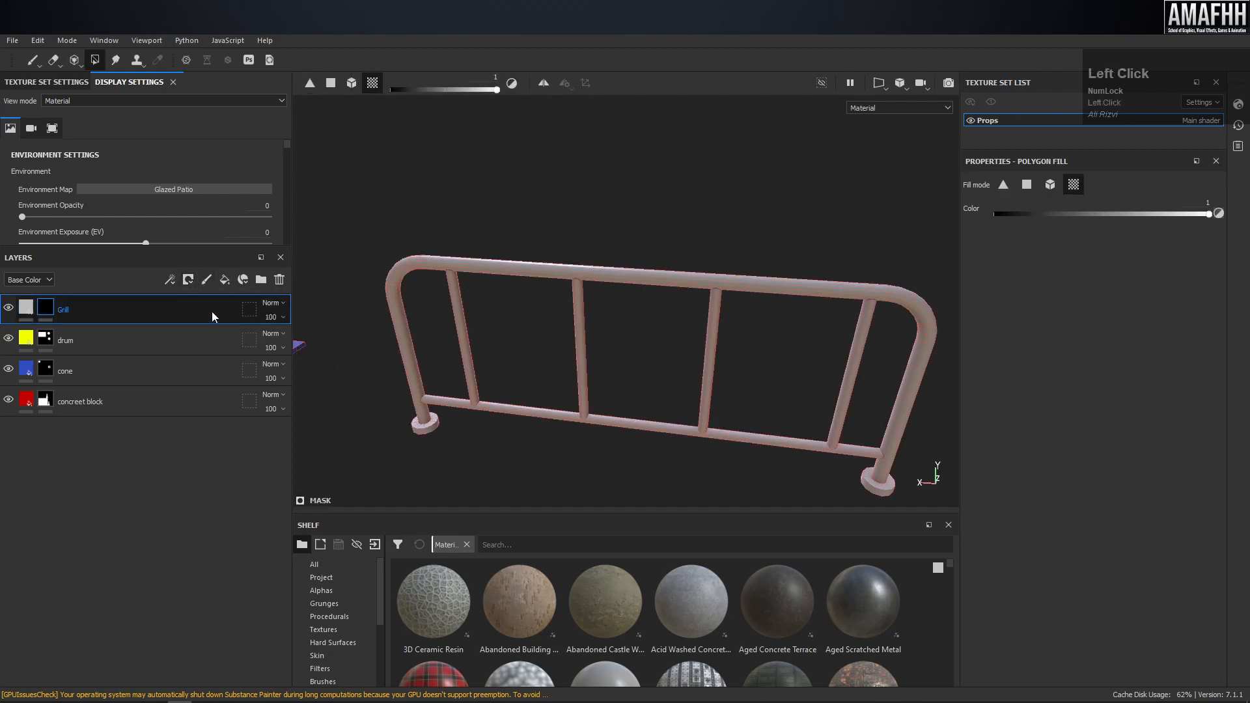
# Fill the entire metal railing in the Grill layer's mask using Polygon Fill's mesh mode.
pyautogui.click(352, 83)
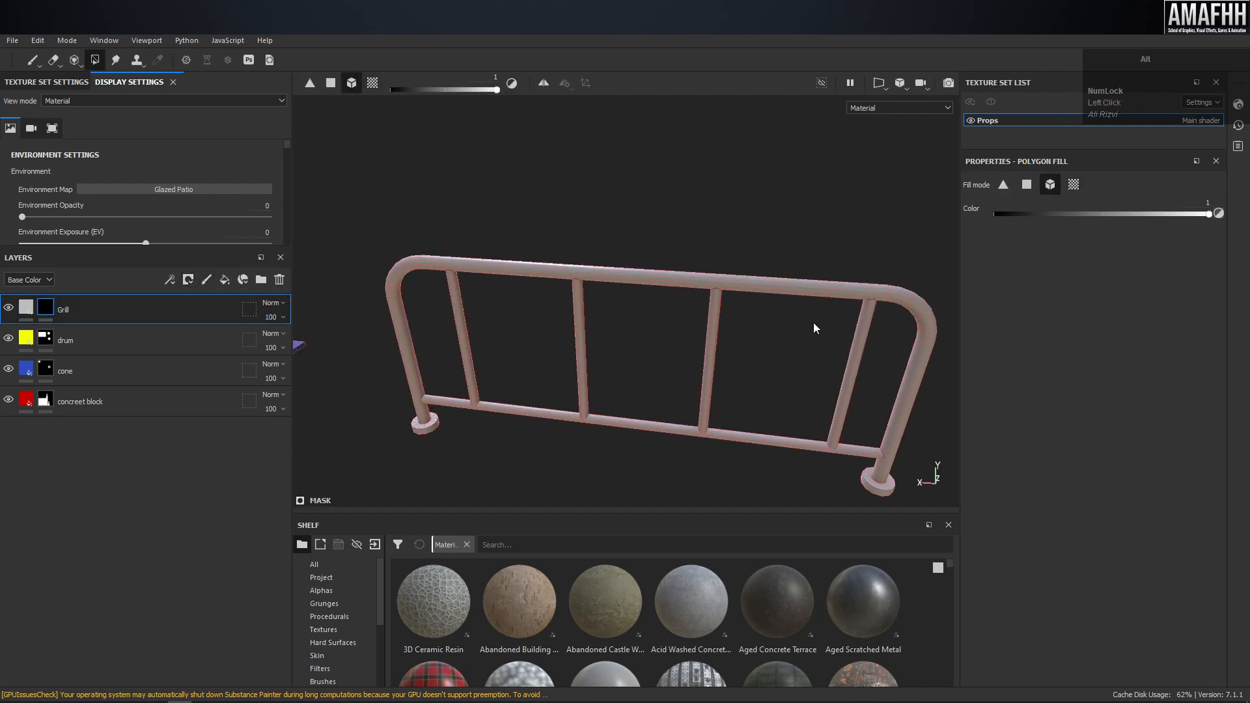
pyautogui.keyDown('alt'); pyautogui.moveTo(804, 326); pyautogui.dragTo(619, 291, button='right'); pyautogui.keyUp('alt')
pyautogui.keyDown('alt'); pyautogui.moveTo(619, 290); pyautogui.dragTo(888, 168, button='middle'); pyautogui.keyUp('alt')
pyautogui.moveTo(888, 168); pyautogui.dragTo(375, 451)
pyautogui.keyDown('alt'); pyautogui.moveTo(499, 361); pyautogui.dragTo(543, 318); pyautogui.keyUp('alt')
pyautogui.keyDown('alt'); pyautogui.moveTo(543, 318); pyautogui.dragTo(578, 377, button='middle'); pyautogui.keyUp('alt')
pyautogui.keyDown('alt'); pyautogui.moveTo(578, 377); pyautogui.dragTo(773, 287); pyautogui.keyUp('alt')
pyautogui.keyDown('alt'); pyautogui.moveTo(772, 287); pyautogui.dragTo(592, 299, button='middle'); pyautogui.keyUp('alt')
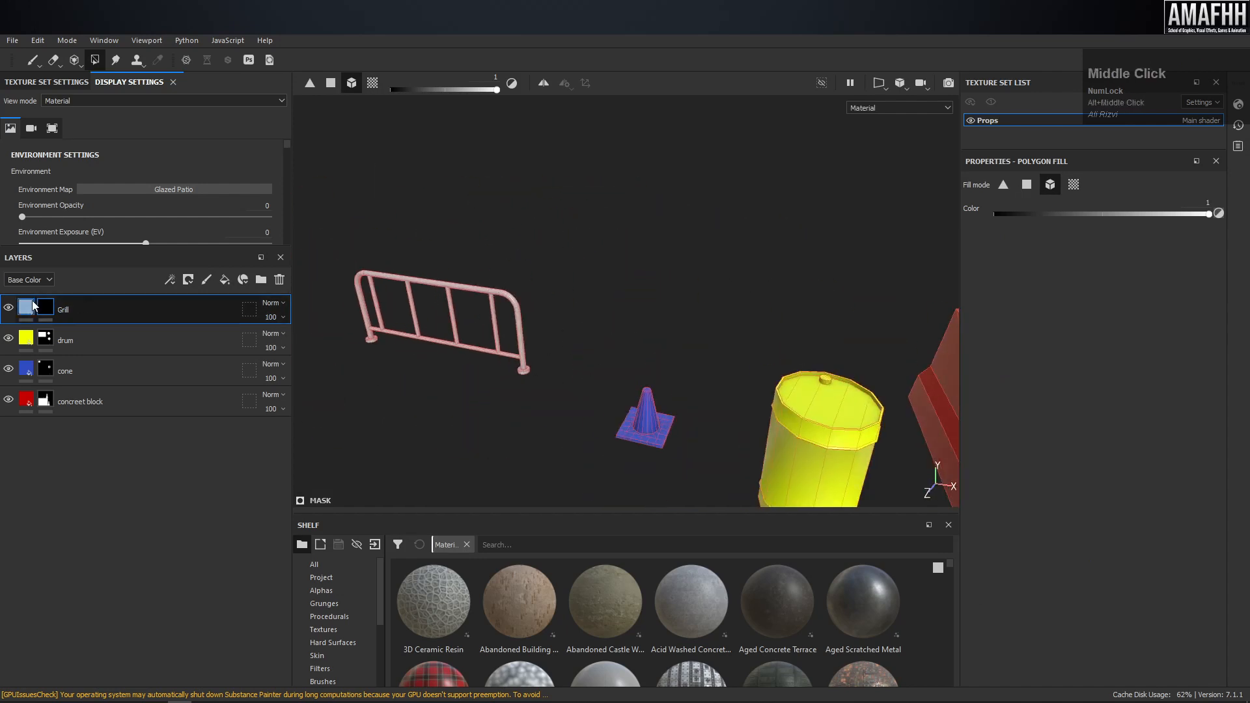
# Set the Grill layer's base color to a bright yellowish green.
pyautogui.click(26, 306)
pyautogui.click(1089, 484)
pyautogui.click(1155, 528)
pyautogui.click(1182, 586)
pyautogui.moveTo(1188, 584); pyautogui.dragTo(1191, 593)
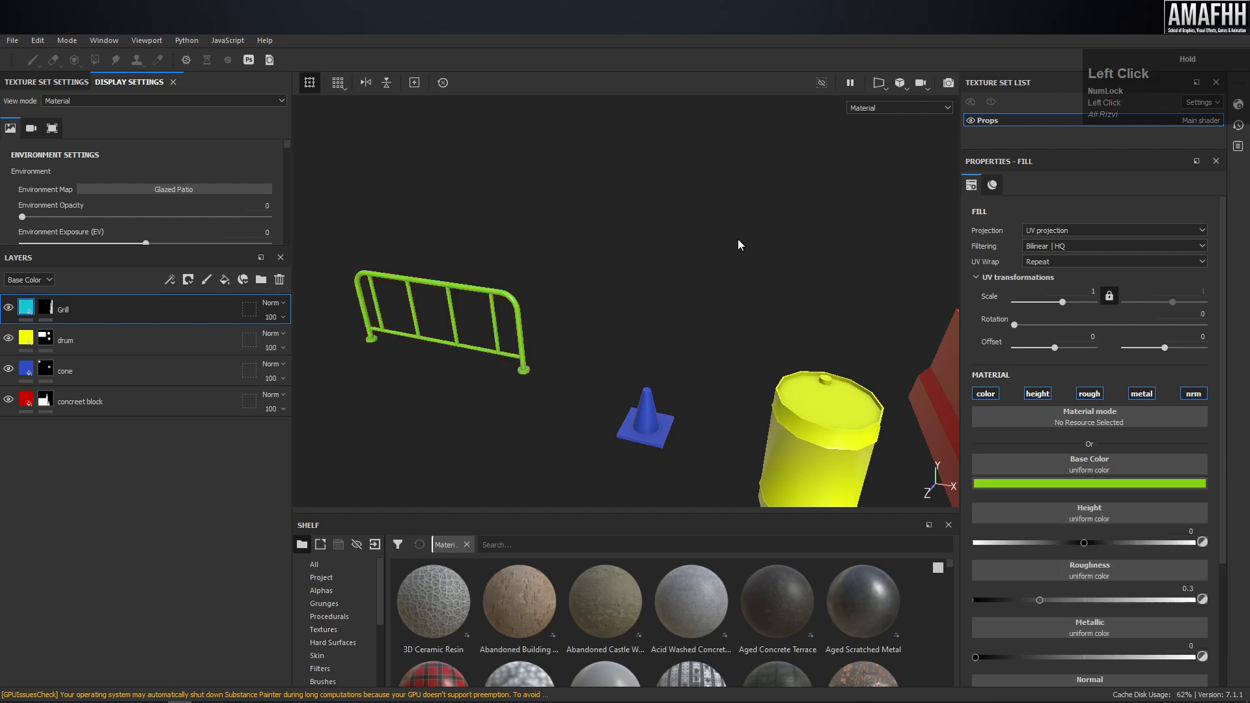
# Examine the masked railing up close and review the Grill layer's fill material properties.
pyautogui.keyDown('alt'); pyautogui.moveTo(520, 267); pyautogui.dragTo(460, 245); pyautogui.keyUp('alt')
pyautogui.keyDown('alt'); pyautogui.moveTo(460, 245); pyautogui.dragTo(495, 280, button='right'); pyautogui.keyUp('alt')
pyautogui.click(45, 307)
pyautogui.keyDown('alt'); pyautogui.moveTo(515, 247); pyautogui.dragTo(682, 241, button='middle'); pyautogui.keyUp('alt')
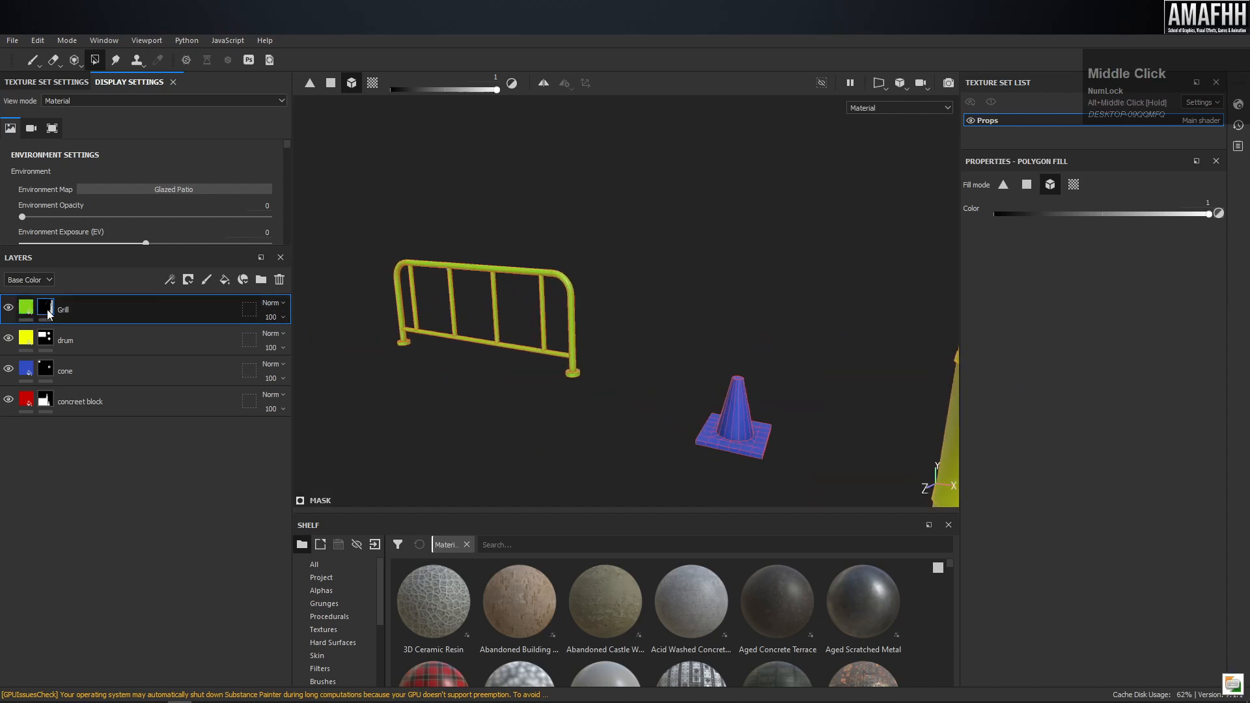
pyautogui.scroll(5, 526, 268)
pyautogui.keyDown('alt'); pyautogui.moveTo(570, 284); pyautogui.dragTo(682, 269, button='middle'); pyautogui.keyUp('alt')
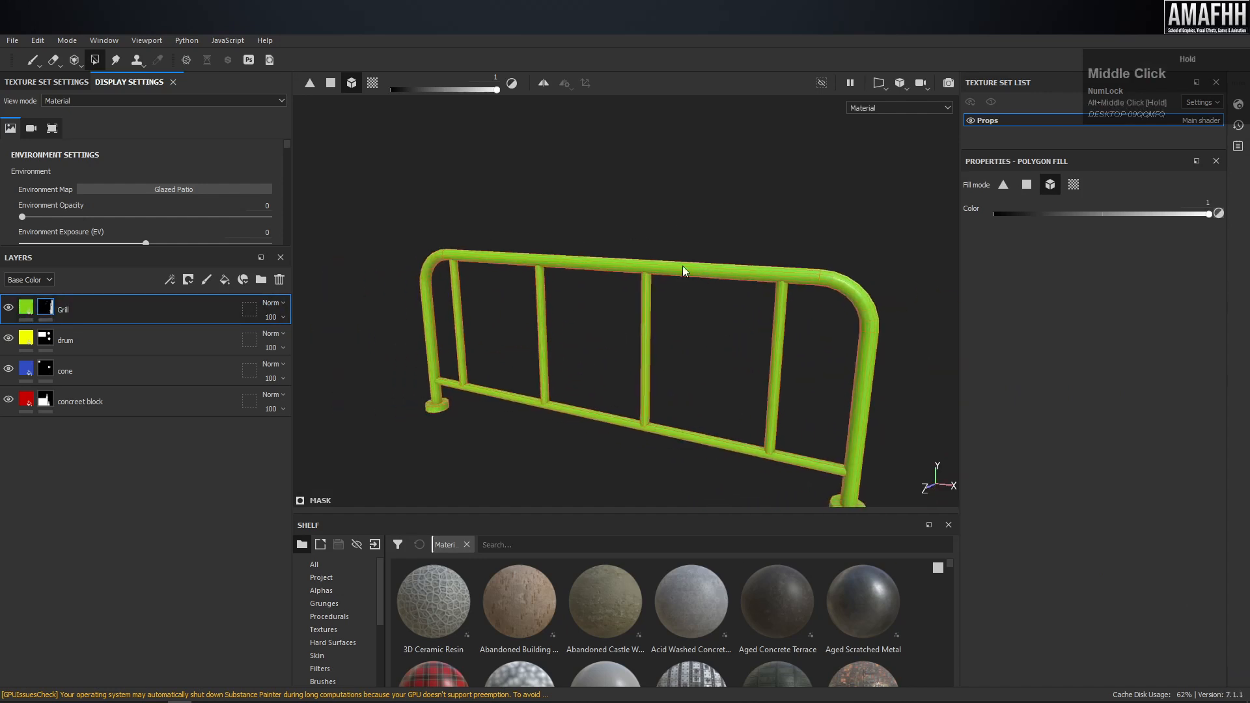
pyautogui.click(30, 317)
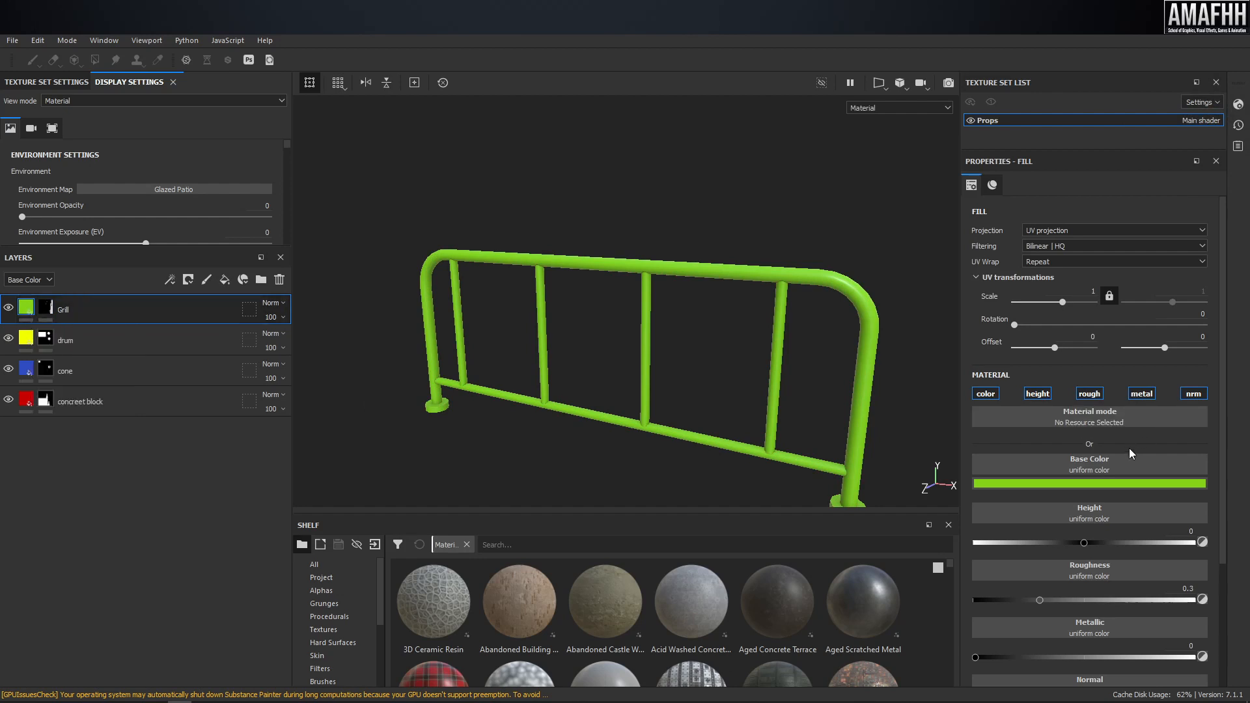
pyautogui.scroll(-3, 1129, 448)
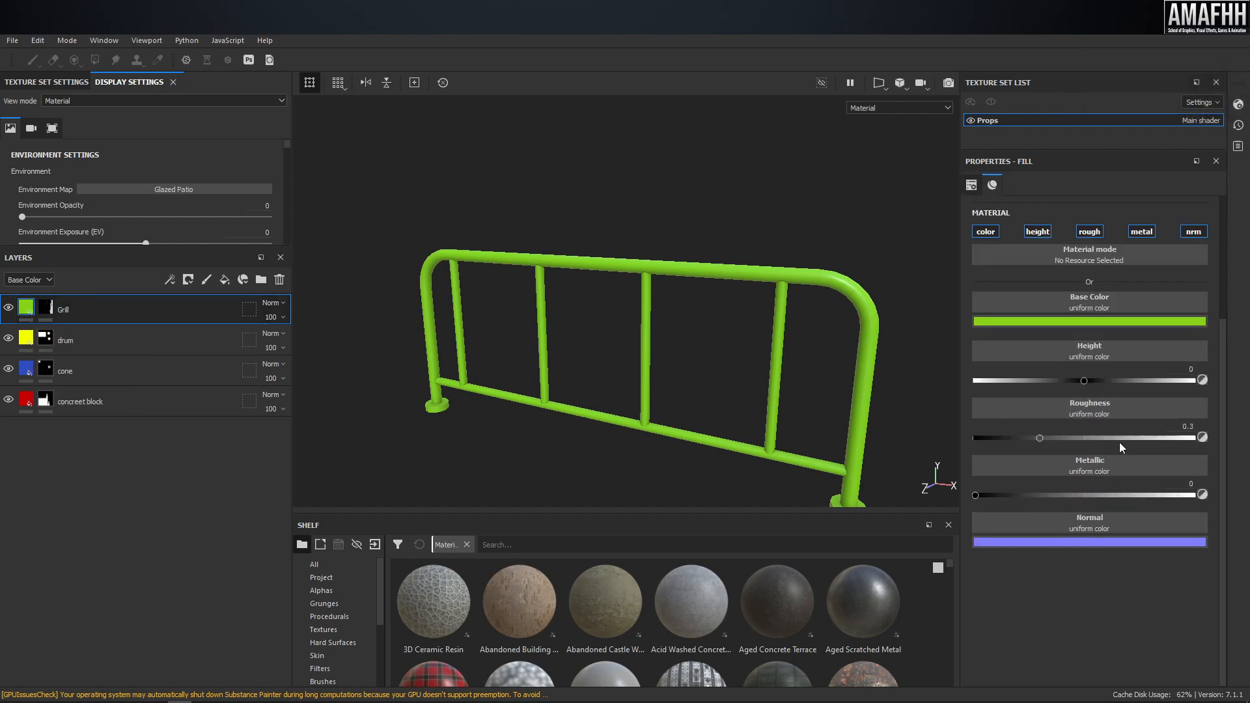
pyautogui.scroll(-3, 636, 278)
# Examine the color-coded props from several angles, moving from the railing to the barrier and barrel.
pyautogui.keyDown('alt'); pyautogui.moveTo(636, 278); pyautogui.dragTo(644, 289); pyautogui.keyUp('alt')
pyautogui.keyDown('alt'); pyautogui.moveTo(645, 290); pyautogui.dragTo(644, 293, button='right'); pyautogui.keyUp('alt')
pyautogui.keyDown('alt'); pyautogui.moveTo(586, 242); pyautogui.dragTo(804, 253); pyautogui.keyUp('alt')
pyautogui.keyDown('alt'); pyautogui.moveTo(397, 224); pyautogui.dragTo(534, 248, button='middle'); pyautogui.keyUp('alt')
pyautogui.keyDown('alt'); pyautogui.moveTo(534, 248); pyautogui.dragTo(446, 222, button='right'); pyautogui.keyUp('alt')
pyautogui.keyDown('alt'); pyautogui.moveTo(446, 223); pyautogui.dragTo(589, 270, button='middle'); pyautogui.keyUp('alt')
pyautogui.keyDown('alt'); pyautogui.moveTo(589, 270); pyautogui.dragTo(840, 300, button='right'); pyautogui.keyUp('alt')
pyautogui.keyDown('alt'); pyautogui.moveTo(842, 299); pyautogui.dragTo(843, 268, button='middle'); pyautogui.keyUp('alt')
pyautogui.keyDown('alt'); pyautogui.moveTo(801, 286); pyautogui.dragTo(866, 305, button='right'); pyautogui.keyUp('alt')
pyautogui.moveTo(690, 277)
pyautogui.keyDown('alt'); pyautogui.mouseDown()
pyautogui.moveTo(772, 262)
pyautogui.moveTo(642, 273)
pyautogui.moveTo(696, 278)
pyautogui.mouseUp(); pyautogui.keyUp('alt')
# Save the project as Props in the folder G:\AMAFHH\3d Game Design\Props.
pyautogui.hotkey('ctrl', 's')
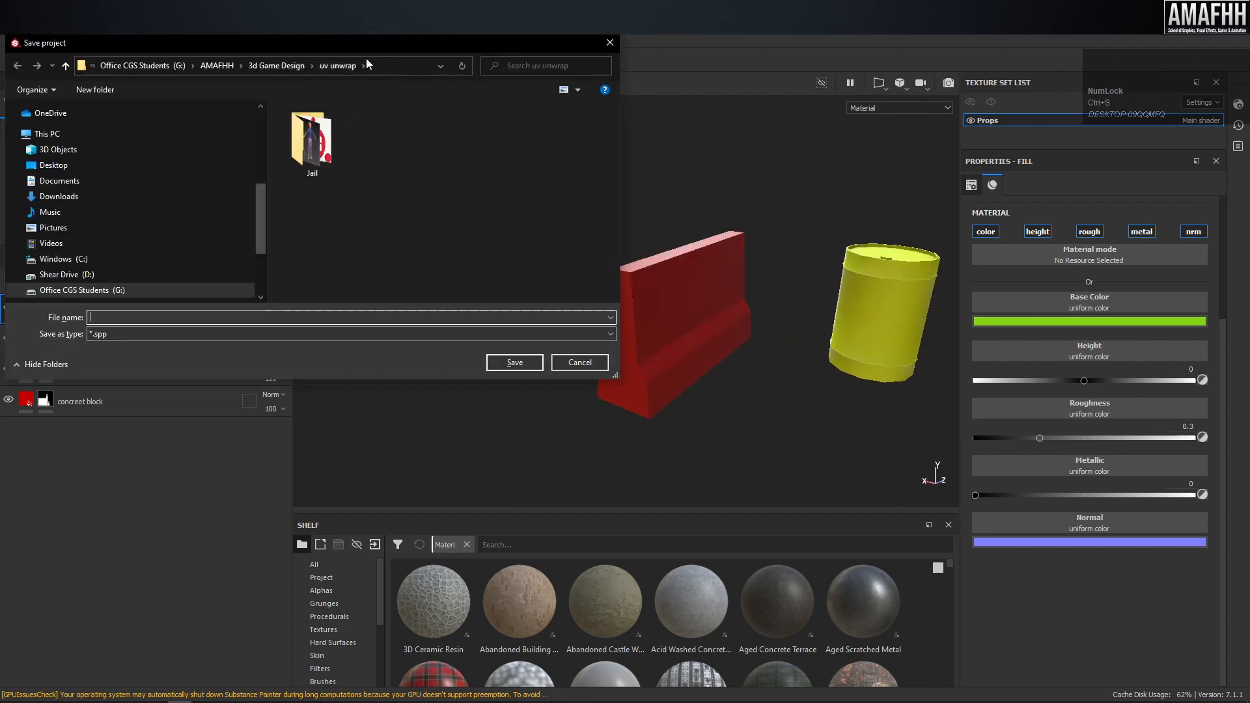
pyautogui.click(371, 69)
pyautogui.write('G:\\AMAFHH\\3d Game Design\\Props')
pyautogui.press('Return')
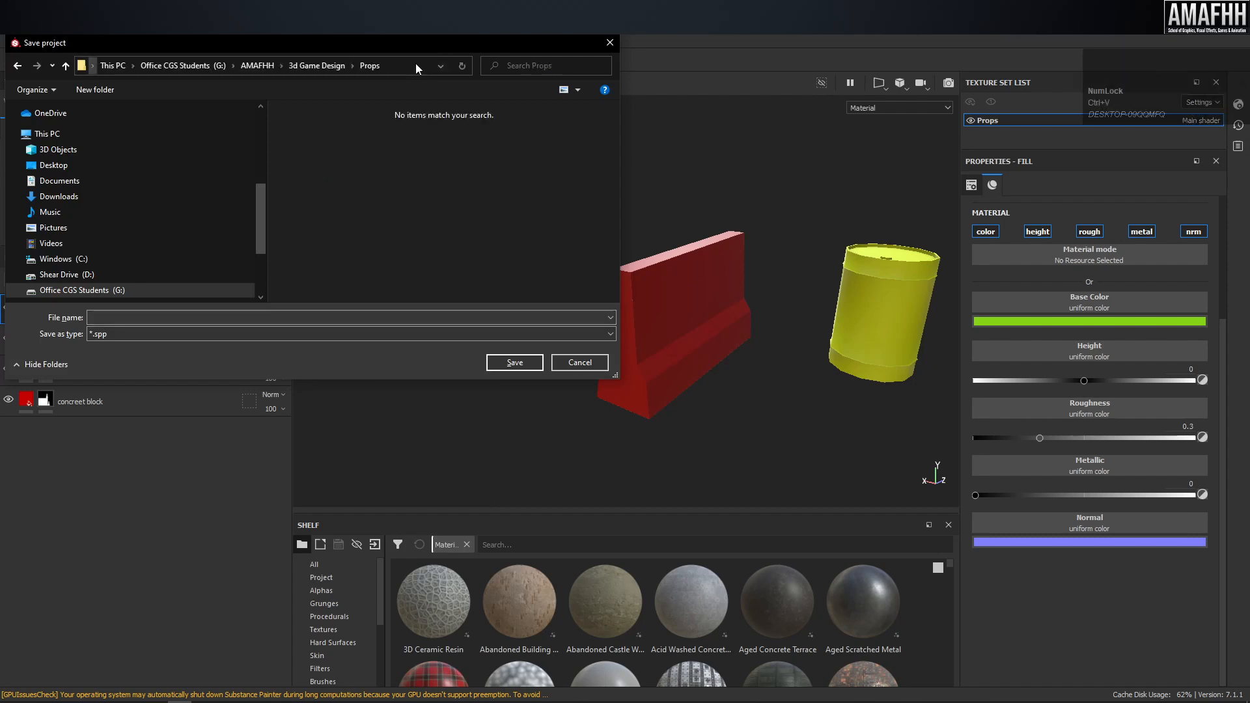
pyautogui.click(482, 319)
pyautogui.write('P')
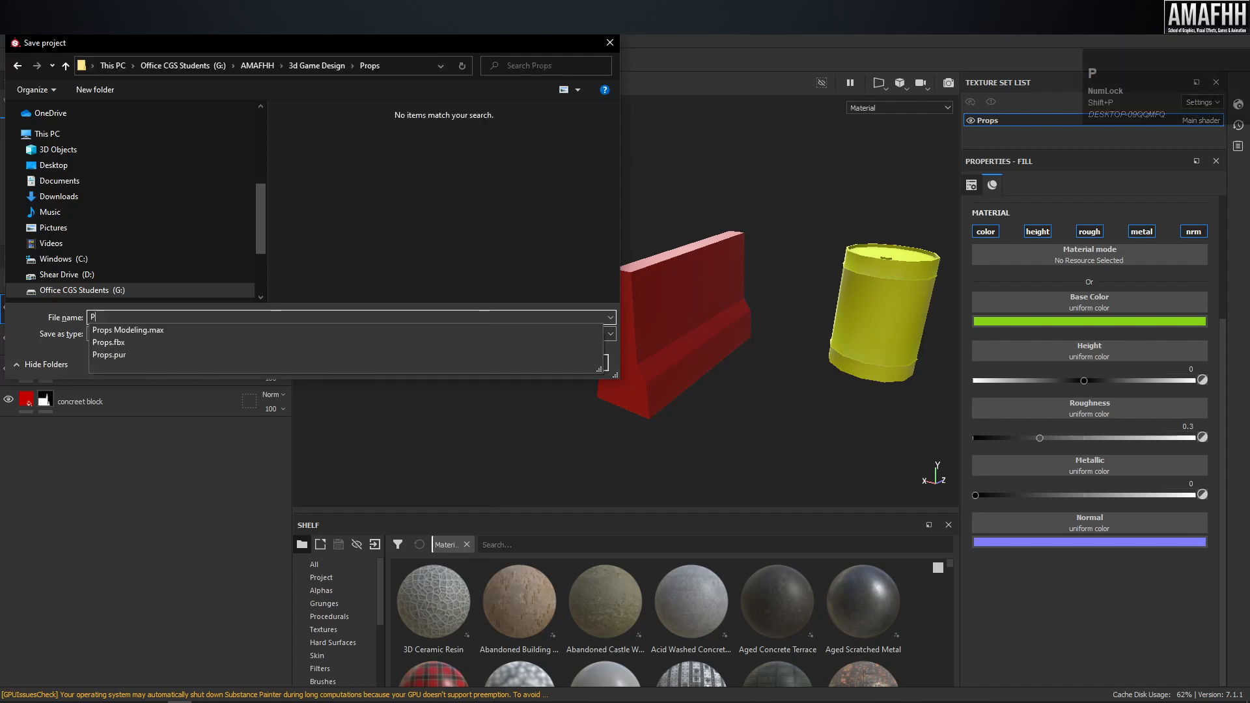
pyautogui.write('rops')
pyautogui.press('Return')
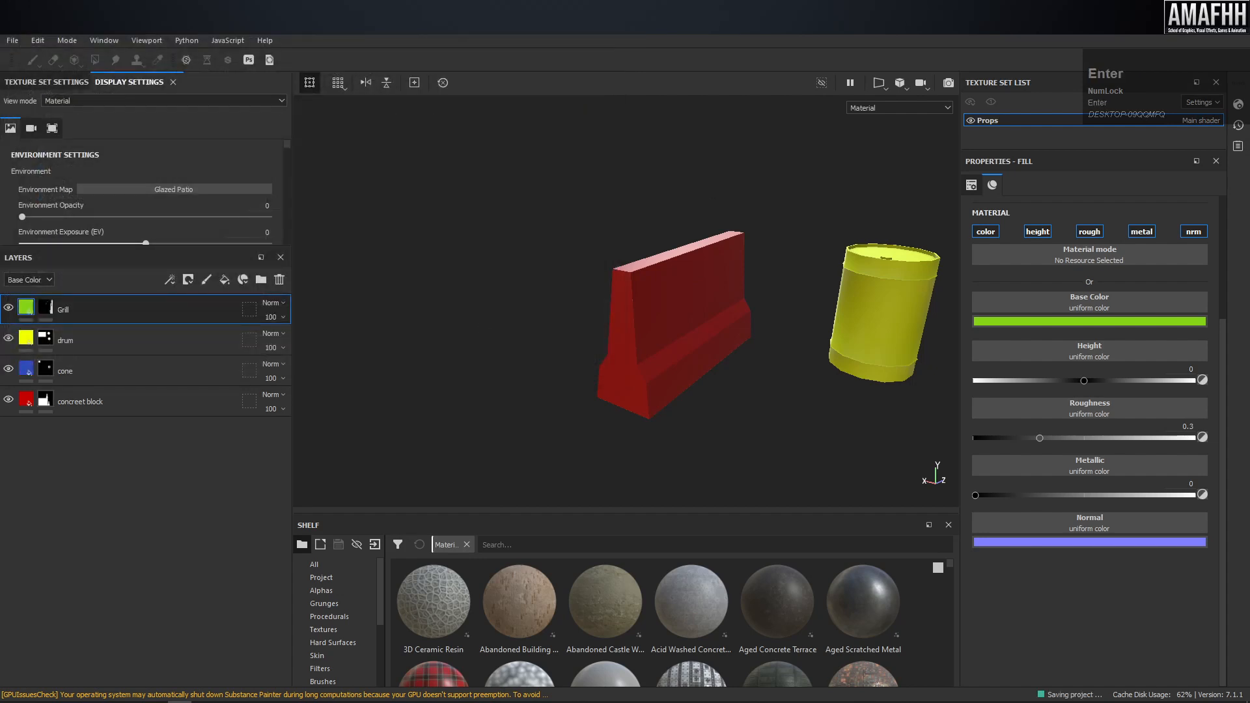